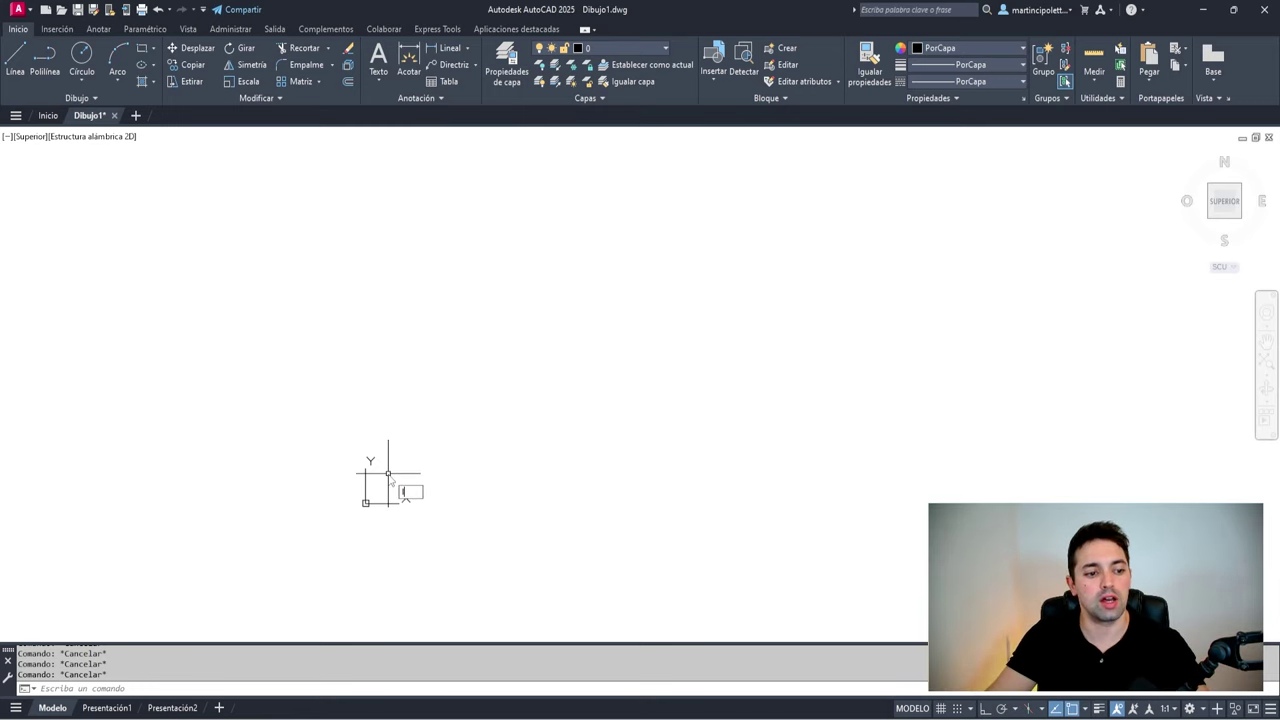
# Draw a closed rectangle of lines from 0,0, 1 unit wide and 0.6 high, with ortho mode on
pyautogui.write('L')
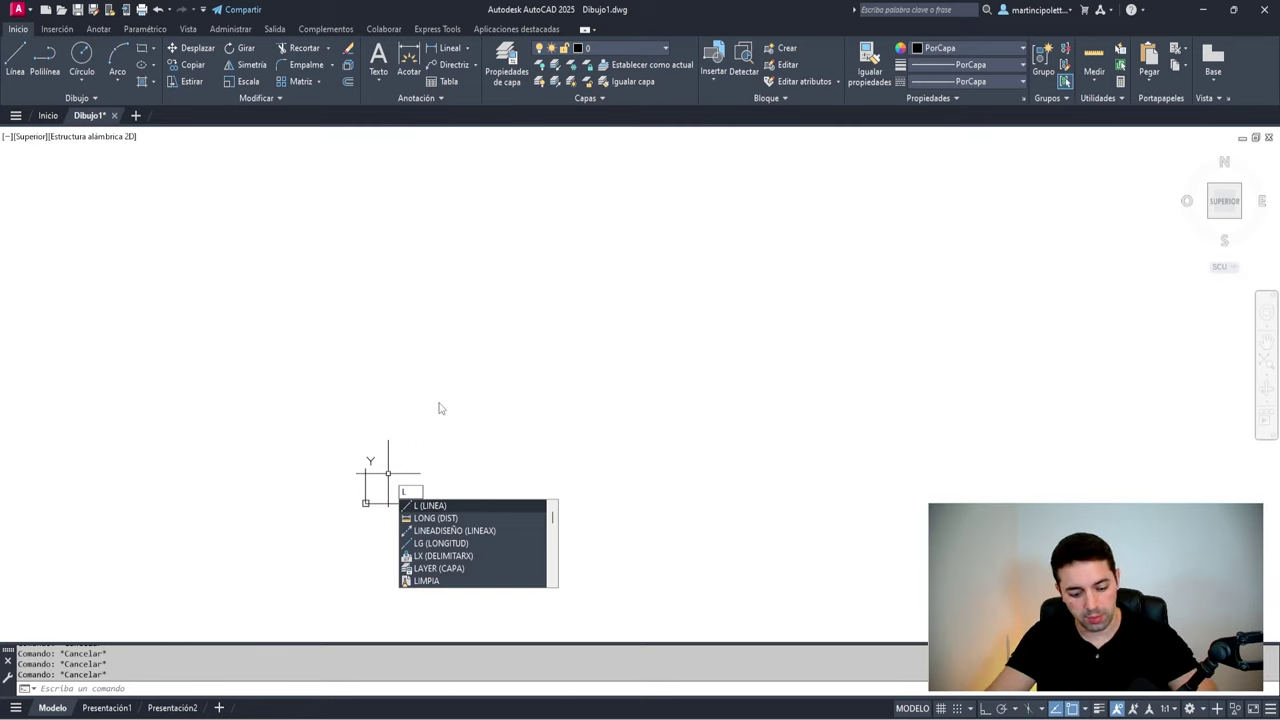
pyautogui.press('Return')
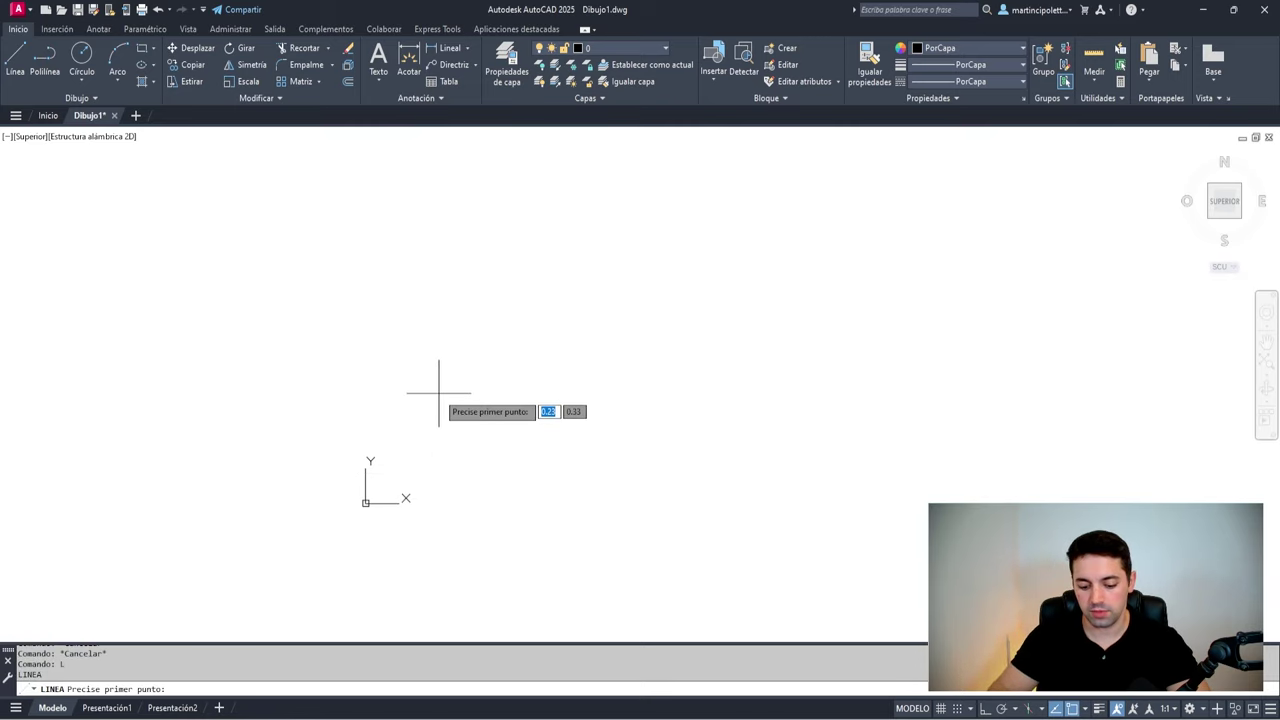
pyautogui.write('0,0')
pyautogui.press('Return')
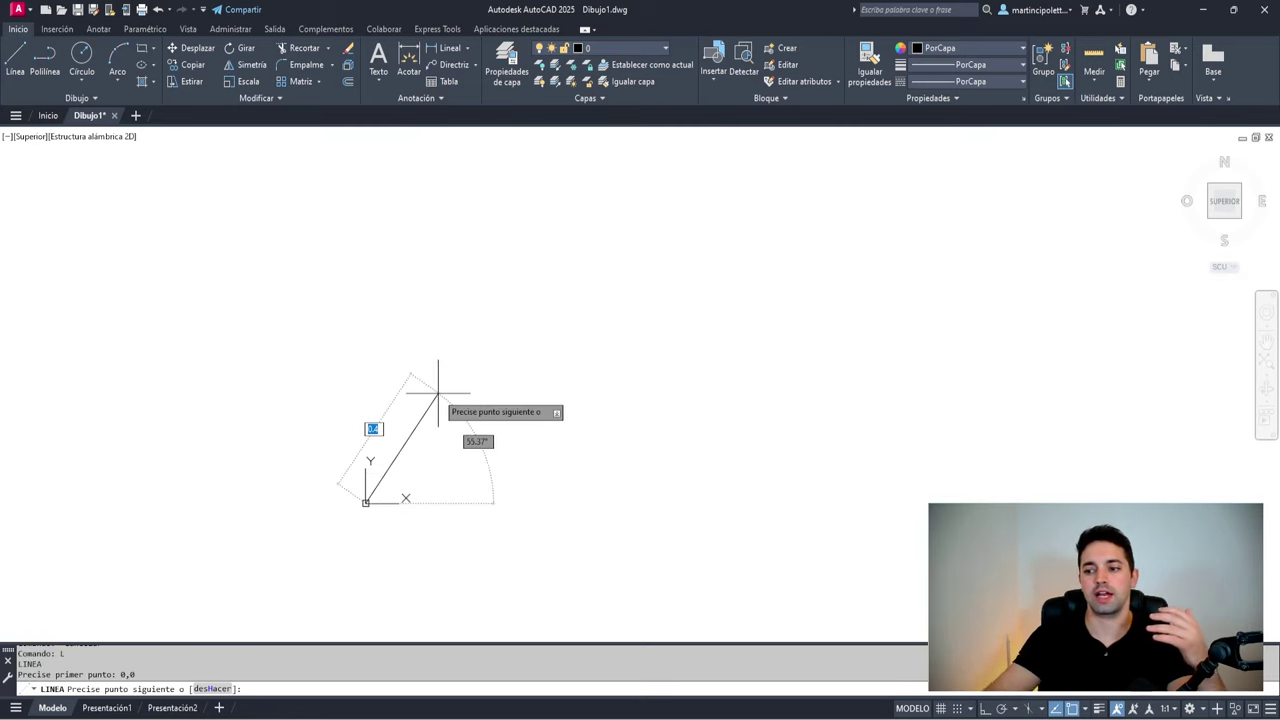
pyautogui.press('F8')
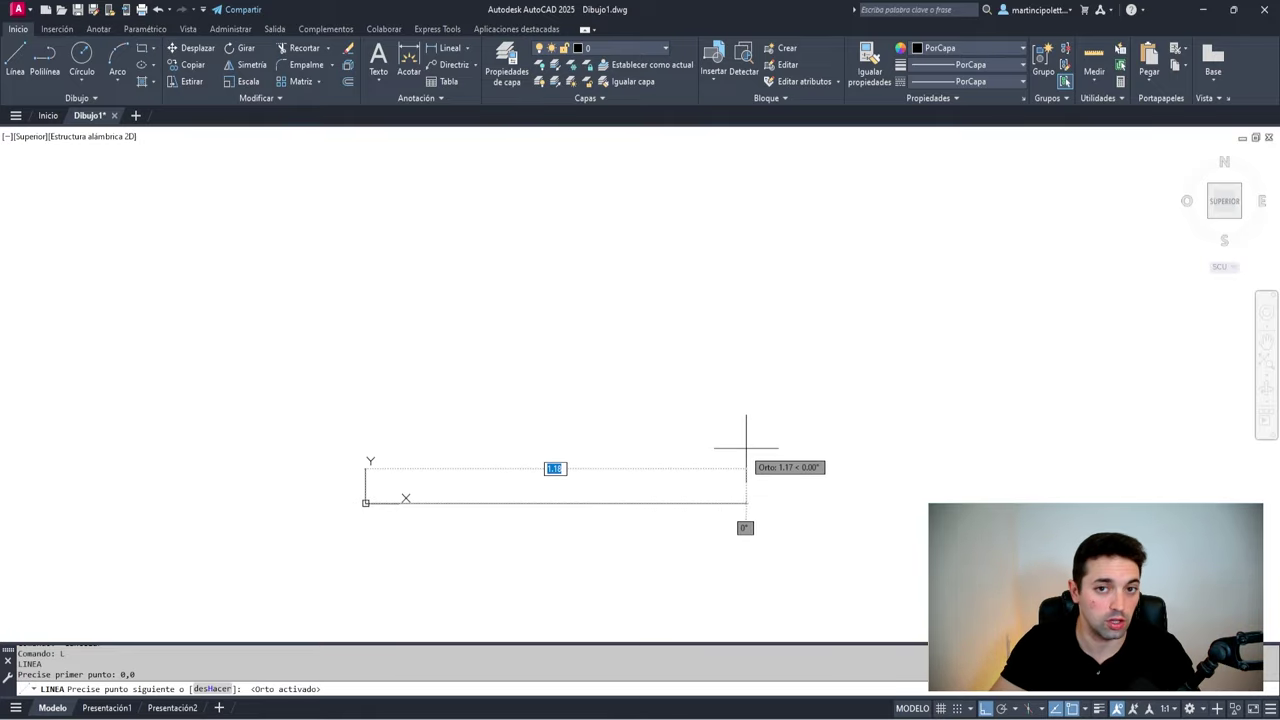
pyautogui.write('1')
pyautogui.press('Return')
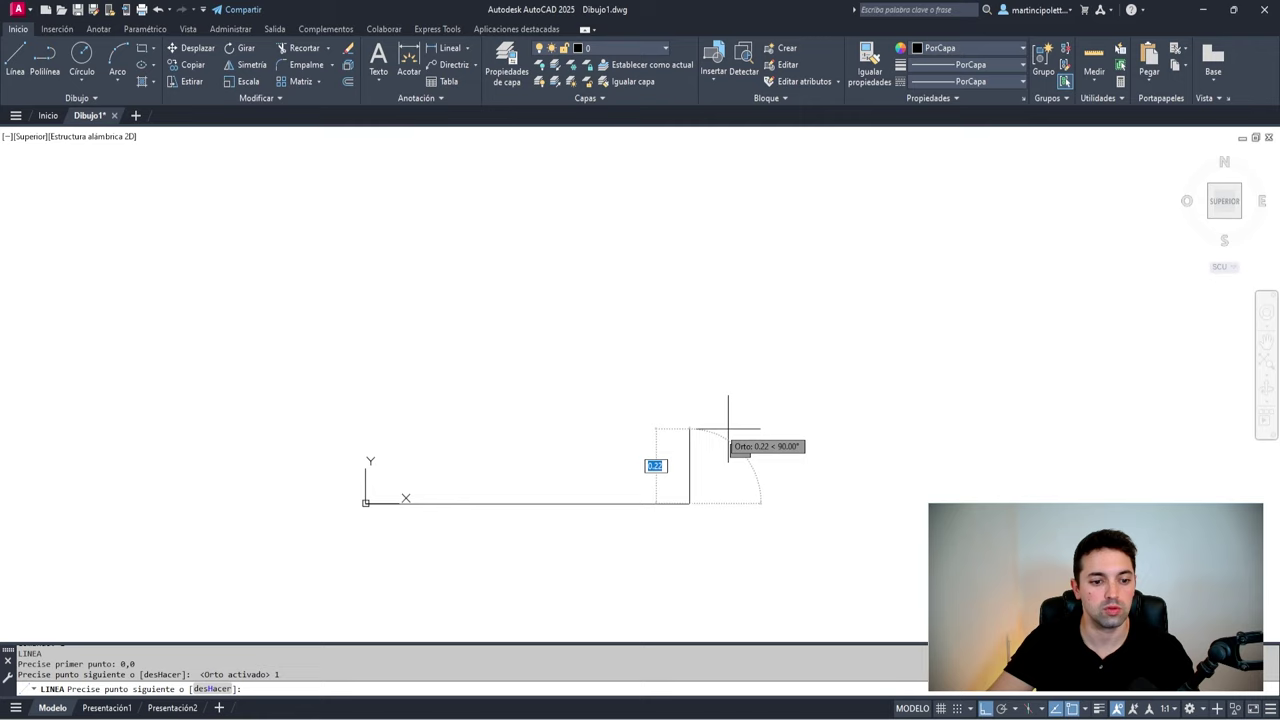
pyautogui.write('.6')
pyautogui.press('Return')
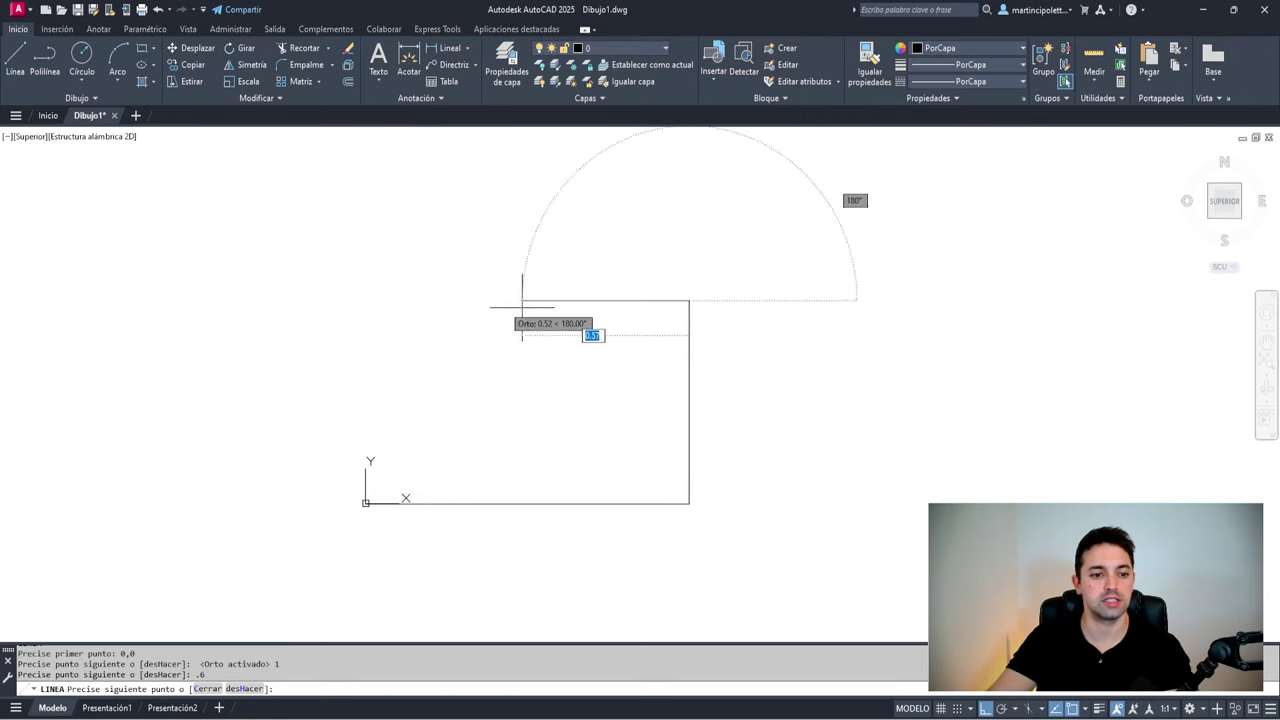
pyautogui.write('1')
pyautogui.press('Return')
pyautogui.write('c')
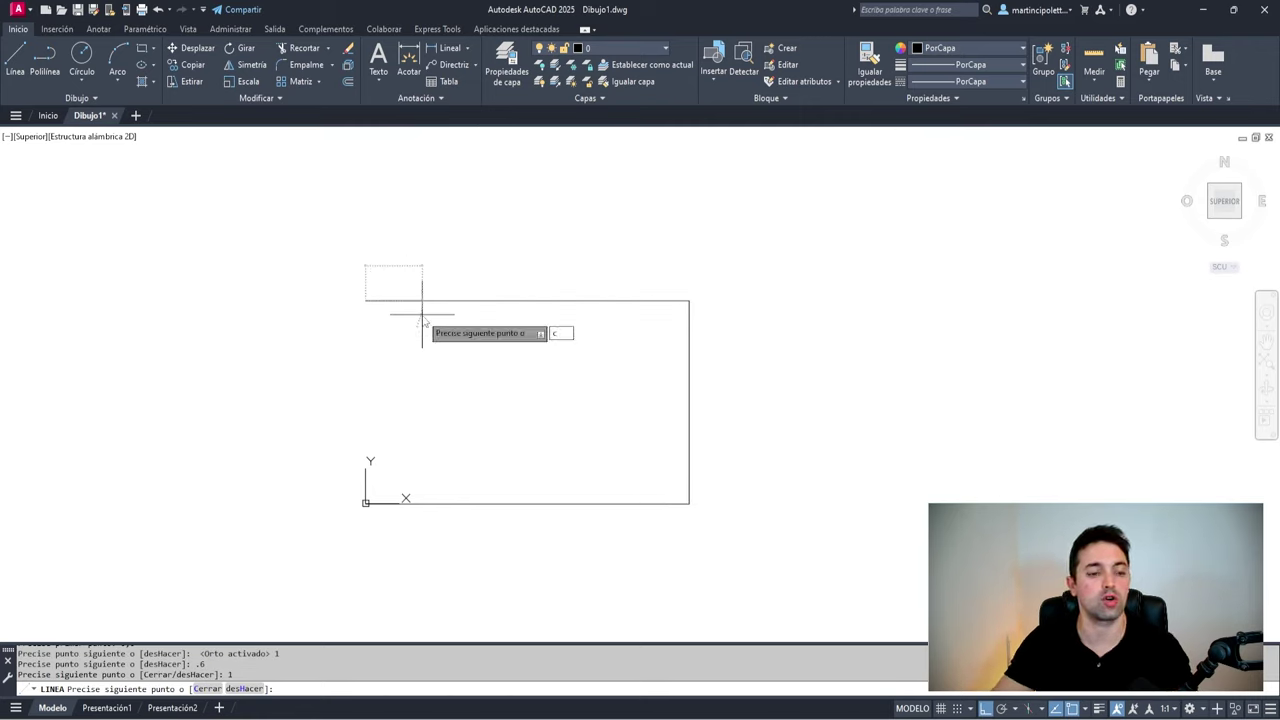
pyautogui.press('Return')
pyautogui.press('Escape')
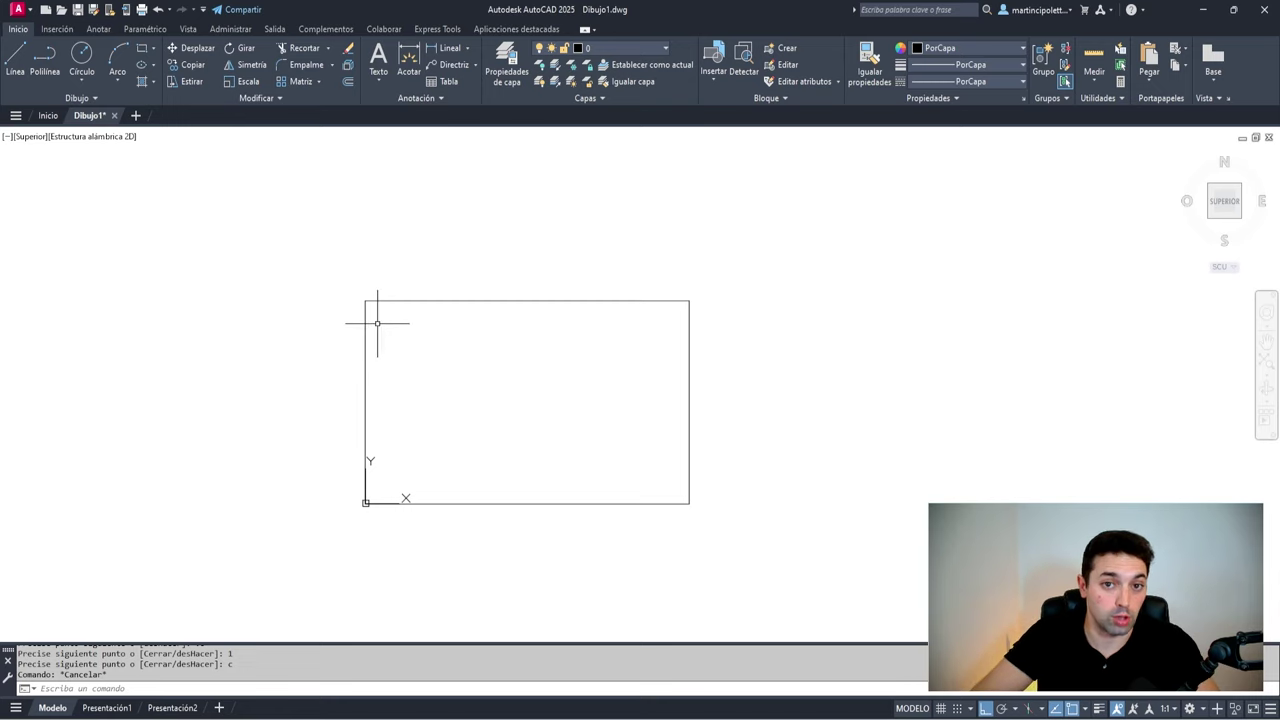
pyautogui.click(689, 326)
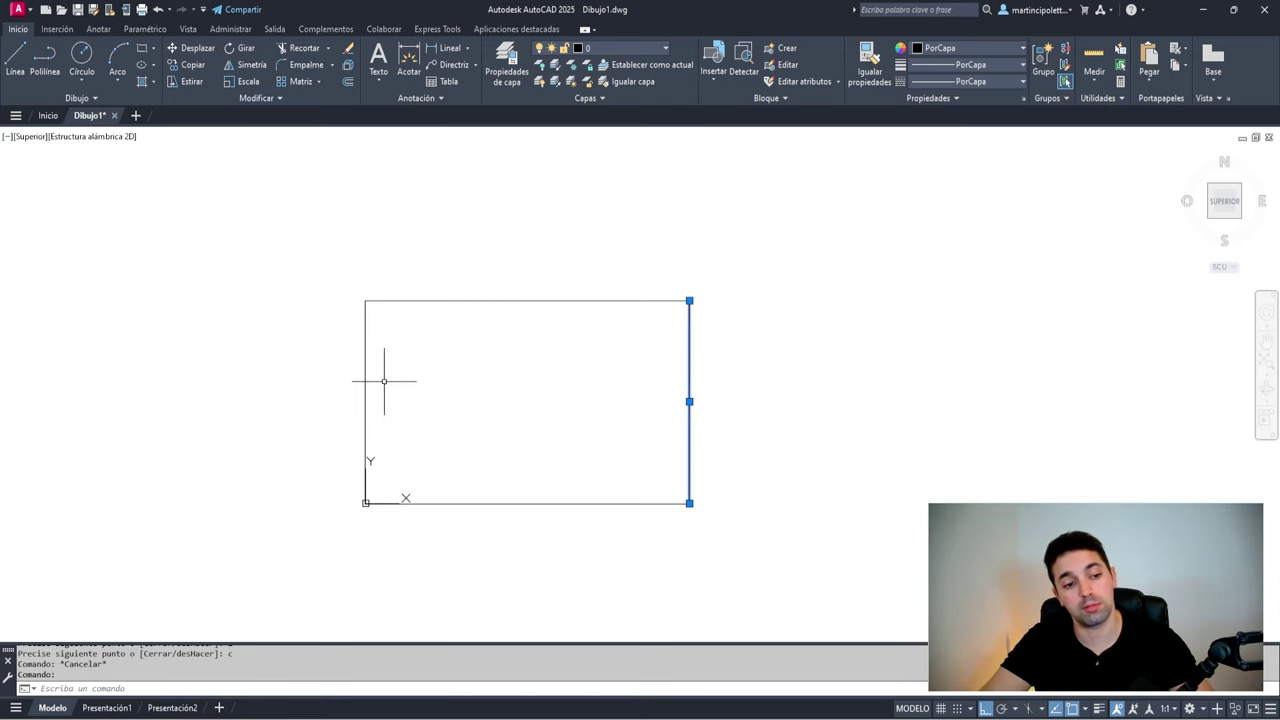
pyautogui.moveTo(386, 380); pyautogui.dragTo(386, 373)
pyautogui.press('Escape')
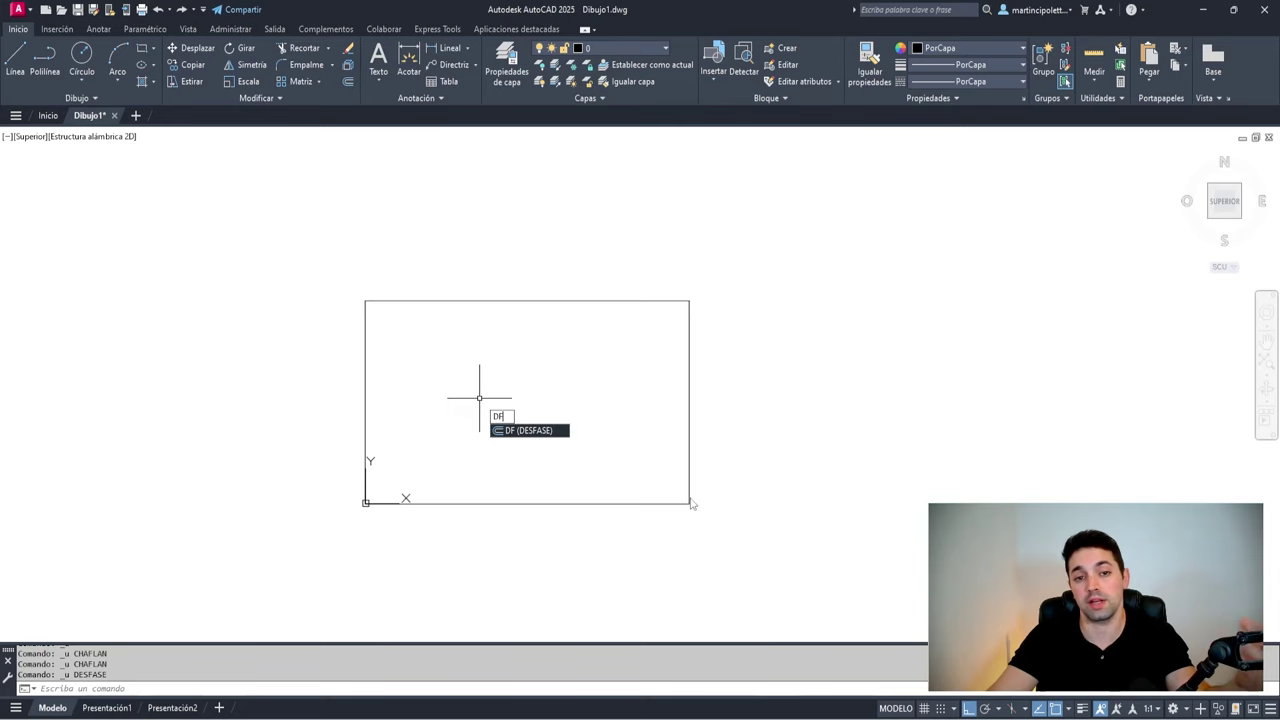
# Offset the rectangle's bottom, left and right edges inward by 0.015
pyautogui.press('Return')
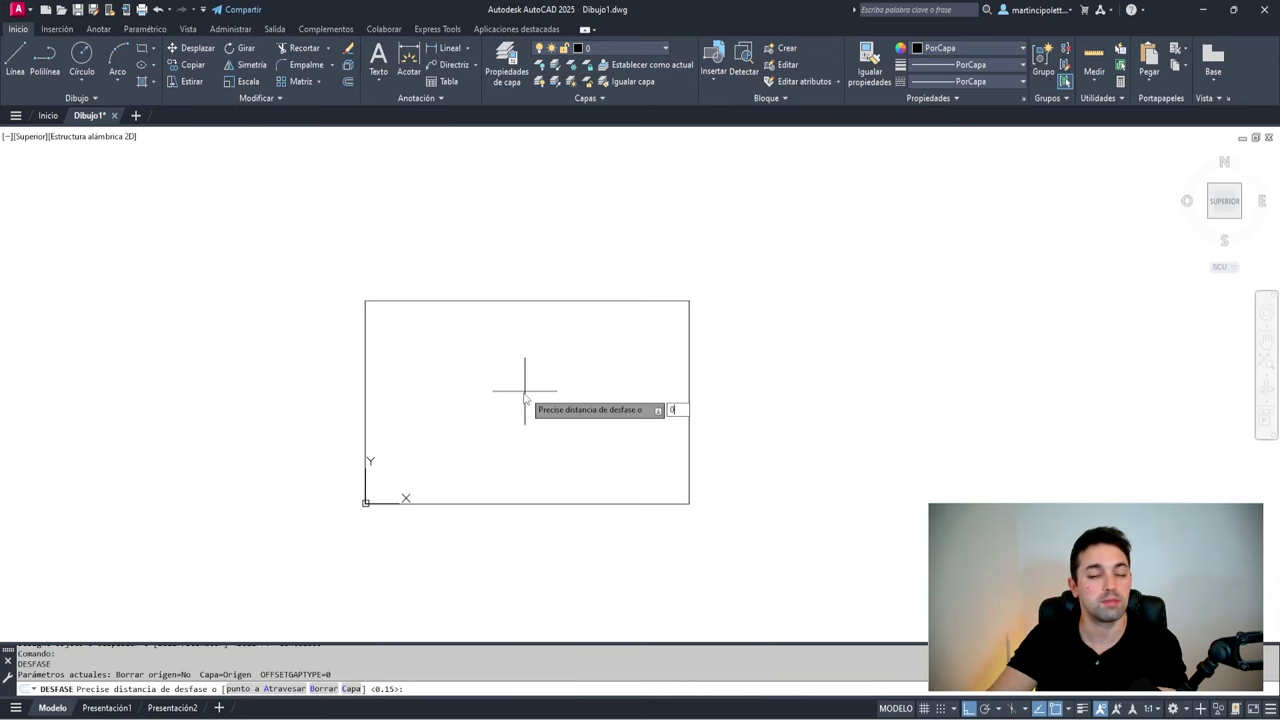
pyautogui.press('Return')
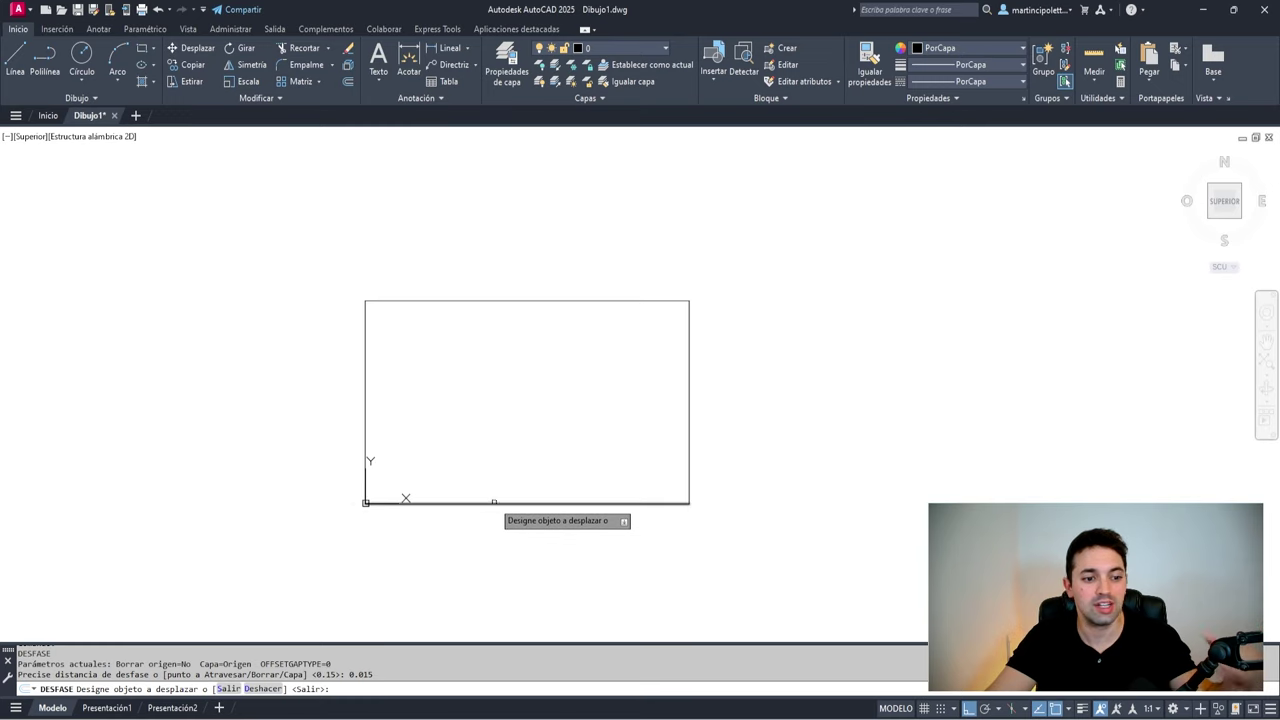
pyautogui.click(494, 505)
pyautogui.click(514, 408)
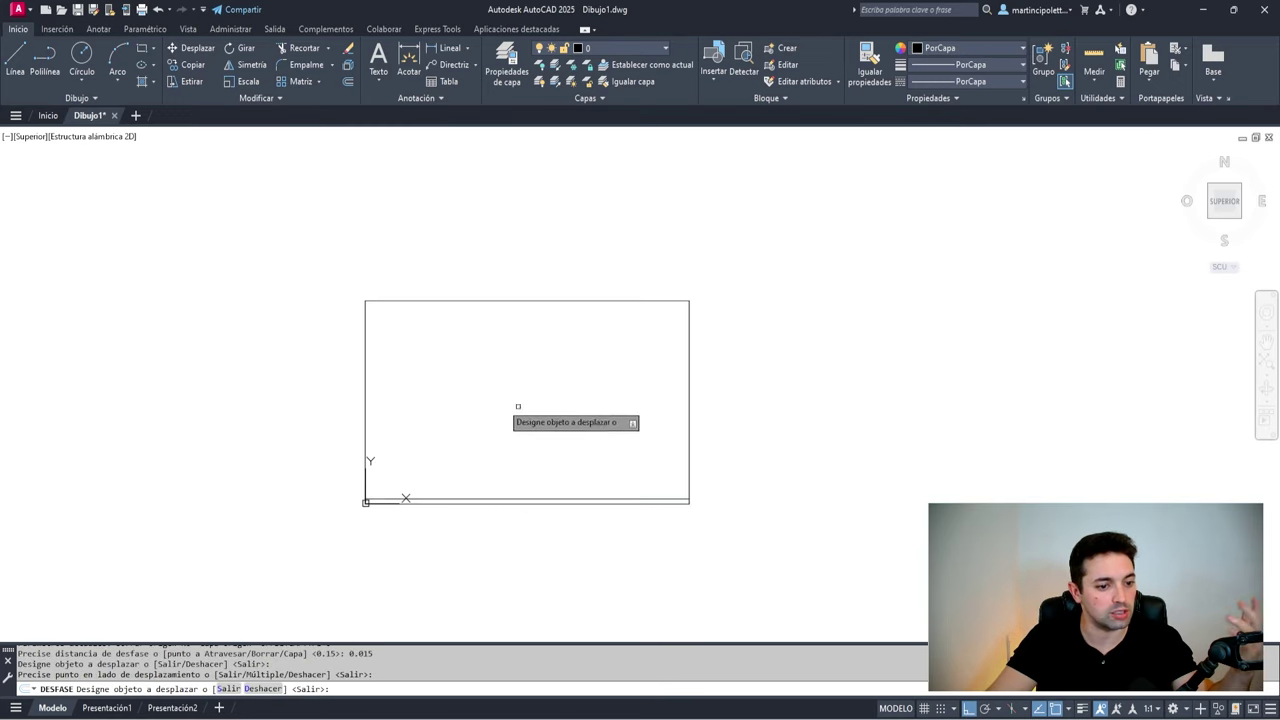
pyautogui.click(367, 402)
pyautogui.click(443, 400)
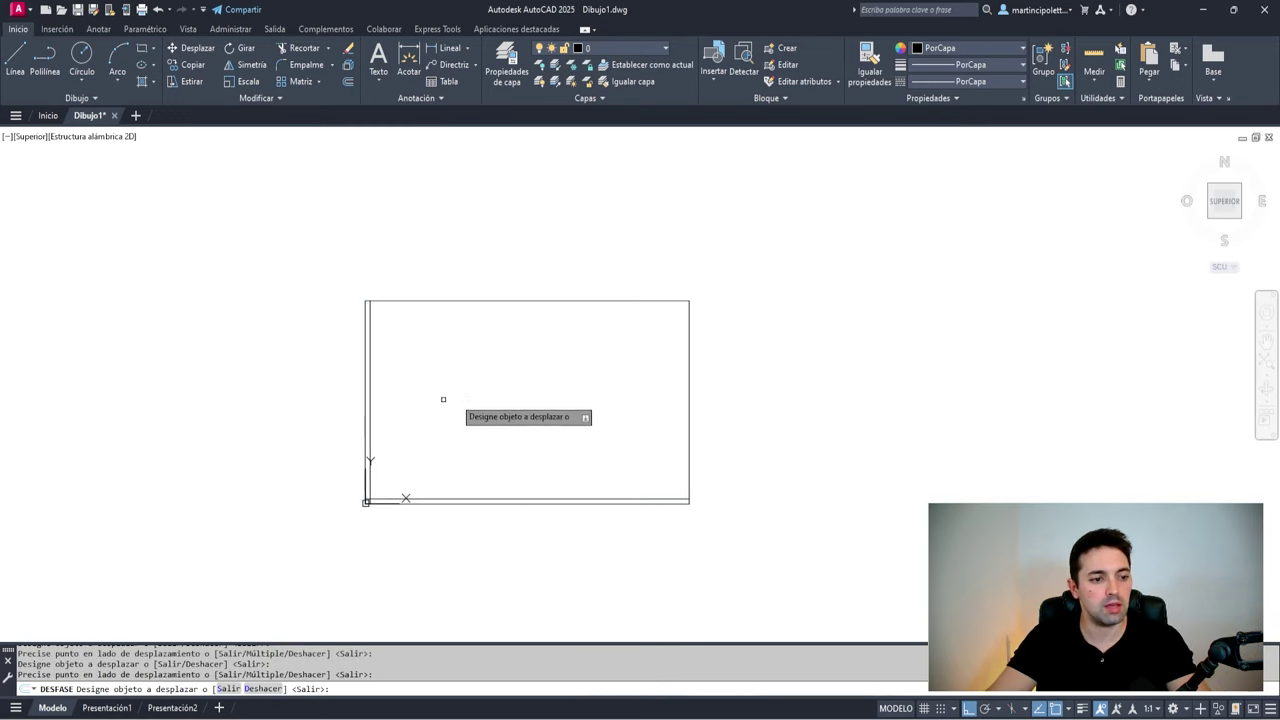
pyautogui.click(688, 394)
pyautogui.click(588, 410)
pyautogui.scroll(5, 678, 505)
pyautogui.press('Return')
# Trim the overlapping ends of the inner offset lines at the rectangle's lower-right corner
pyautogui.write('R')
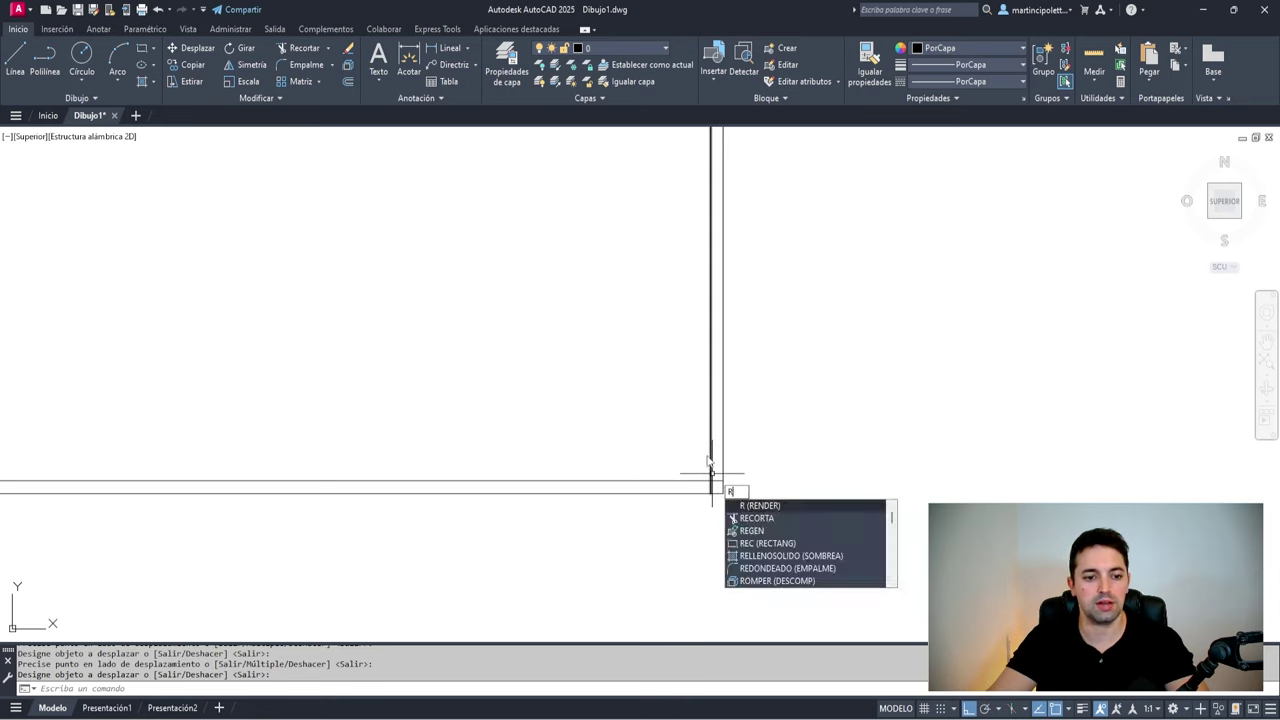
pyautogui.write('R')
pyautogui.press('Return')
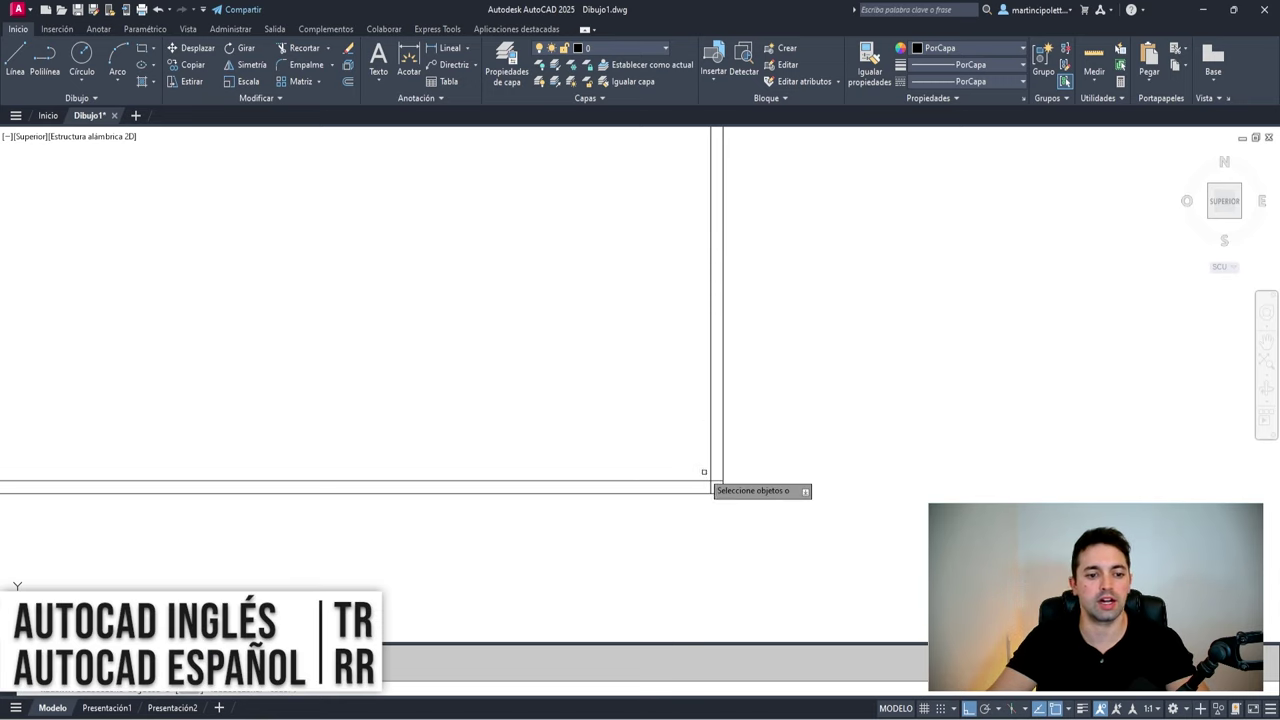
pyautogui.scroll(4, 714, 484)
pyautogui.press('Return')
pyautogui.click(714, 474)
pyautogui.click(690, 500)
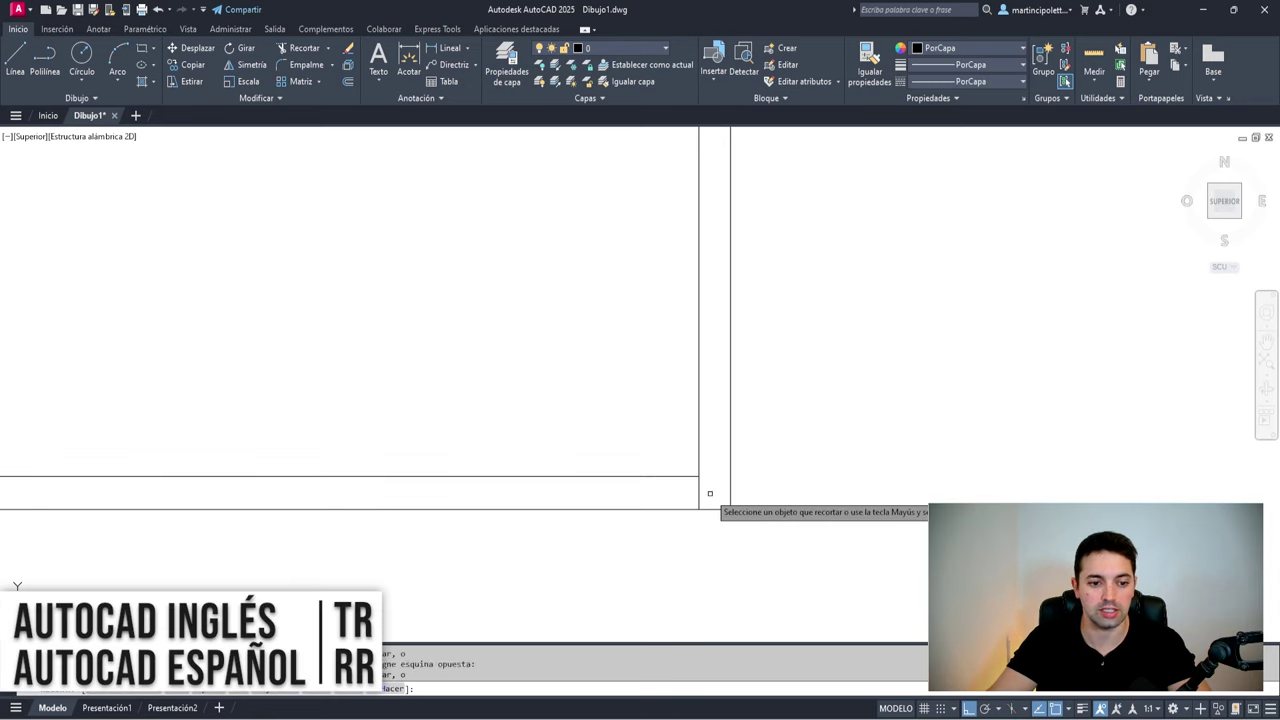
# Trim the overlapping ends of the inner offset lines at the rectangle's lower-left corner
pyautogui.scroll(-4, 690, 500)
pyautogui.moveTo(491, 508); pyautogui.dragTo(777, 466, button='middle')
pyautogui.scroll(5, 526, 394)
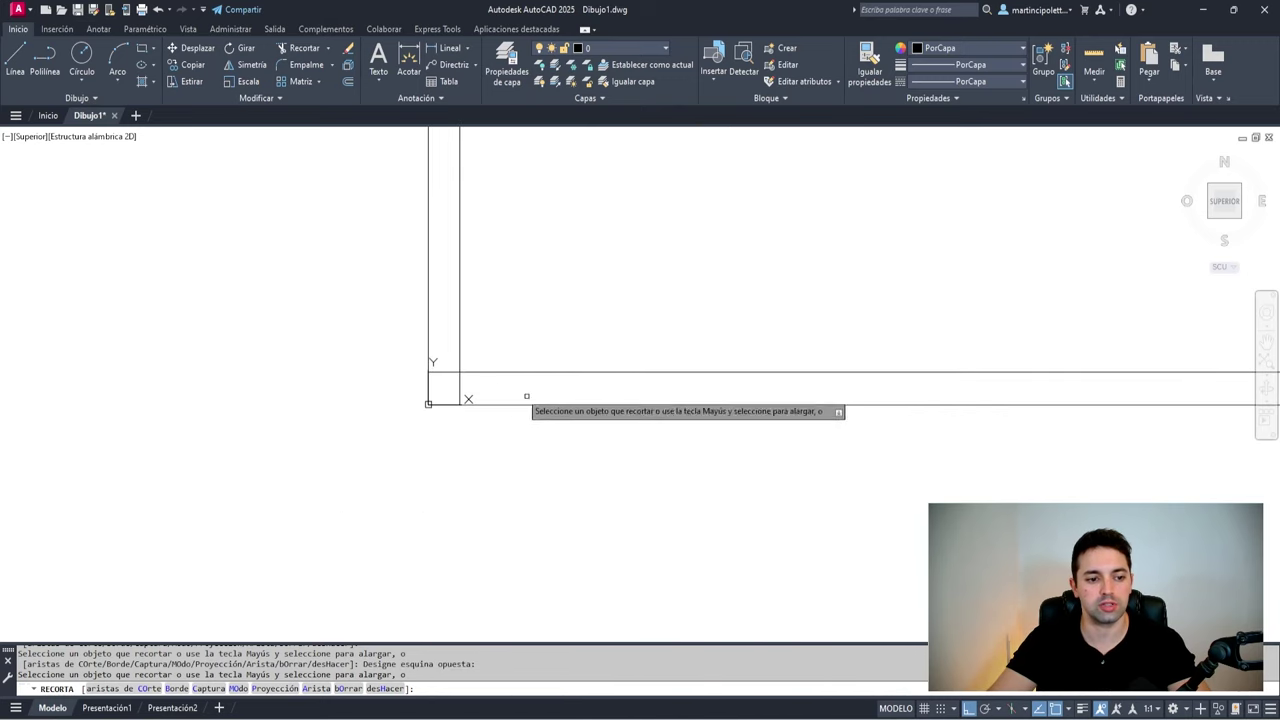
pyautogui.click(453, 390)
pyautogui.click(380, 266)
pyautogui.click(374, 277)
pyautogui.click(357, 403)
pyautogui.scroll(-6, 408, 386)
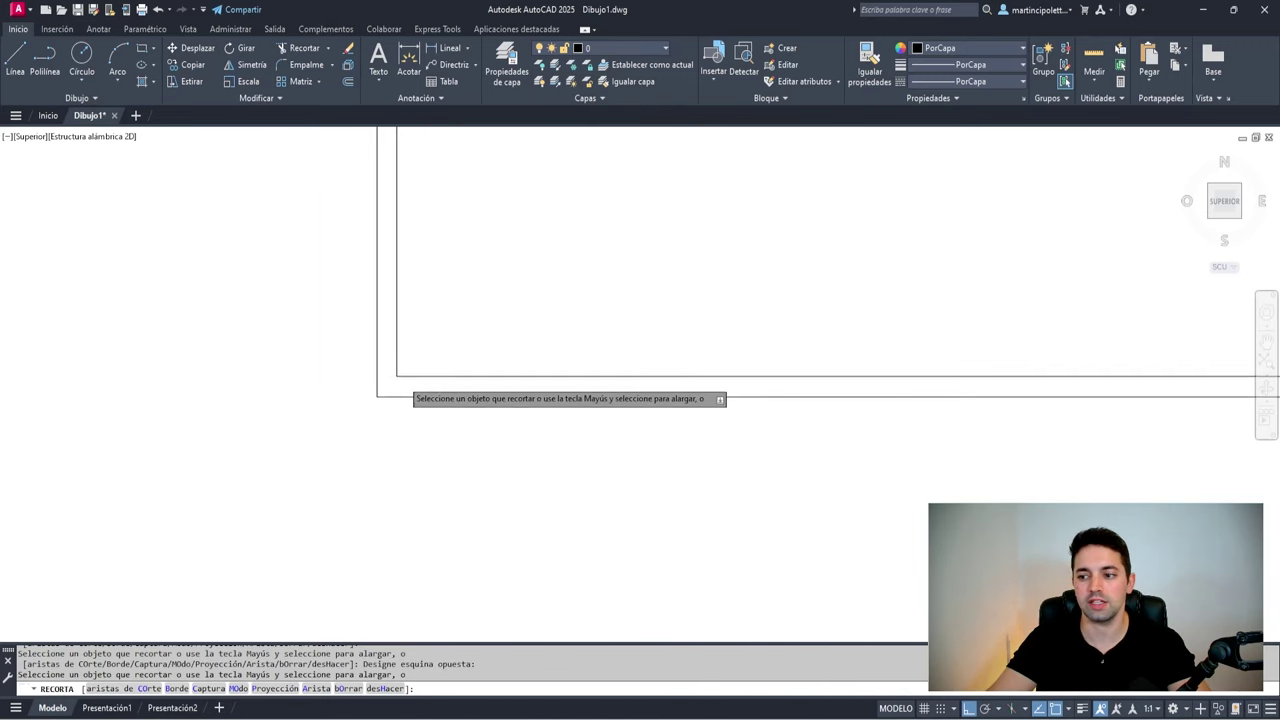
pyautogui.moveTo(549, 309); pyautogui.dragTo(474, 403, button='middle')
pyautogui.scroll(2, 474, 403)
pyautogui.press('Escape')
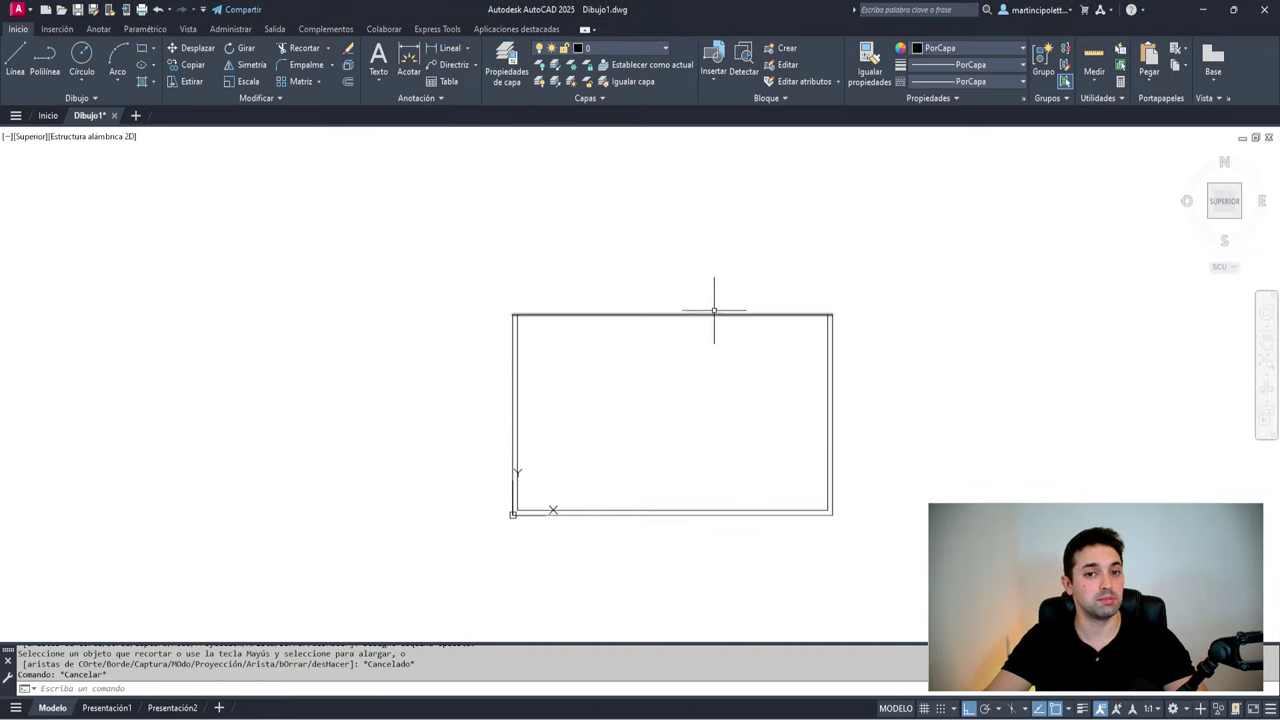
pyautogui.click(714, 305)
pyautogui.click(634, 429)
pyautogui.click(589, 429)
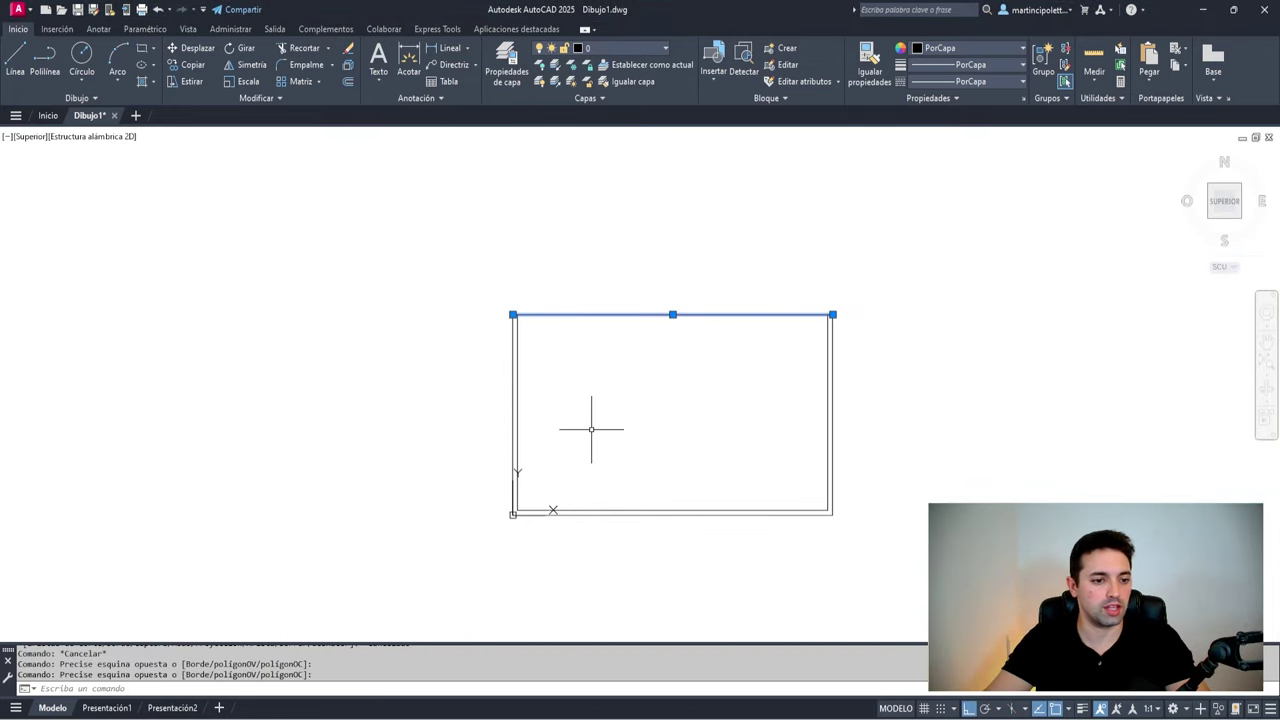
pyautogui.press('Escape')
# Offset the rectangle's top edge downward by 0.02, and offset the resulting line another 0.02 downward
pyautogui.write('df')
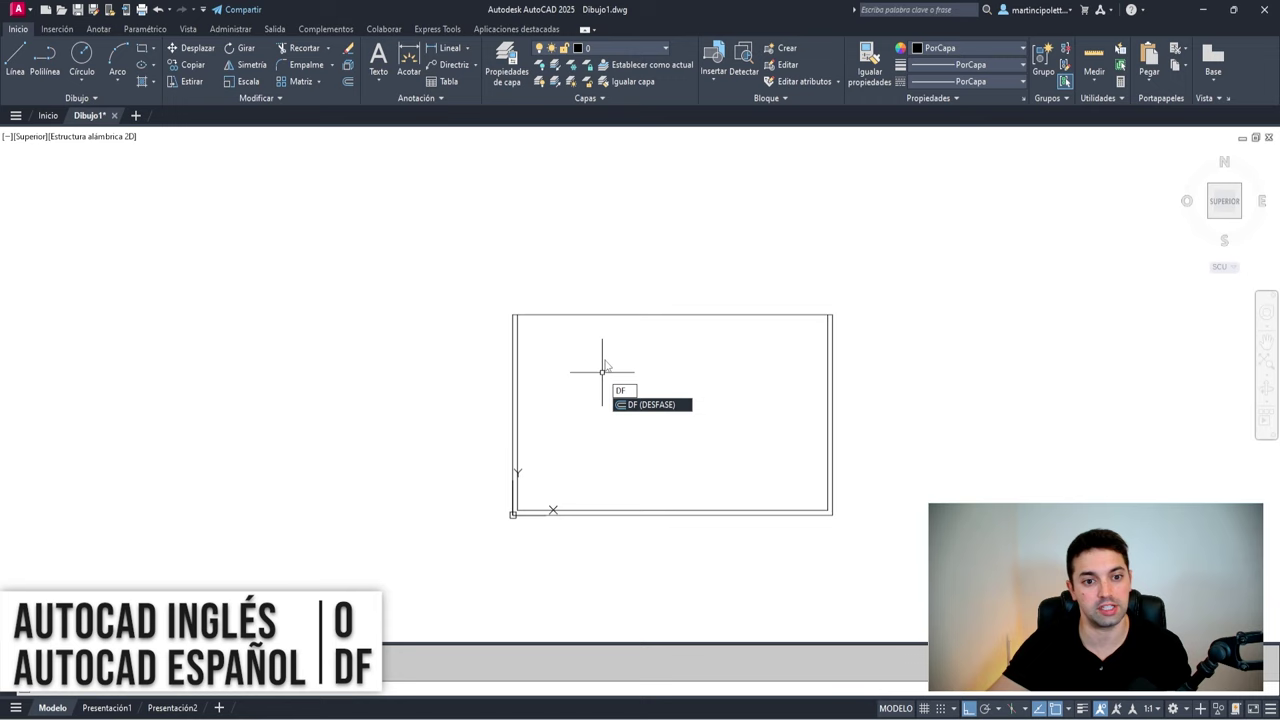
pyautogui.press('Return')
pyautogui.scroll(2, 607, 342)
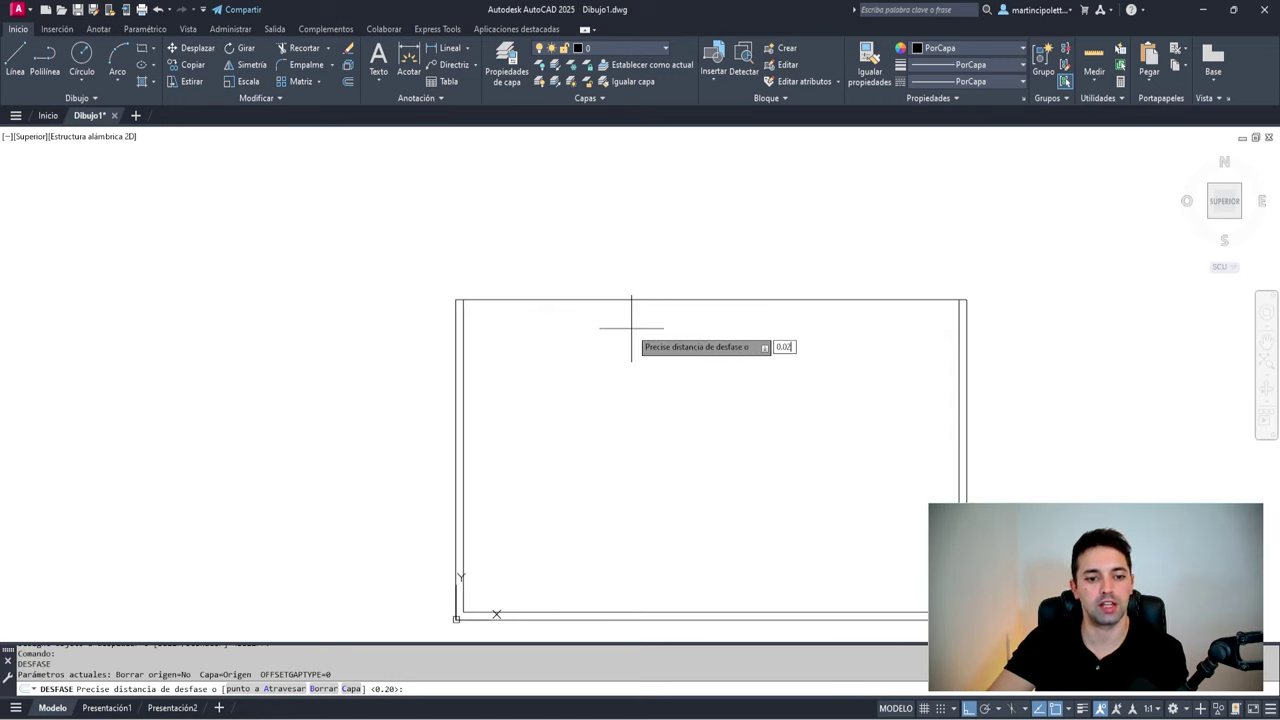
pyautogui.write('0.02')
pyautogui.press('Return')
pyautogui.click(631, 300)
pyautogui.click(631, 318)
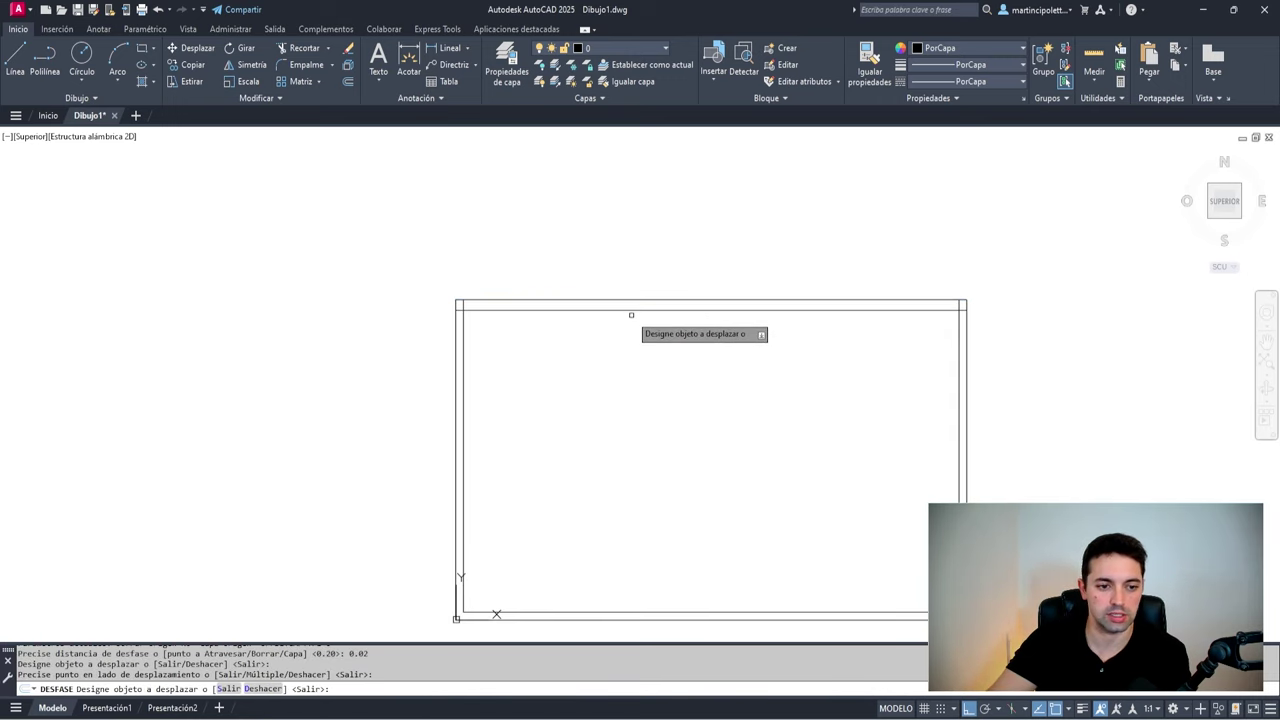
pyautogui.click(631, 310)
pyautogui.click(631, 335)
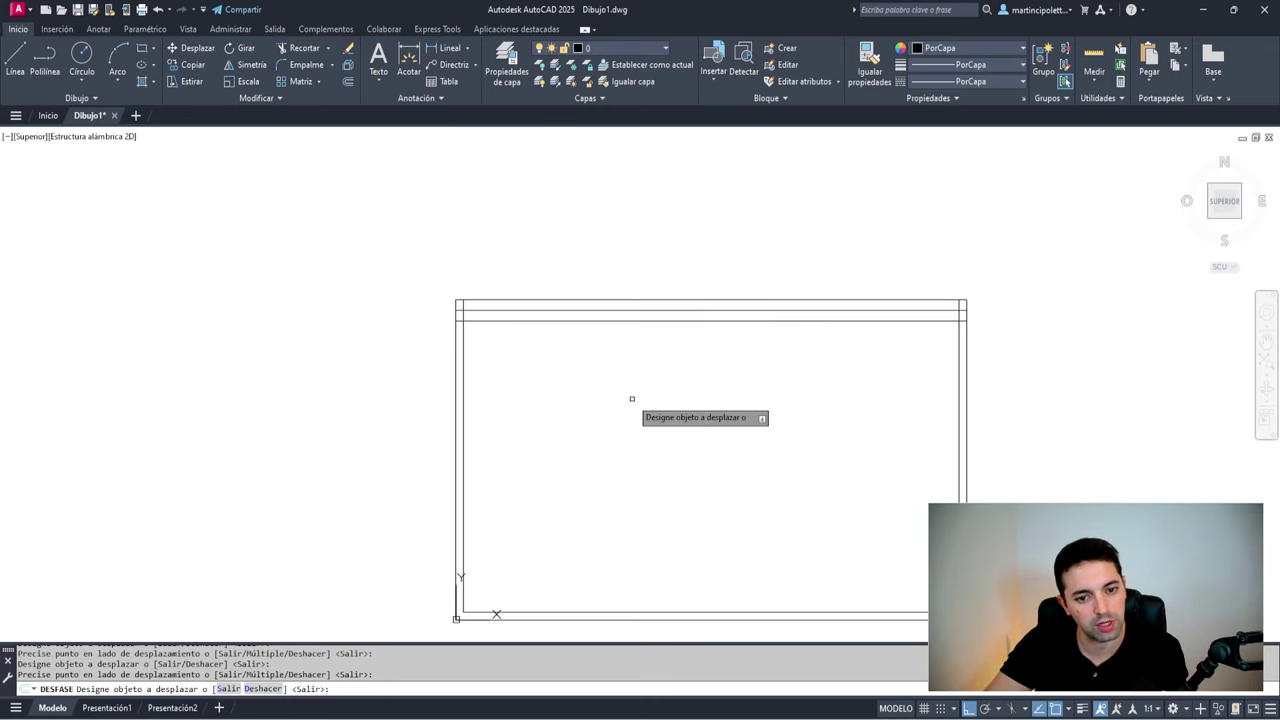
pyautogui.press('Return')
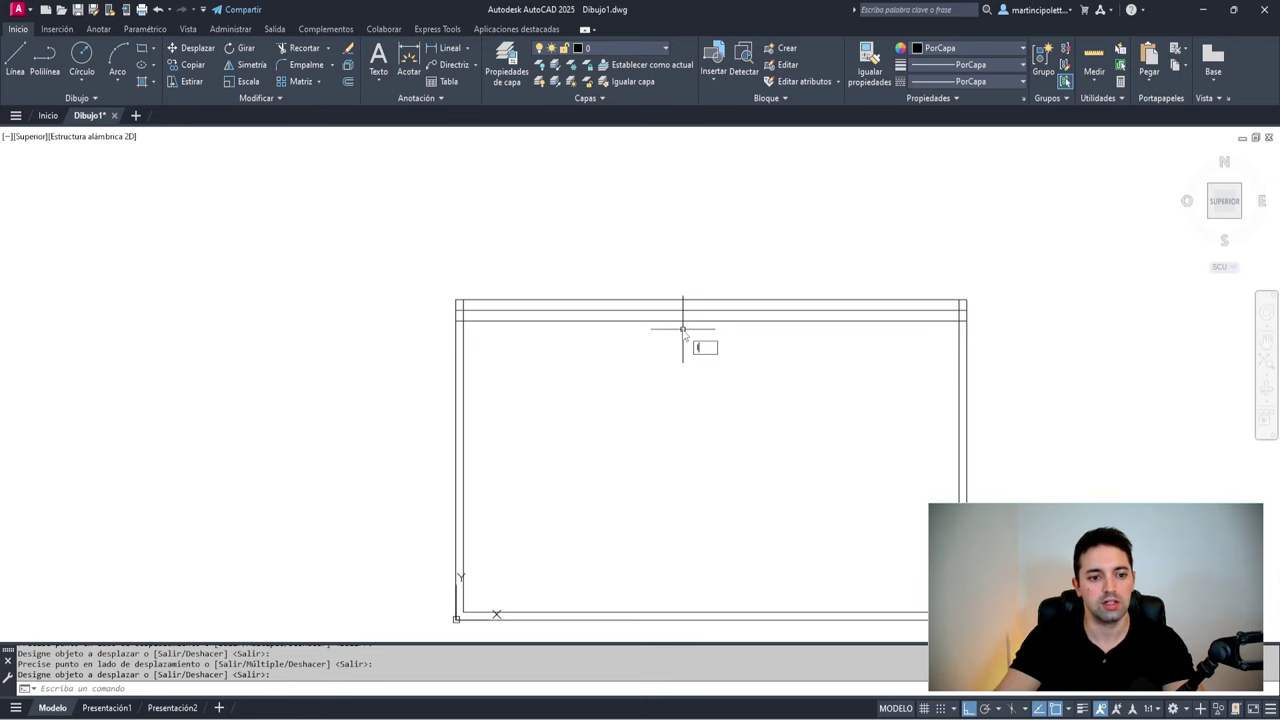
# Draw a short vertical line from the top edge's midpoint down to the lowest of the three upper horizontal lines
pyautogui.write('l')
pyautogui.press('Return')
pyautogui.click(711, 301)
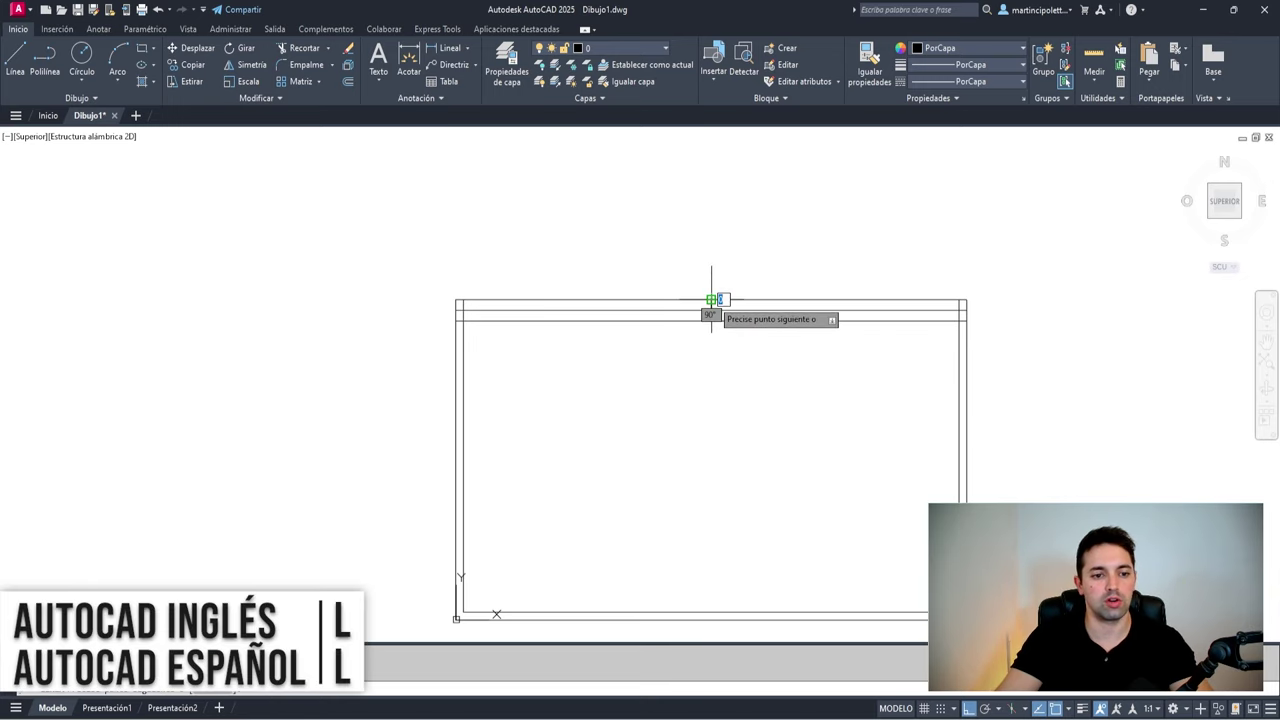
pyautogui.press('Escape')
# Offset the short vertical centre line by 0.01 to both sides
pyautogui.write('df')
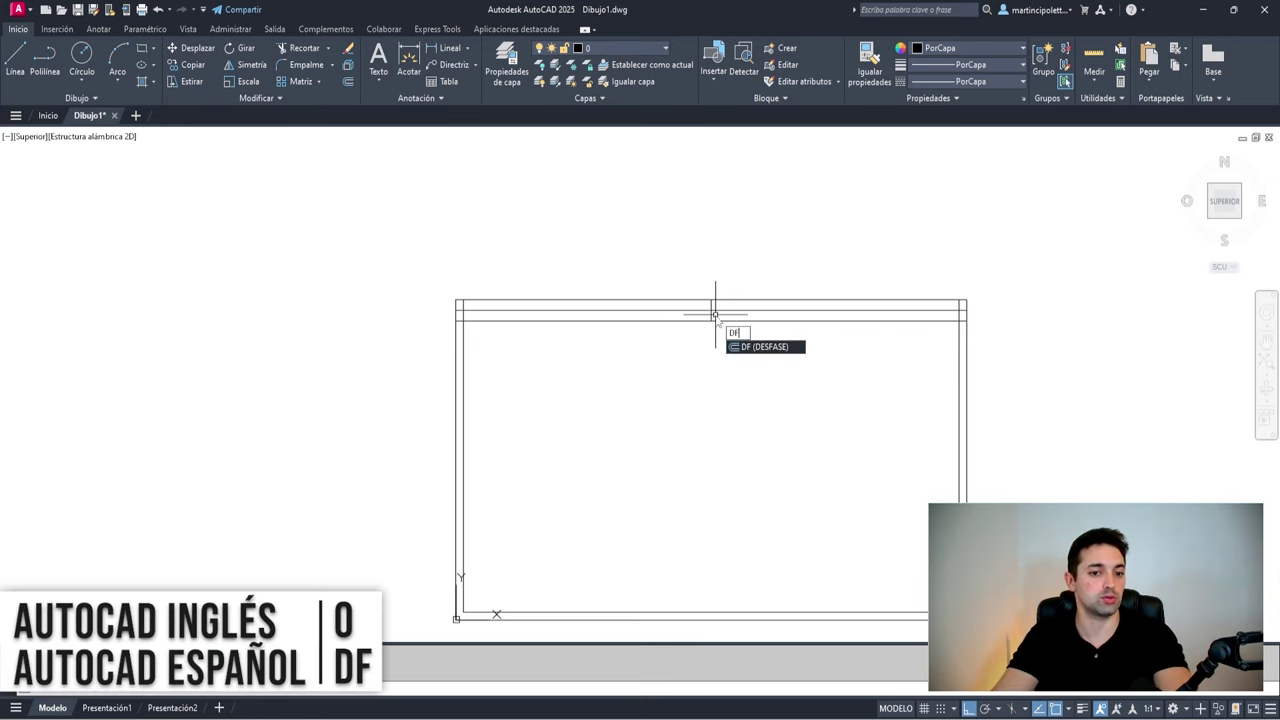
pyautogui.press('Return')
pyautogui.write('0.01')
pyautogui.press('Return')
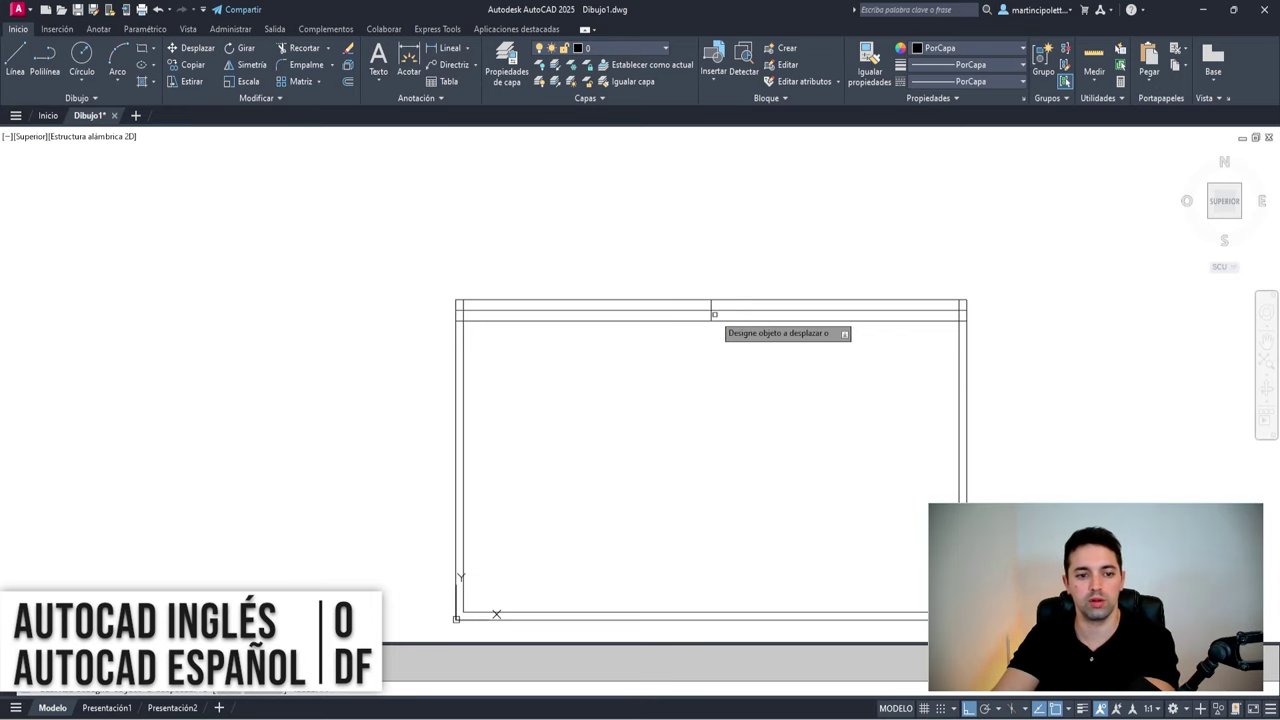
pyautogui.scroll(8, 711, 311)
pyautogui.click(691, 311)
pyautogui.click(708, 305)
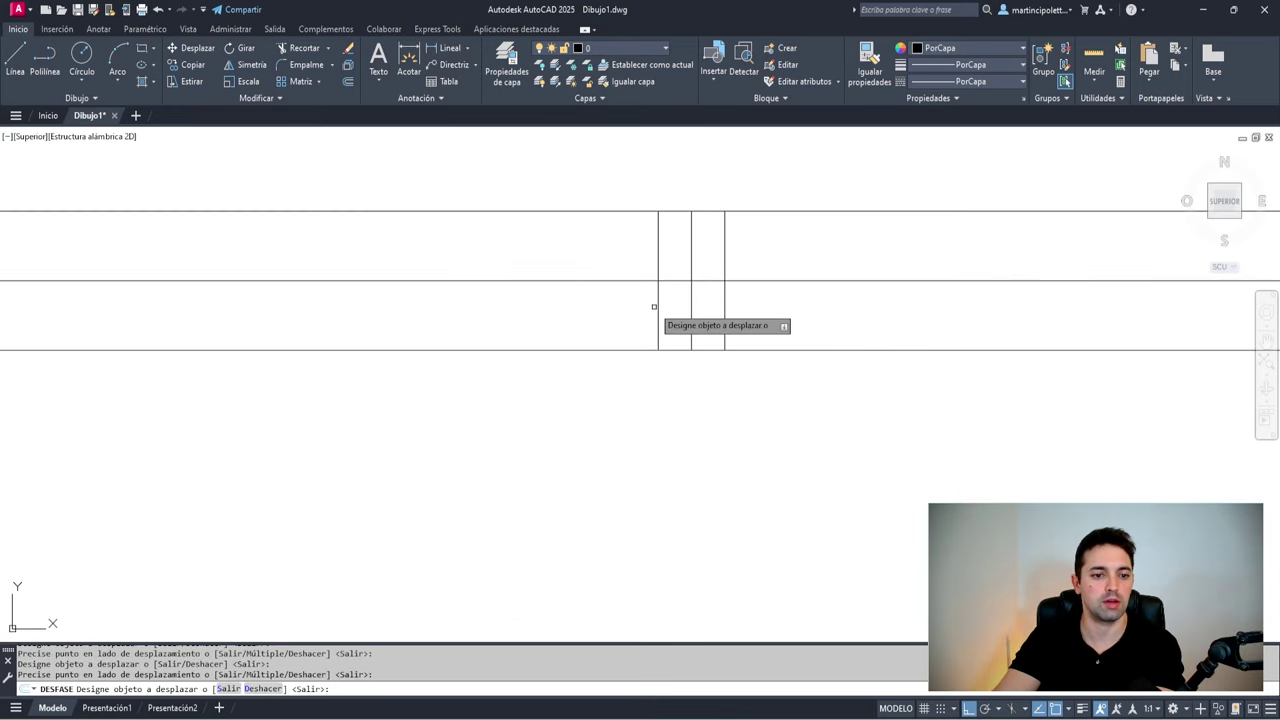
pyautogui.press('Return')
# Delete the original short centre line between its two offset copies
pyautogui.scroll(-3, 670, 300)
pyautogui.click(681, 290)
pyautogui.click(674, 300)
pyautogui.press('Delete')
pyautogui.moveTo(675, 298); pyautogui.dragTo(686, 309, button='middle')
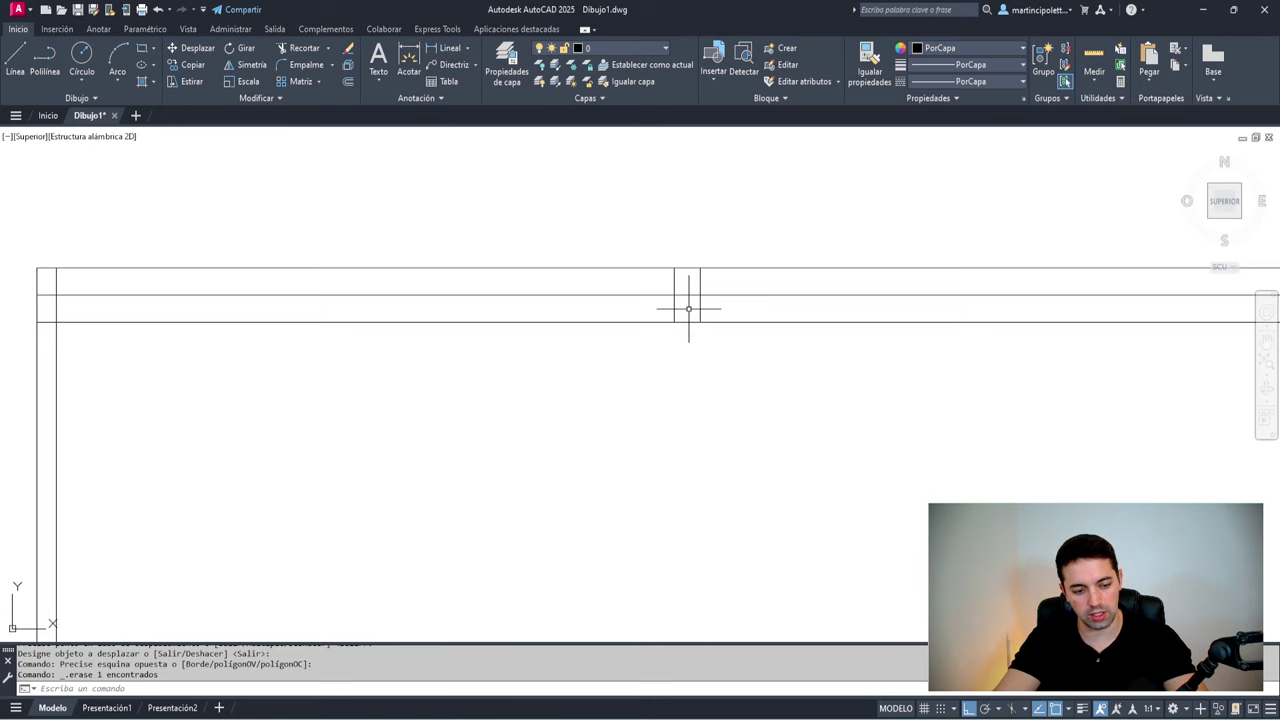
# Trim the lower half of the left short centre line and the upper half of the right one, using all objects as cutting edges
pyautogui.write('rr')
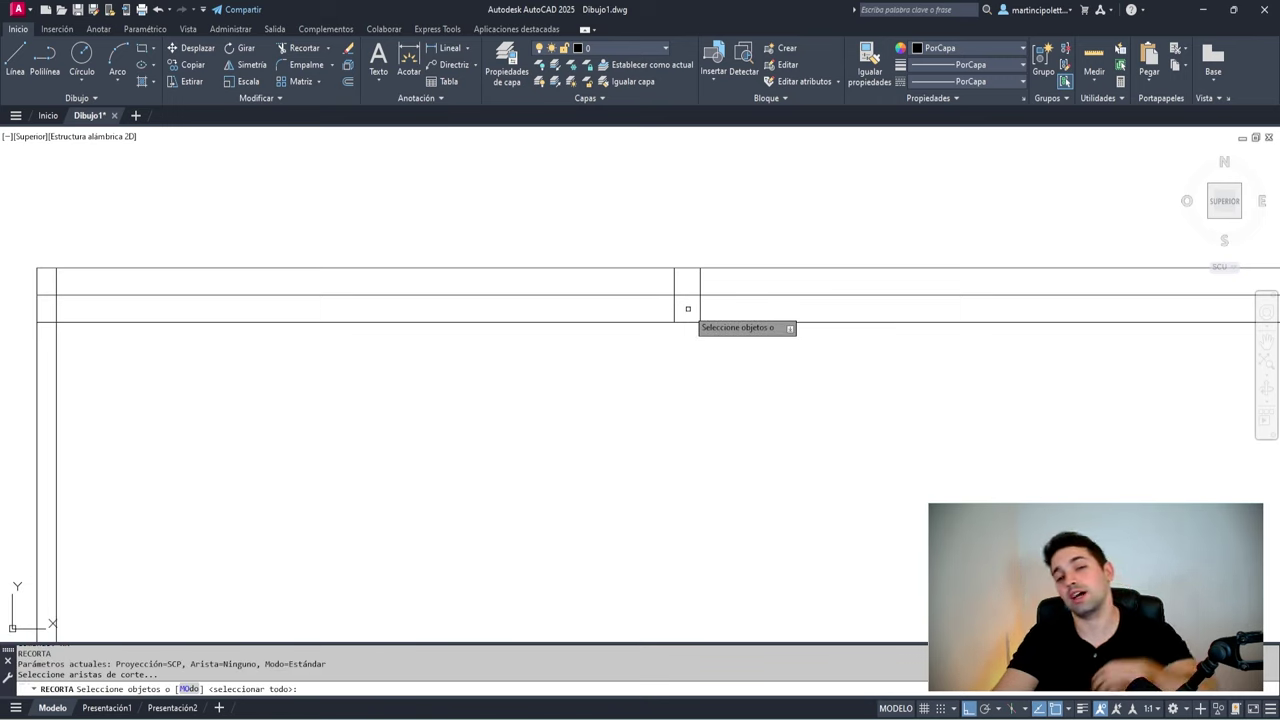
pyautogui.press('Return')
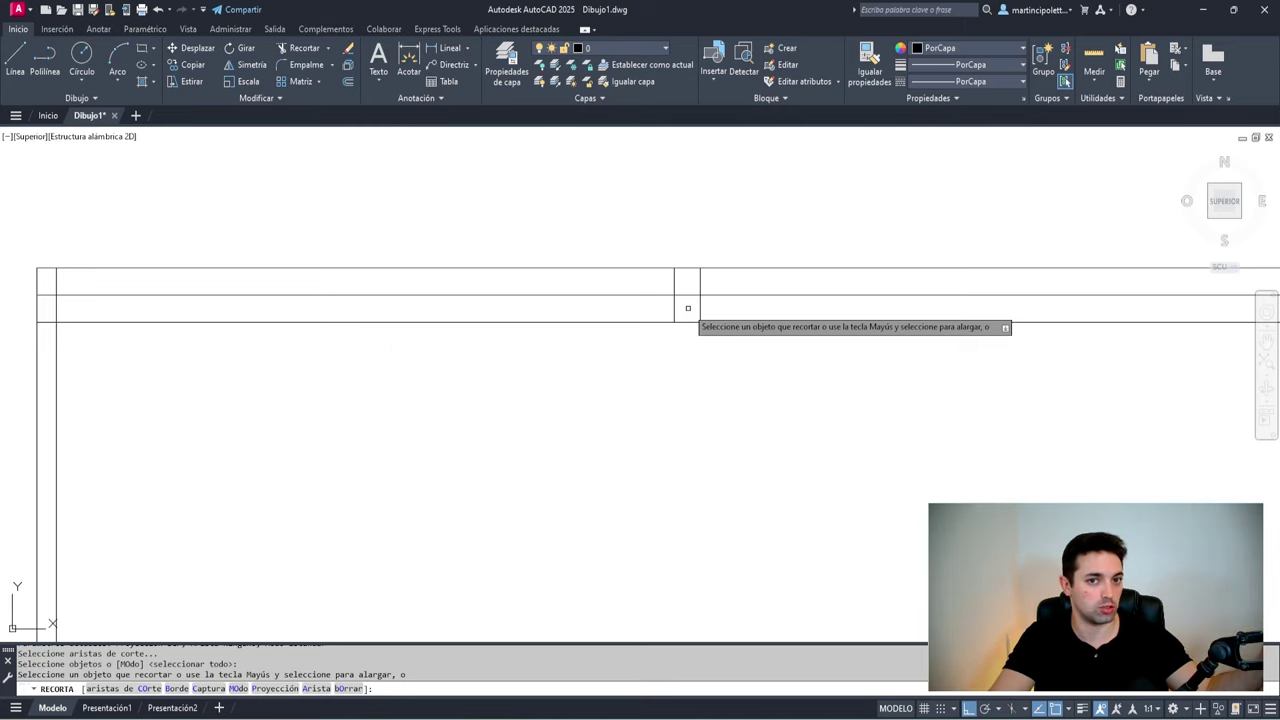
pyautogui.scroll(-2, 688, 308)
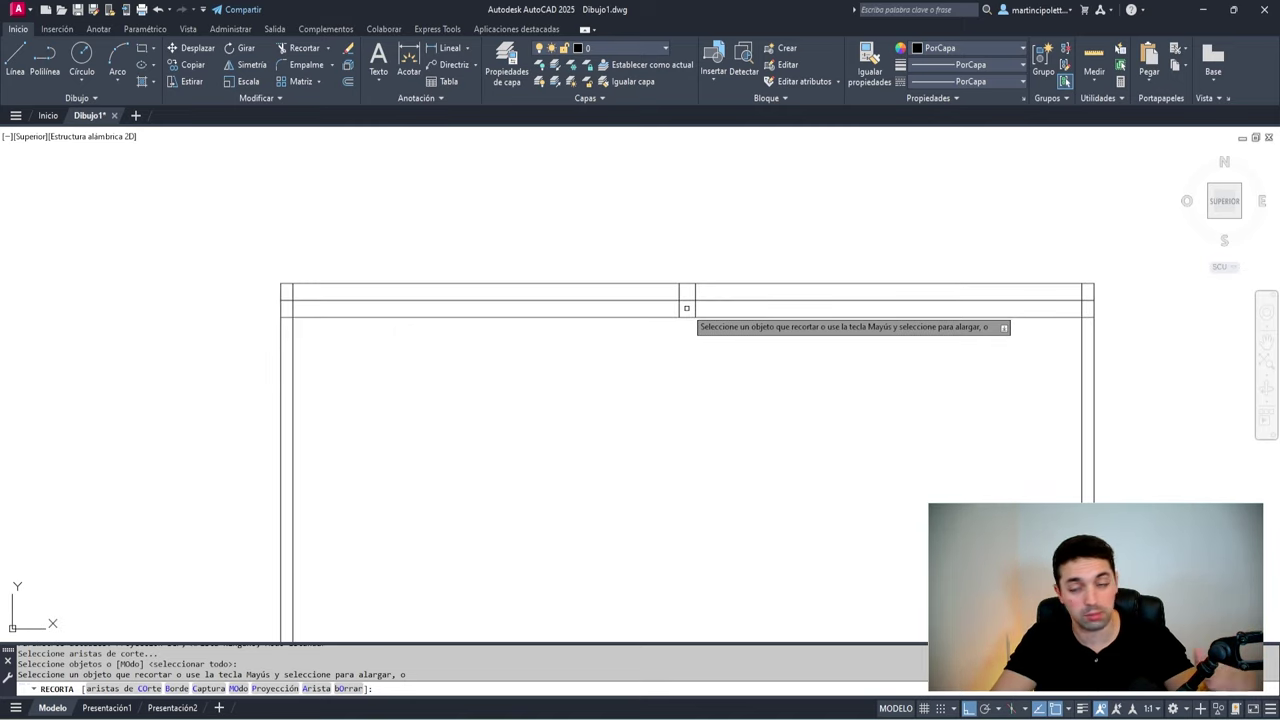
pyautogui.click(678, 307)
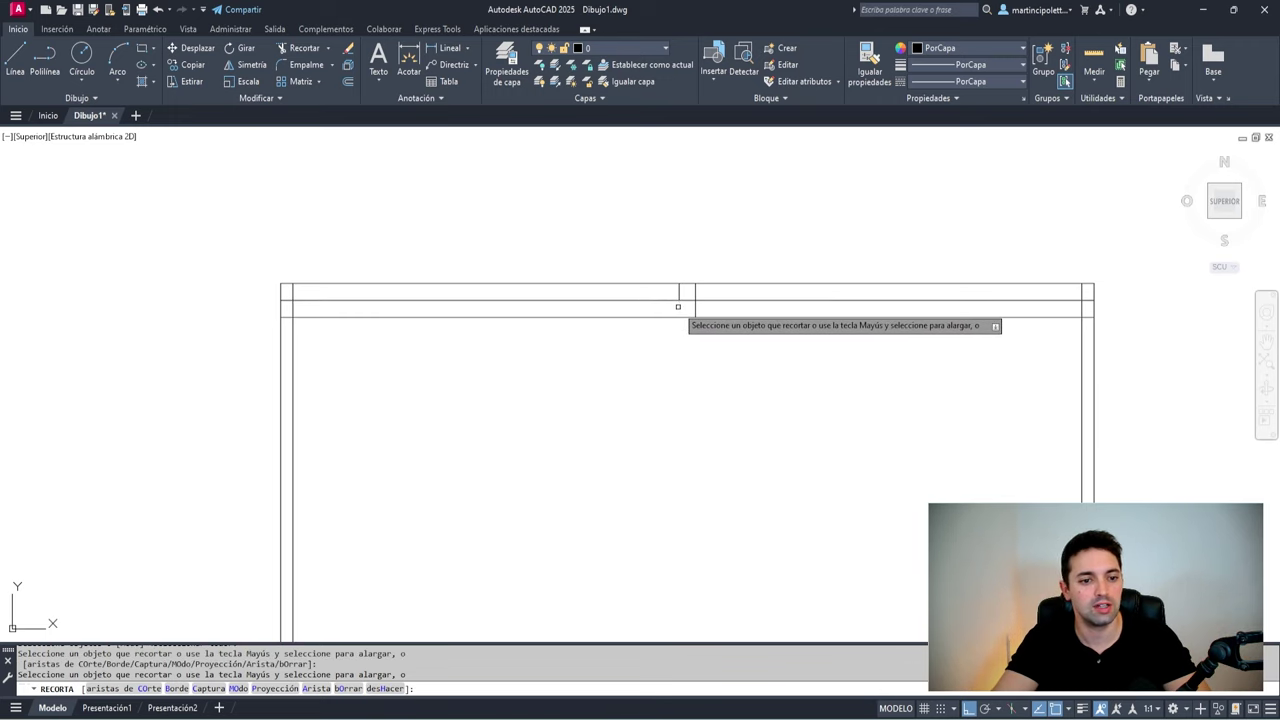
# Trim the stubs of the two upper rail lines between the inner and outer vertical frame lines at both upper corners
pyautogui.scroll(3, 800, 288)
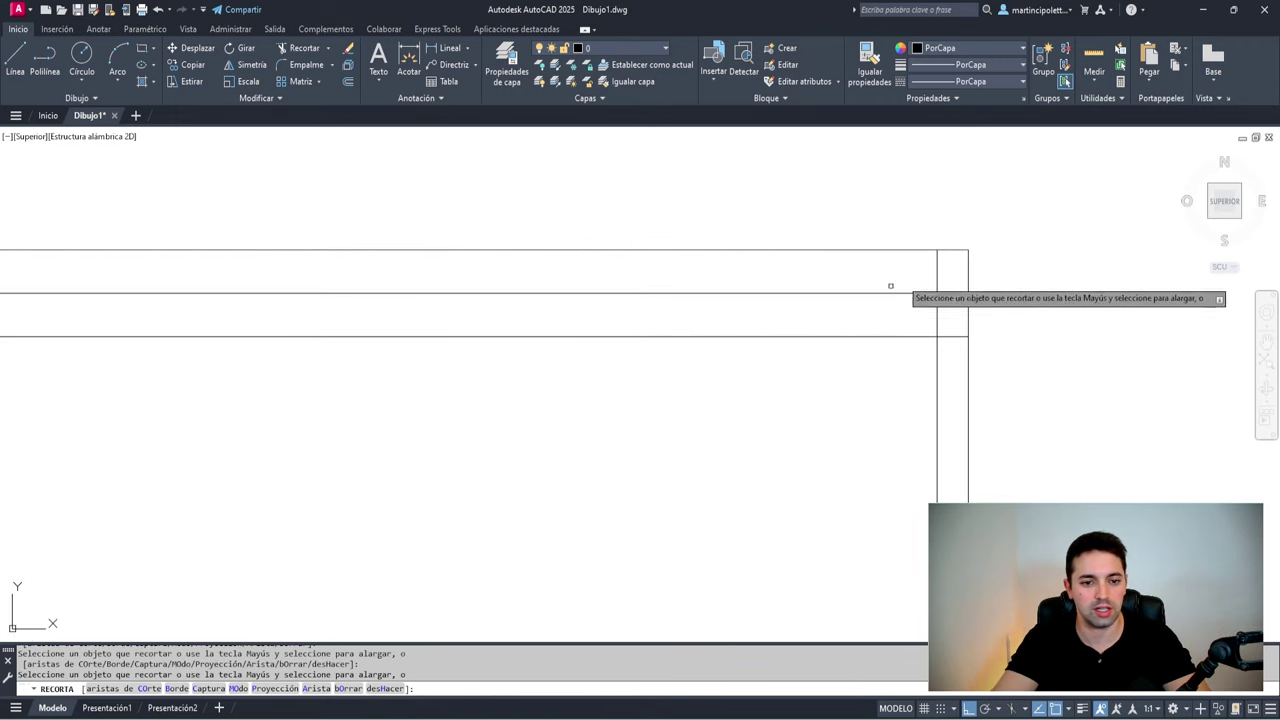
pyautogui.click(965, 289)
pyautogui.click(951, 366)
pyautogui.scroll(-3, 668, 362)
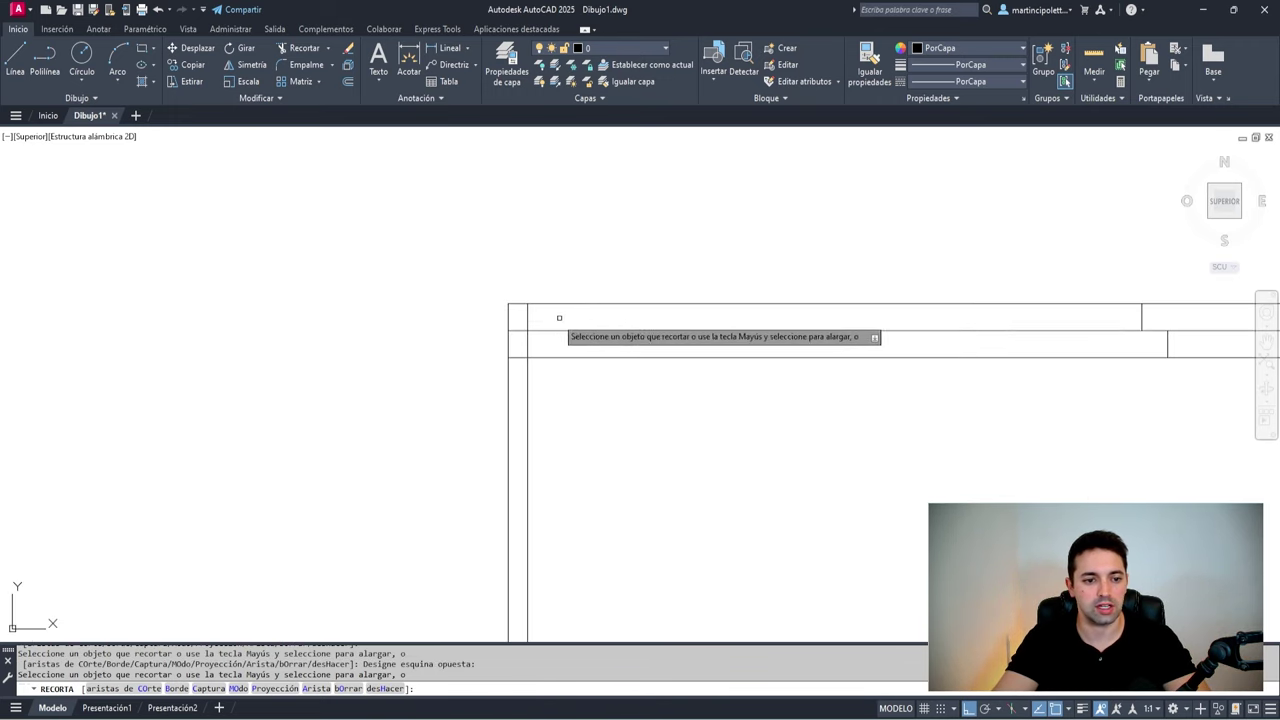
pyautogui.click(508, 381)
pyautogui.scroll(-3, 620, 360)
pyautogui.scroll(3, 597, 346)
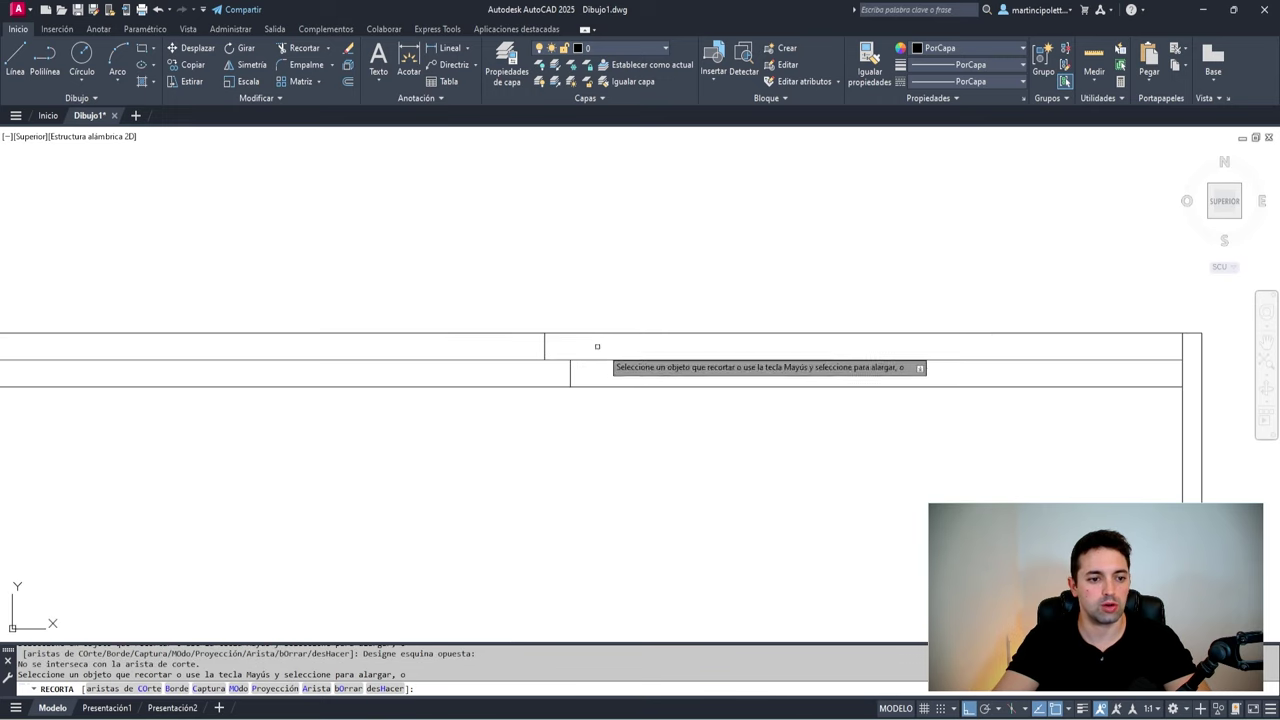
# Try trimming the outer top edge beside the central overlap, then undo that trim and end the Trim command
pyautogui.click(615, 362)
pyautogui.click(560, 335)
pyautogui.scroll(-3, 527, 320)
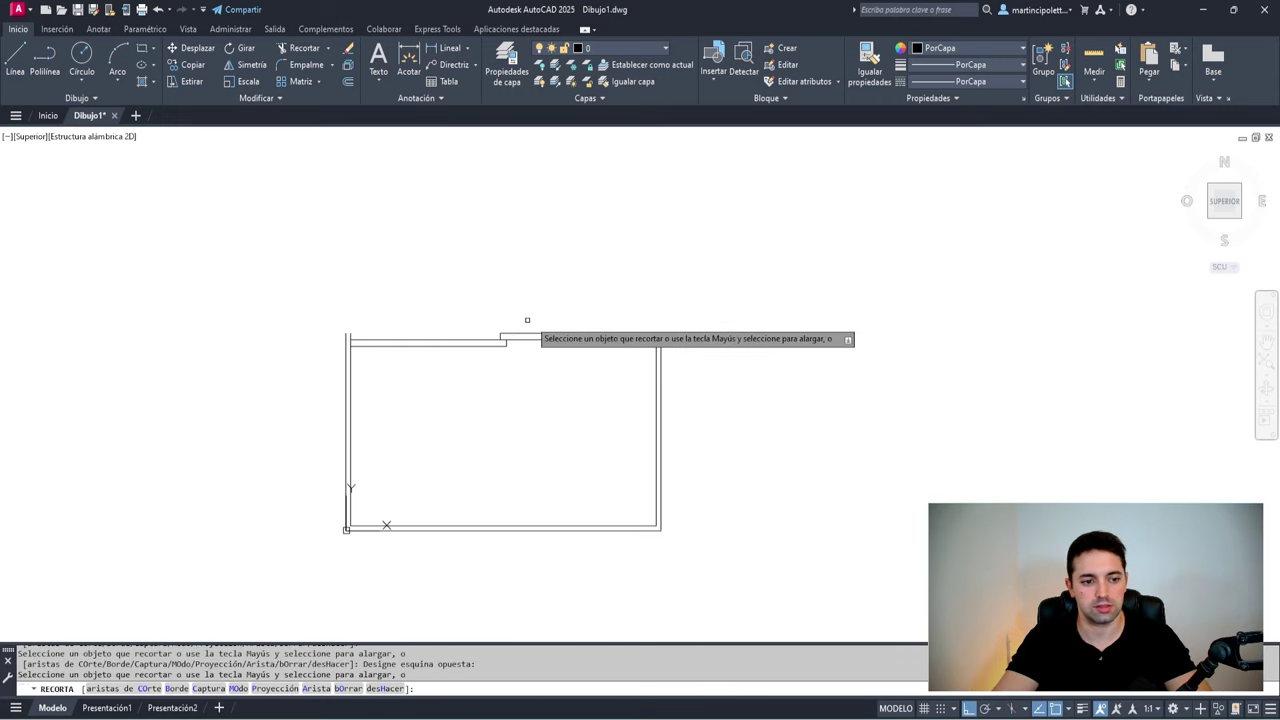
pyautogui.scroll(5, 527, 320)
pyautogui.hotkey('ctrl', 'z')
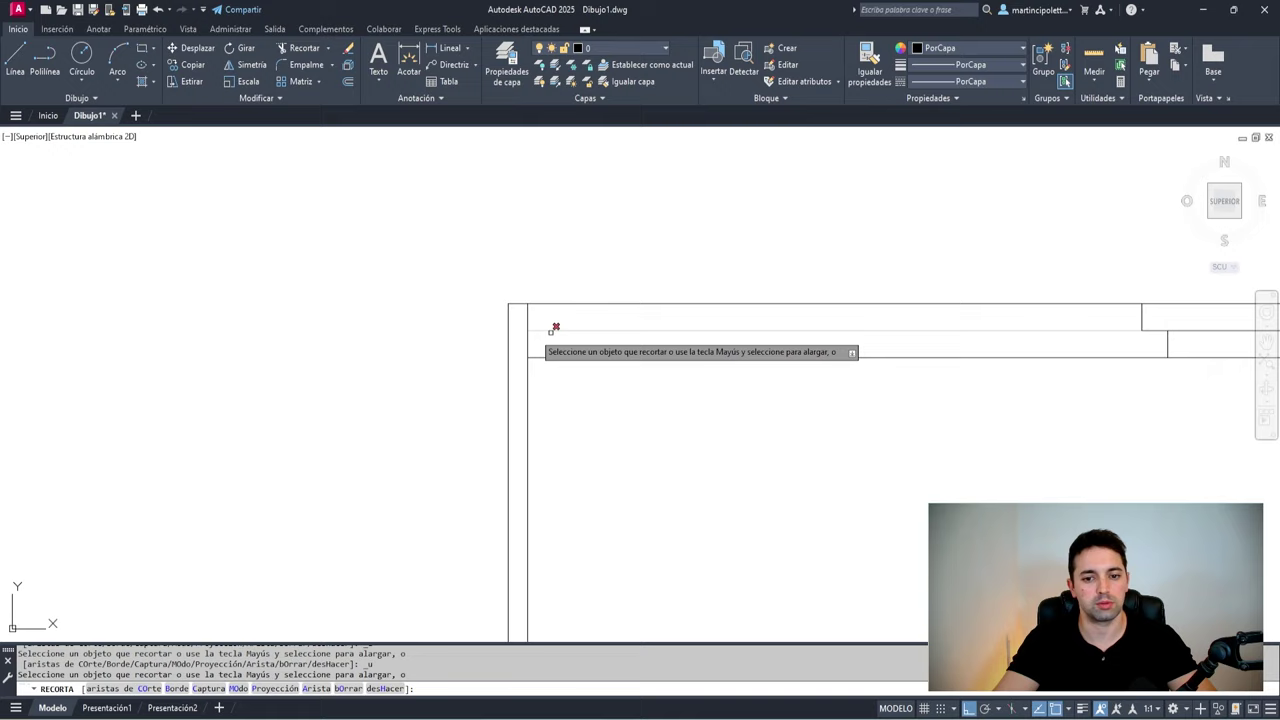
pyautogui.press('Escape')
pyautogui.scroll(-4, 556, 327)
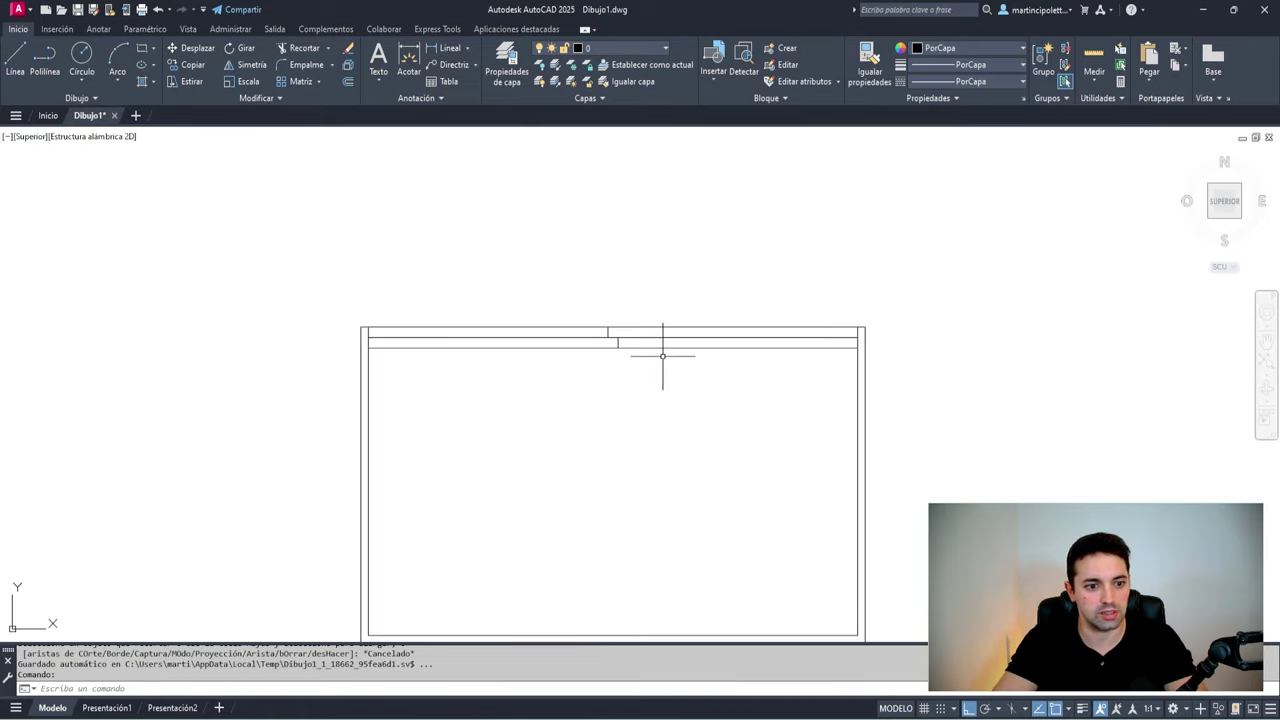
pyautogui.scroll(-2, 662, 356)
pyautogui.click(586, 329)
pyautogui.click(663, 325)
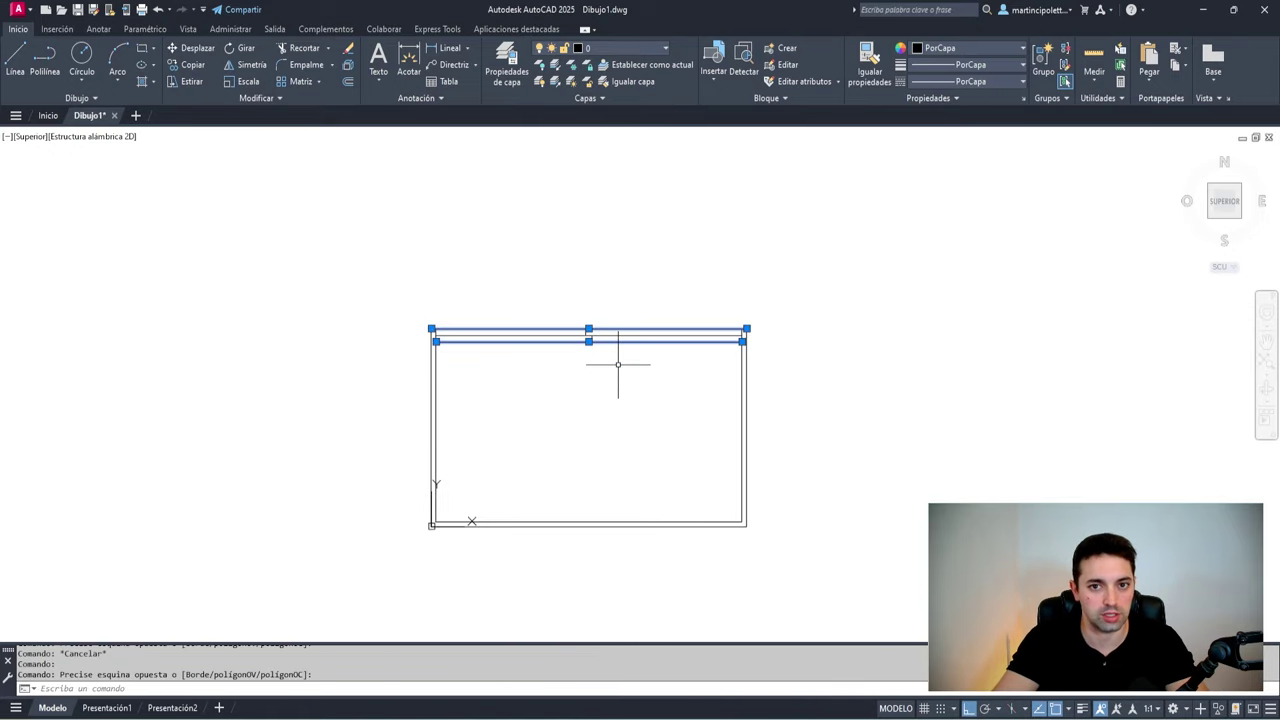
pyautogui.press('Escape')
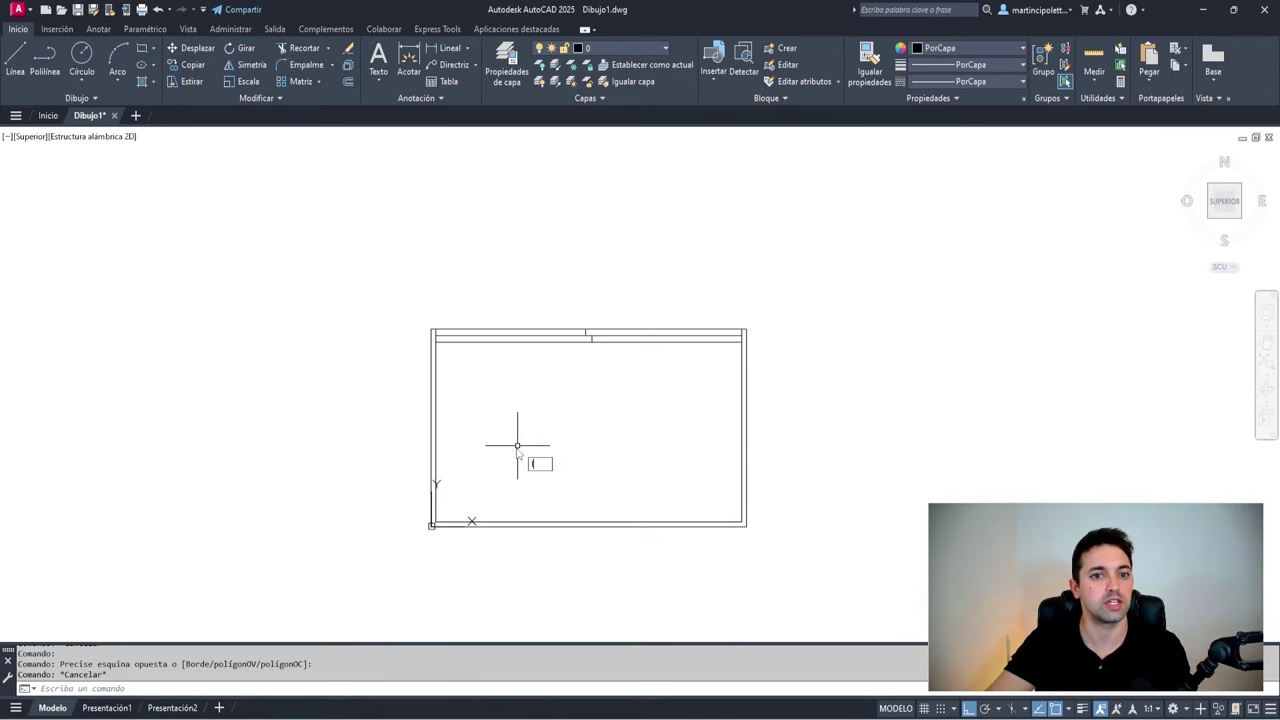
pyautogui.write('l')
pyautogui.press('Return')
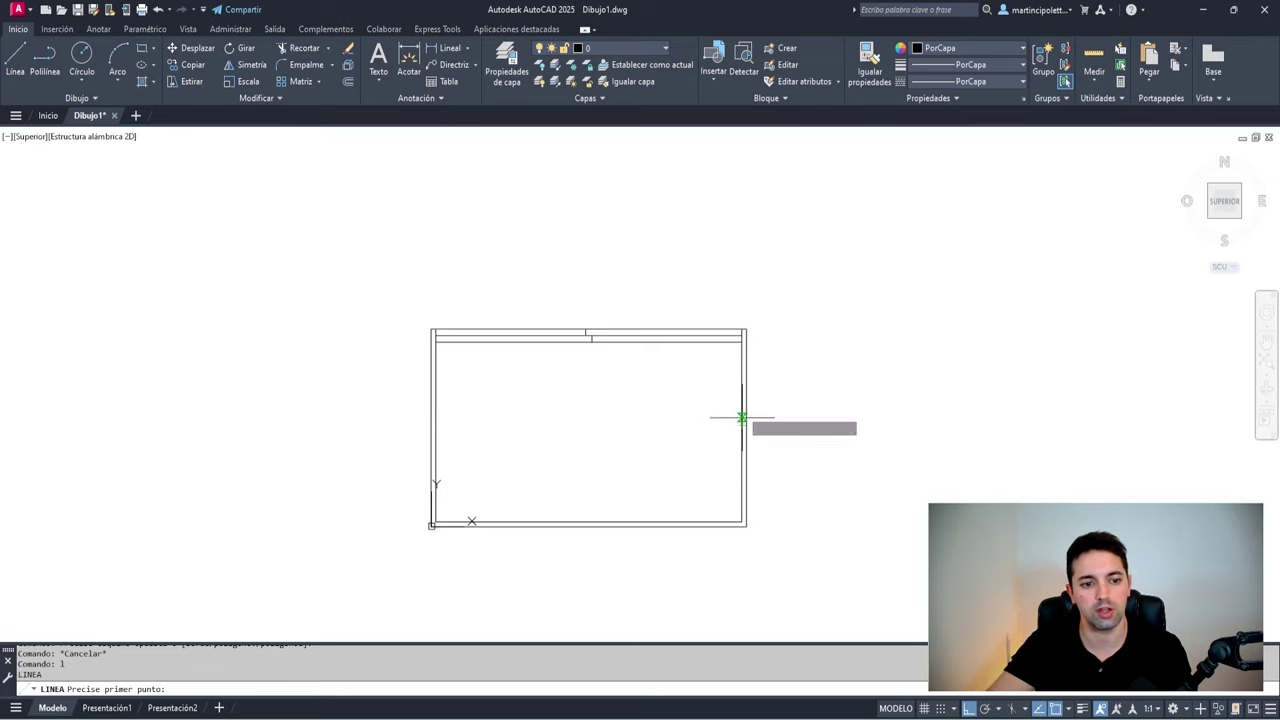
pyautogui.press('Escape')
# Draw a horizontal line across the frame's interior, starting midway between the left inner corners (m2p) and ending at the right inner frame line
pyautogui.press('Return')
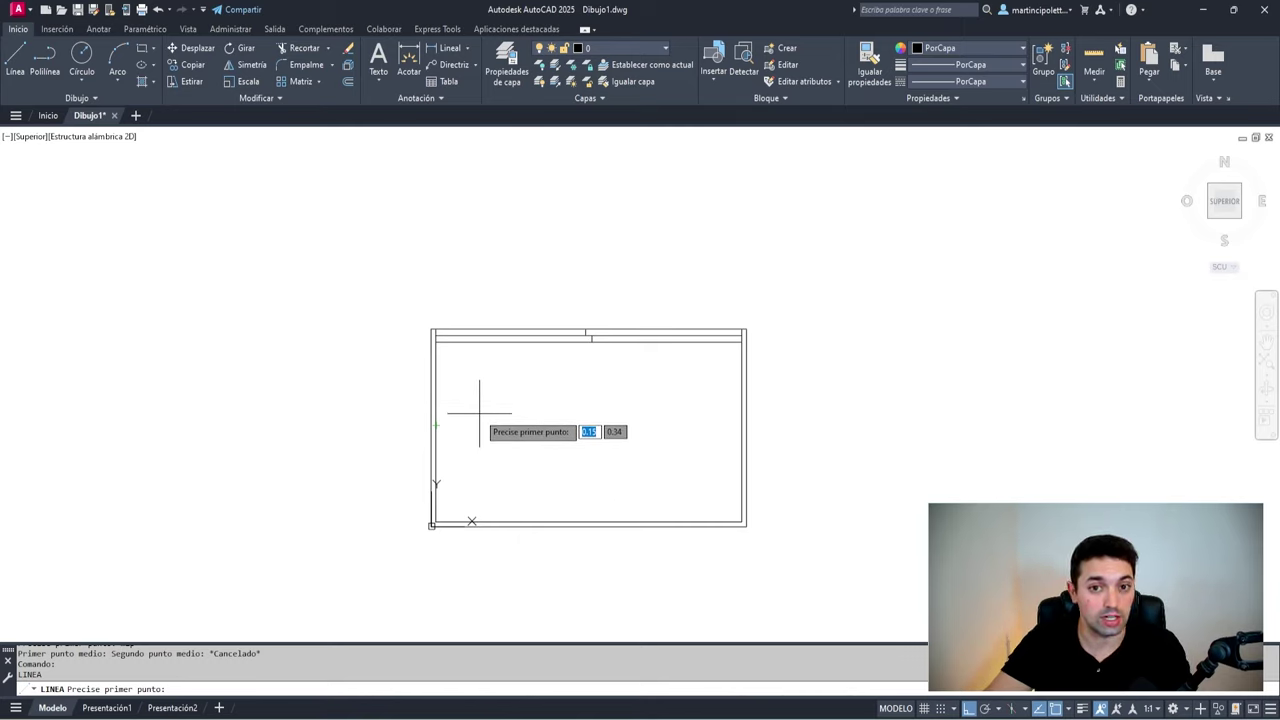
pyautogui.write('m')
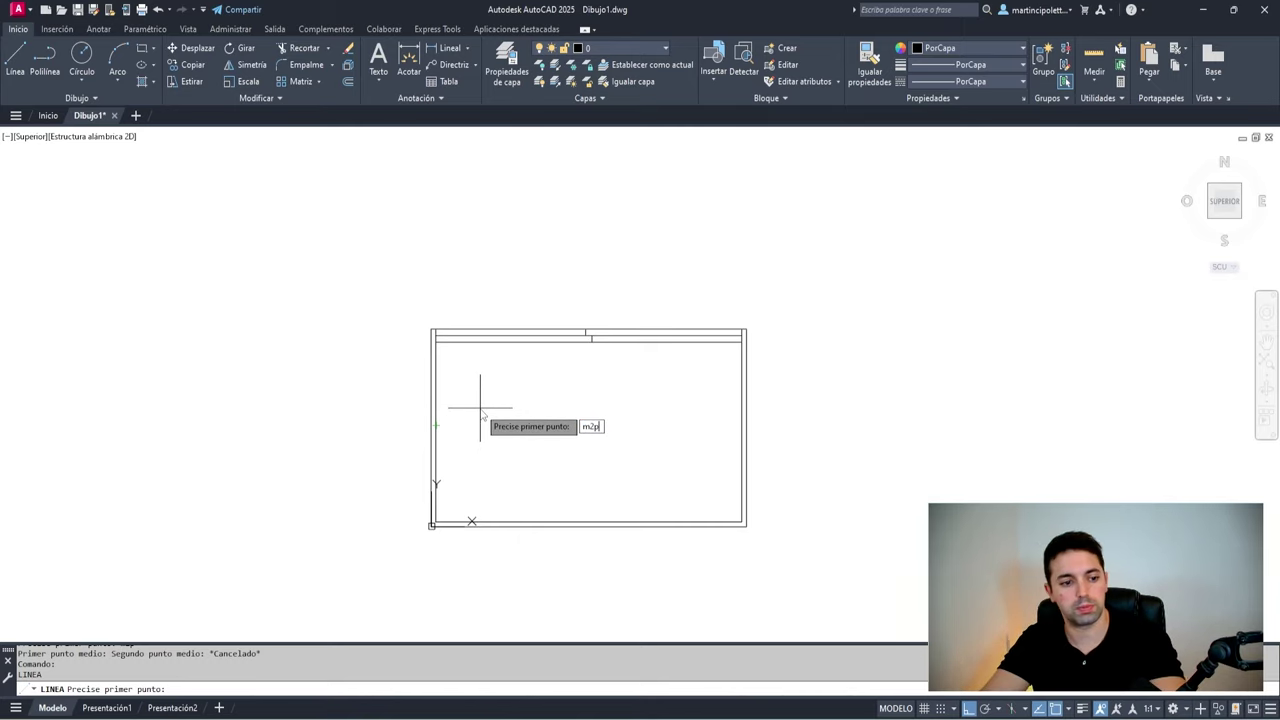
pyautogui.write('2p')
pyautogui.press('Return')
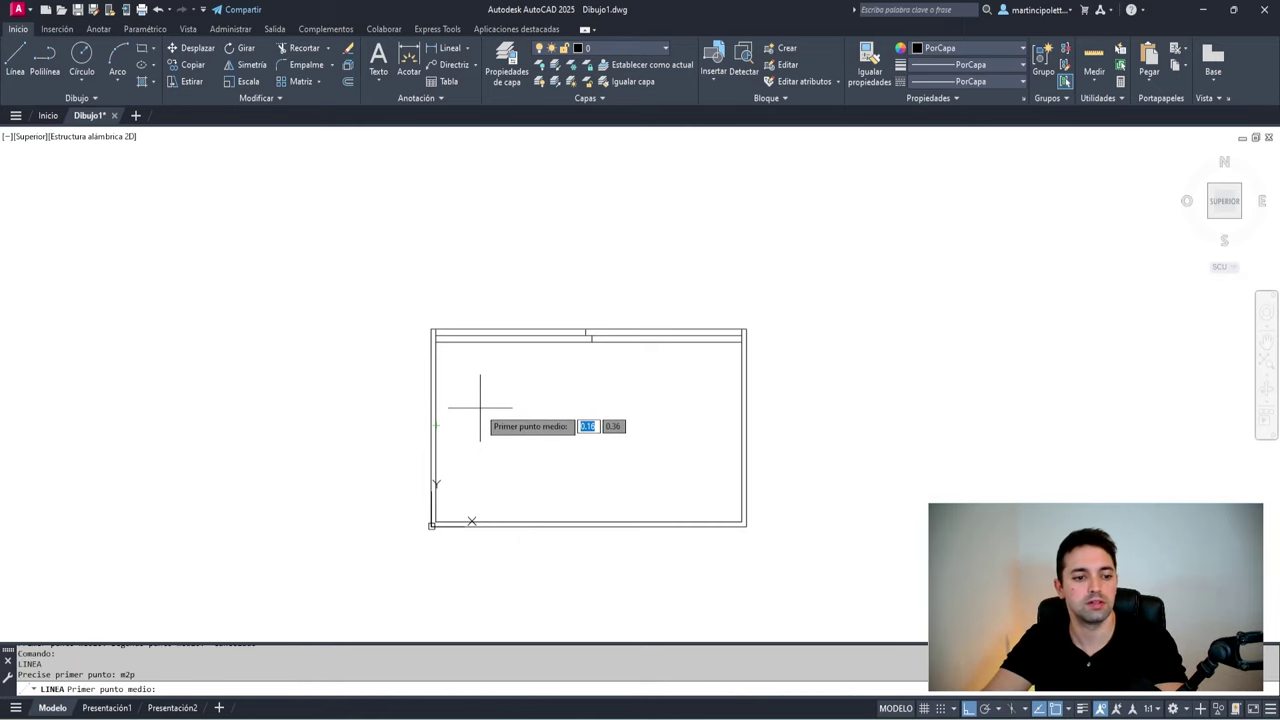
pyautogui.click(436, 342)
pyautogui.click(436, 521)
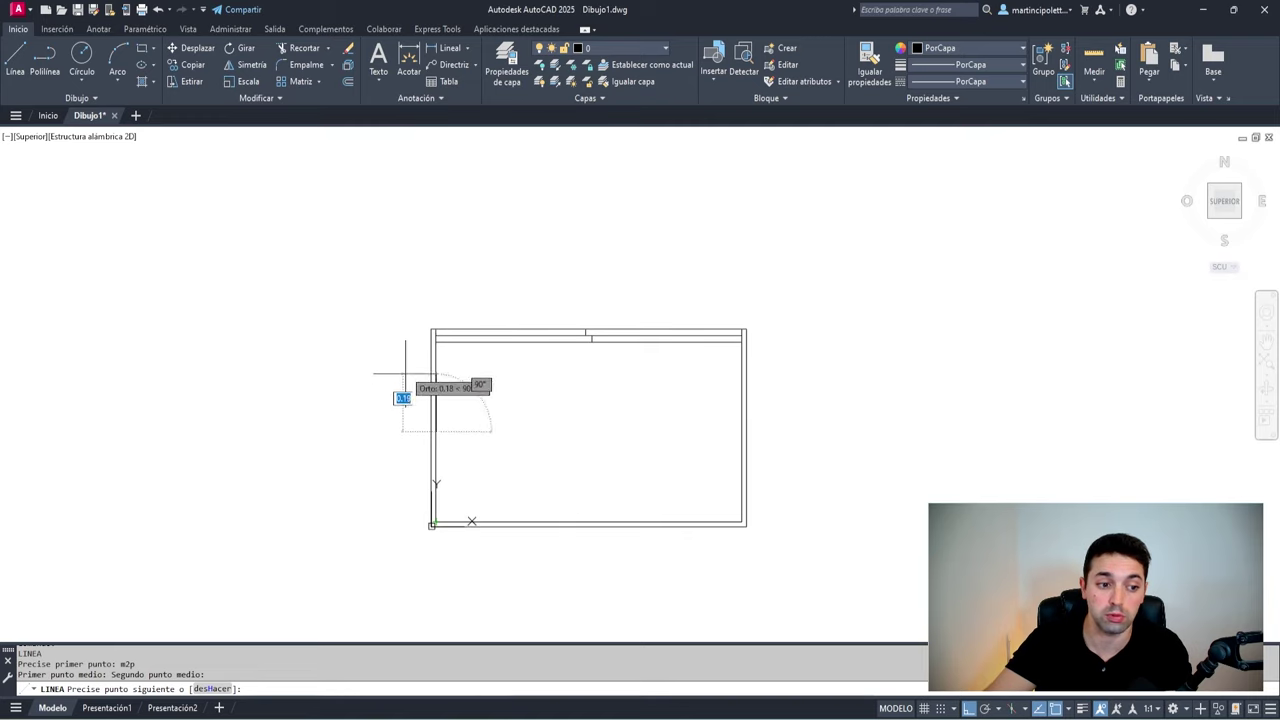
pyautogui.click(742, 432)
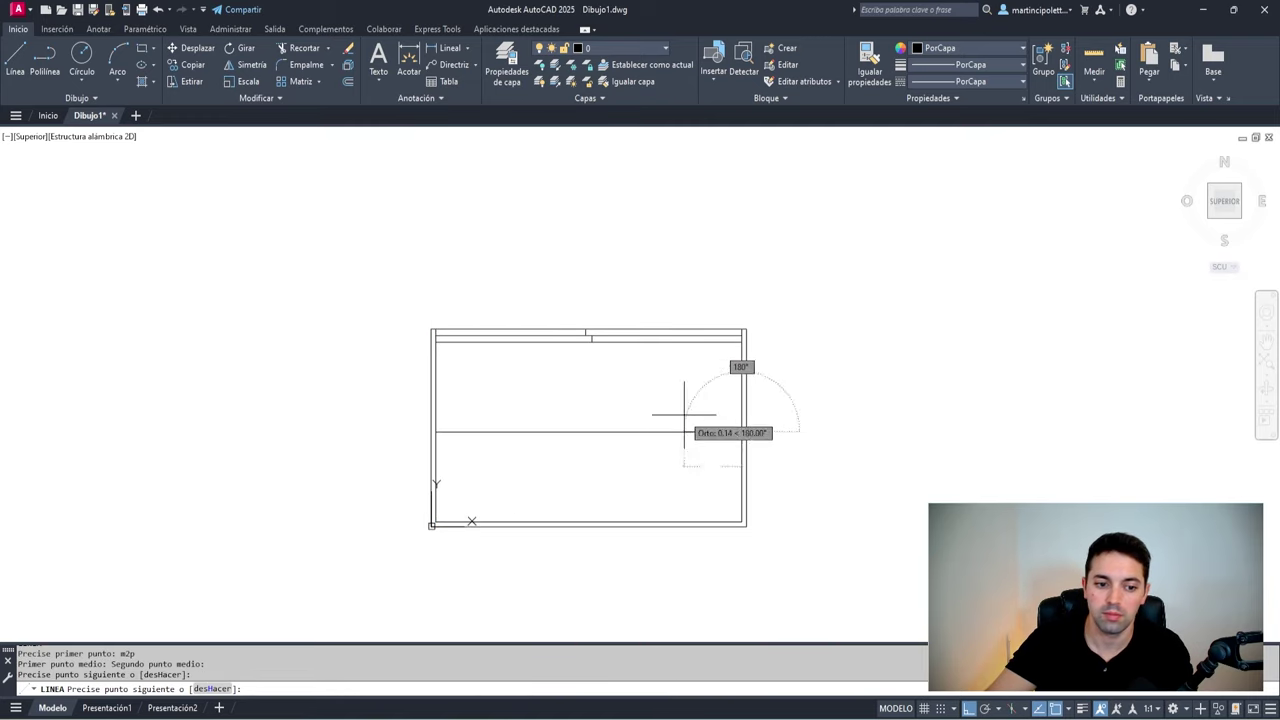
pyautogui.press('Return')
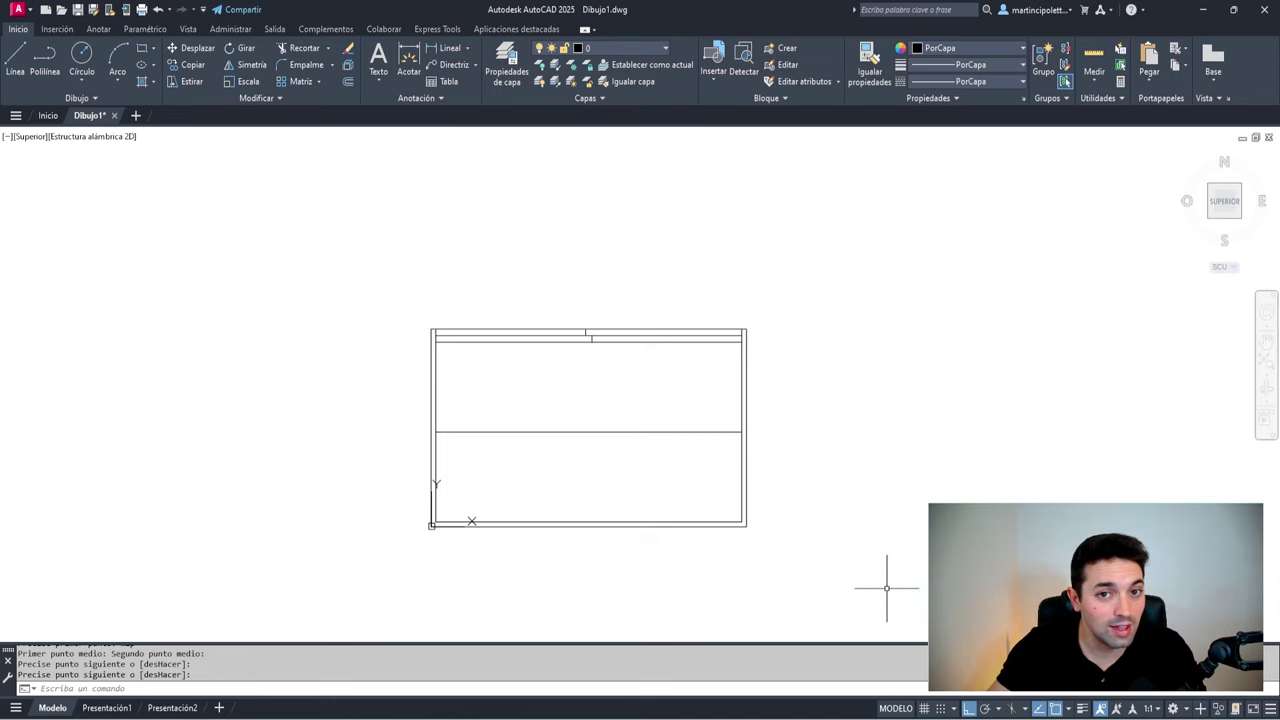
# Offset the middle horizontal line by 0.01 to both sides, and delete the original line between the copies
pyautogui.scroll(2, 560, 420)
pyautogui.moveTo(543, 443); pyautogui.dragTo(537, 429, button='middle')
pyautogui.write('df')
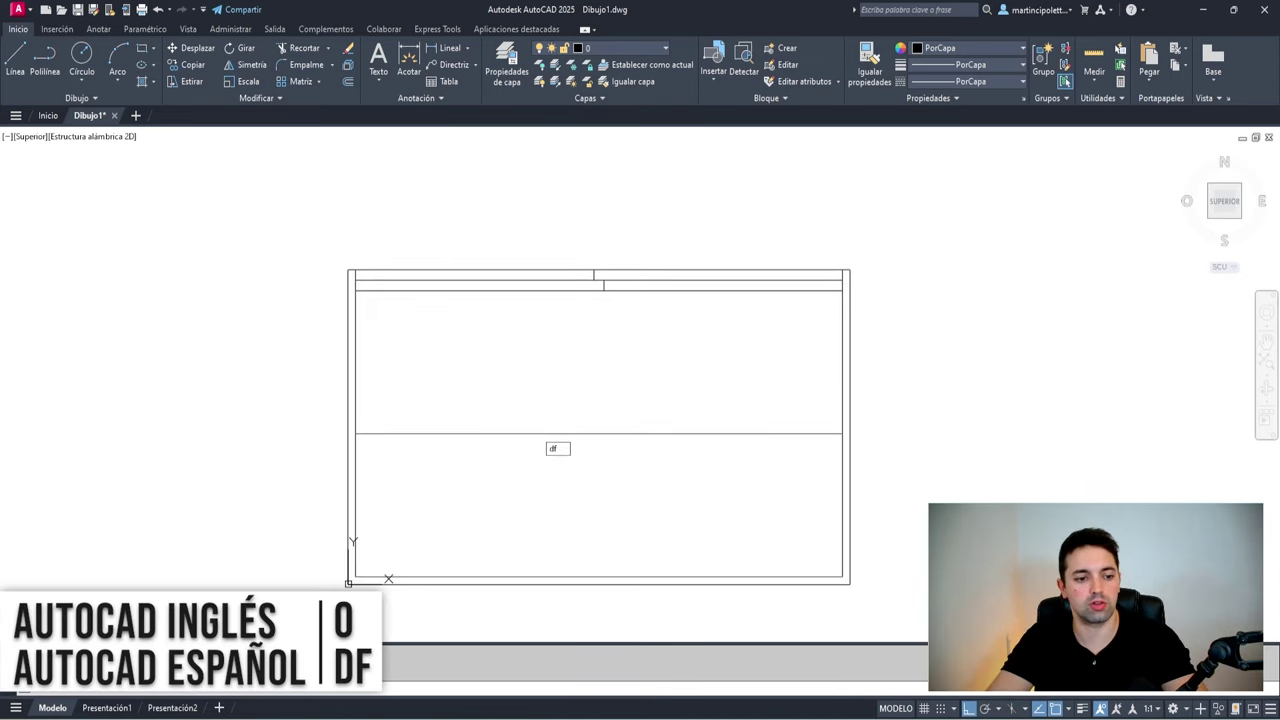
pyautogui.press('Return')
pyautogui.write('.0')
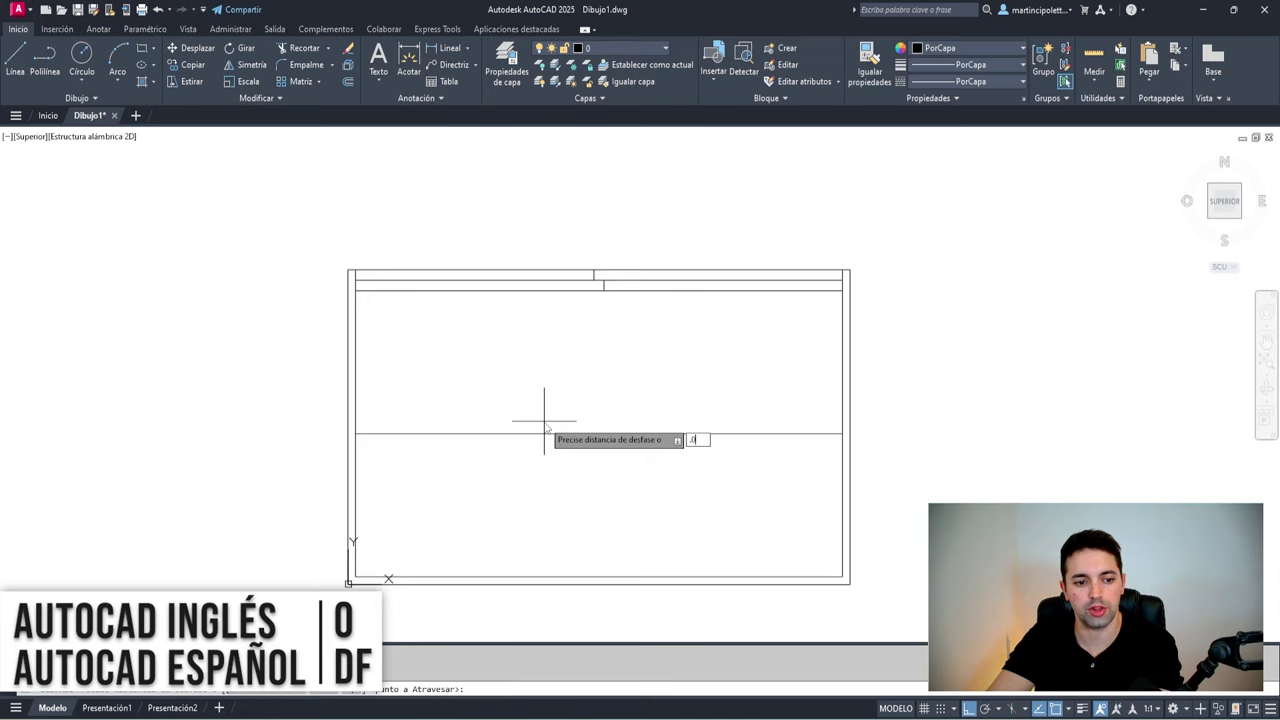
pyautogui.write('0')
pyautogui.press('Return')
pyautogui.click(544, 434)
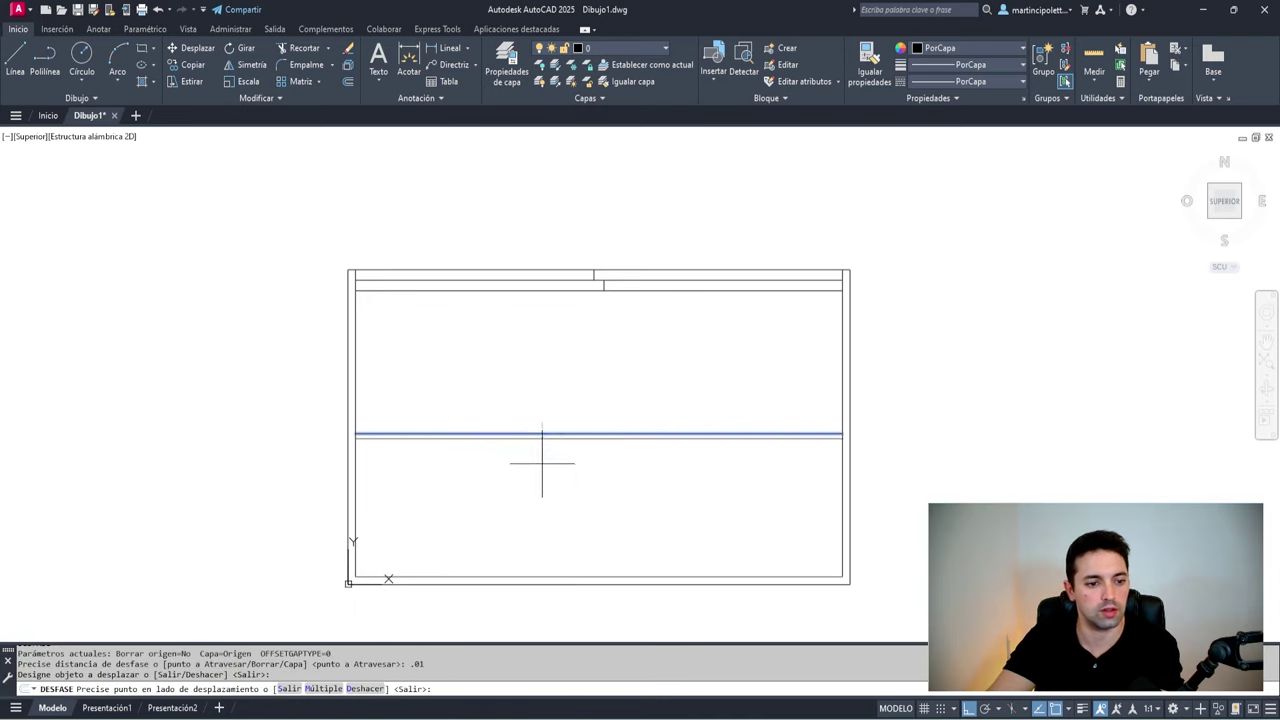
pyautogui.click(543, 457)
pyautogui.click(544, 434)
pyautogui.click(543, 440)
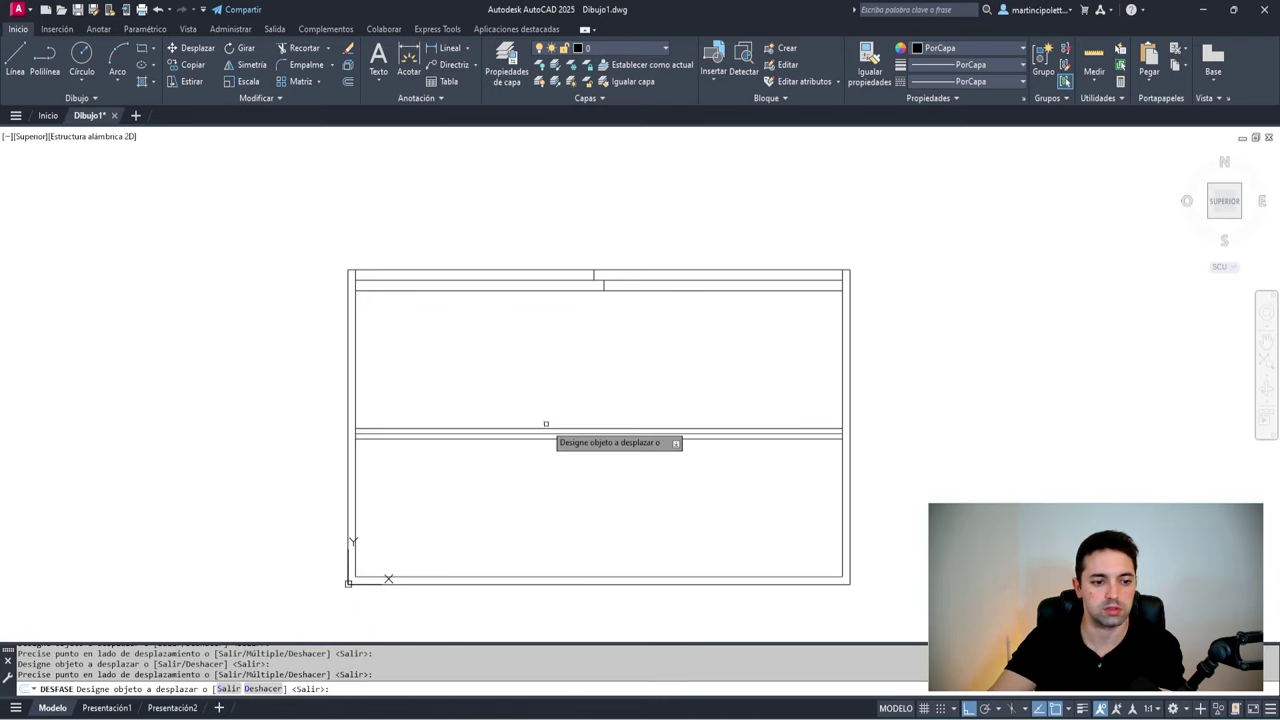
pyautogui.press('Return')
pyautogui.click(543, 433)
pyautogui.press('Delete')
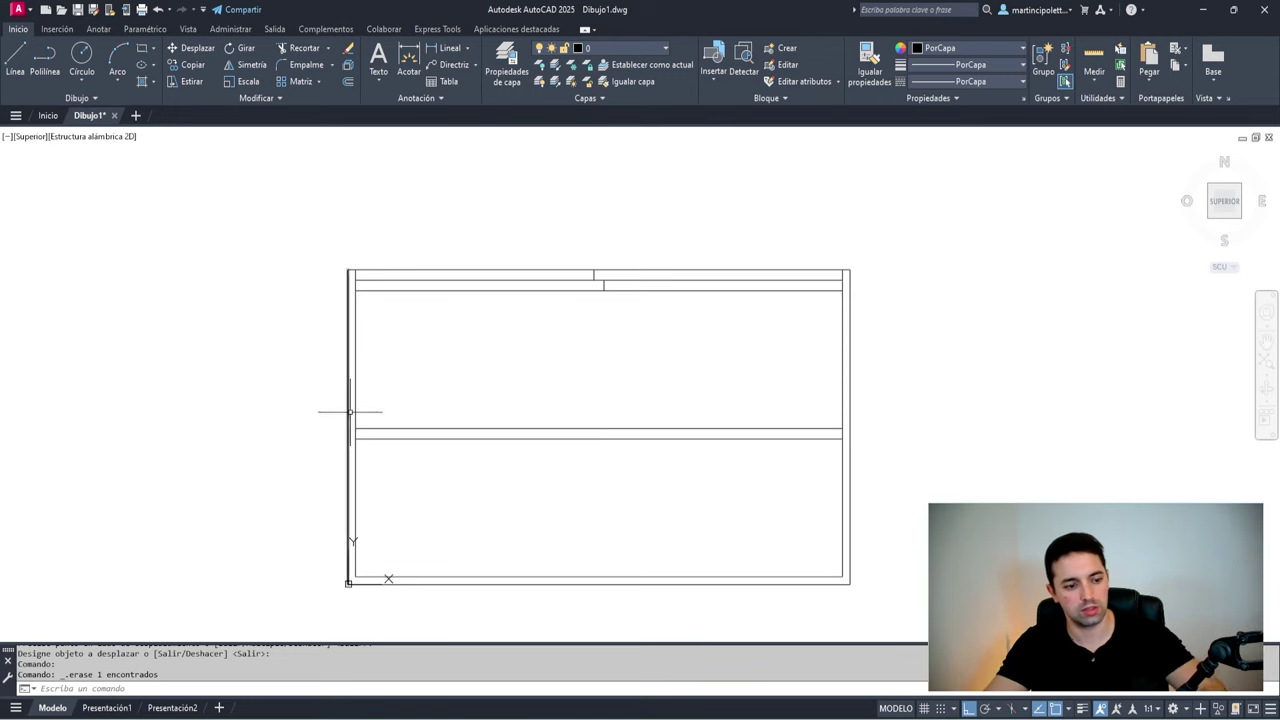
# Draw a vertical rectangle 0.005 wide and 0.4 high inside the frame near its left side
pyautogui.moveTo(422, 441); pyautogui.dragTo(465, 421, button='middle')
pyautogui.write('rec')
pyautogui.press('Return')
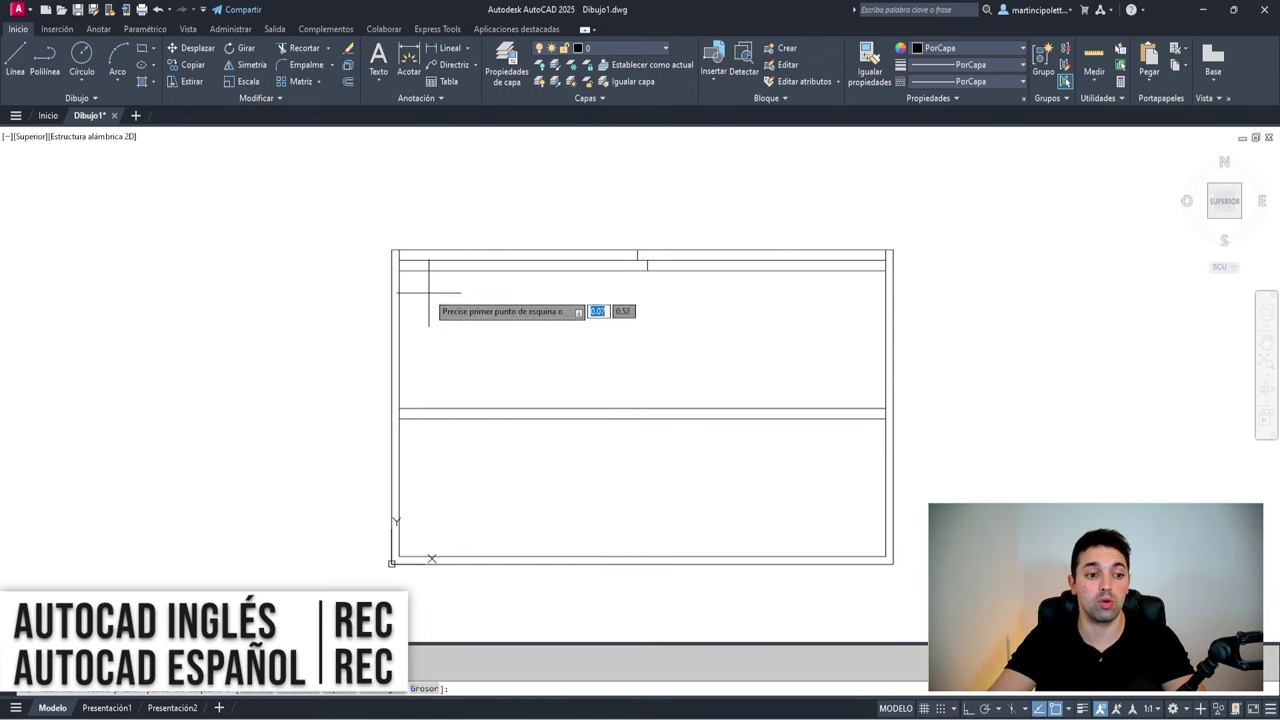
pyautogui.click(428, 300)
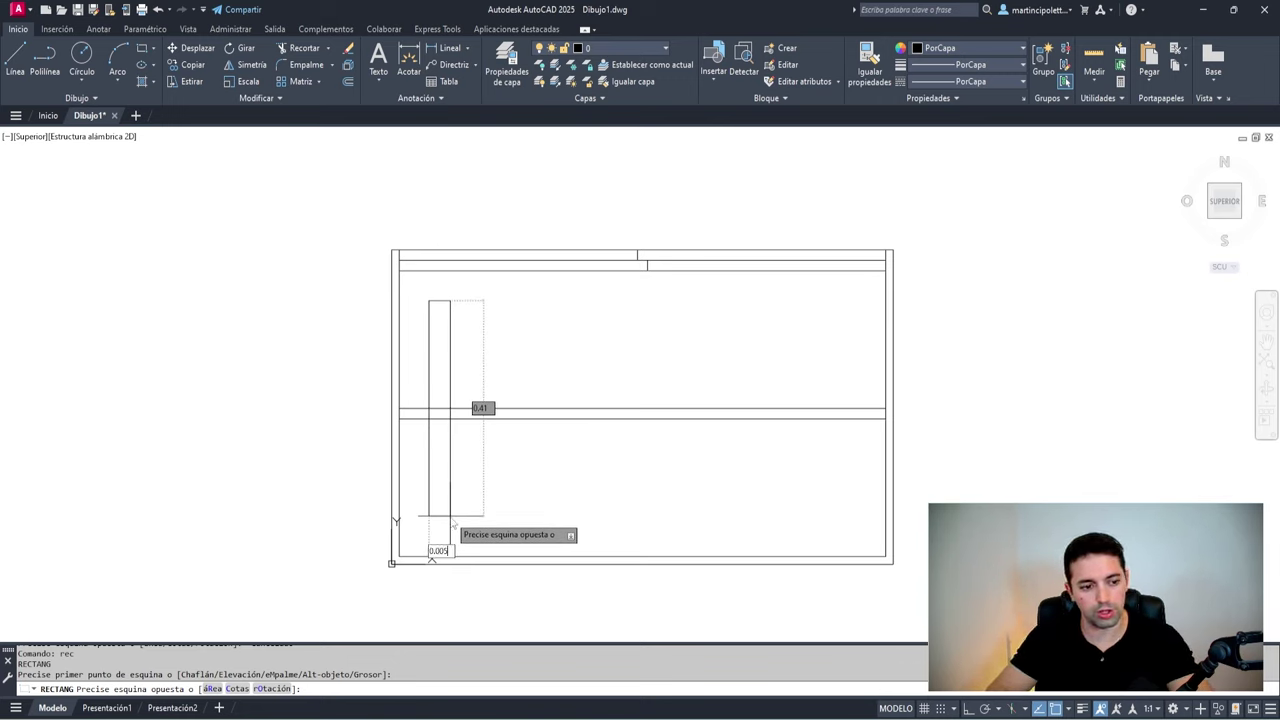
pyautogui.write('0.005')
pyautogui.press('Tab')
pyautogui.write('0.')
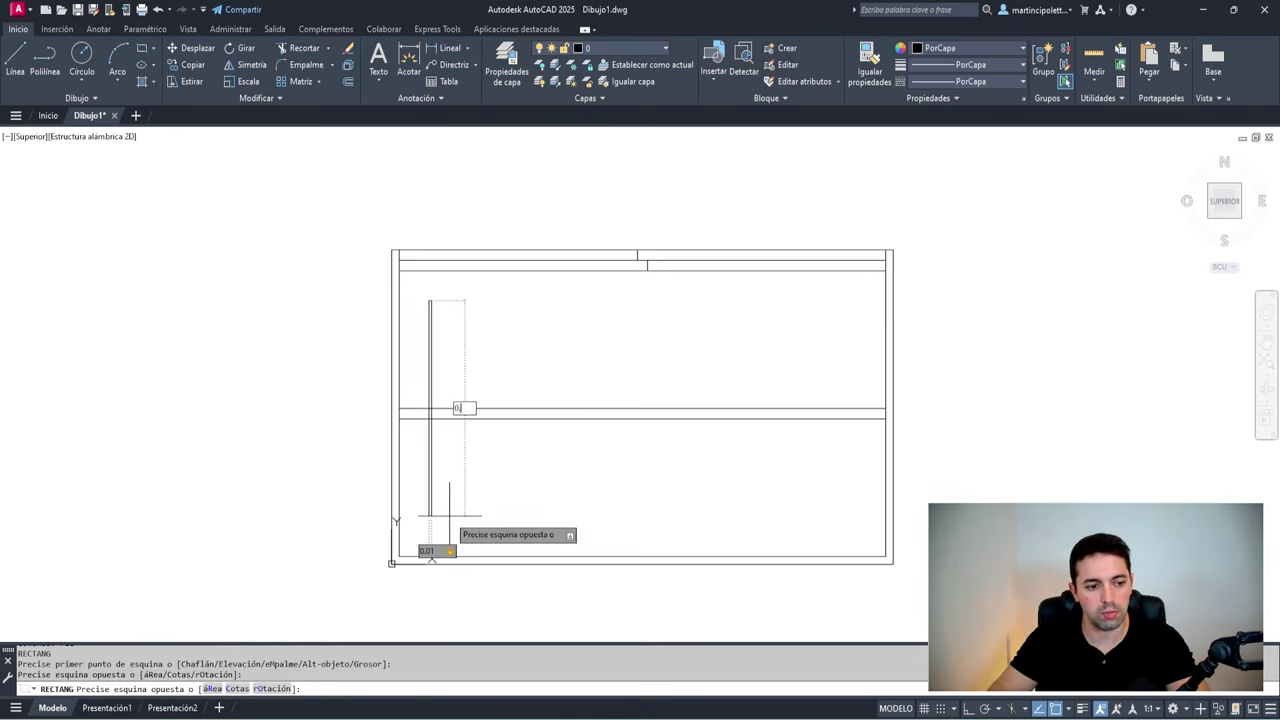
pyautogui.write('4')
pyautogui.press('Return')
pyautogui.click(449, 515)
# Move the thin rectangle from its right side's midpoint to the point midway (m2p) between the two middle horizontal lines
pyautogui.click(423, 457)
pyautogui.scroll(6, 432, 420)
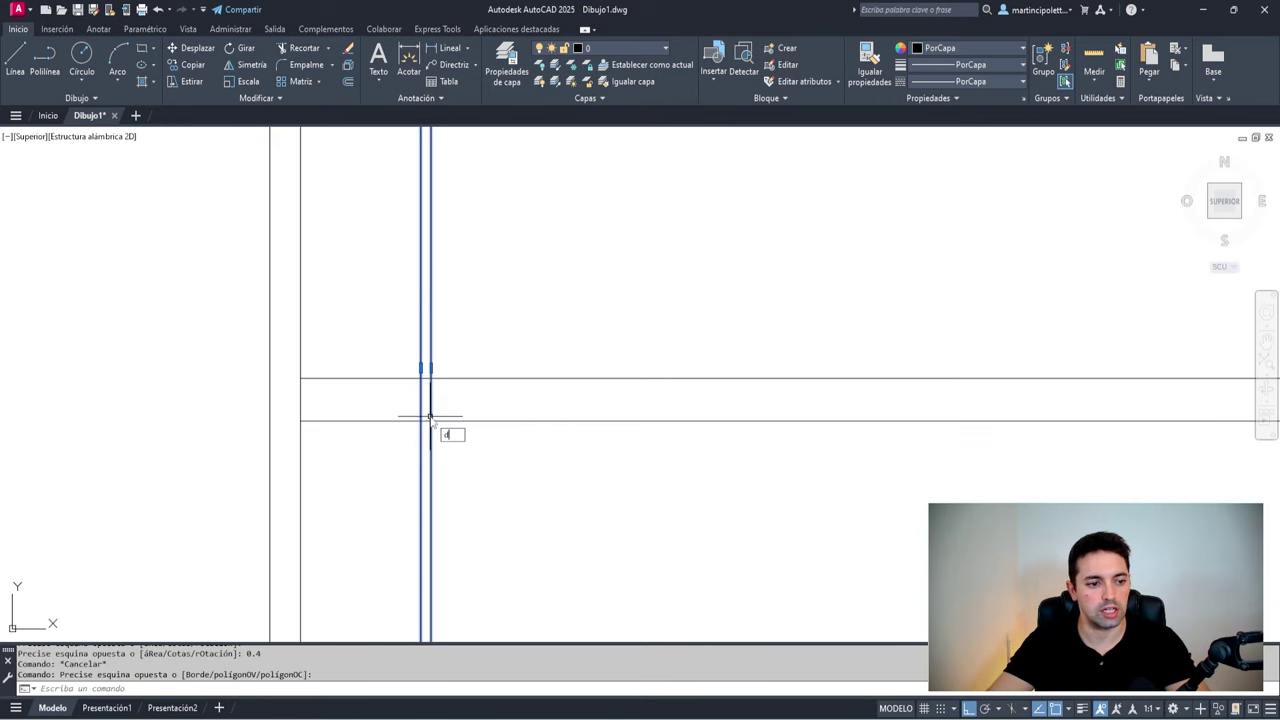
pyautogui.write('d')
pyautogui.press('Return')
pyautogui.click(430, 368)
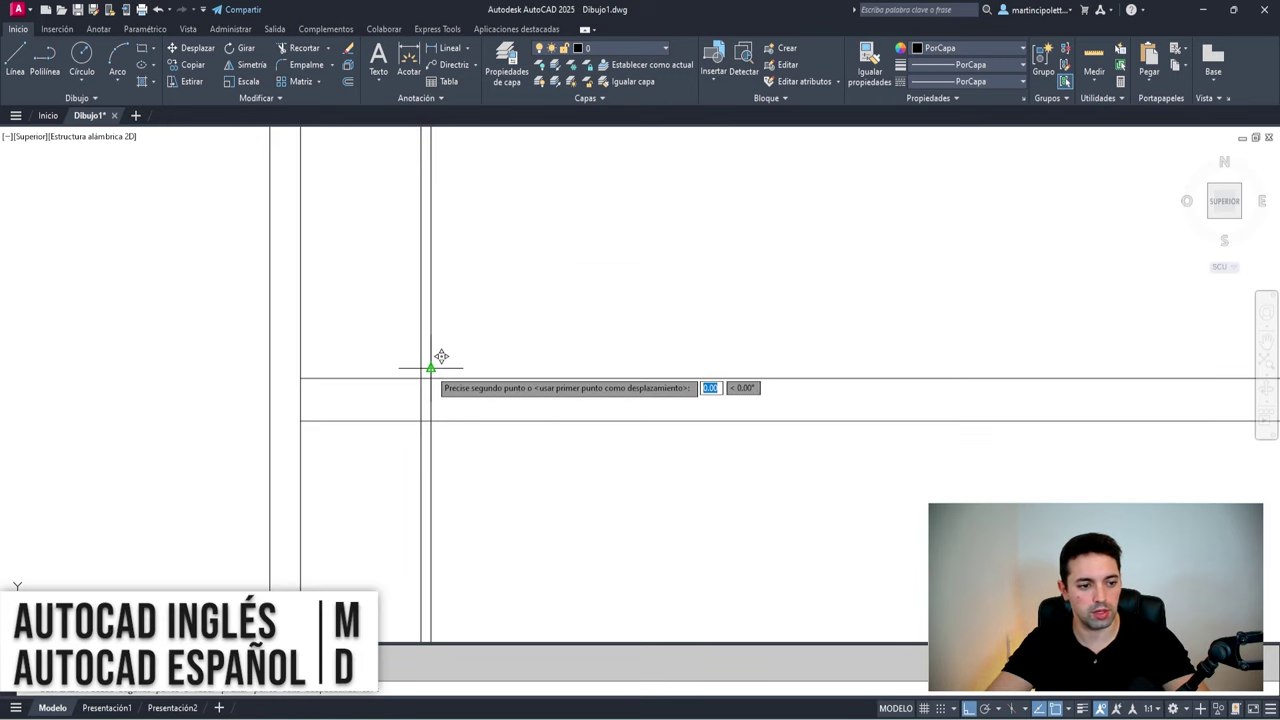
pyautogui.write('m2p')
pyautogui.press('Return')
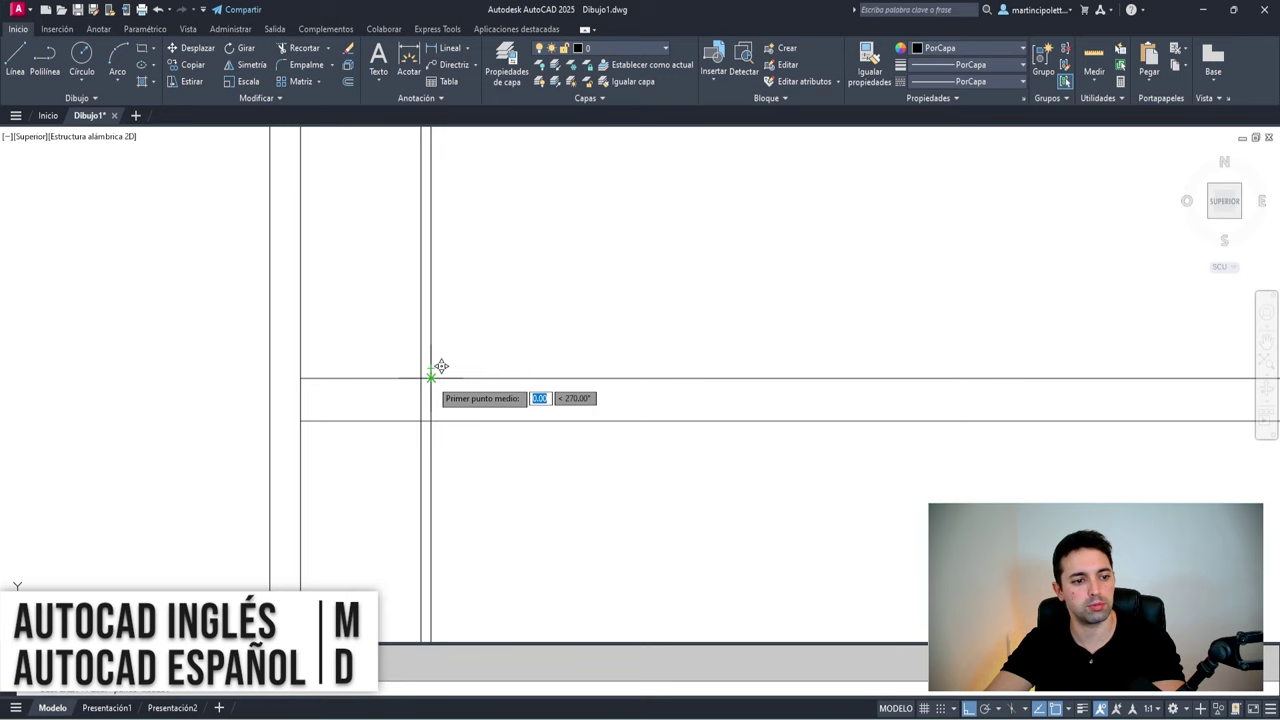
pyautogui.click(437, 400)
pyautogui.click(440, 409)
pyautogui.click(442, 376)
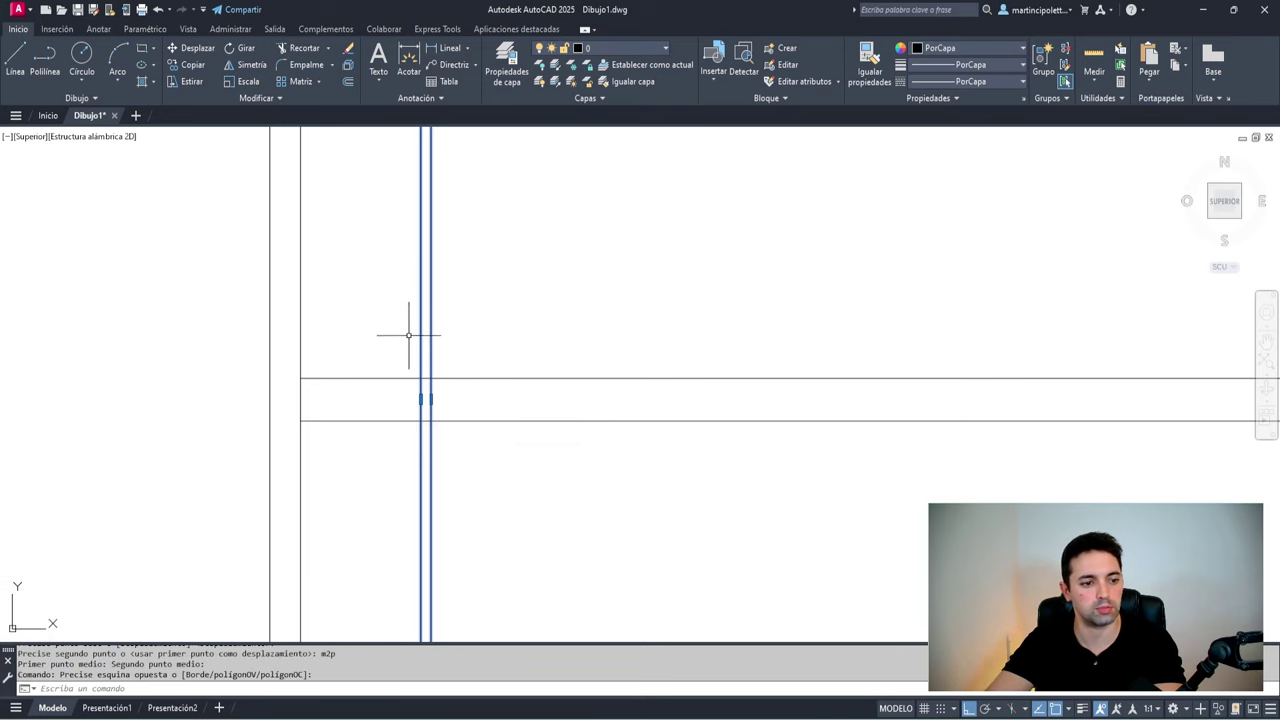
pyautogui.press('Escape')
pyautogui.scroll(-4, 430, 325)
pyautogui.scroll(3, 433, 325)
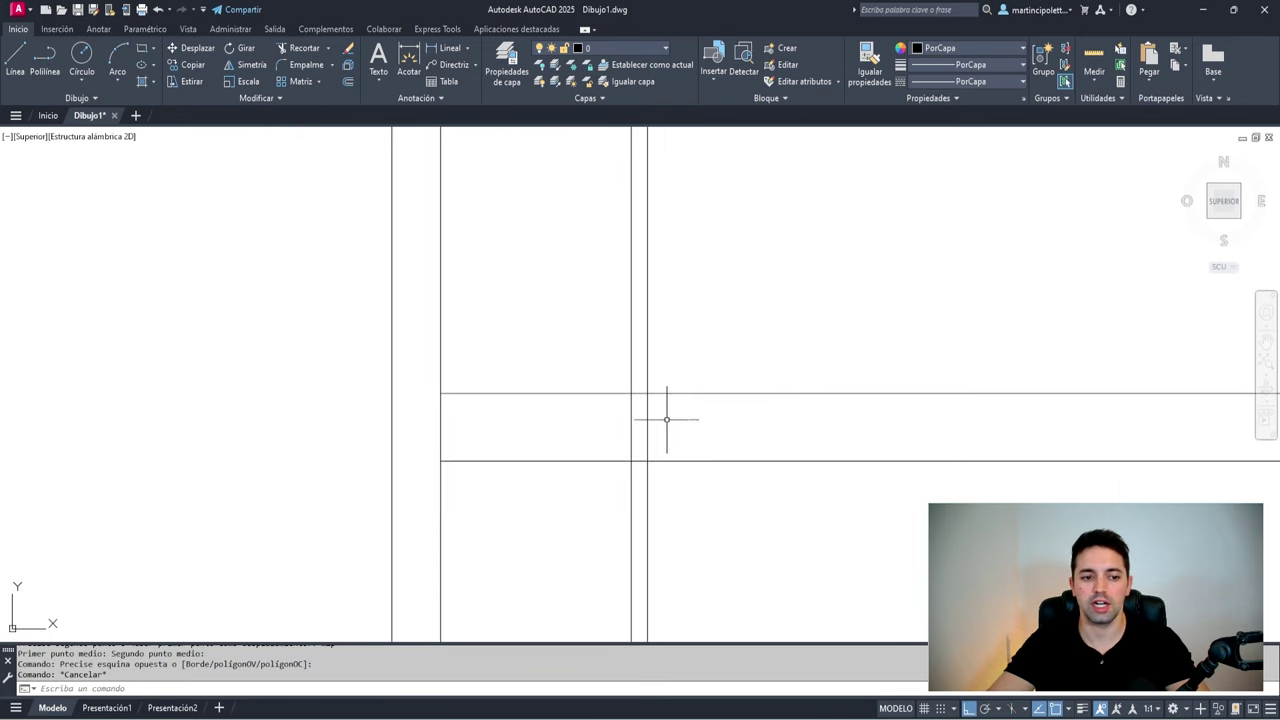
pyautogui.scroll(-3, 638, 417)
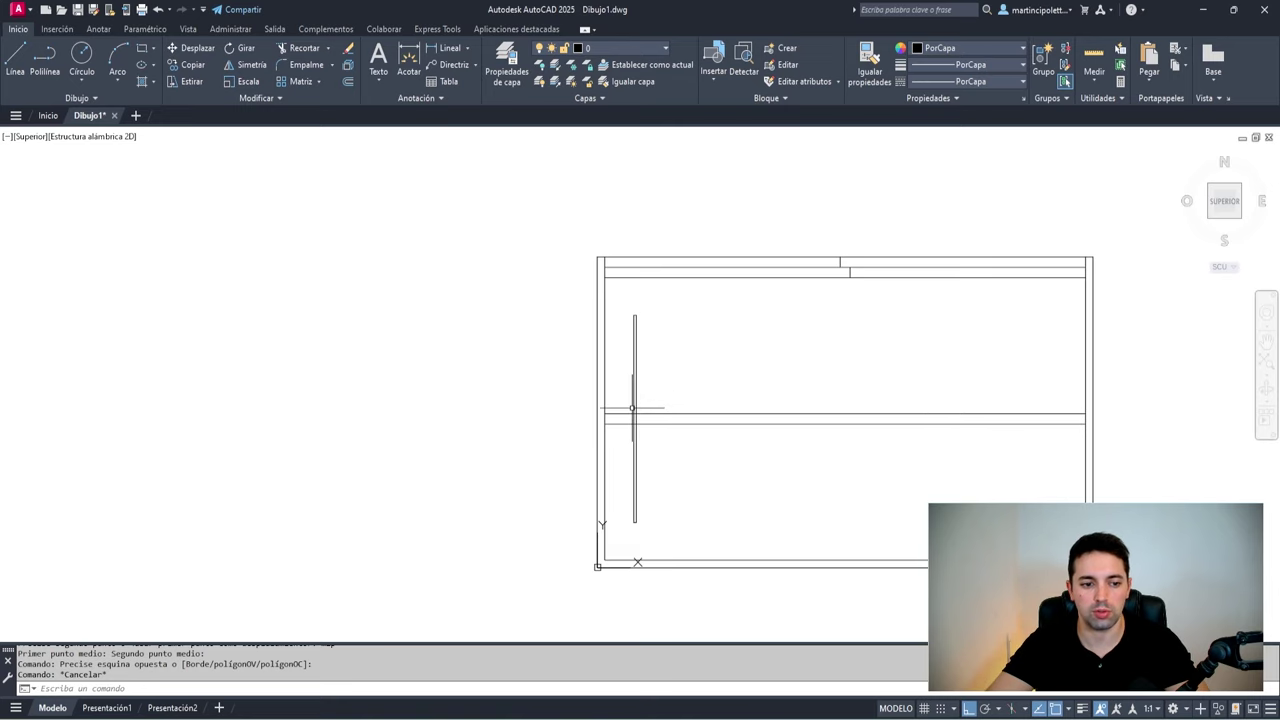
pyautogui.scroll(4, 632, 408)
pyautogui.scroll(-6, 612, 413)
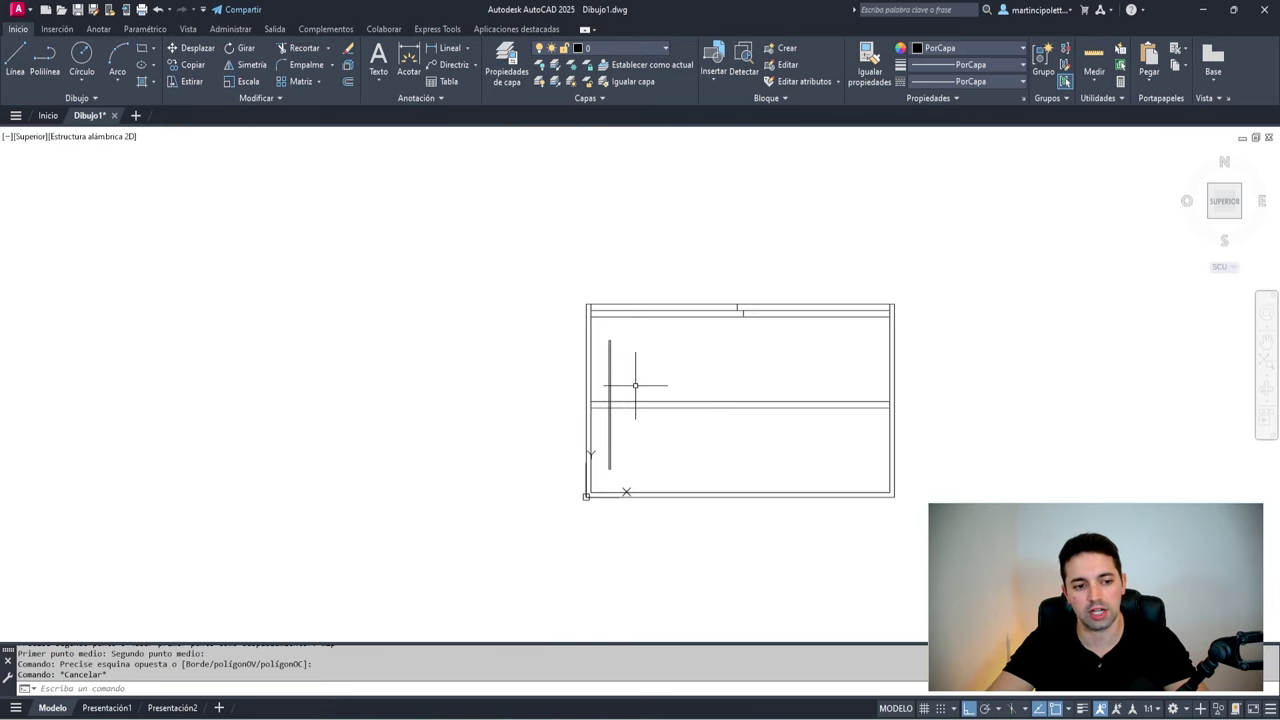
pyautogui.moveTo(634, 386)
pyautogui.mouseDown(button='middle')
pyautogui.moveTo(560, 386)
pyautogui.moveTo(571, 400)
pyautogui.mouseUp(button='middle')
pyautogui.scroll(2, 625, 385)
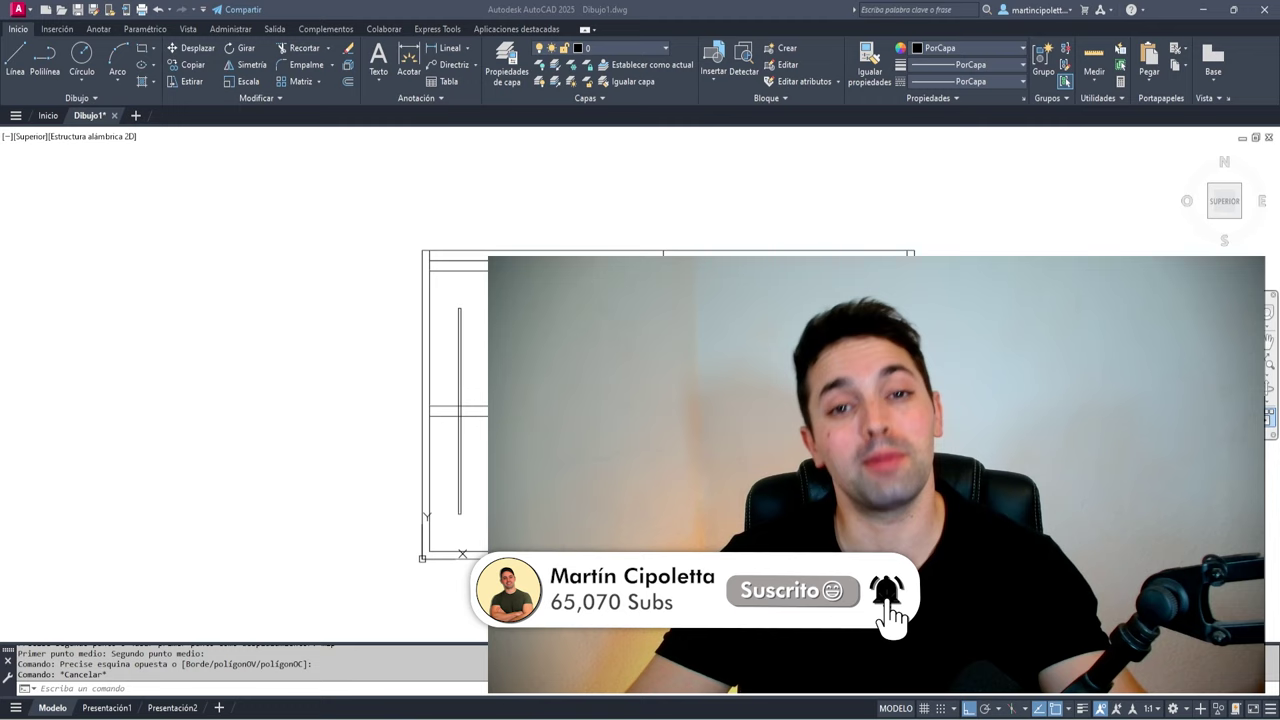
# Start a block definition named MOB_ARMARIO_2 PUERTAS CORREDERAS with Metros as the block unit
pyautogui.press('Escape')
pyautogui.scroll(-2, 1046, 363)
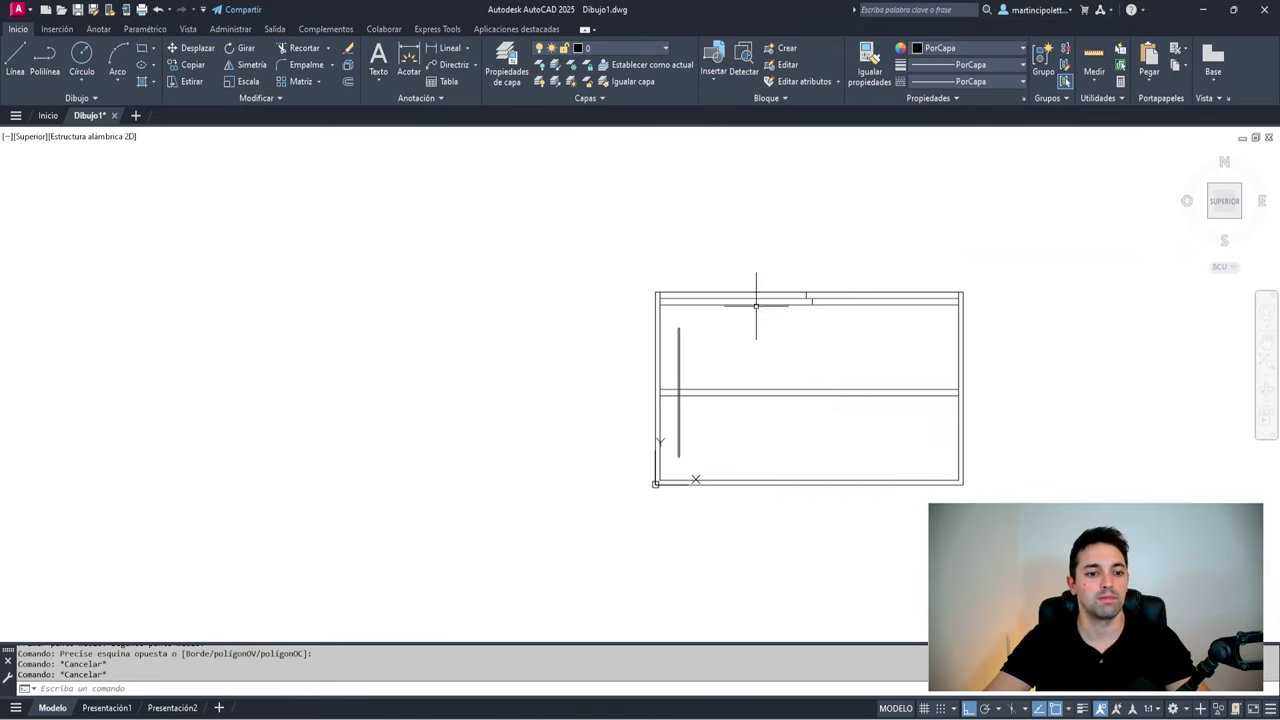
pyautogui.moveTo(756, 305); pyautogui.dragTo(651, 300, button='middle')
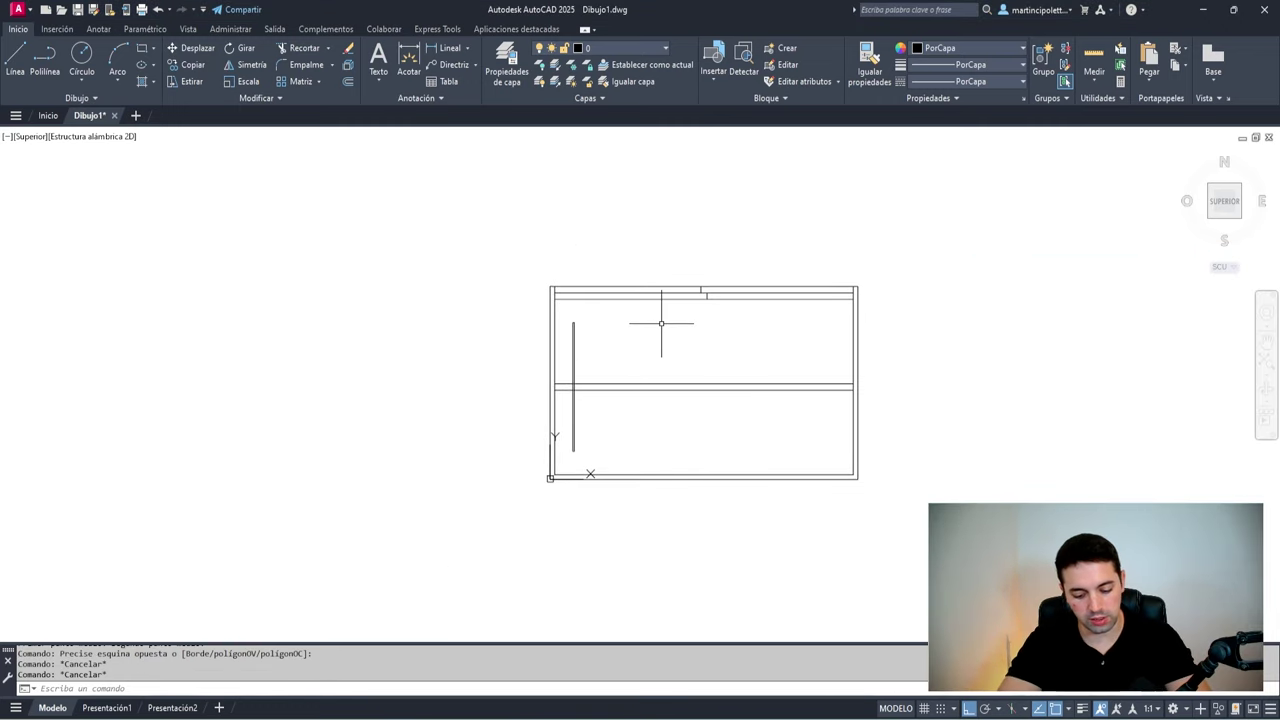
pyautogui.write('bq')
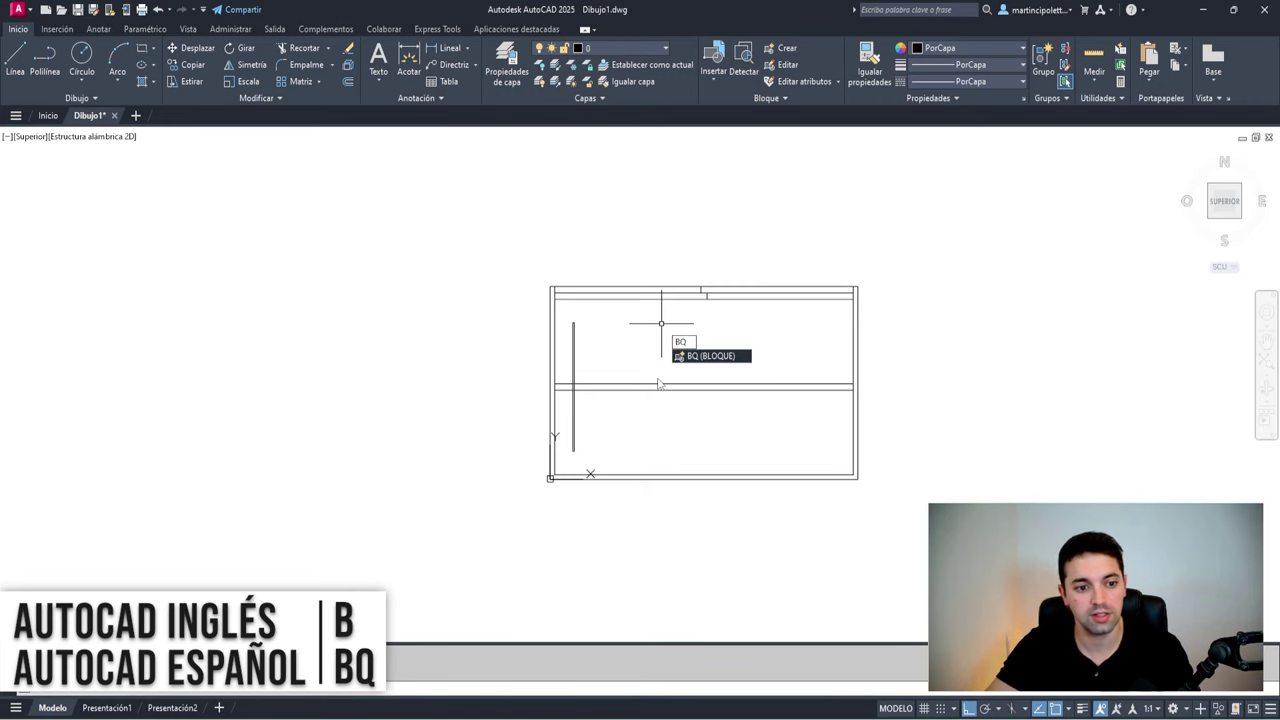
pyautogui.press('Return')
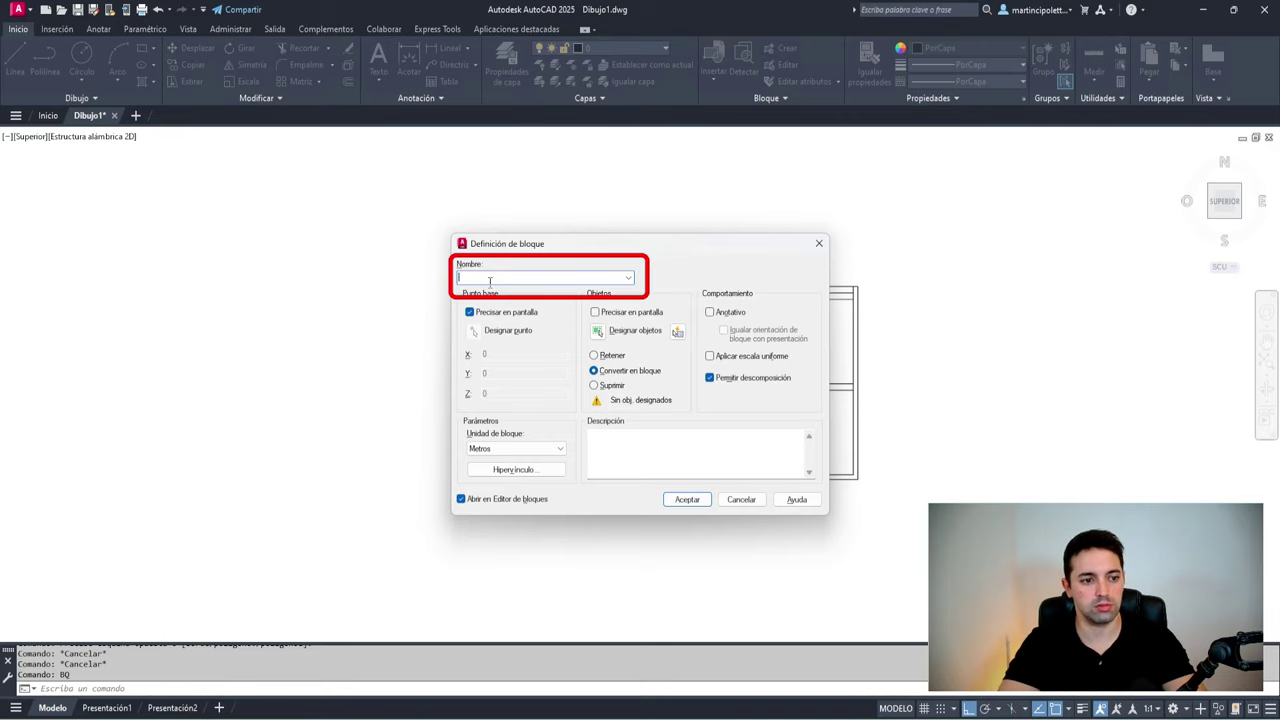
pyautogui.write('MOB')
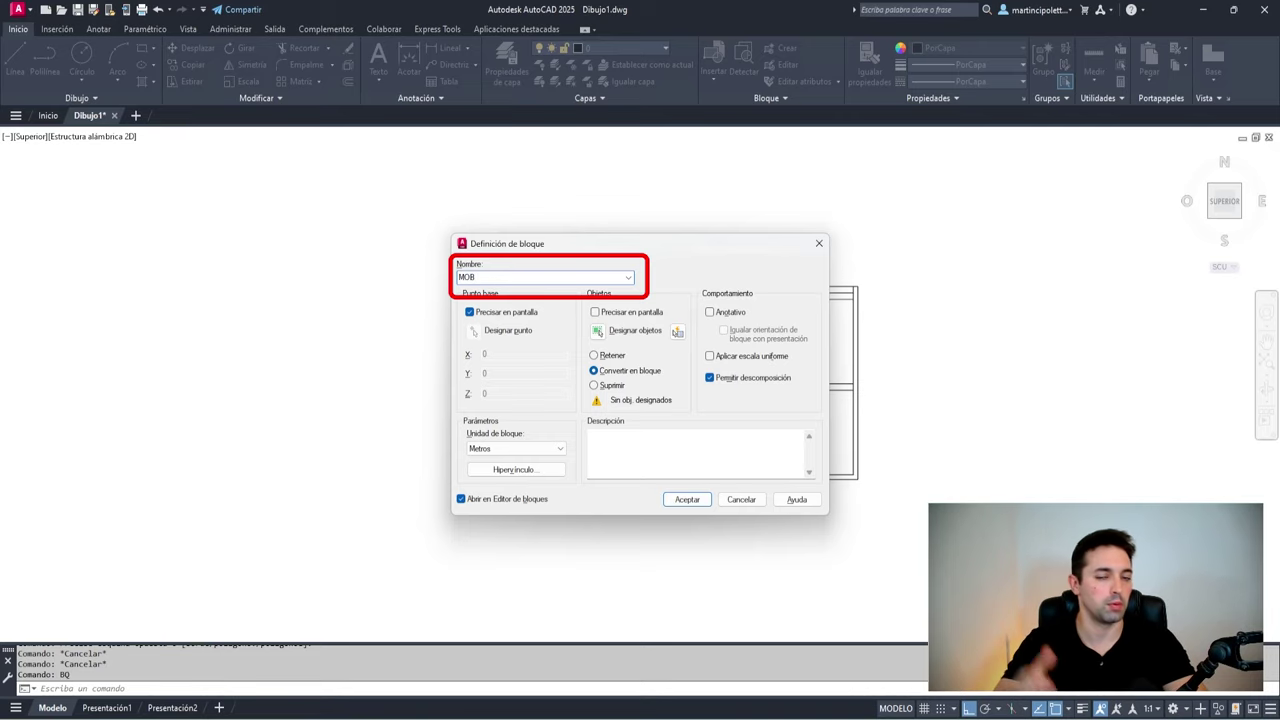
pyautogui.write('_ARMARIO_2 PUE')
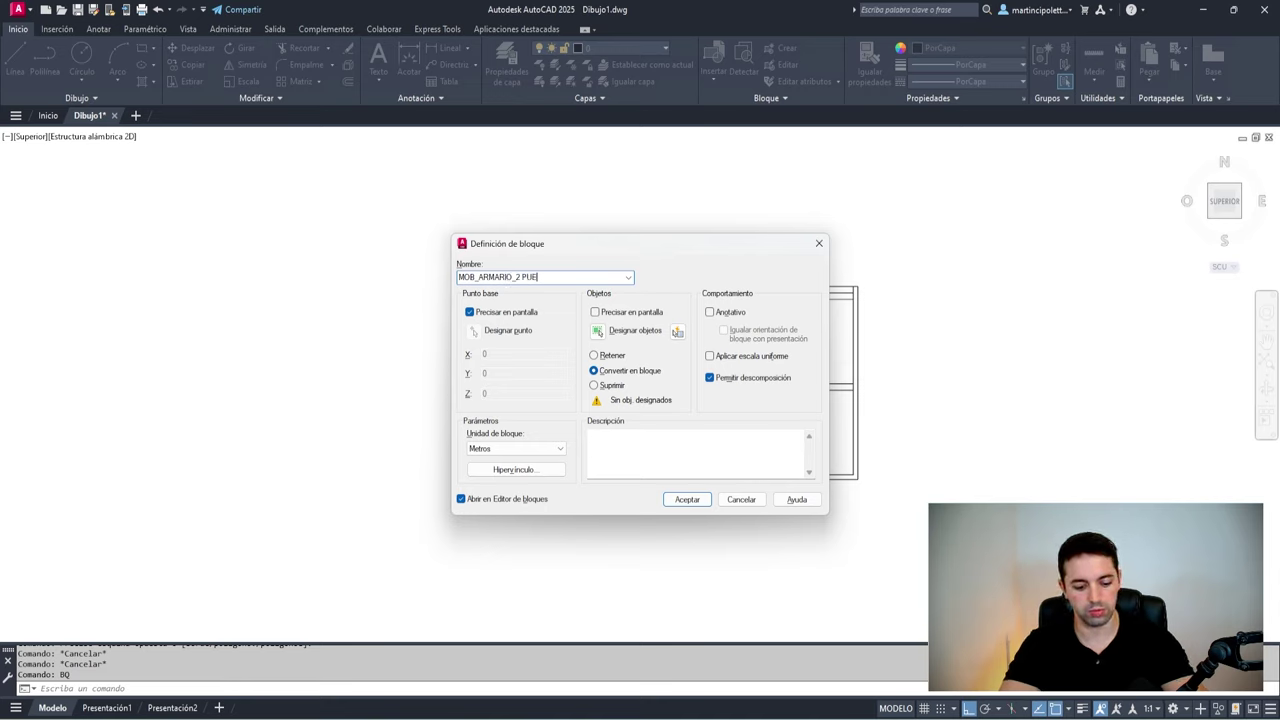
pyautogui.write('CORREDERAS')
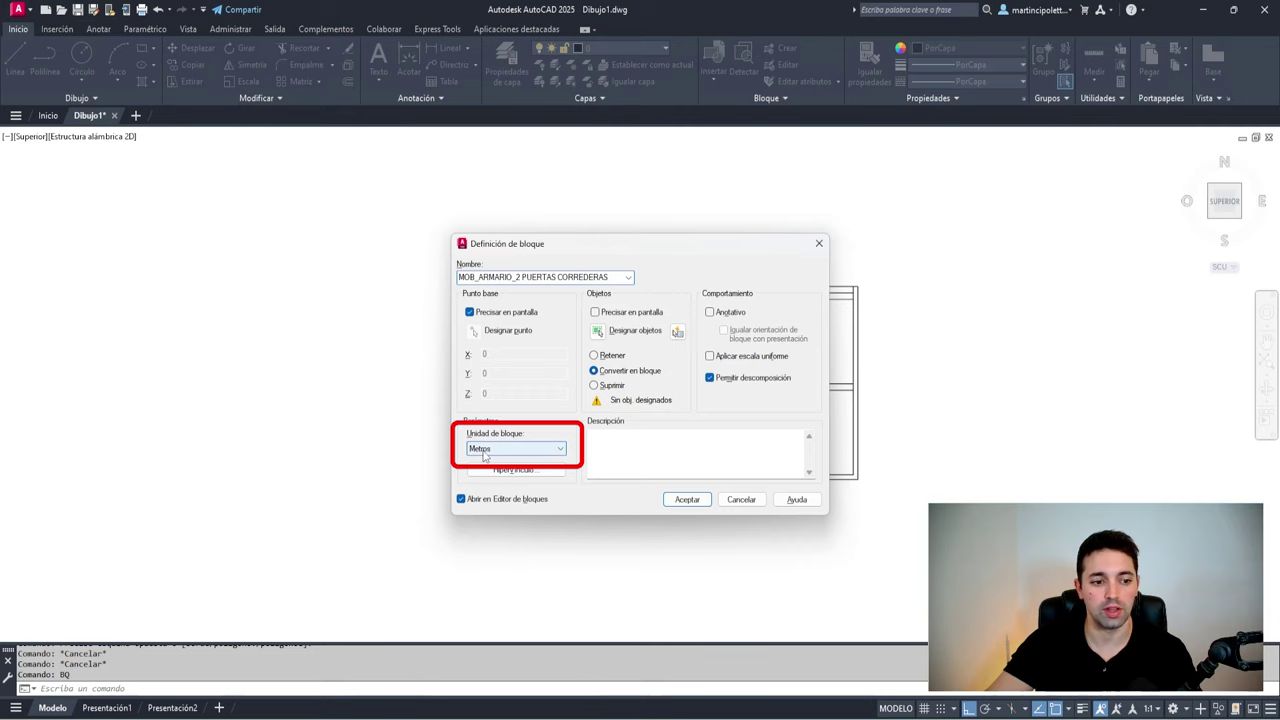
pyautogui.click(525, 449)
pyautogui.click(525, 452)
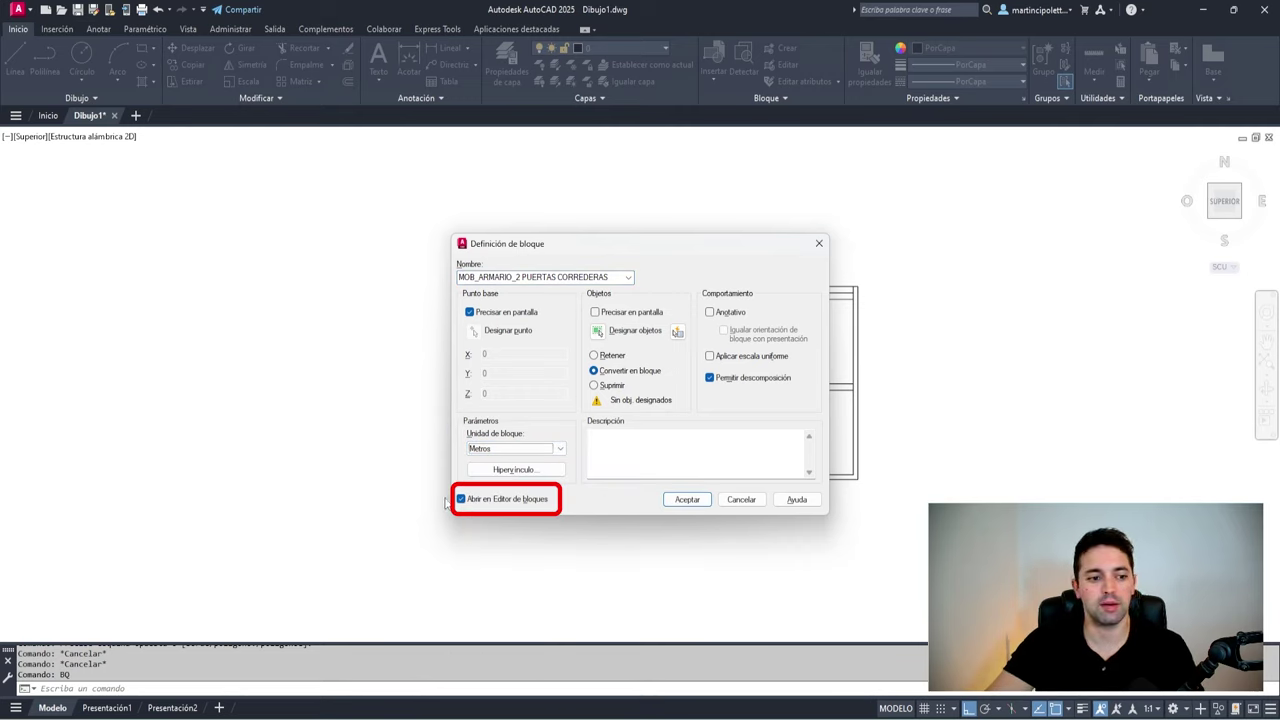
# Select the entire wardrobe drawing, including frame, panels, rail and thin rectangle, as the block's objects
pyautogui.click(598, 334)
pyautogui.click(934, 214)
pyautogui.click(540, 490)
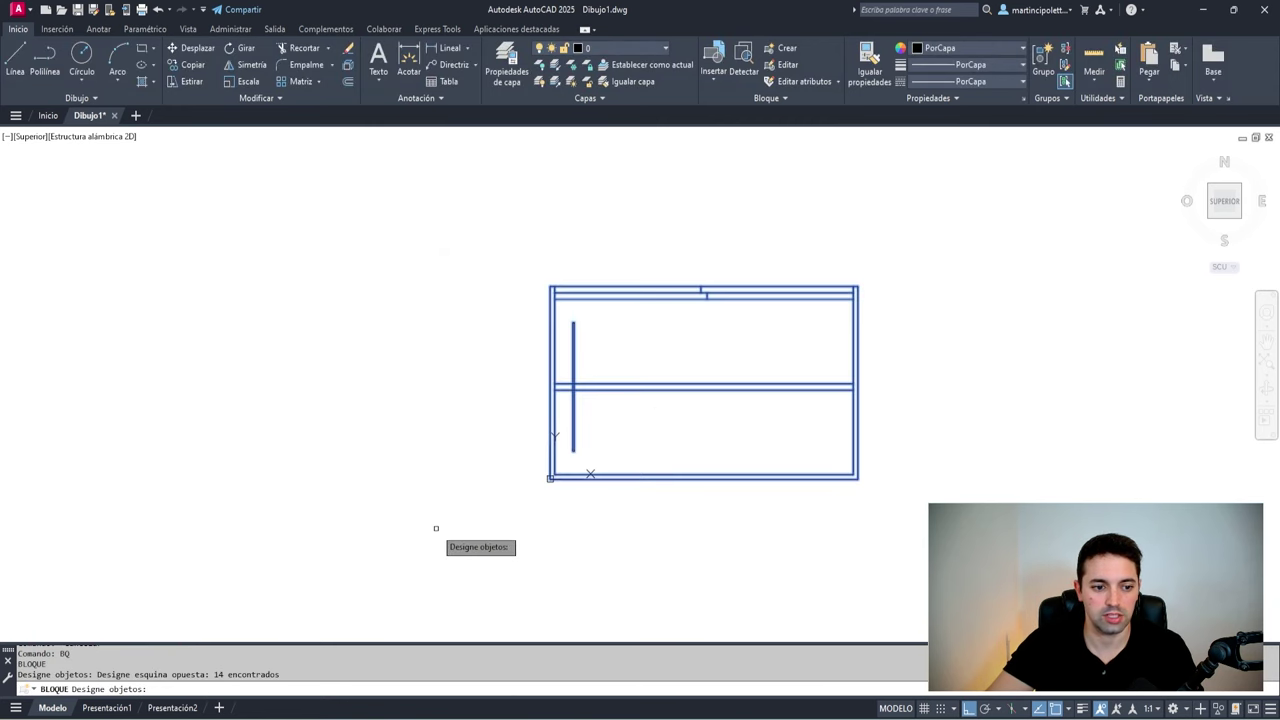
pyautogui.press('Return')
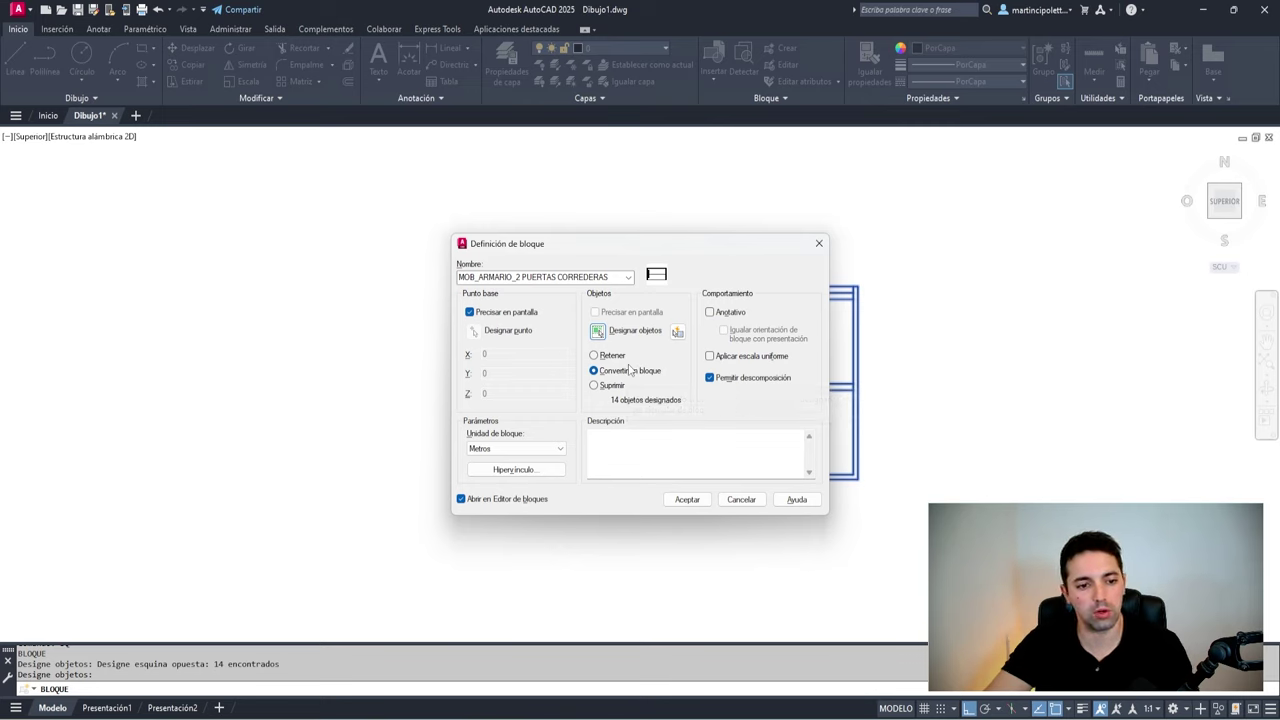
# Enable uniform scaling and create the block with its insertion base point at the frame's lower-left outer corner, opening it in the block editor
pyautogui.click(763, 355)
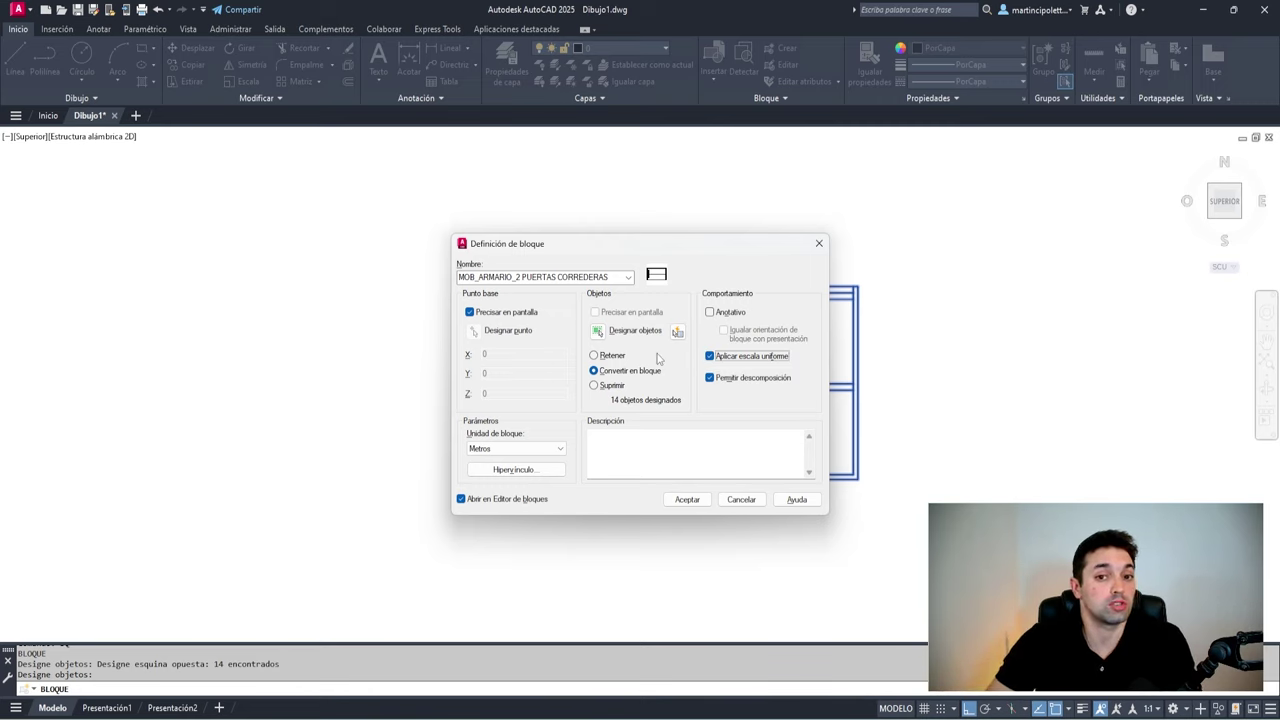
pyautogui.click(675, 503)
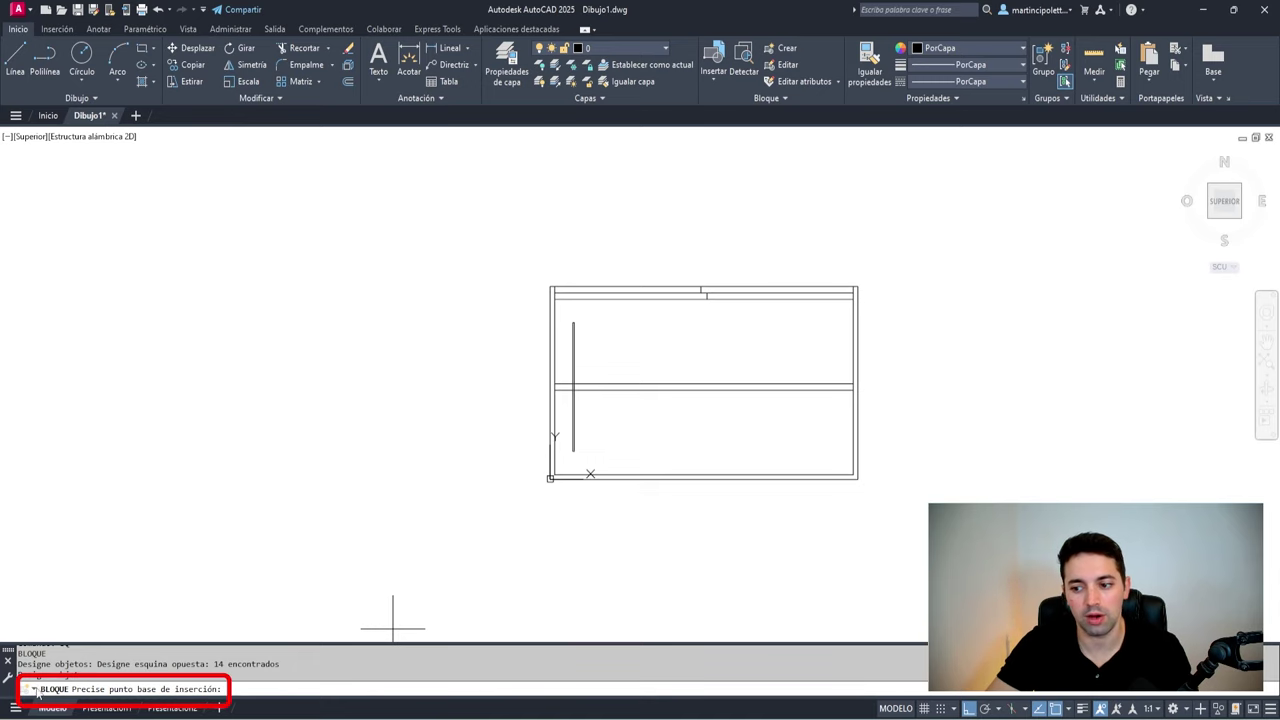
pyautogui.scroll(2, 550, 478)
pyautogui.click(550, 478)
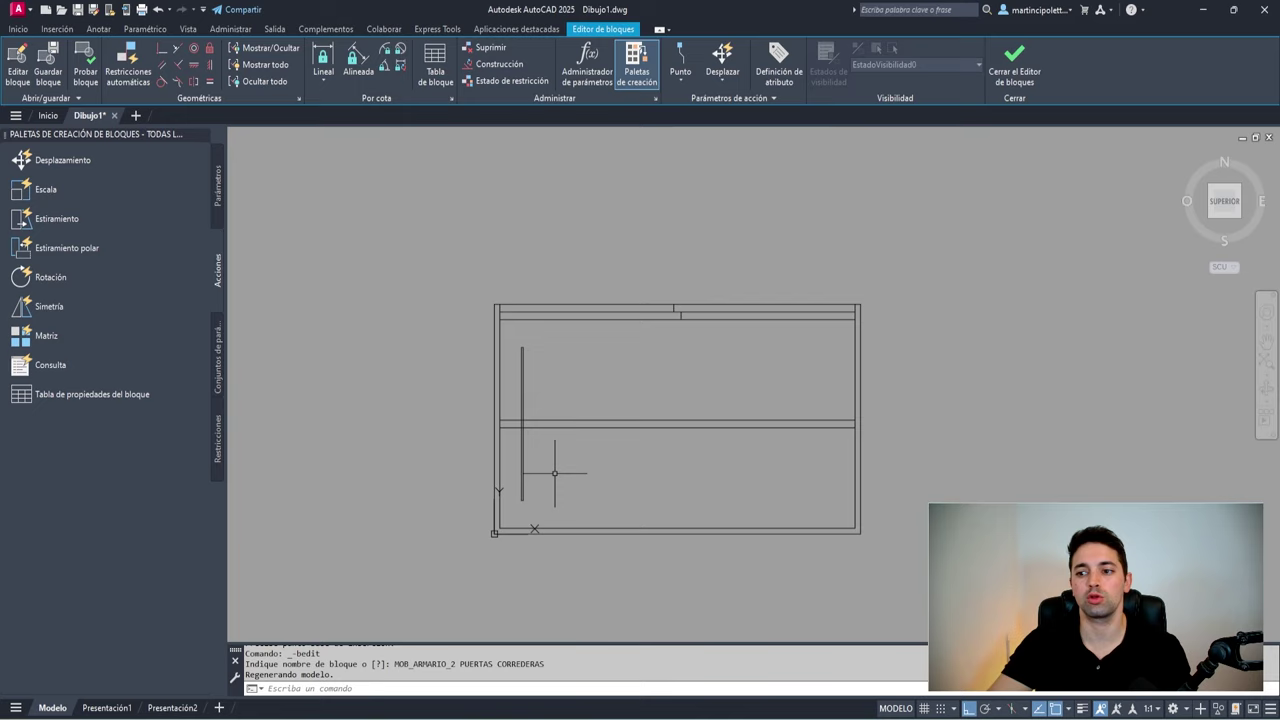
pyautogui.scroll(-1, 543, 466)
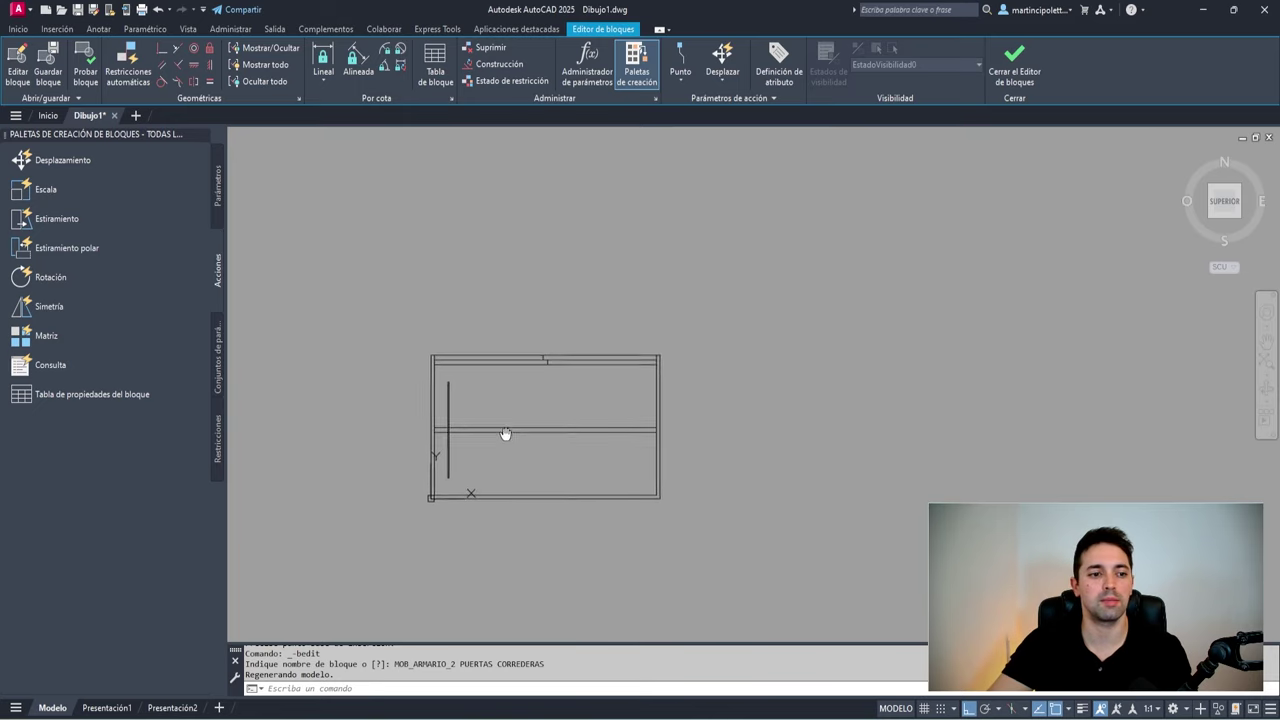
pyautogui.scroll(4, 503, 434)
pyautogui.moveTo(559, 366); pyautogui.dragTo(543, 423, button='middle')
pyautogui.scroll(-2, 543, 423)
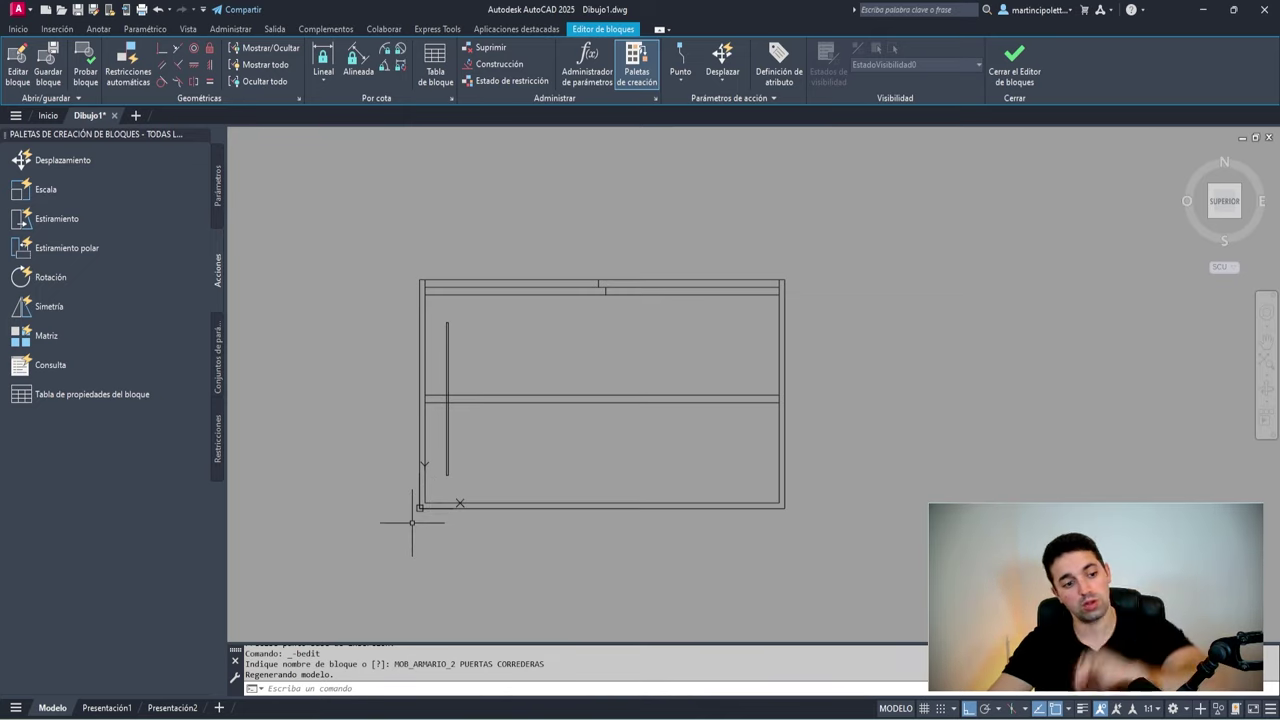
pyautogui.scroll(-1, 690, 520)
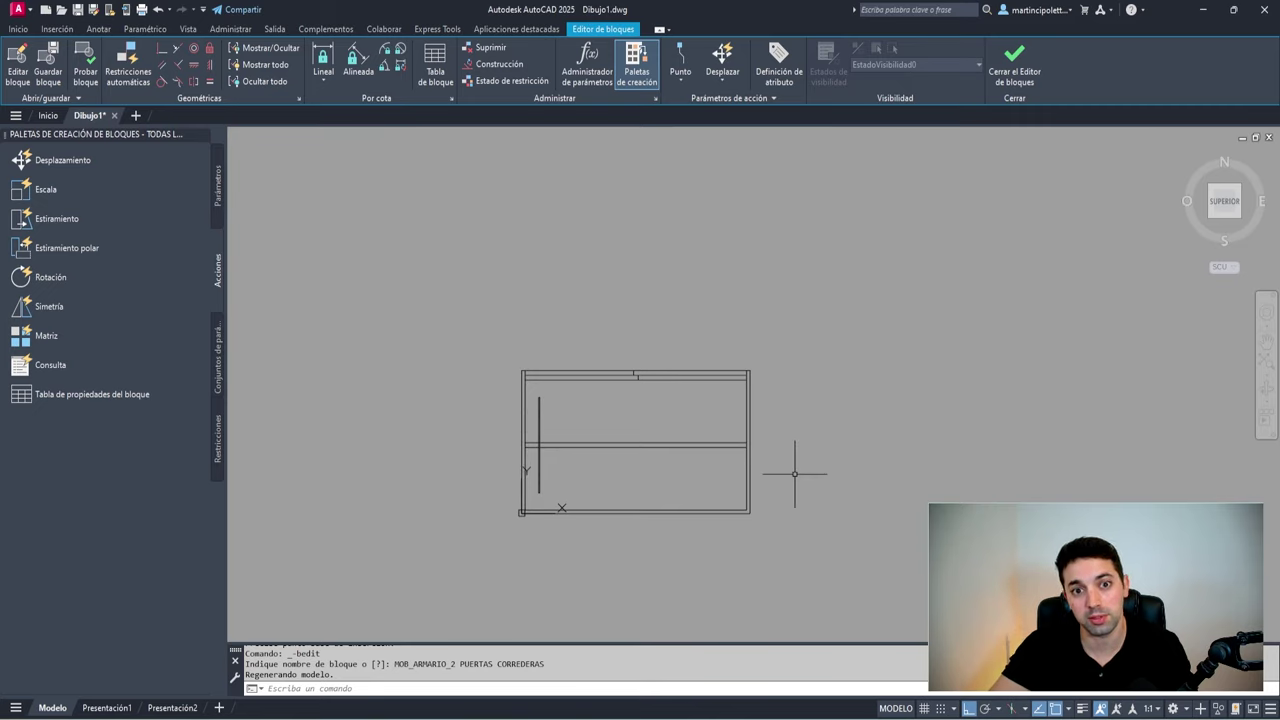
# Add a linear parameter across the wardrobe's full width, from the lower-left to the lower-right outer corner, with its label below the frame
pyautogui.scroll(2, 575, 481)
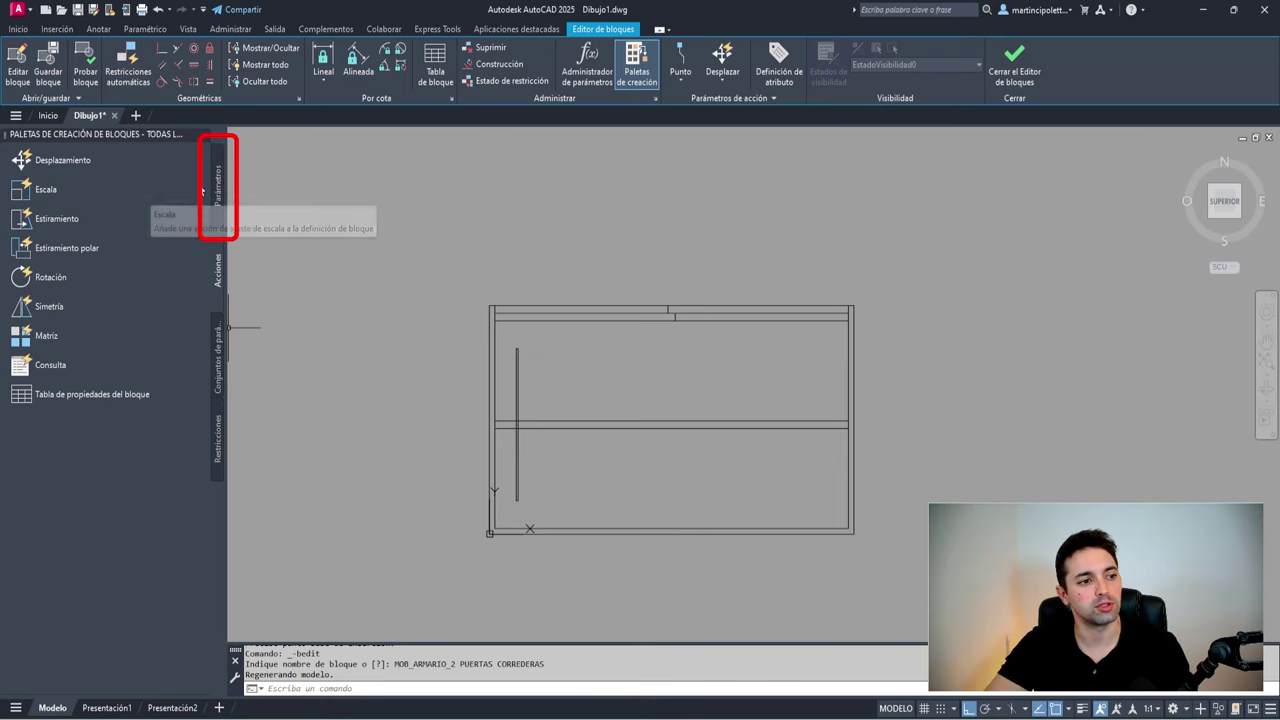
pyautogui.click(219, 199)
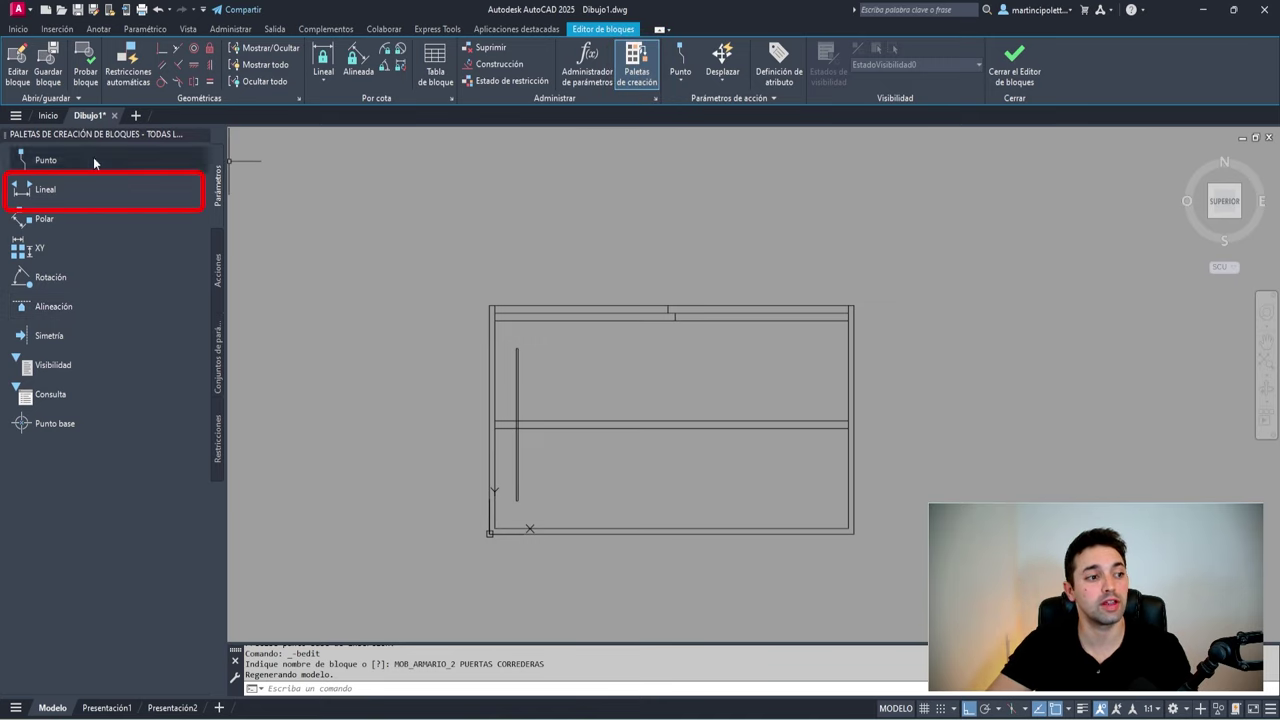
pyautogui.click(46, 189)
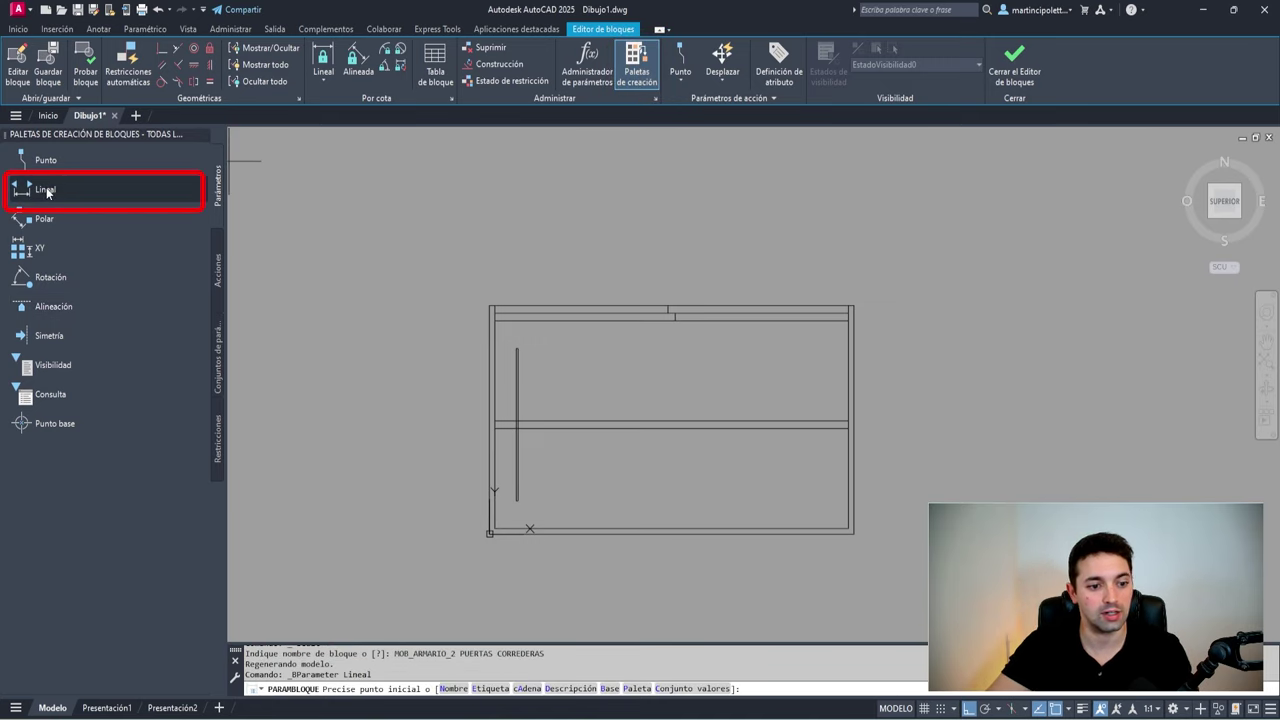
pyautogui.click(489, 533)
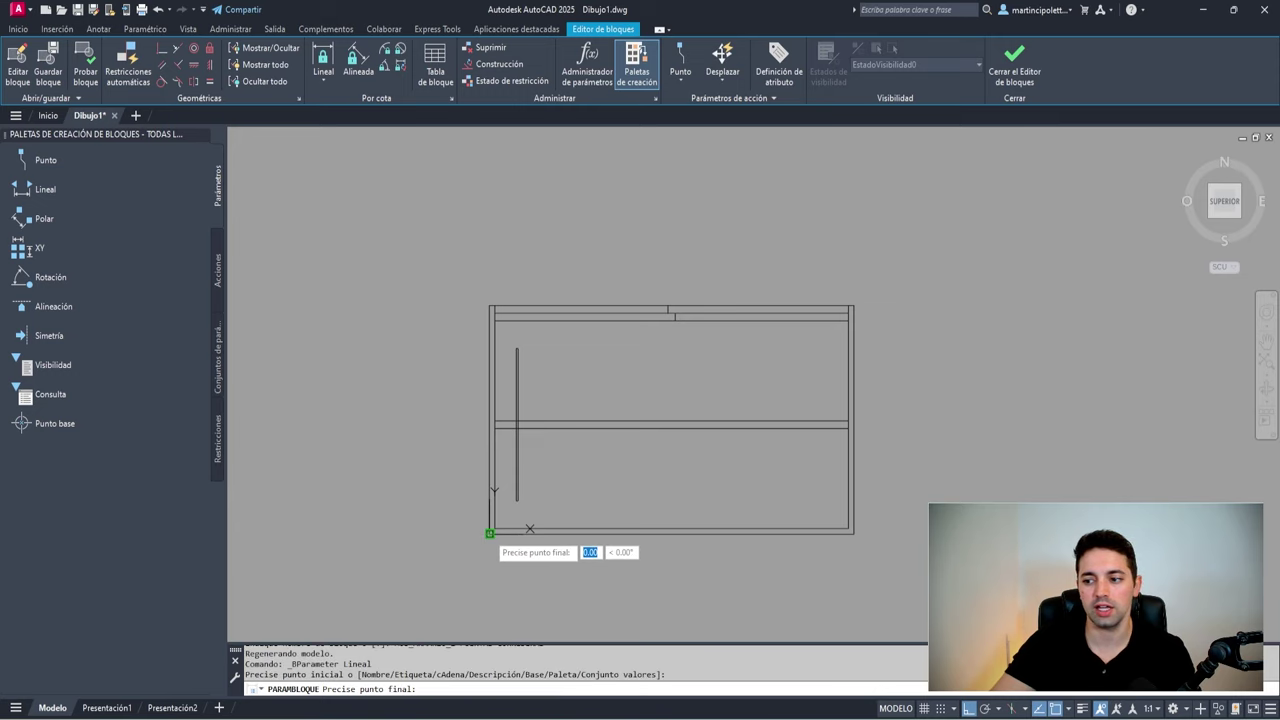
pyautogui.click(853, 533)
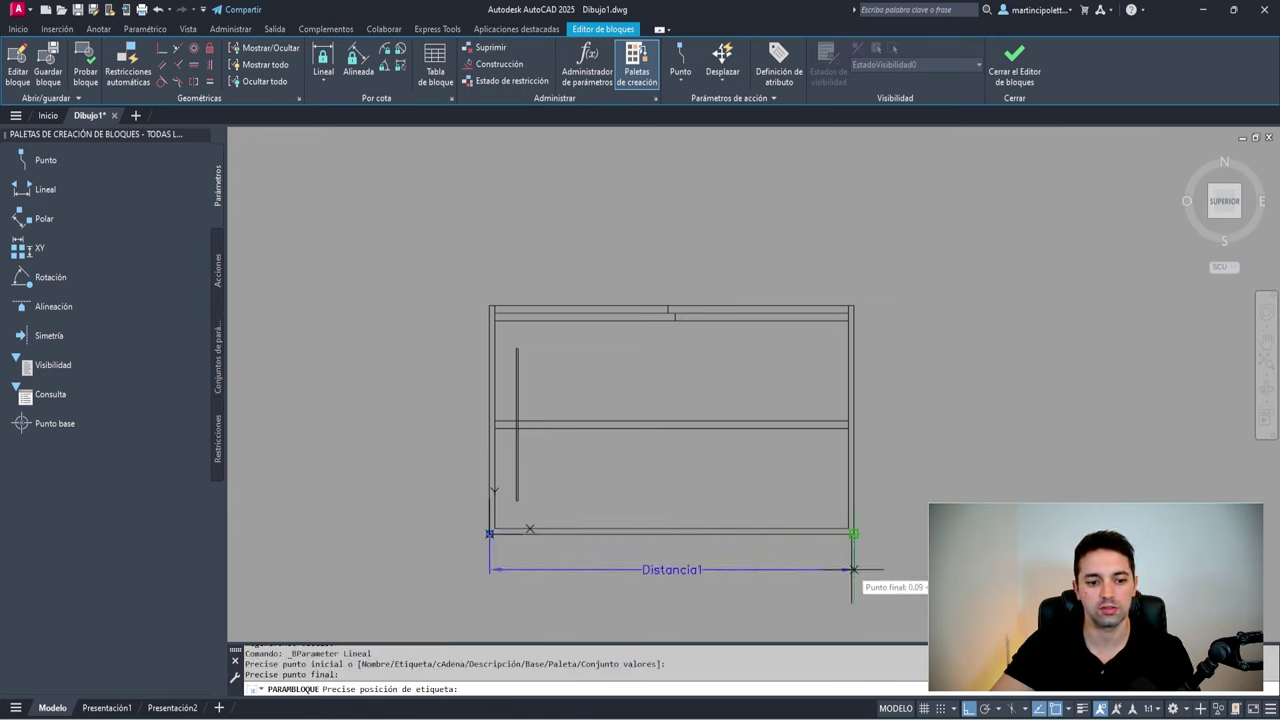
pyautogui.click(853, 570)
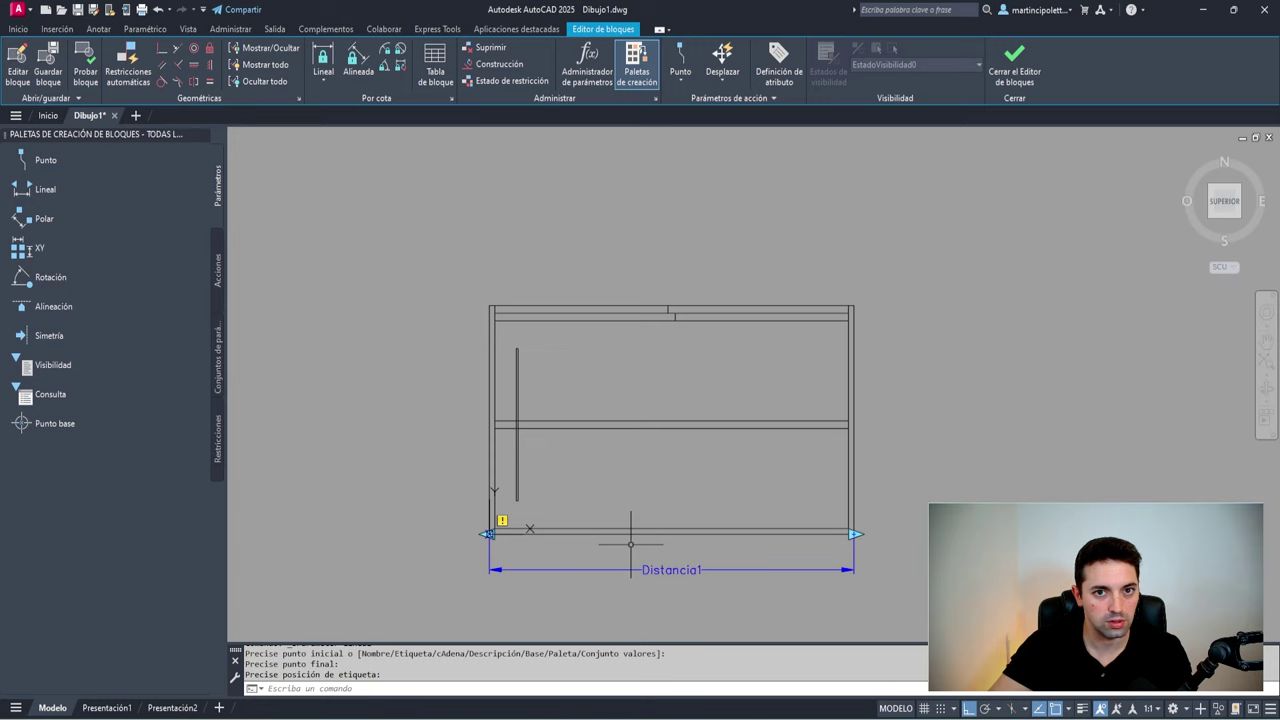
# Add a vertical linear parameter from the lower-left to the upper-left outer corner, with its label outside the frame's left side
pyautogui.scroll(2, 630, 544)
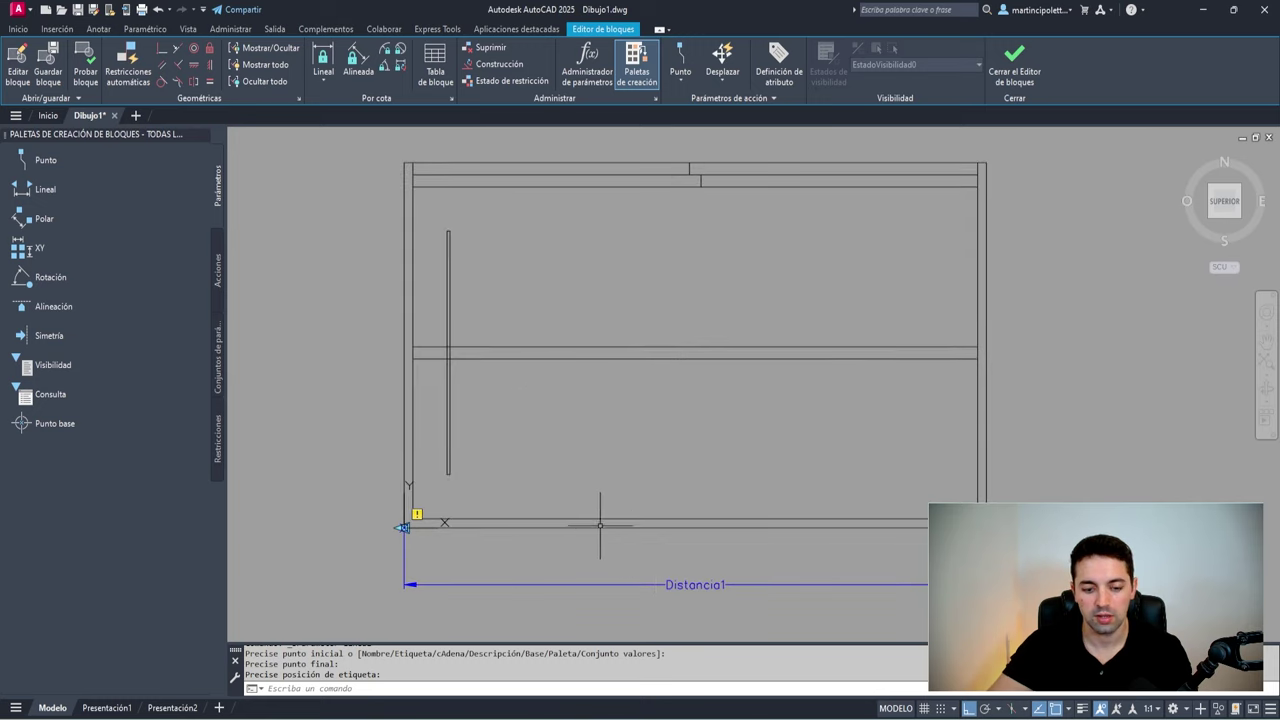
pyautogui.click(60, 192)
pyautogui.click(404, 527)
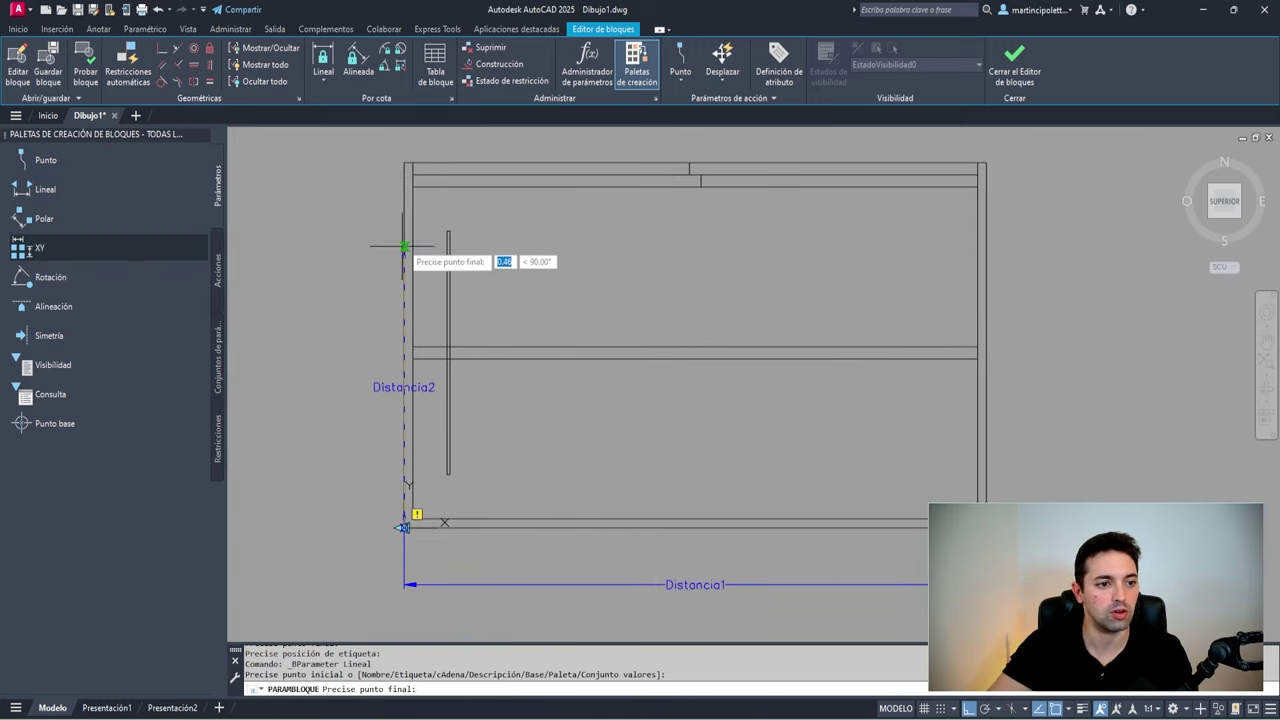
pyautogui.click(404, 162)
pyautogui.click(318, 190)
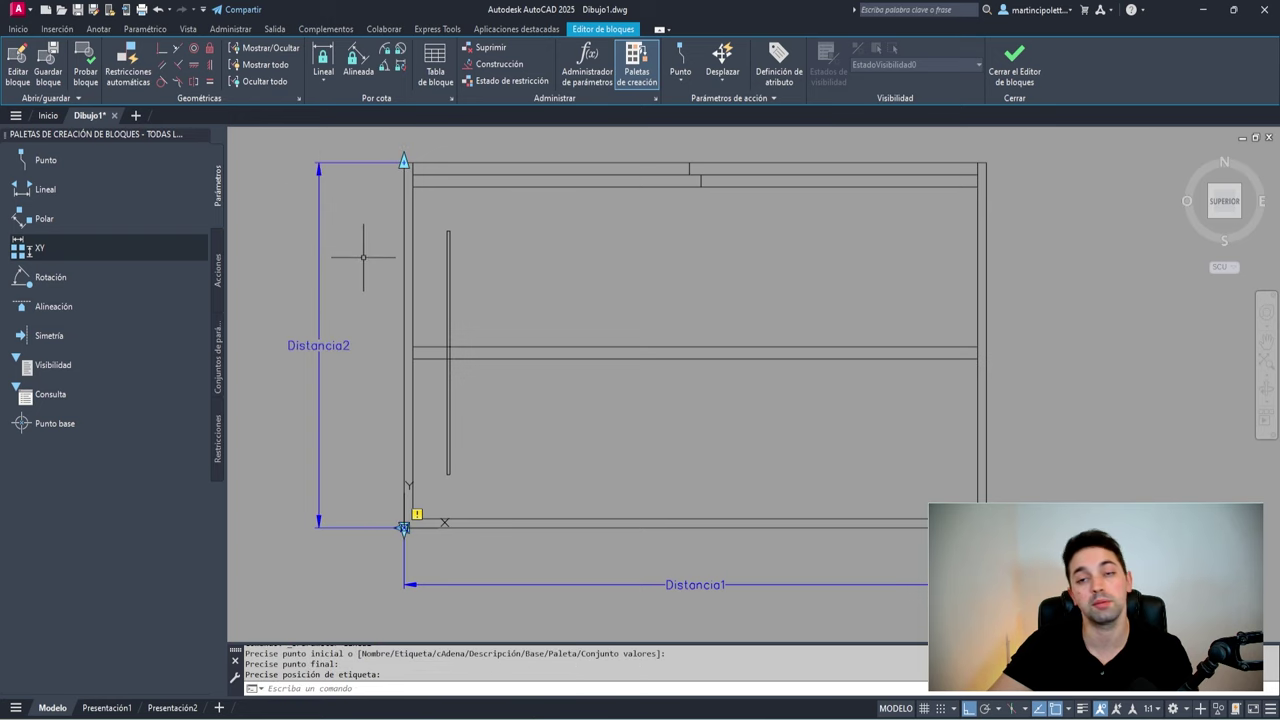
# Add a horizontal linear parameter along the central rail's lower line between the inner frame sides, with its label just below the rail
pyautogui.scroll(-2, 400, 340)
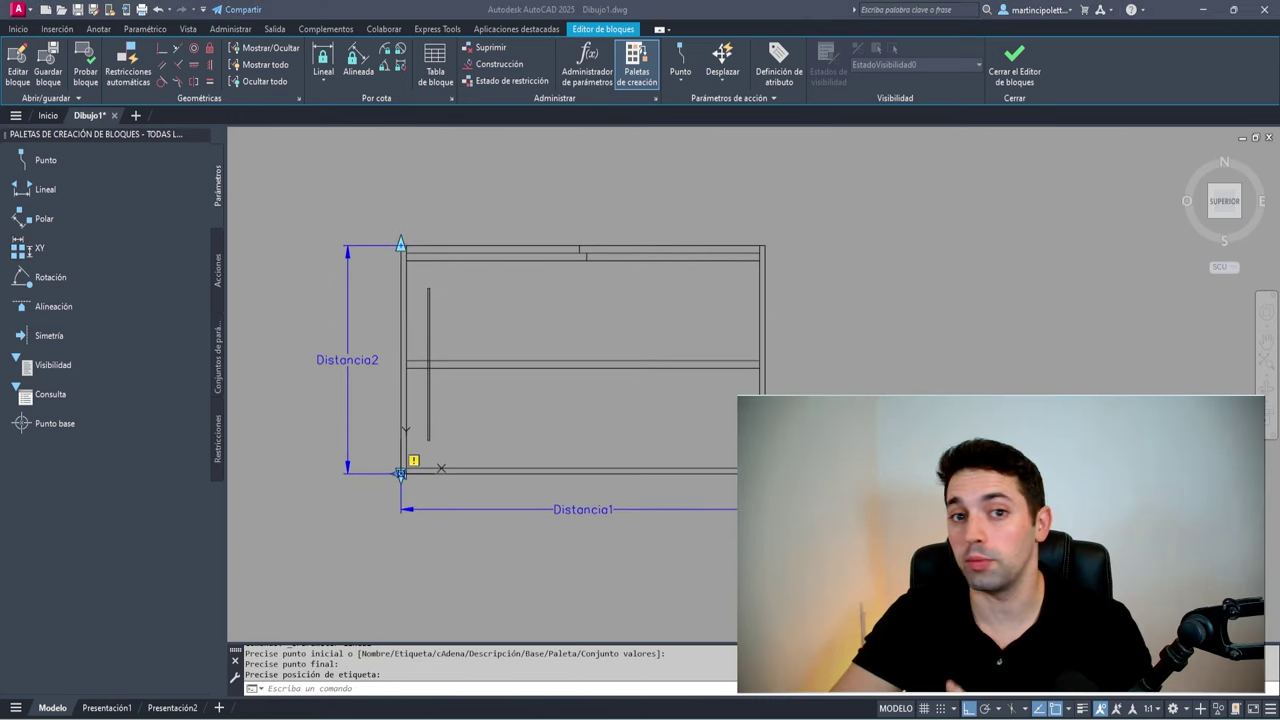
pyautogui.click(59, 193)
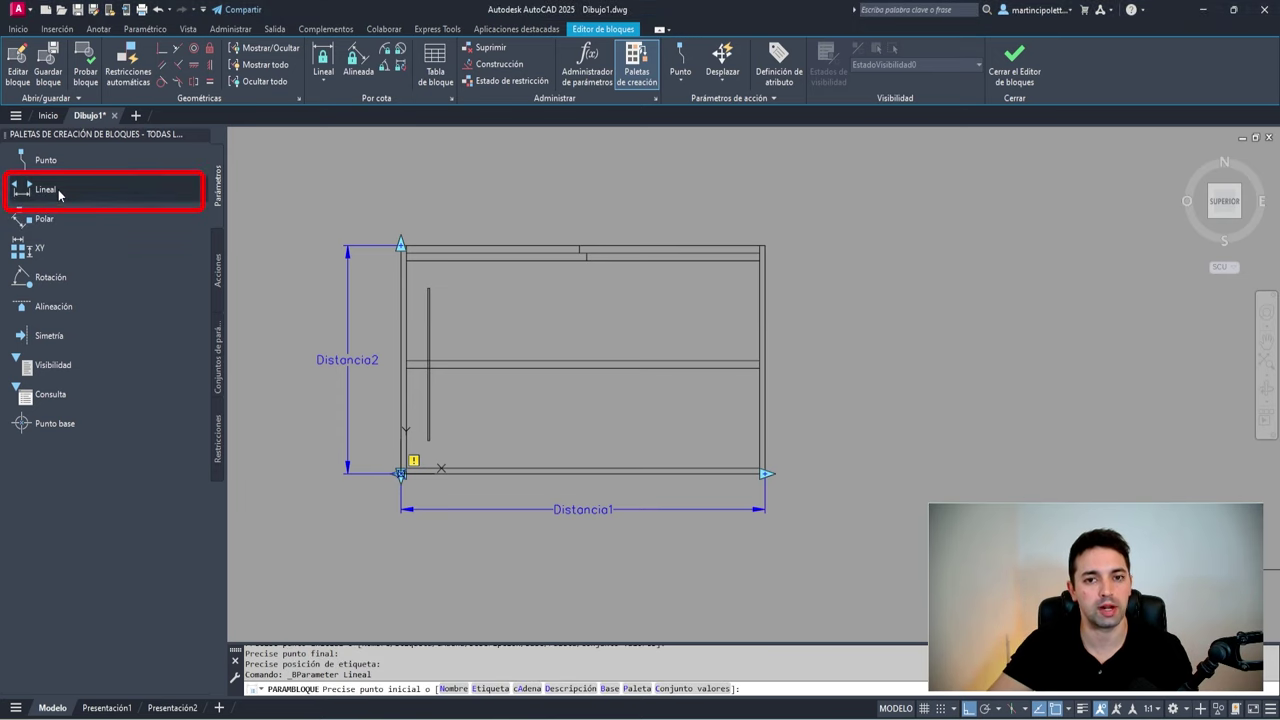
pyautogui.click(406, 367)
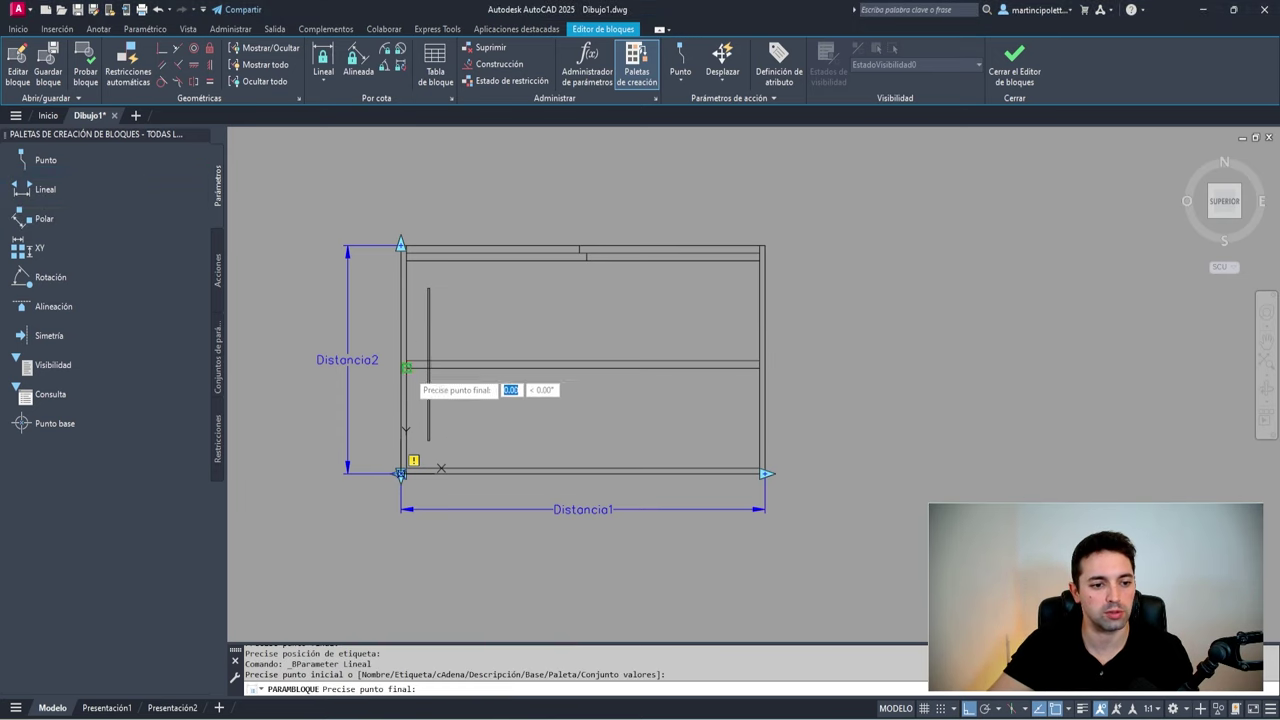
pyautogui.click(760, 380)
pyautogui.click(730, 388)
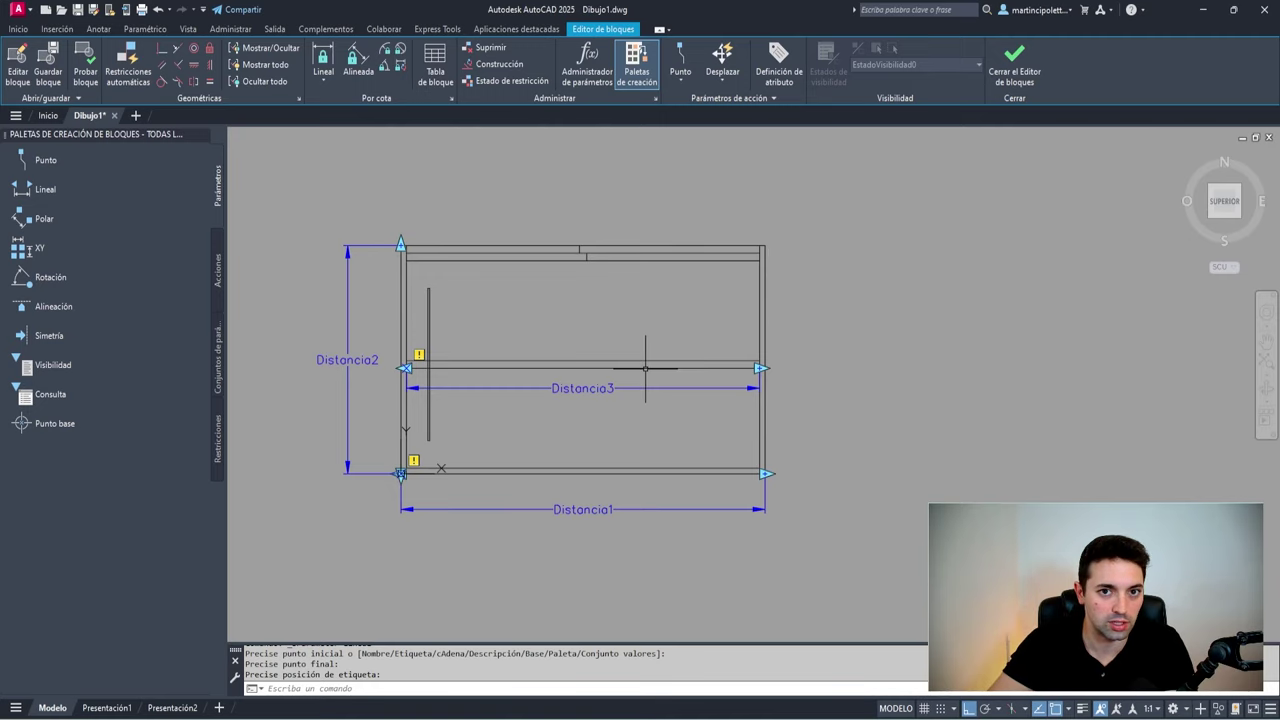
# Select all three linear parameters and set their number of grips (Número de pinzamientos) to 1 in the properties
pyautogui.click(377, 326)
pyautogui.click(343, 390)
pyautogui.click(540, 388)
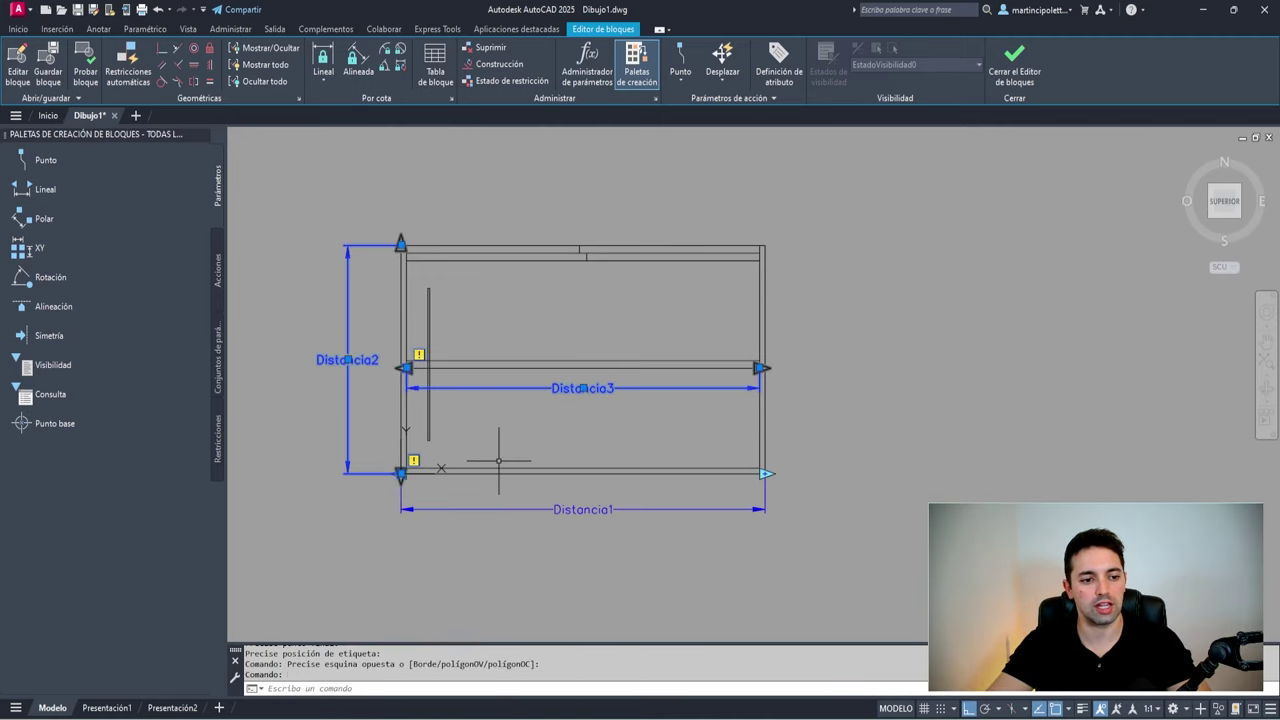
pyautogui.click(509, 523)
pyautogui.moveTo(509, 523); pyautogui.dragTo(582, 549, button='middle')
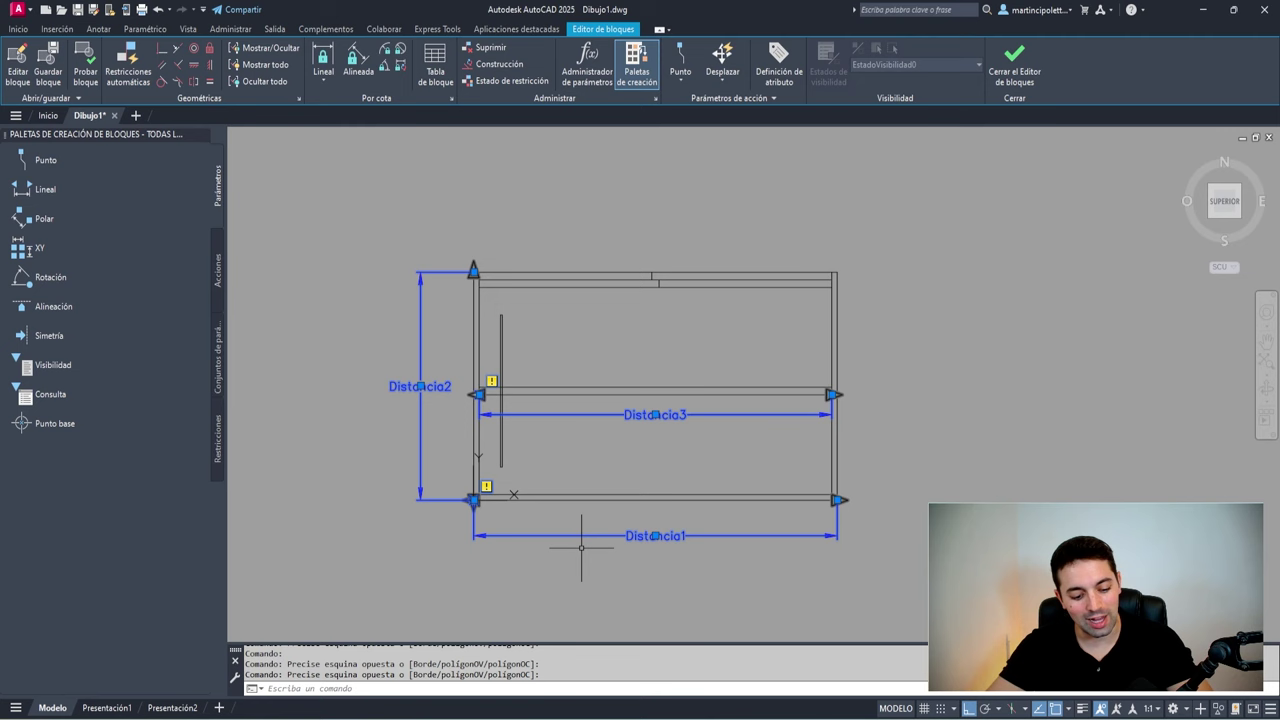
pyautogui.click(580, 546)
pyautogui.hotkey('ctrl', '1')
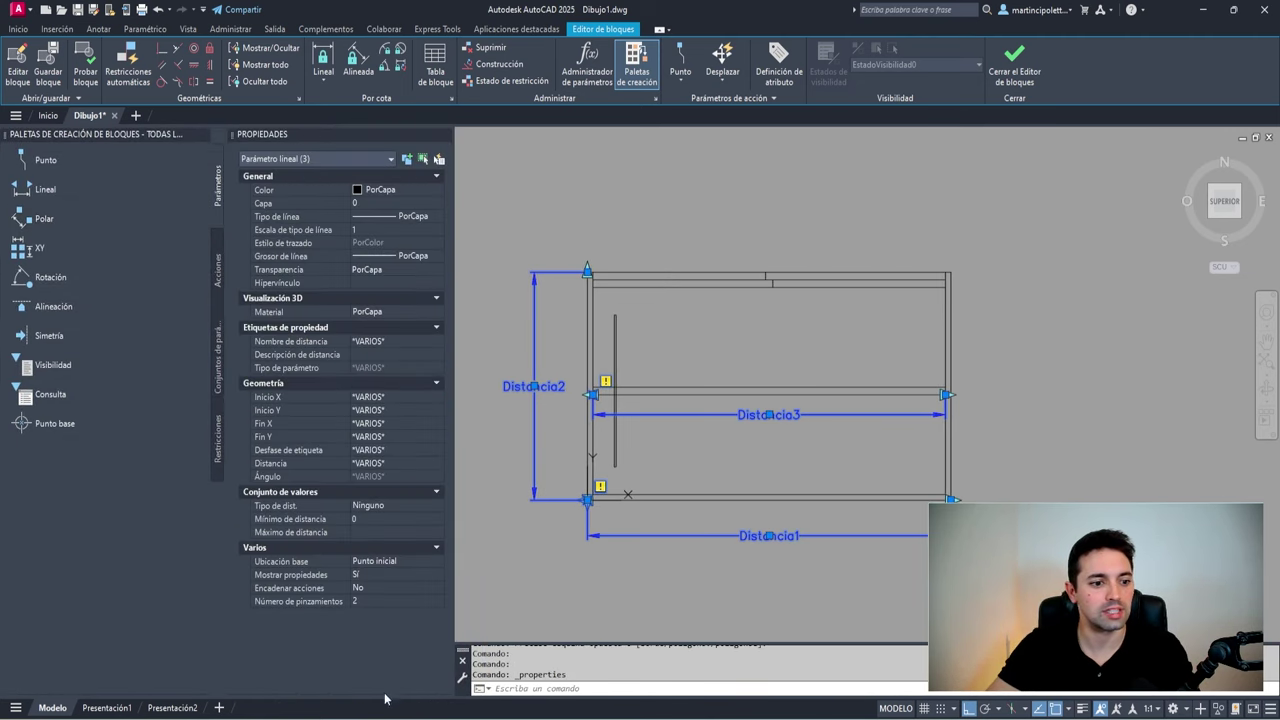
pyautogui.click(386, 602)
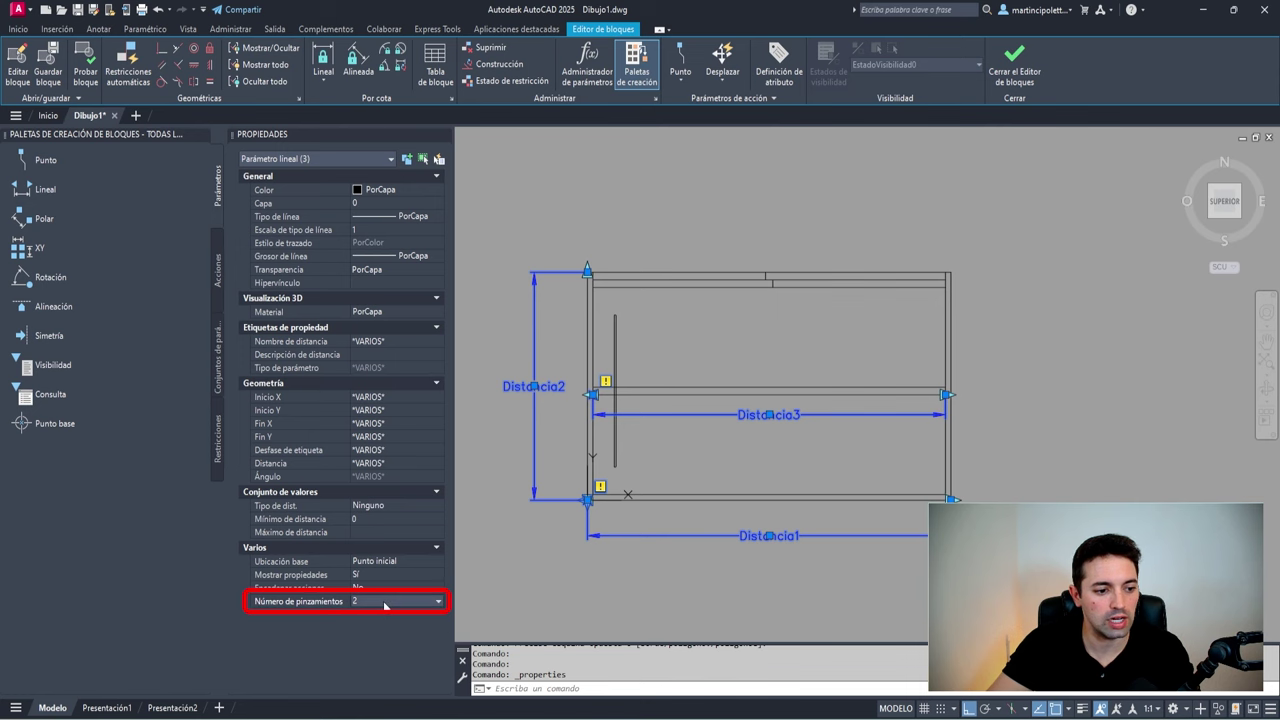
pyautogui.click(386, 602)
pyautogui.click(361, 627)
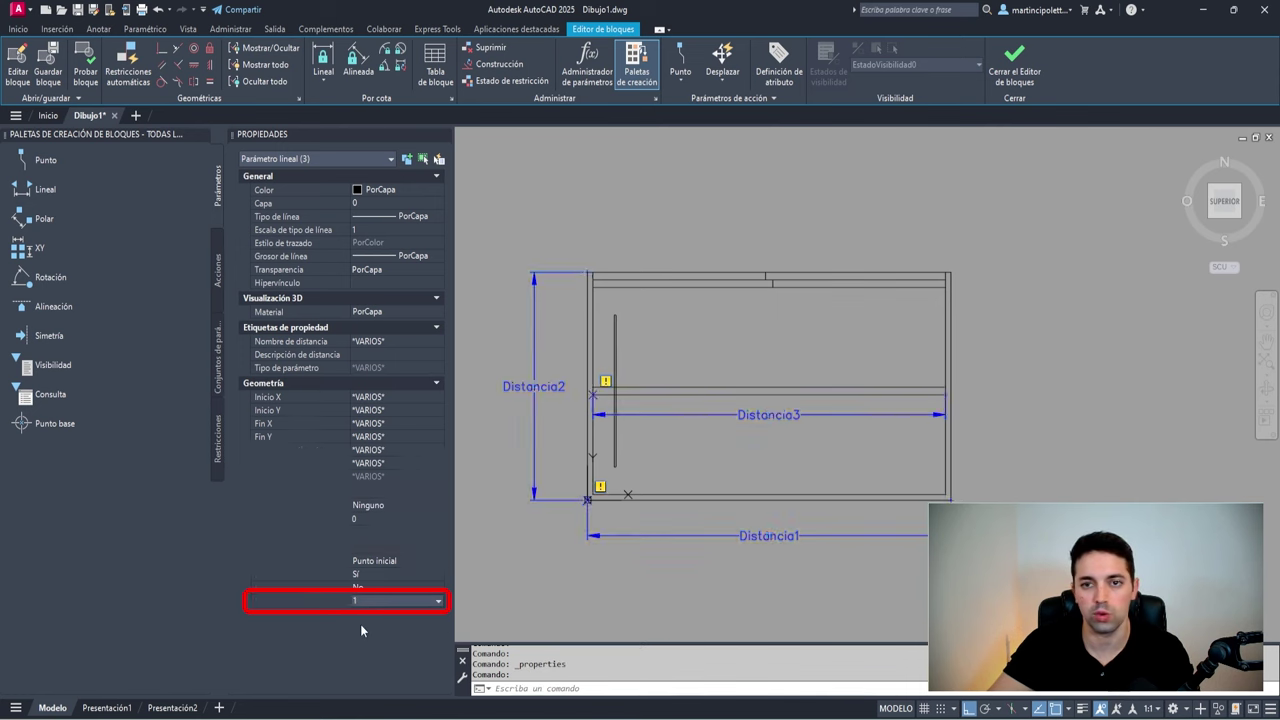
pyautogui.press('Escape')
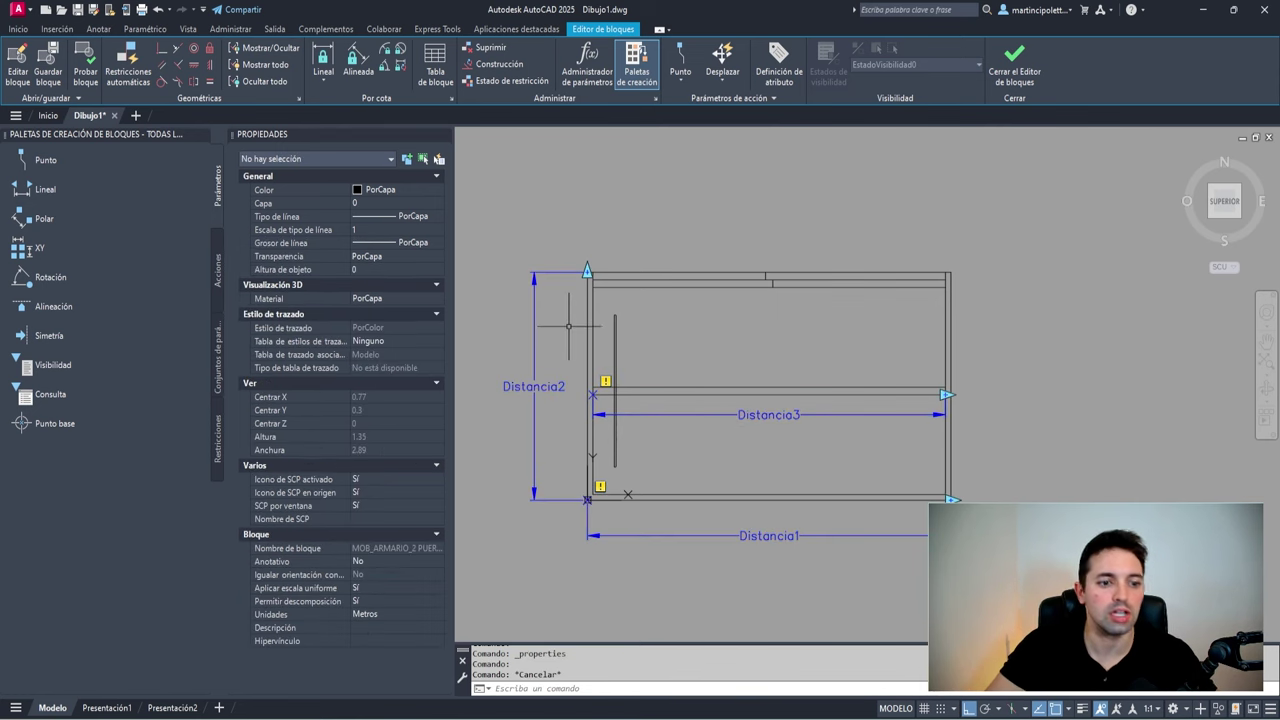
# Rename the full-width linear parameter below the wardrobe as Longitud
pyautogui.click(705, 527)
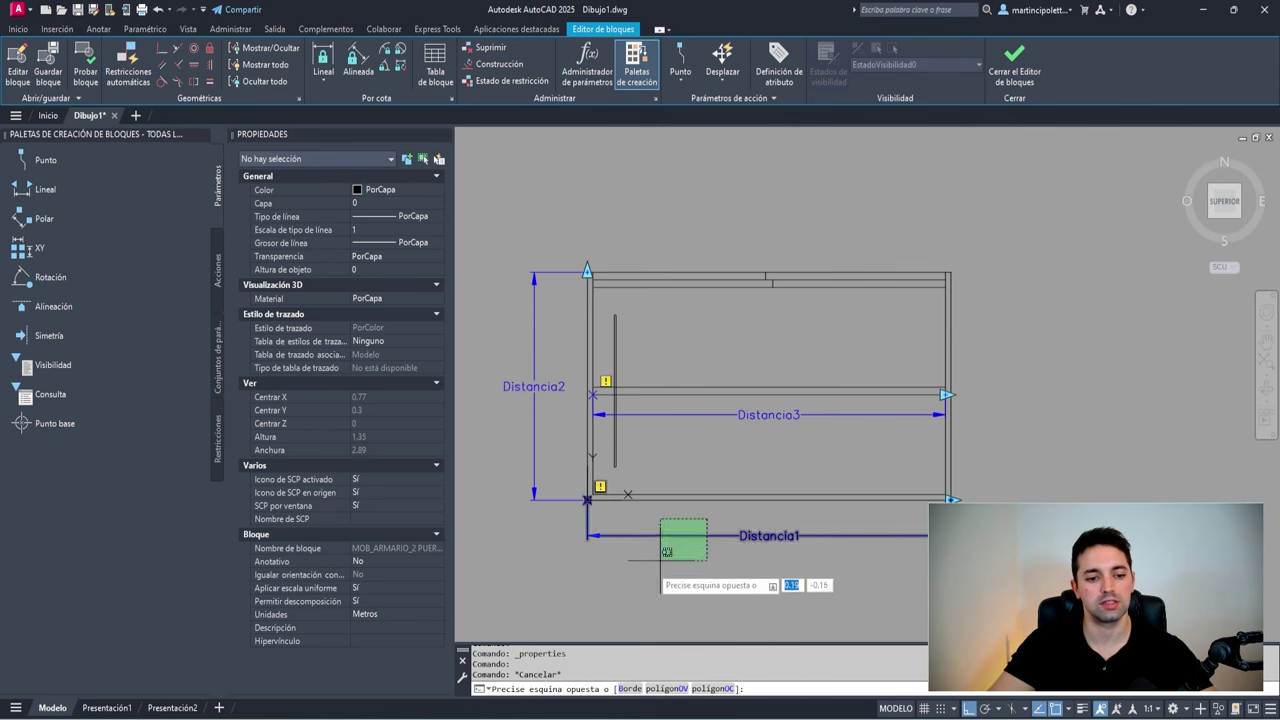
pyautogui.click(660, 555)
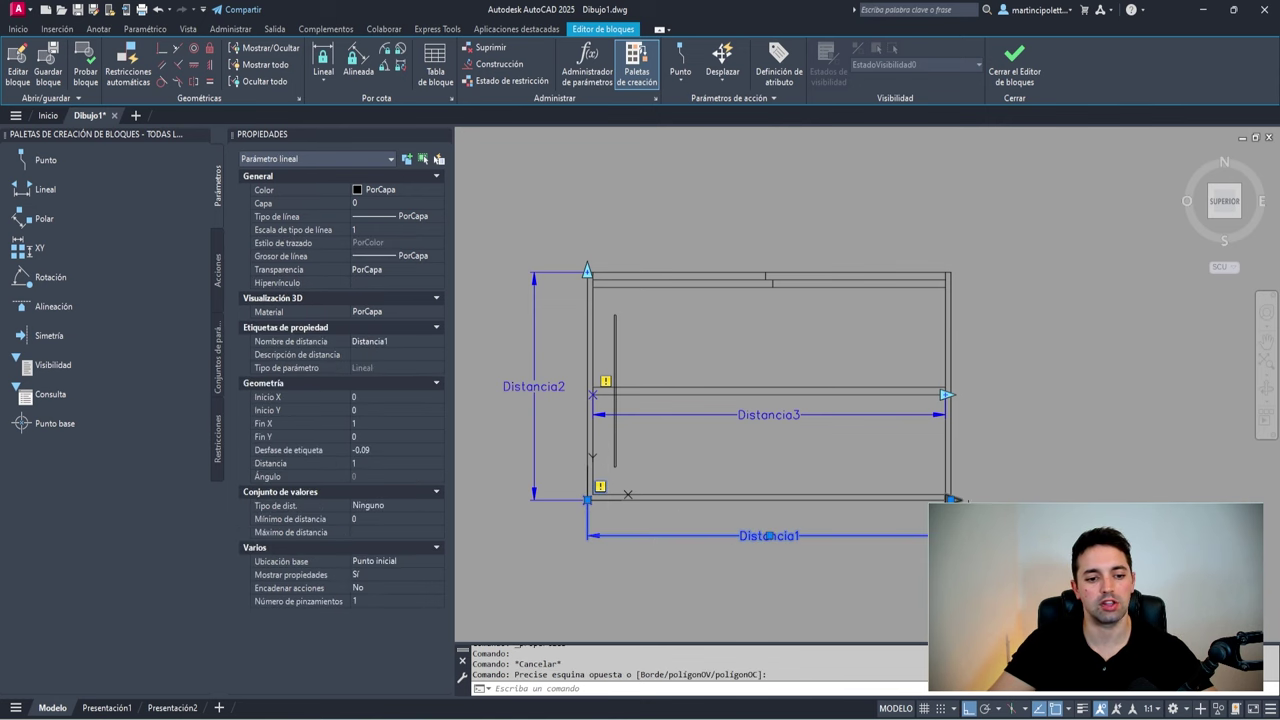
pyautogui.click(398, 342)
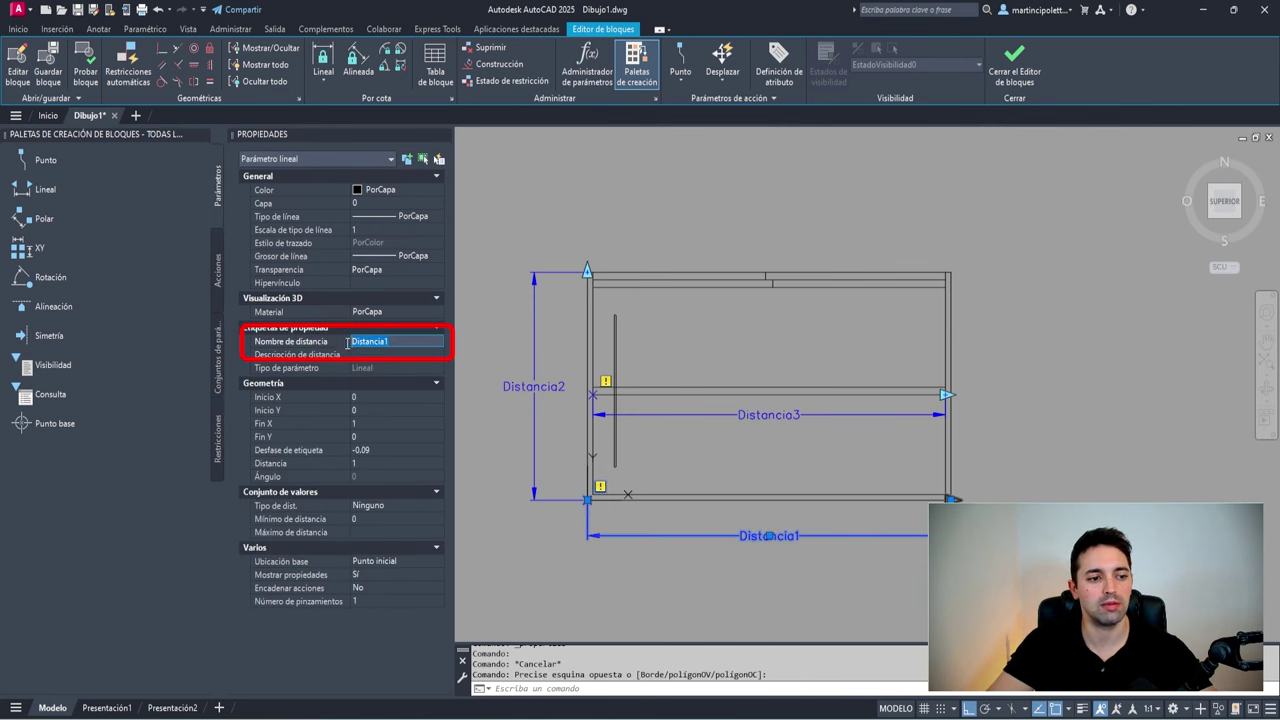
pyautogui.write('Longitud')
pyautogui.press('Return')
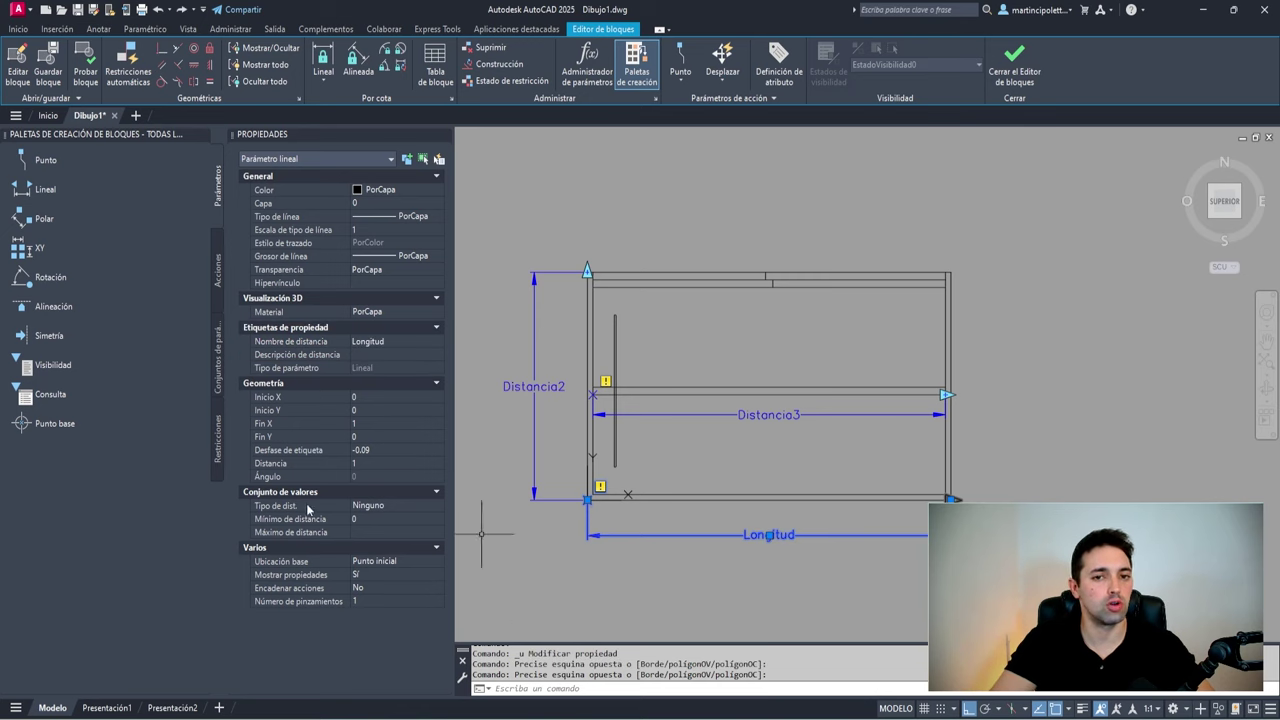
pyautogui.press('Escape')
# Rename the vertical depth parameter beside the wardrobe as Profundidad
pyautogui.click(540, 402)
pyautogui.click(543, 399)
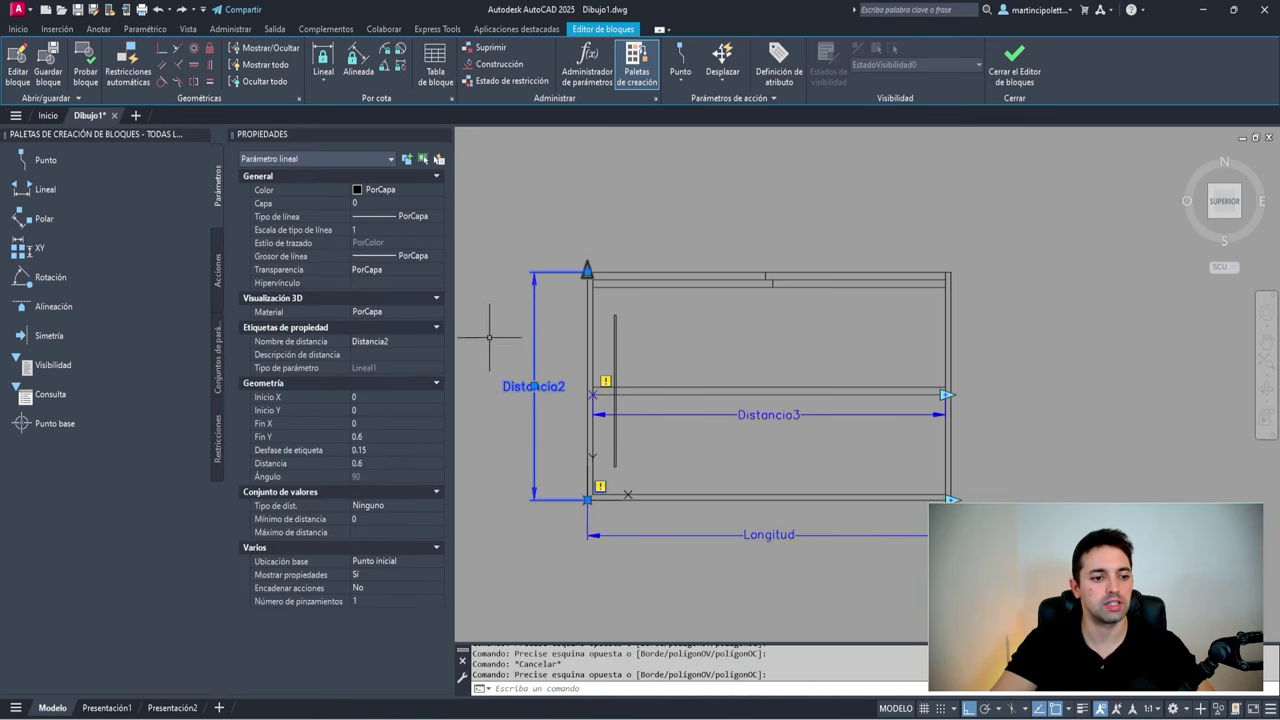
pyautogui.click(381, 342)
pyautogui.write('Pro')
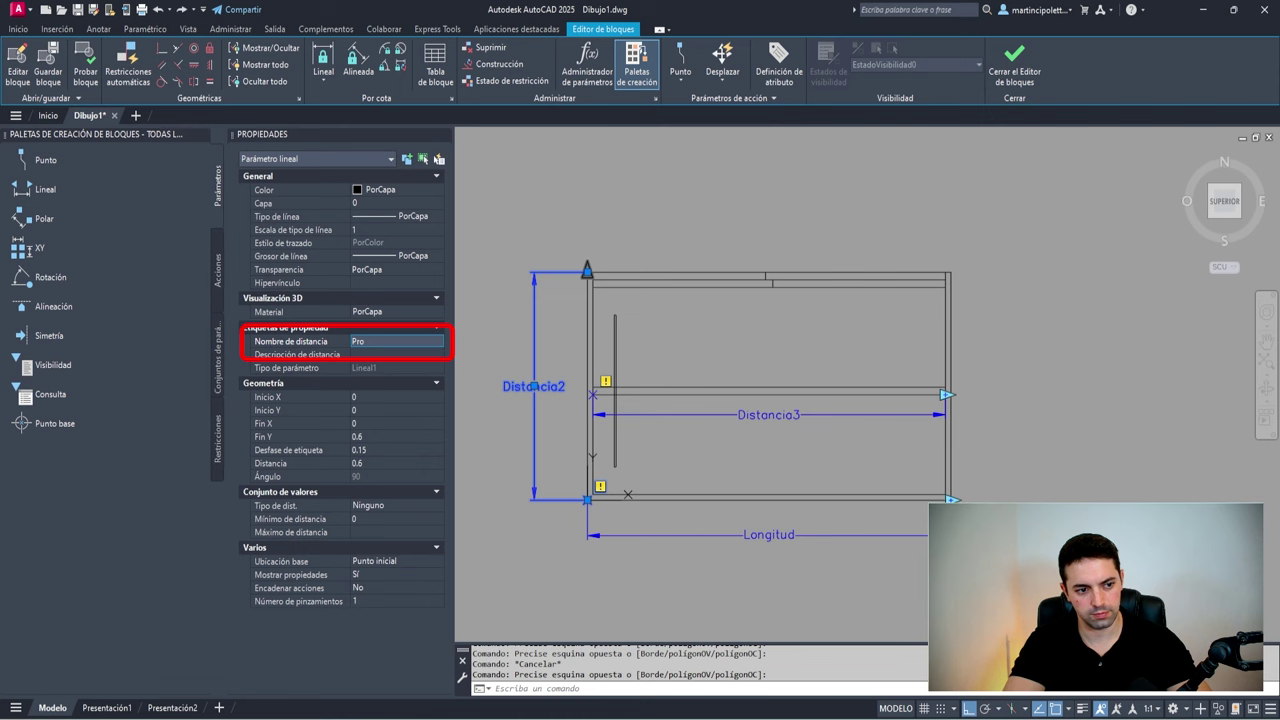
pyautogui.write('fundidad')
pyautogui.press('Return')
pyautogui.press('Escape')
# Rename the linear parameter along the central rail as Longitud interior
pyautogui.click(687, 450)
pyautogui.click(686, 385)
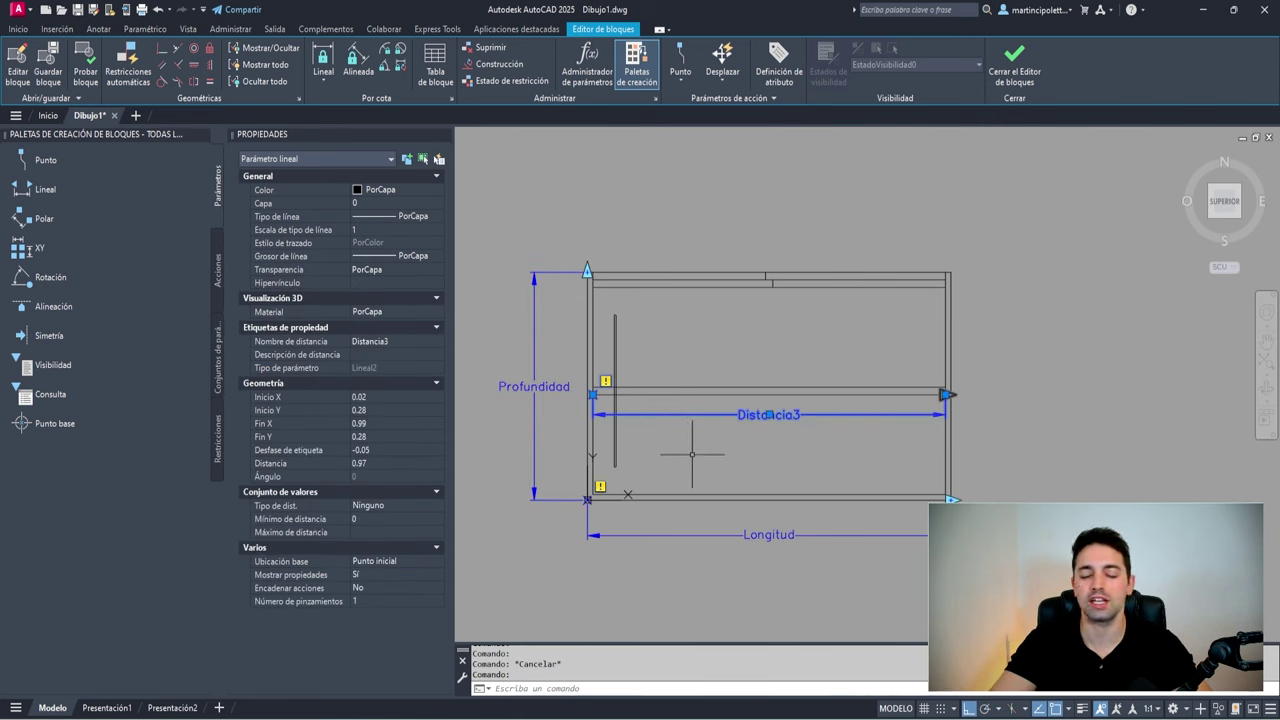
pyautogui.click(424, 342)
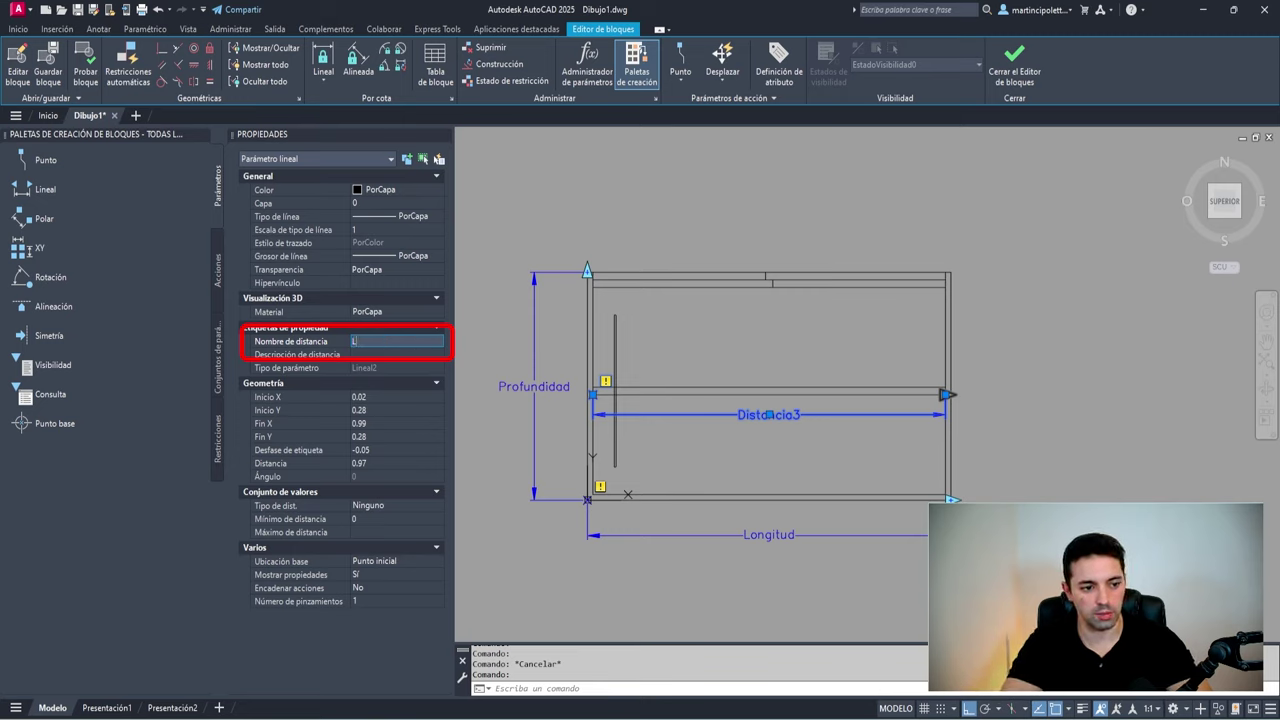
# Set the Longitud interior parameter's chained actions (Encadenar acciones) to Sí and its number of grips (Número de pinzamientos) to 0
pyautogui.click(374, 590)
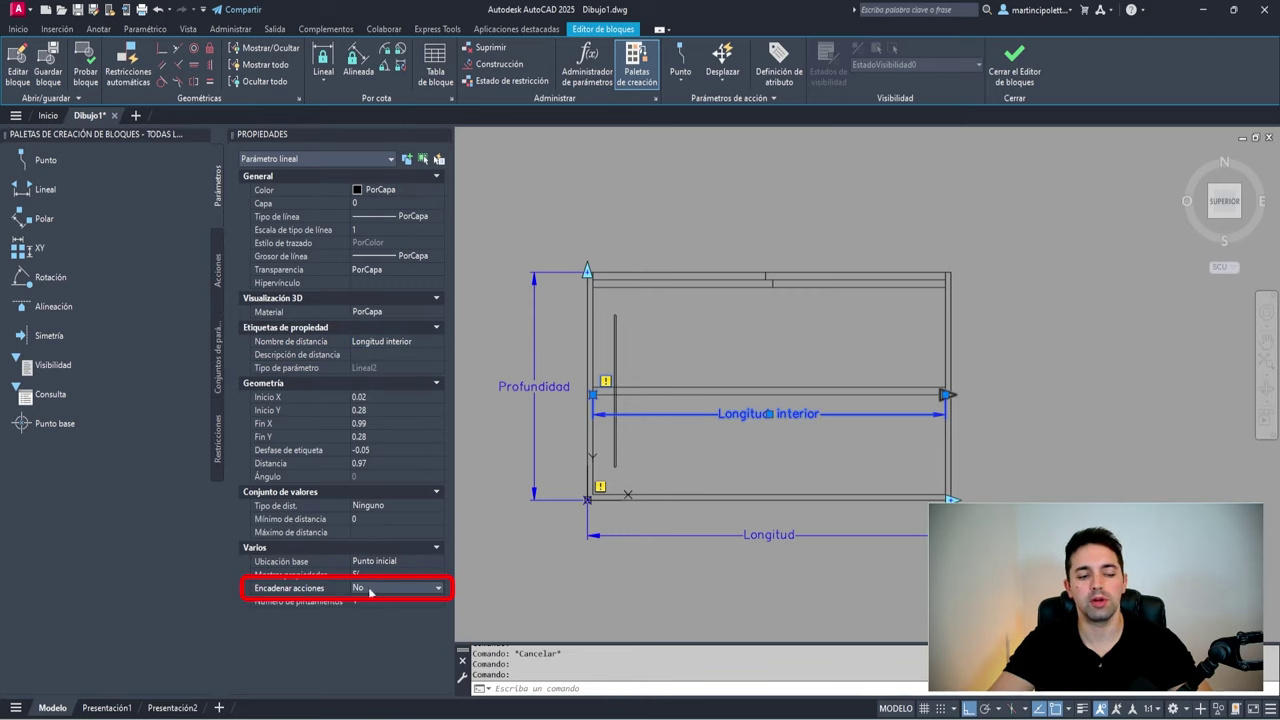
pyautogui.click(369, 591)
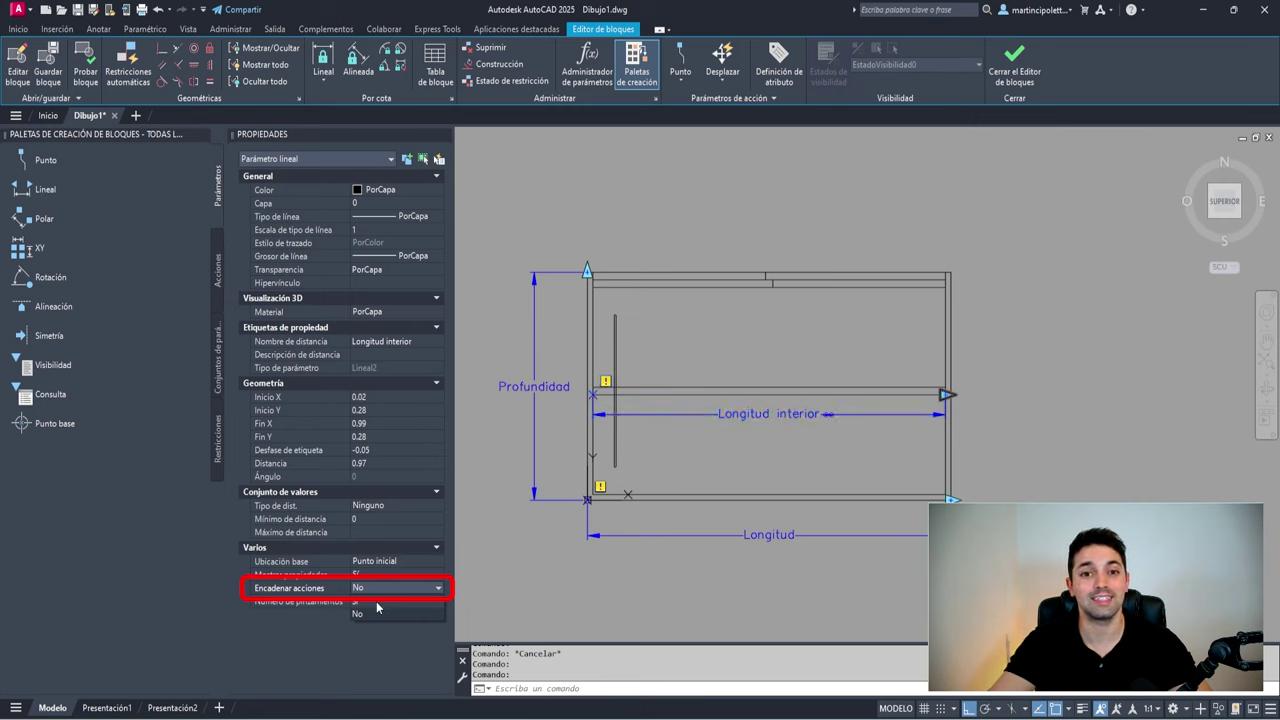
pyautogui.click(376, 602)
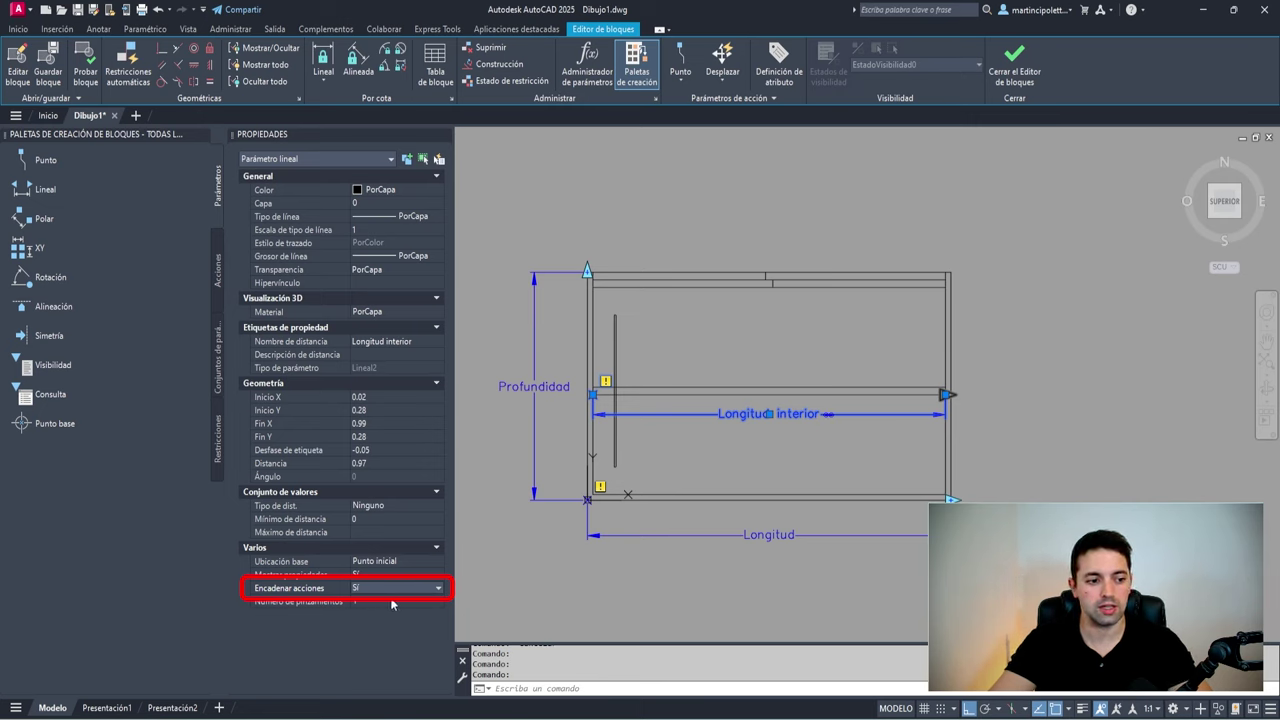
pyautogui.click(375, 601)
pyautogui.click(390, 603)
pyautogui.click(356, 614)
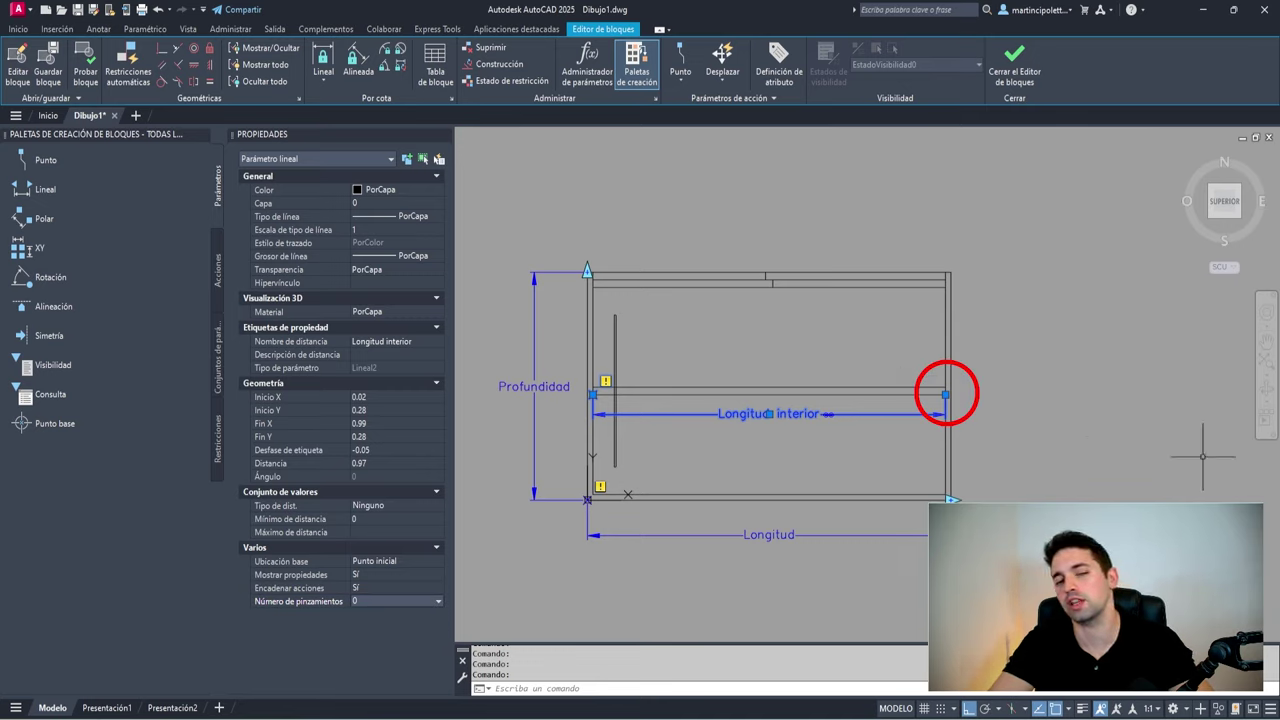
# Set Mostrar propiedades to No for the Longitud interior parameter, deselect it and close its properties
pyautogui.click(298, 578)
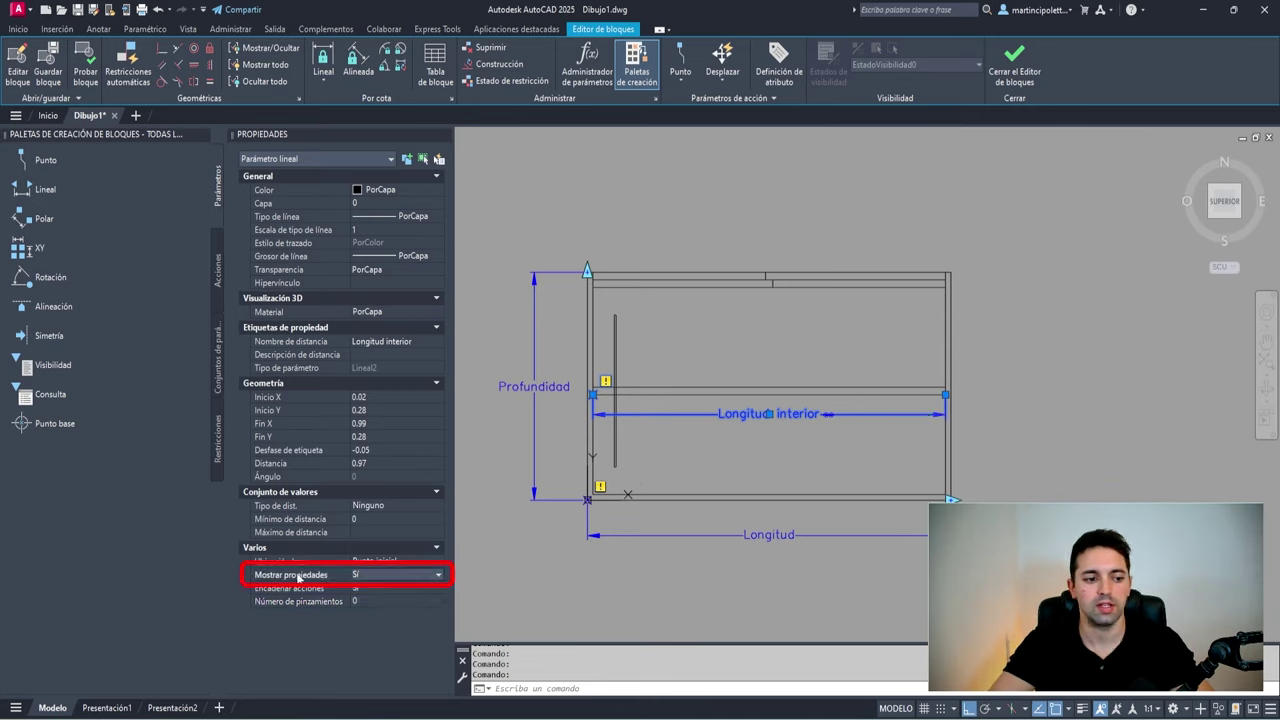
pyautogui.click(374, 577)
pyautogui.click(366, 598)
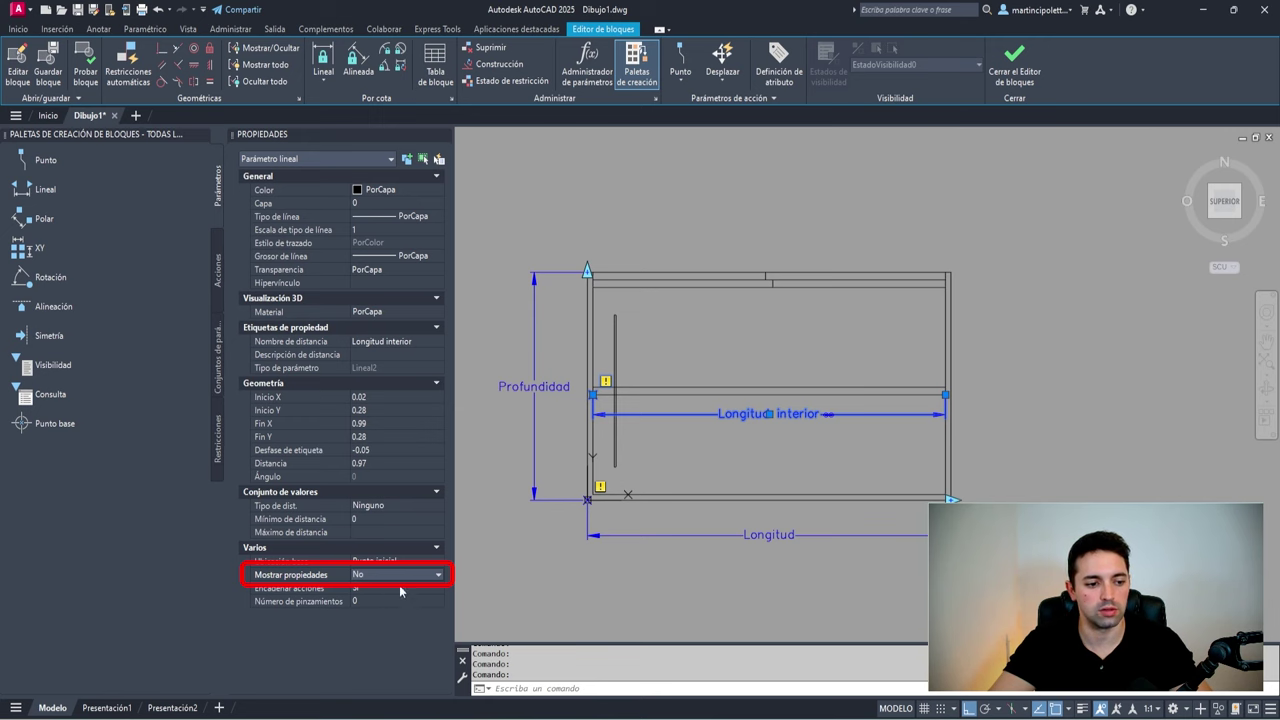
pyautogui.click(737, 457)
pyautogui.press('Escape')
pyautogui.moveTo(780, 329); pyautogui.dragTo(735, 312, button='middle')
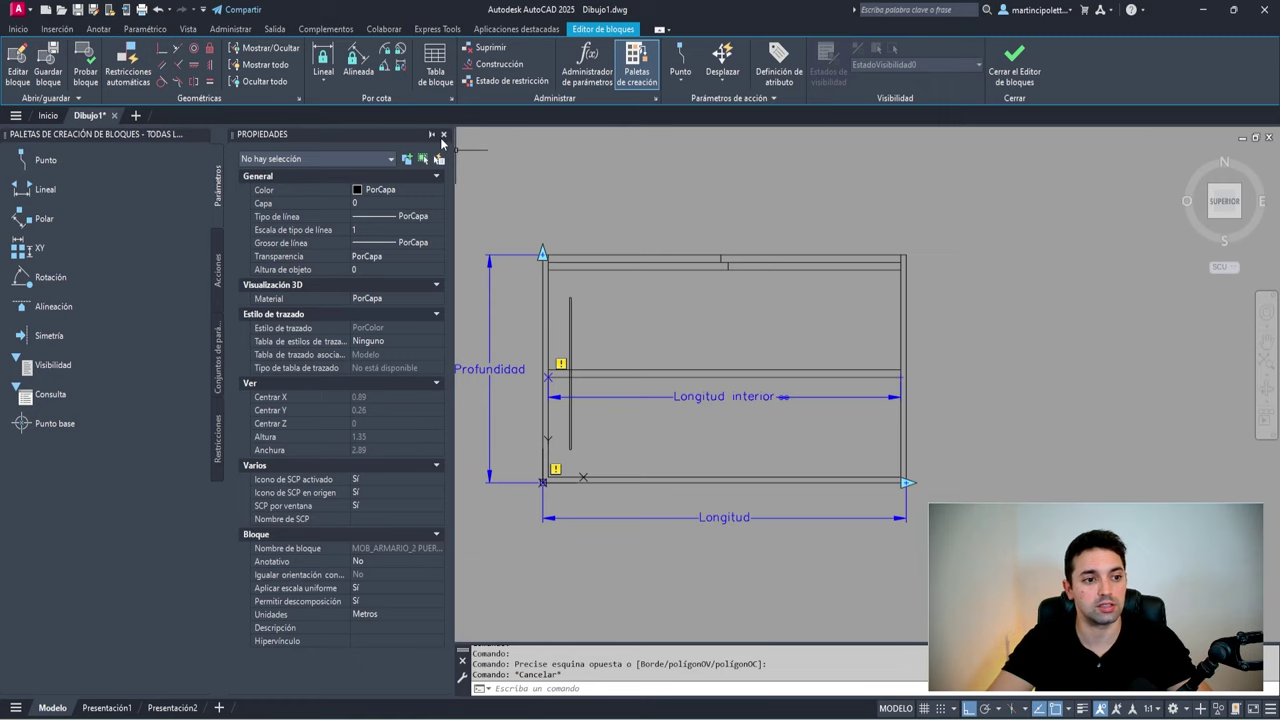
pyautogui.click(445, 135)
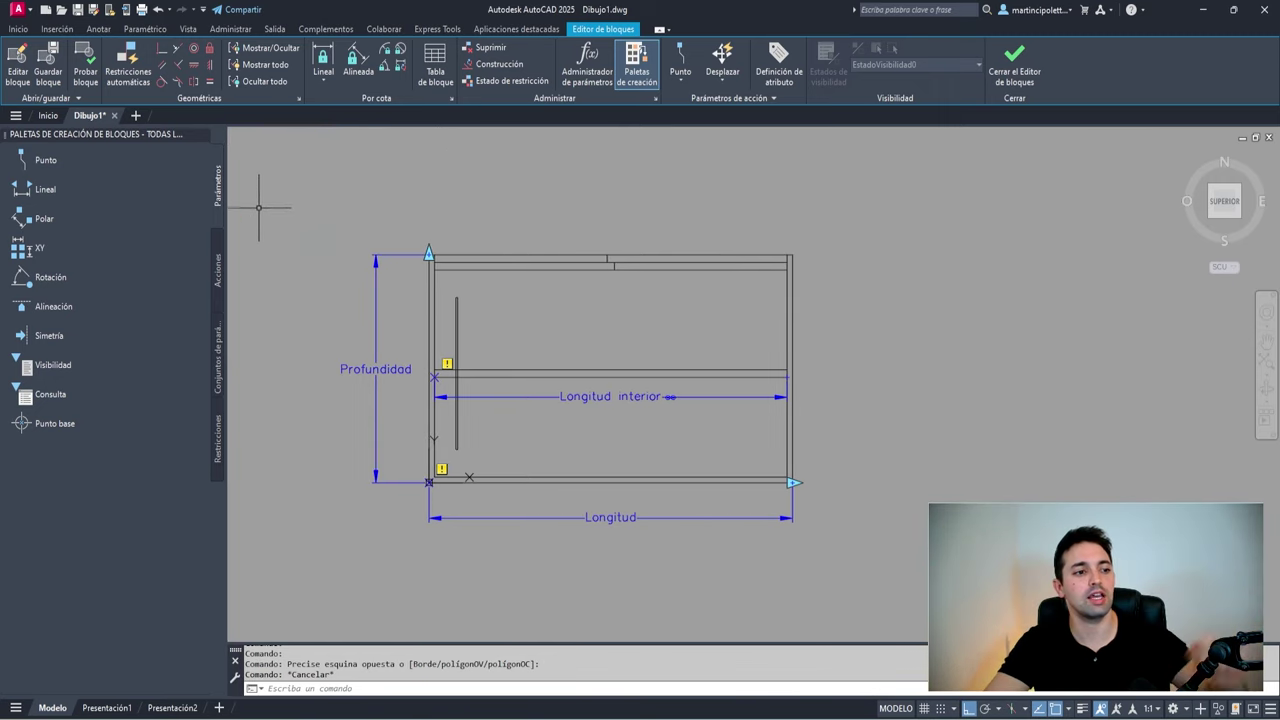
# Start a stretch action (Estiramiento) on the Longitud parameter and associate it with the parameter's lower-right end point
pyautogui.click(220, 270)
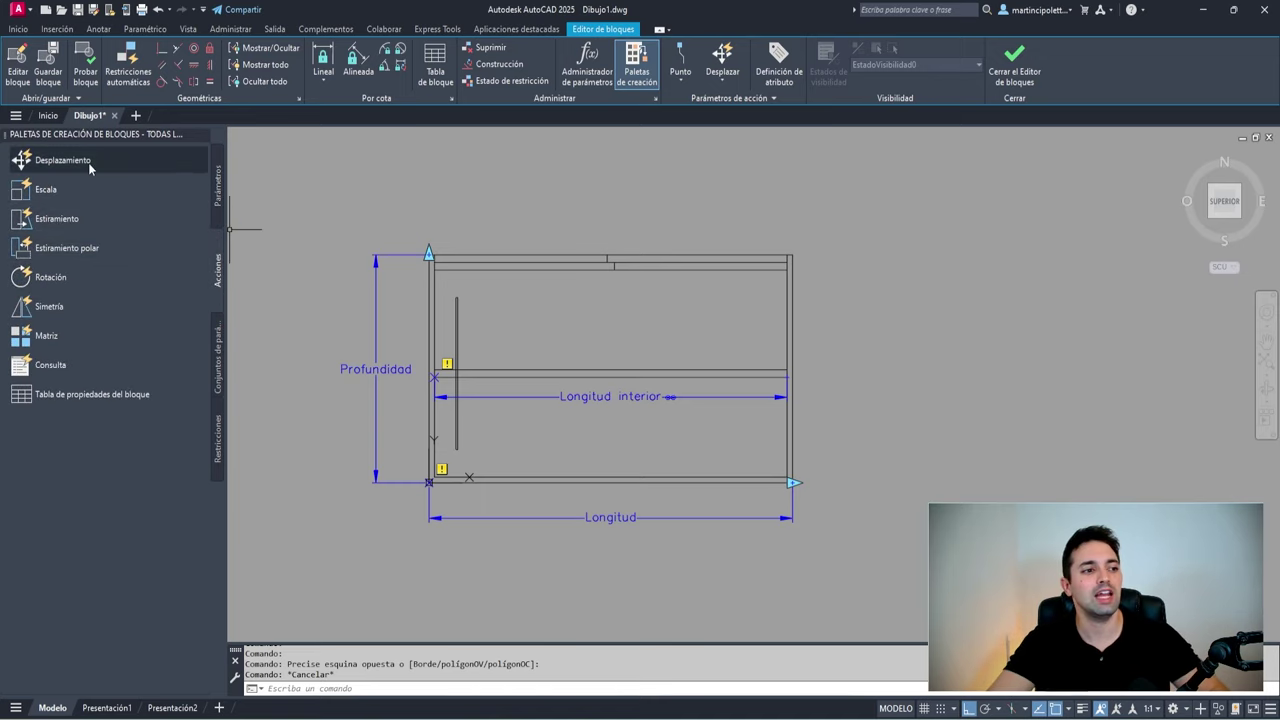
pyautogui.click(52, 222)
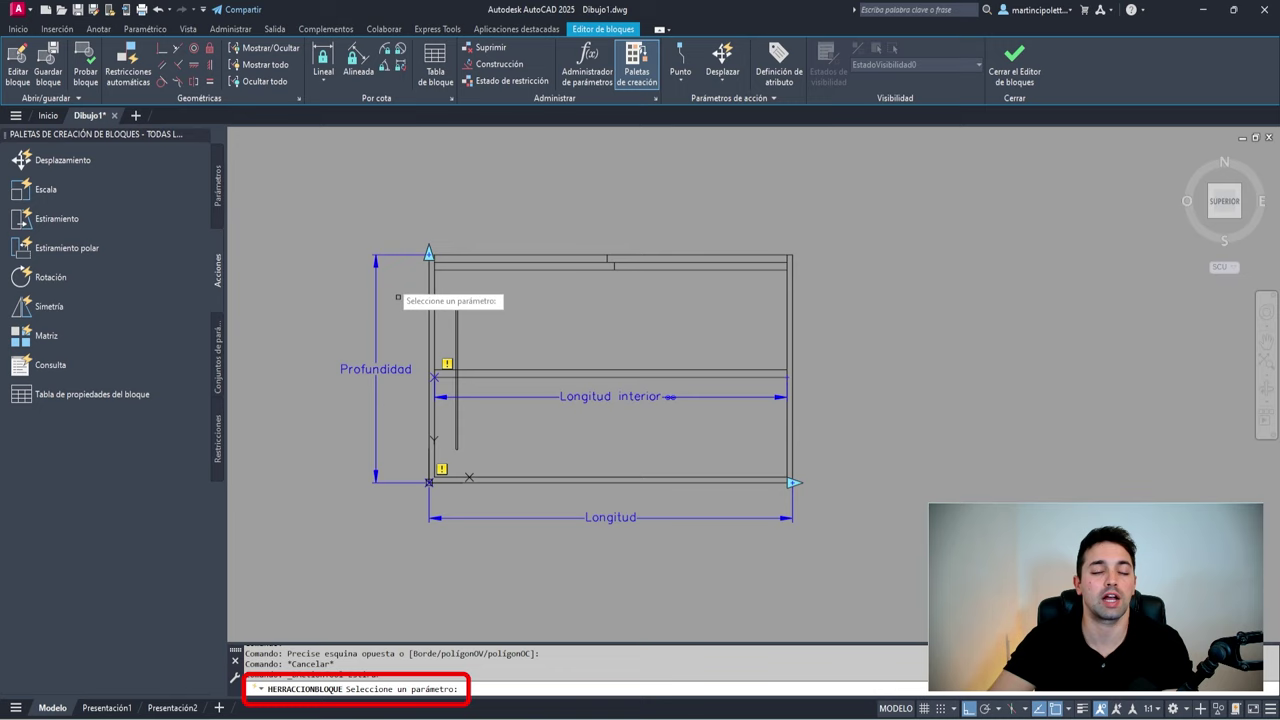
pyautogui.click(660, 517)
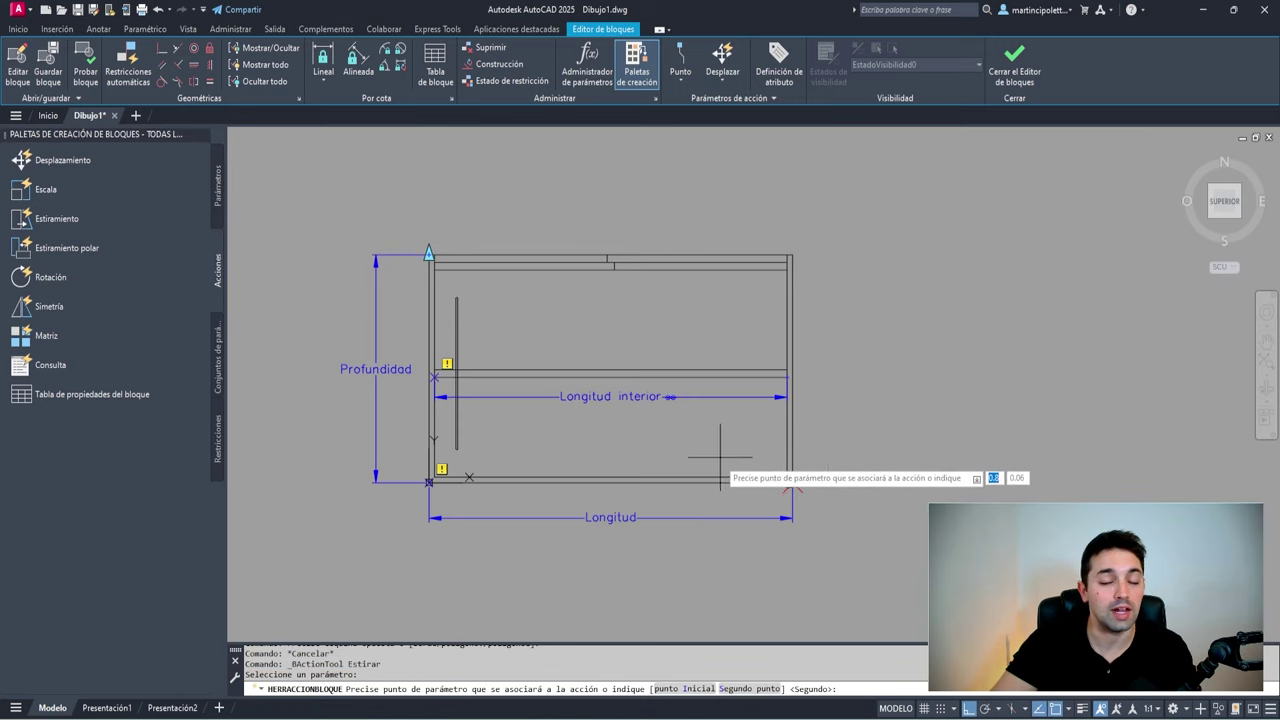
pyautogui.scroll(2, 720, 455)
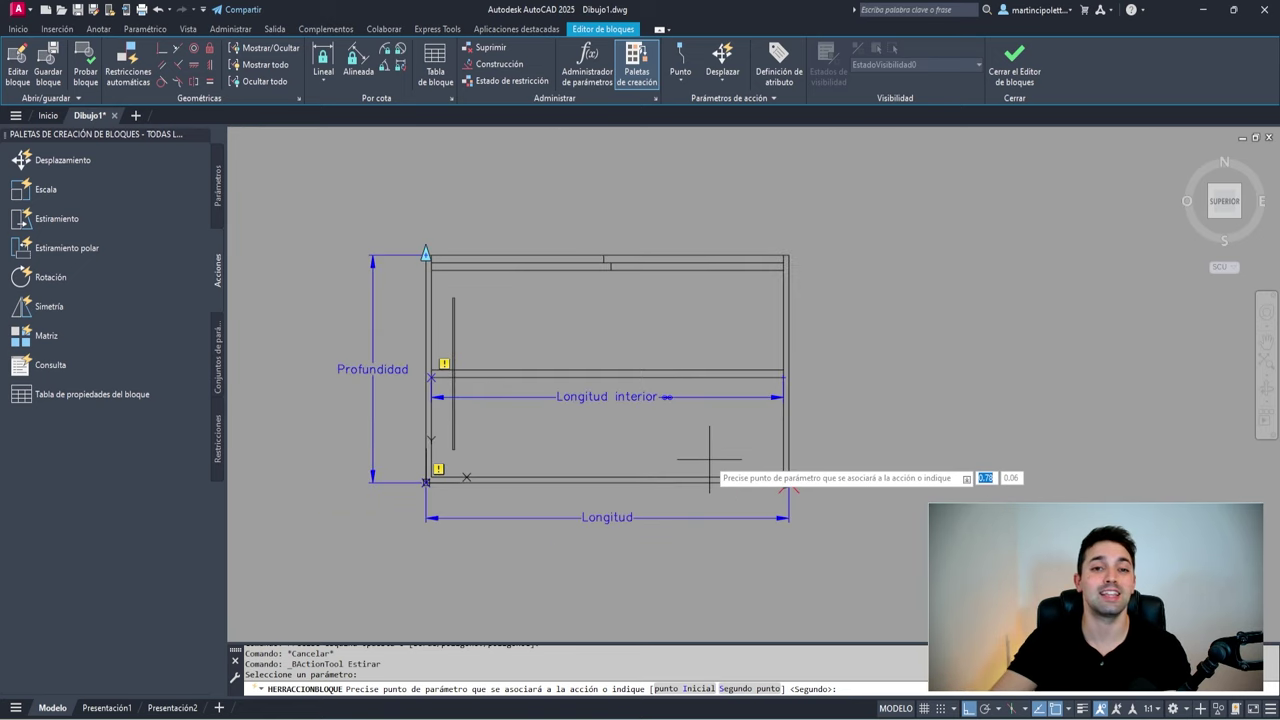
pyautogui.scroll(-2, 718, 460)
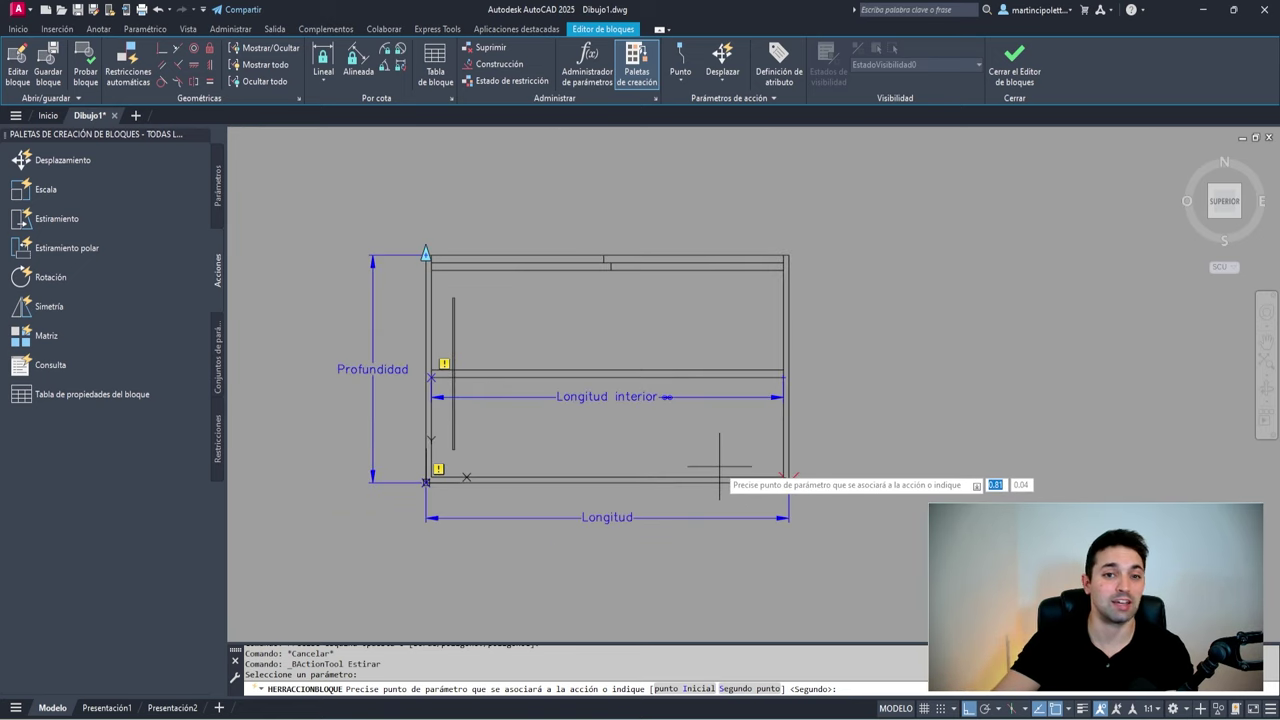
pyautogui.click(790, 483)
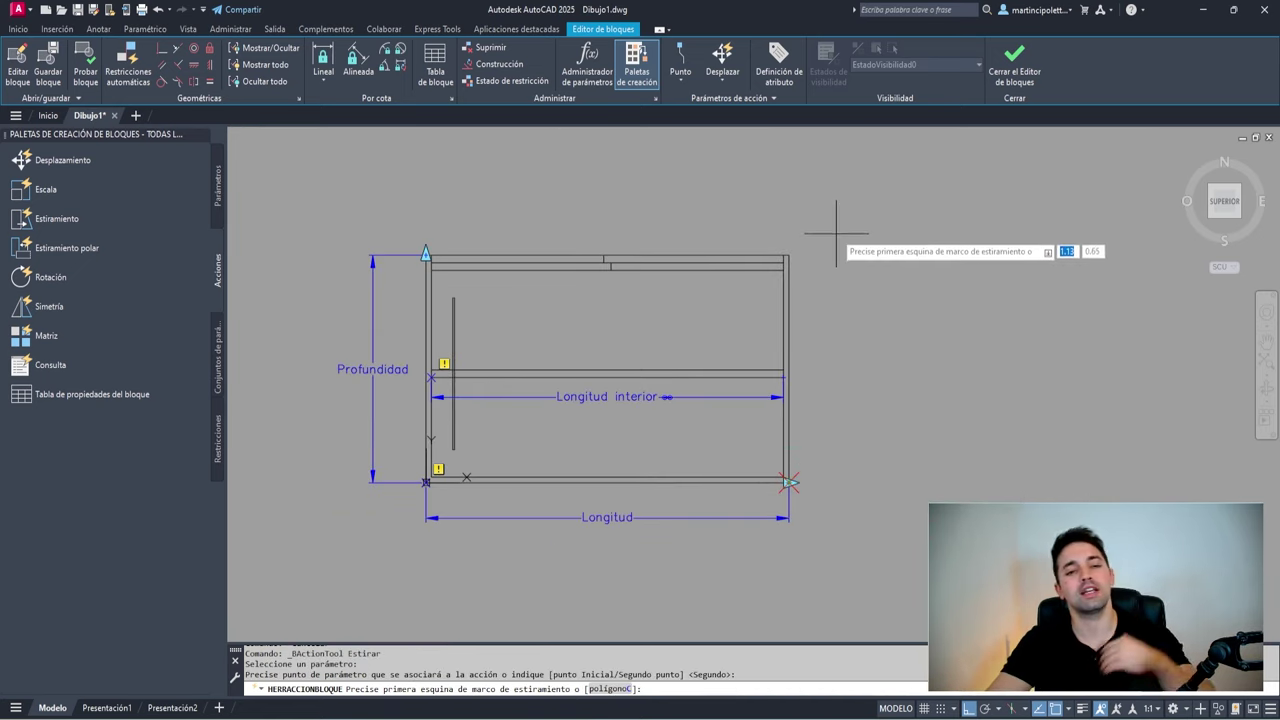
# Frame the wardrobe's whole right side for stretching, including the crossed objects and Longitud interior, and place the action label outside the lower-right corner
pyautogui.click(895, 178)
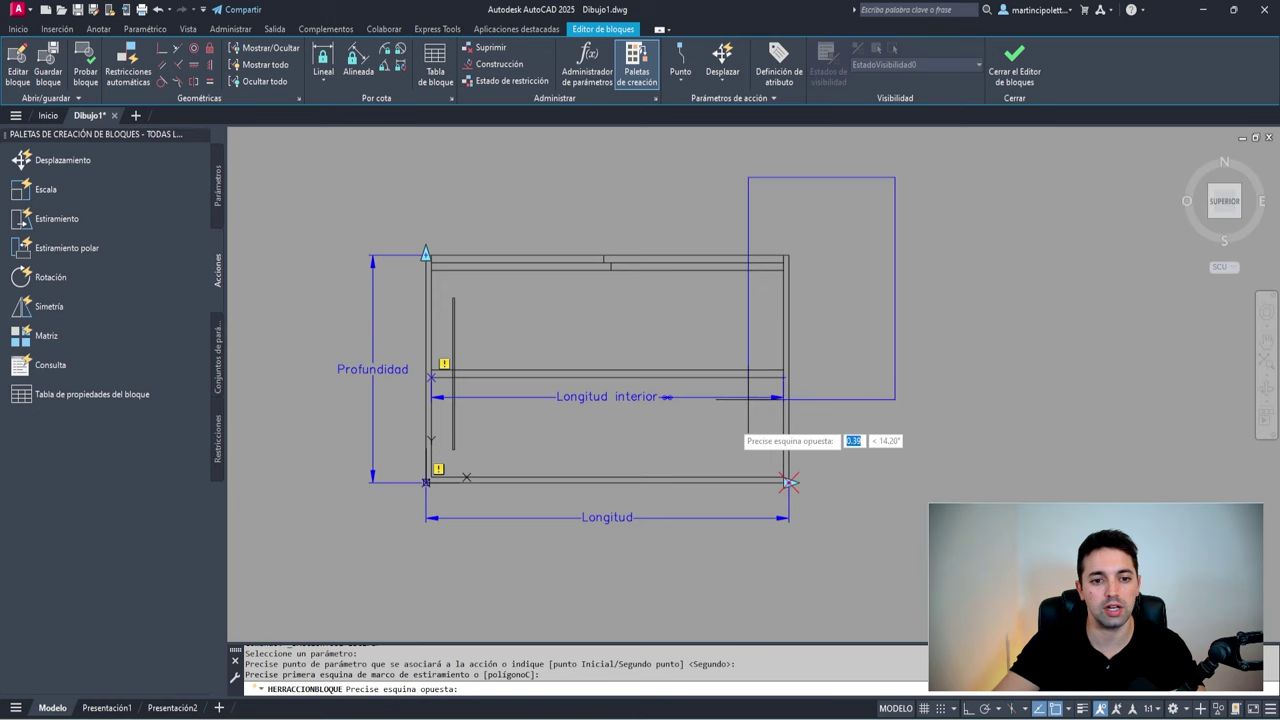
pyautogui.click(691, 564)
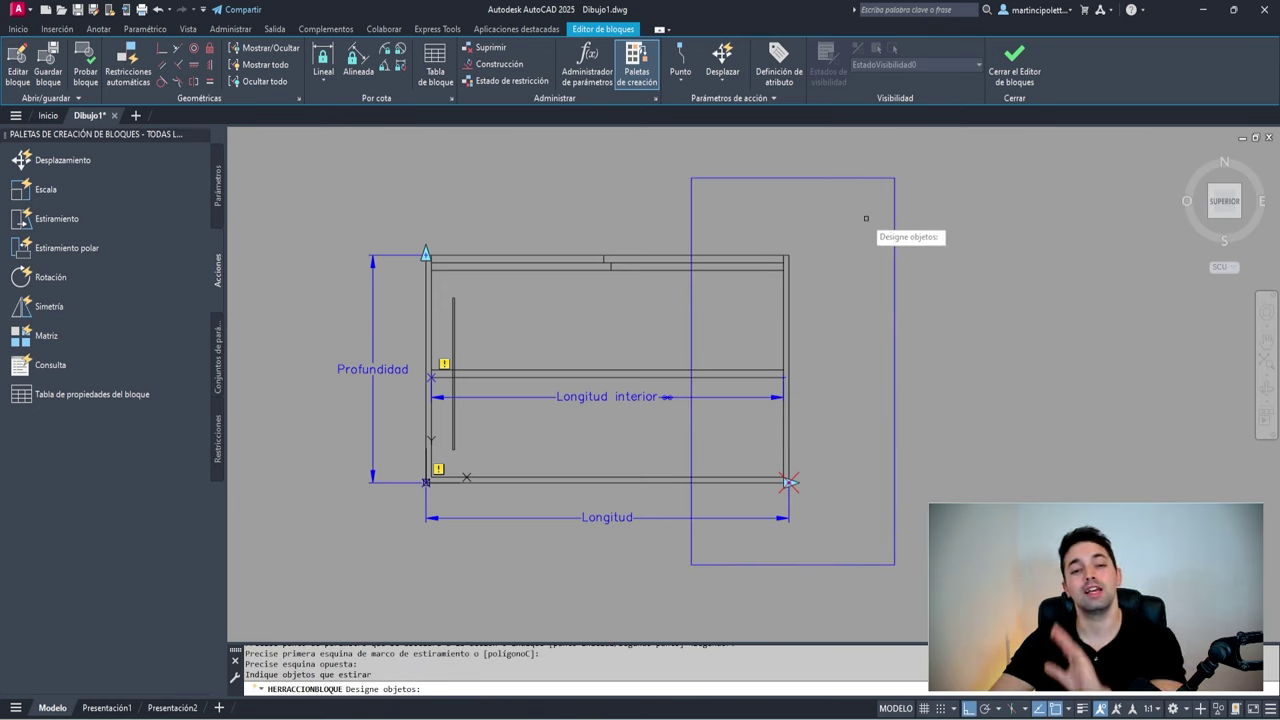
pyautogui.click(740, 526)
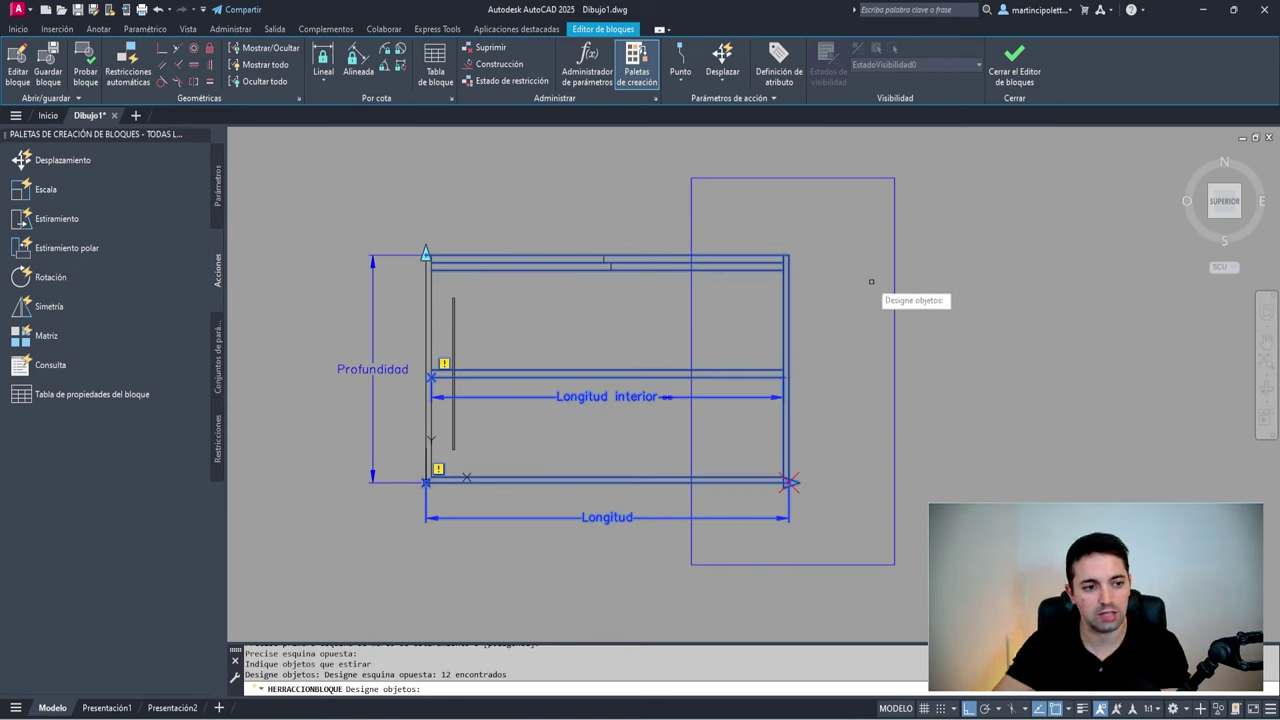
pyautogui.press('Return')
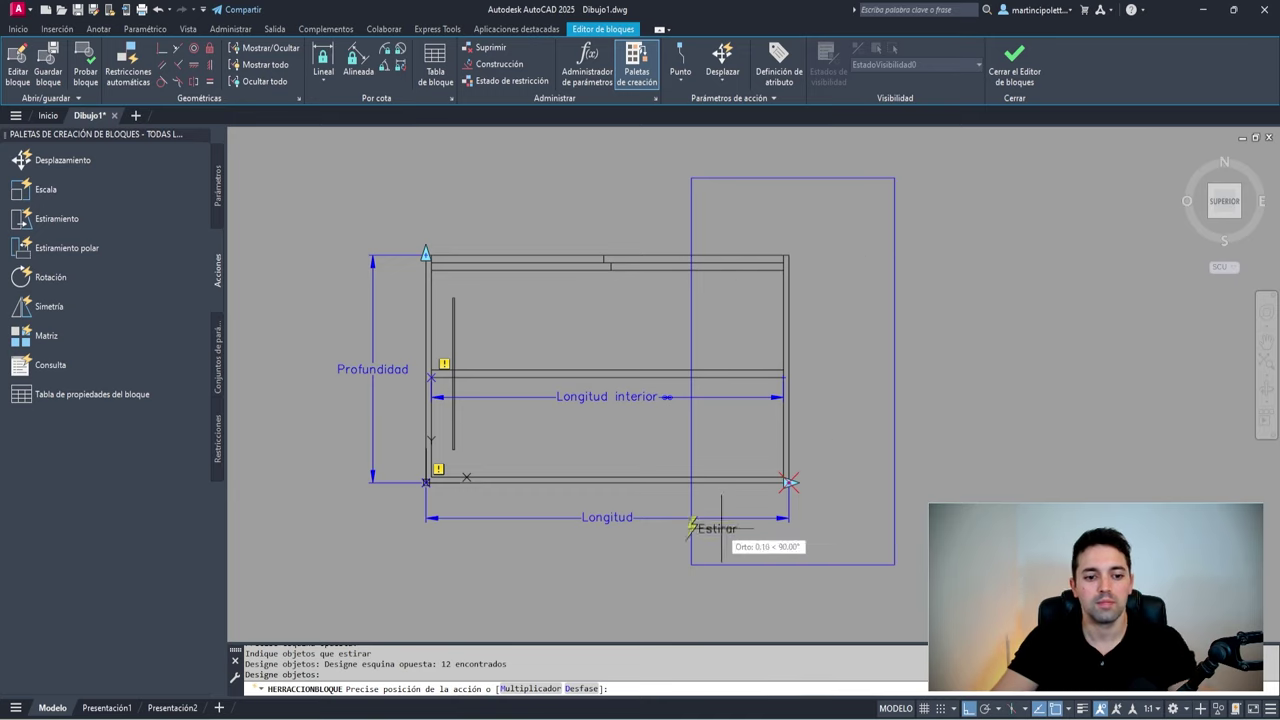
pyautogui.press('F8')
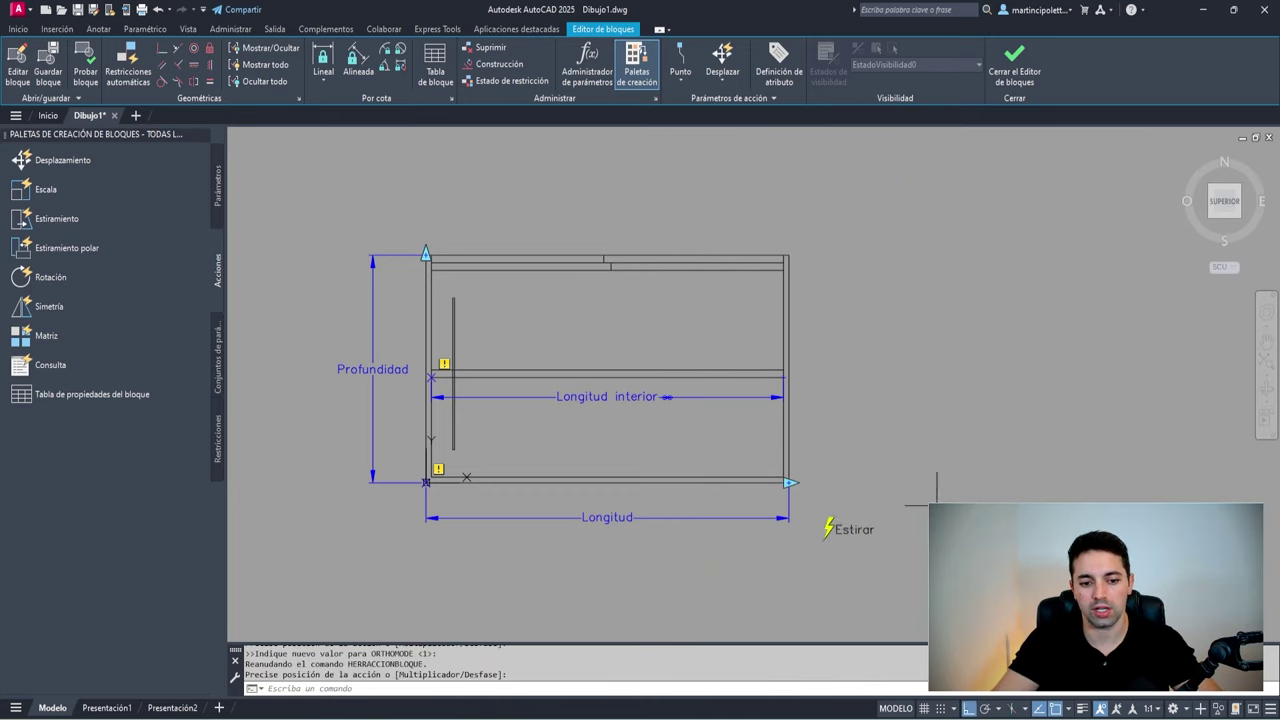
# Examine the wardrobe's geometry, especially the two short end lines where the sliding doors overlap at the middle of the upper side
pyautogui.scroll(3, 823, 516)
pyautogui.scroll(-5, 829, 514)
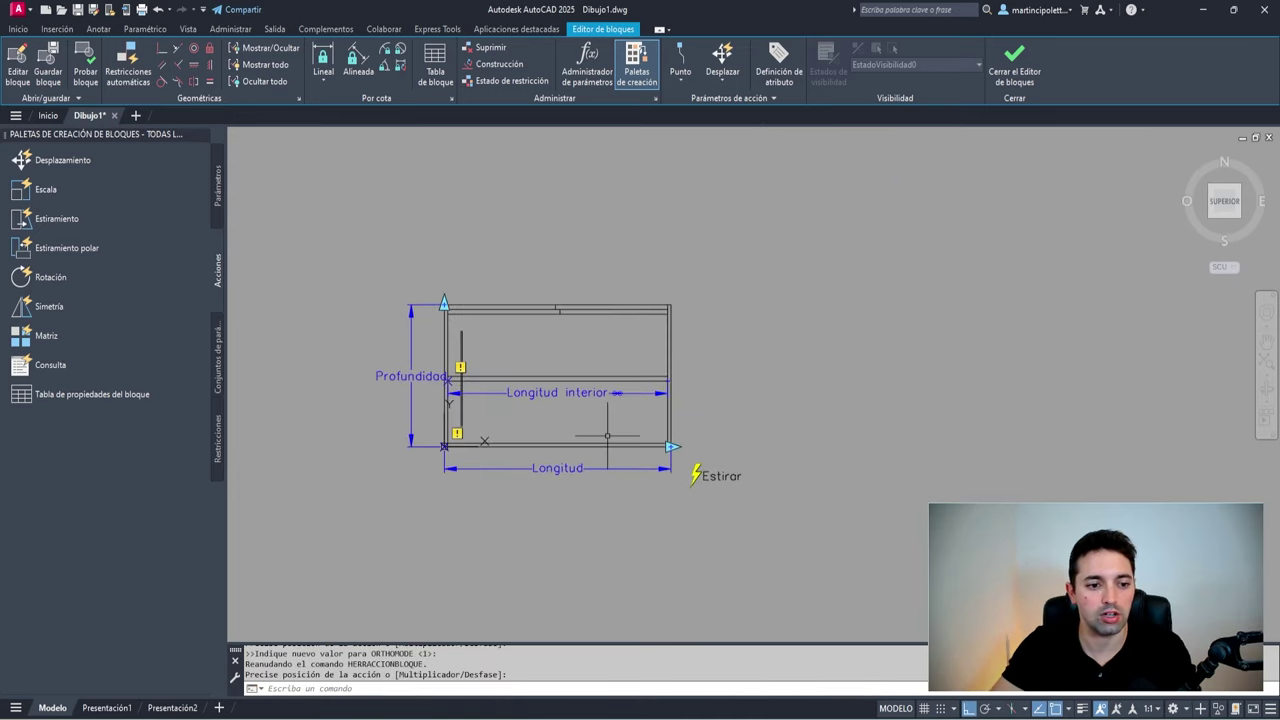
pyautogui.moveTo(611, 434); pyautogui.dragTo(685, 436, button='middle')
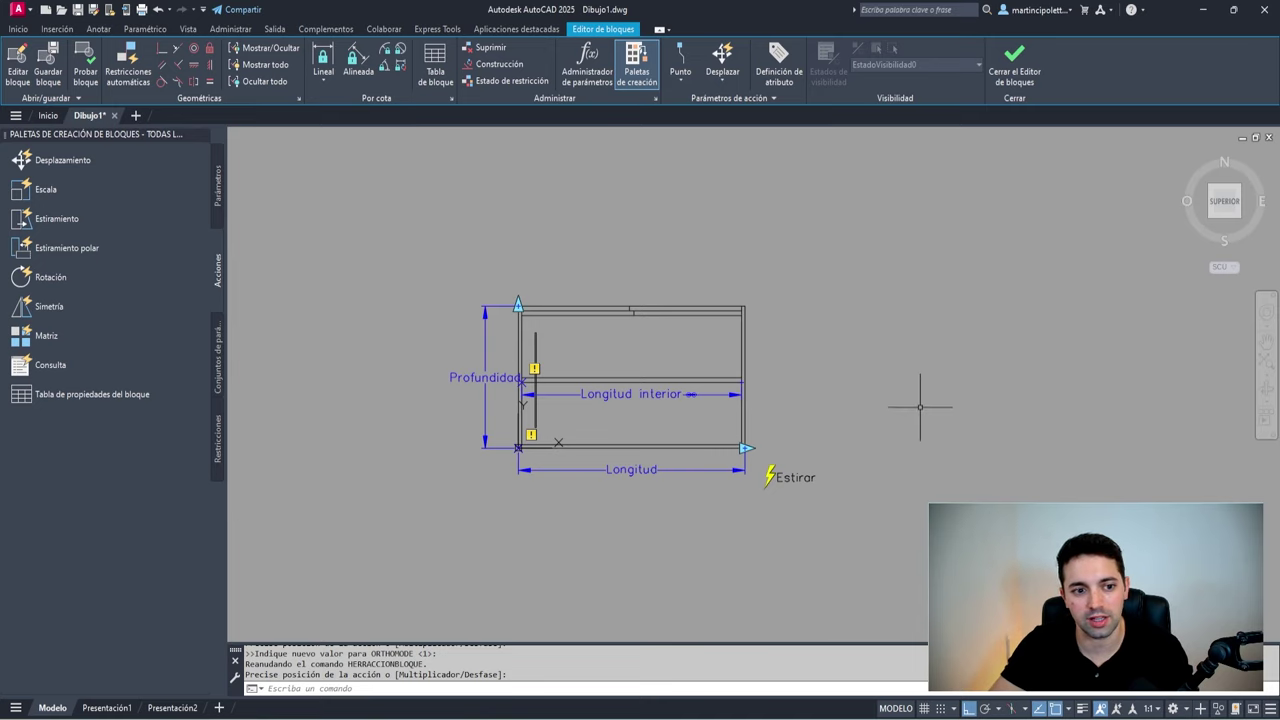
pyautogui.scroll(3, 628, 318)
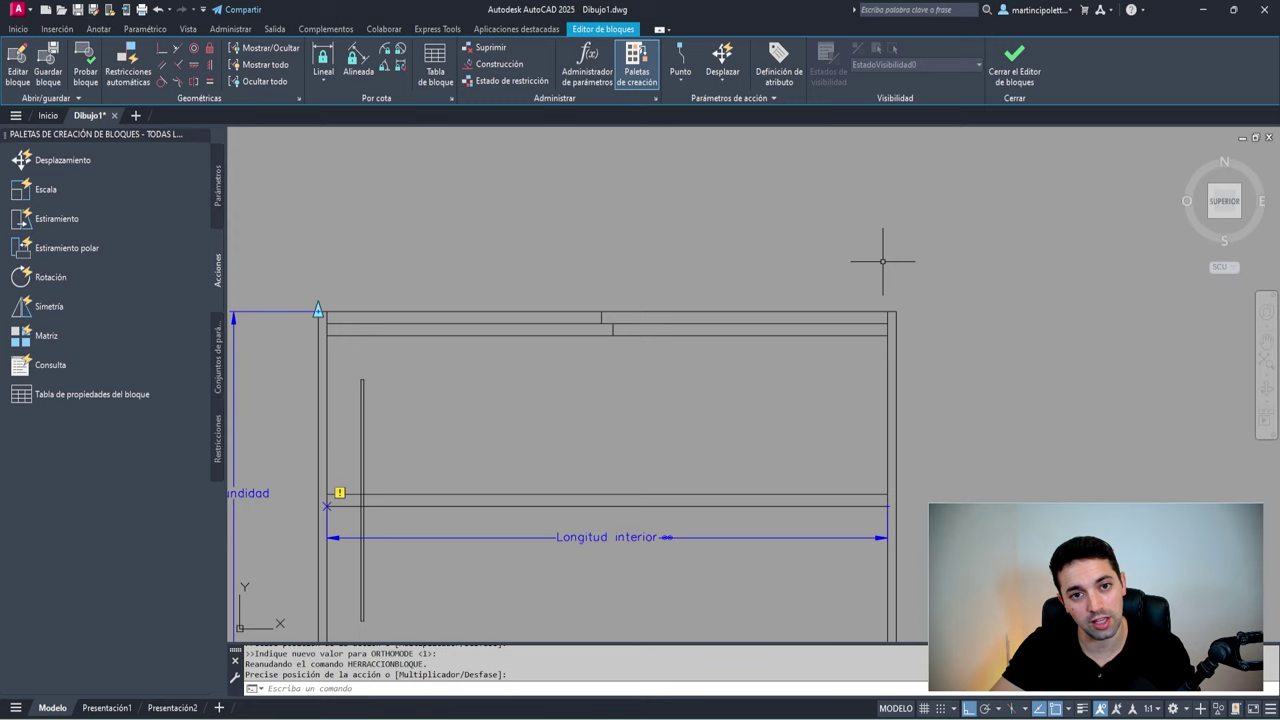
pyautogui.scroll(-2, 882, 261)
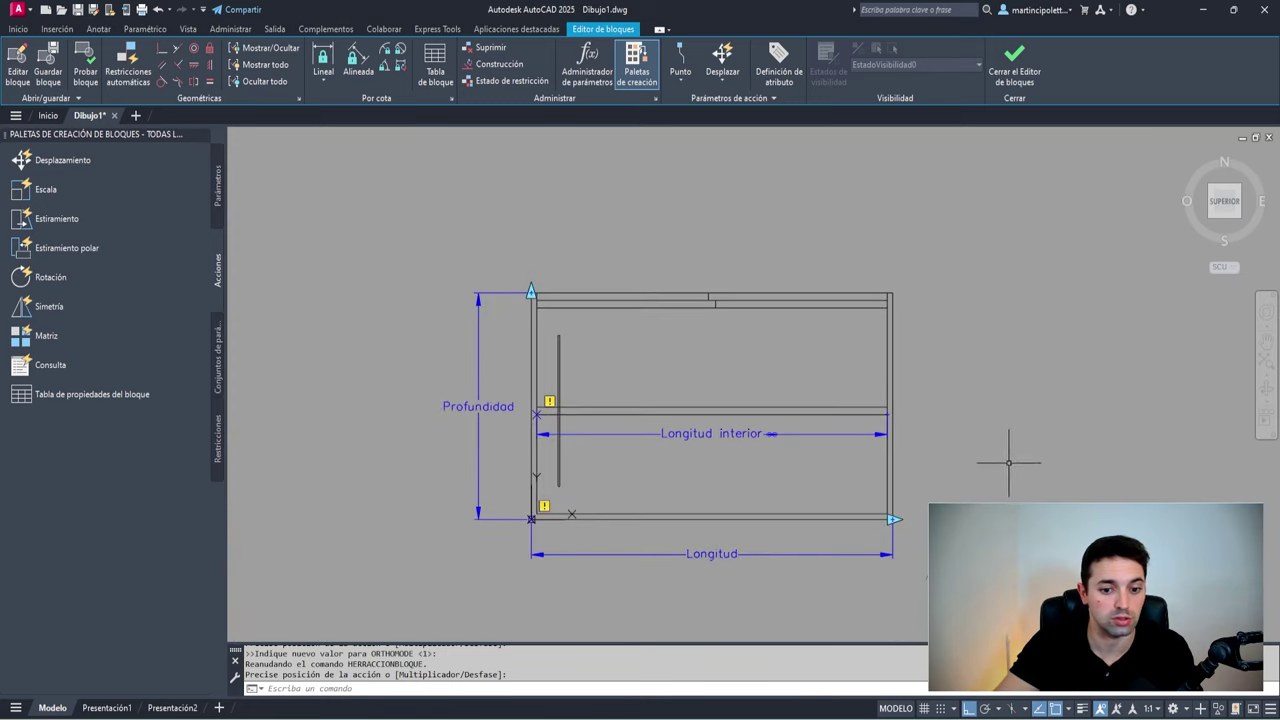
pyautogui.press('Escape')
pyautogui.moveTo(1008, 462); pyautogui.dragTo(939, 431, button='middle')
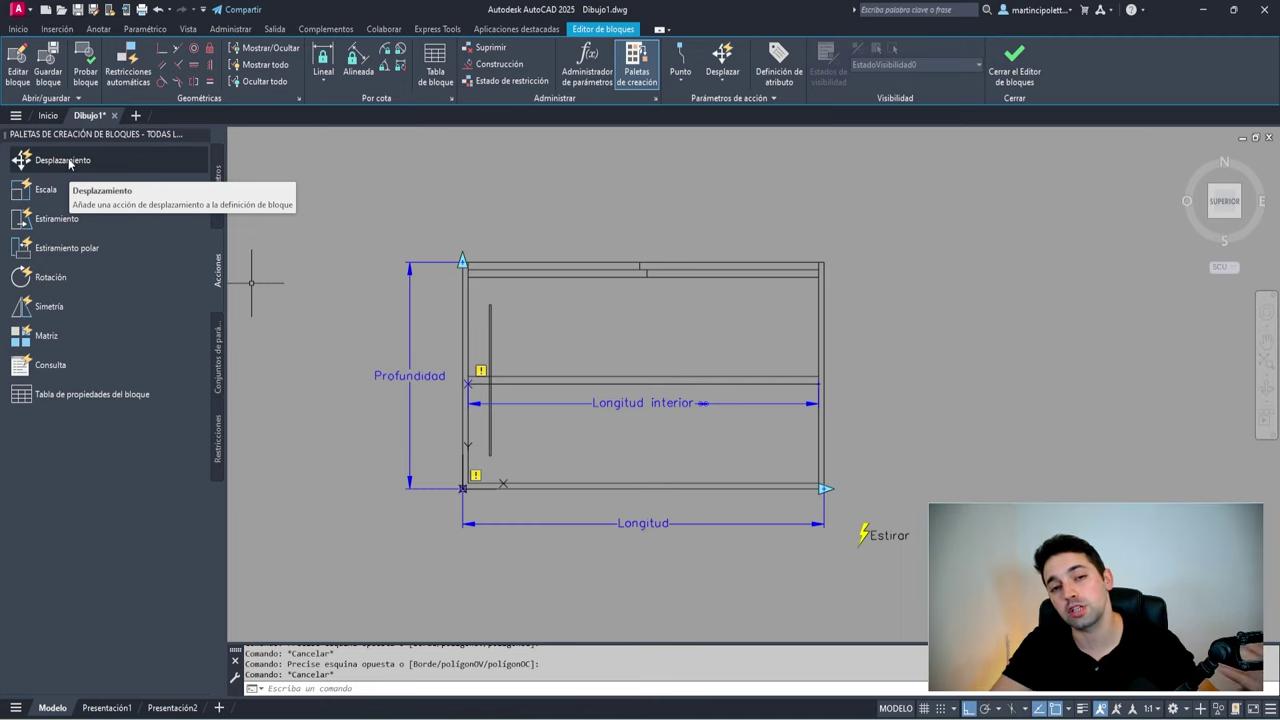
pyautogui.click(636, 264)
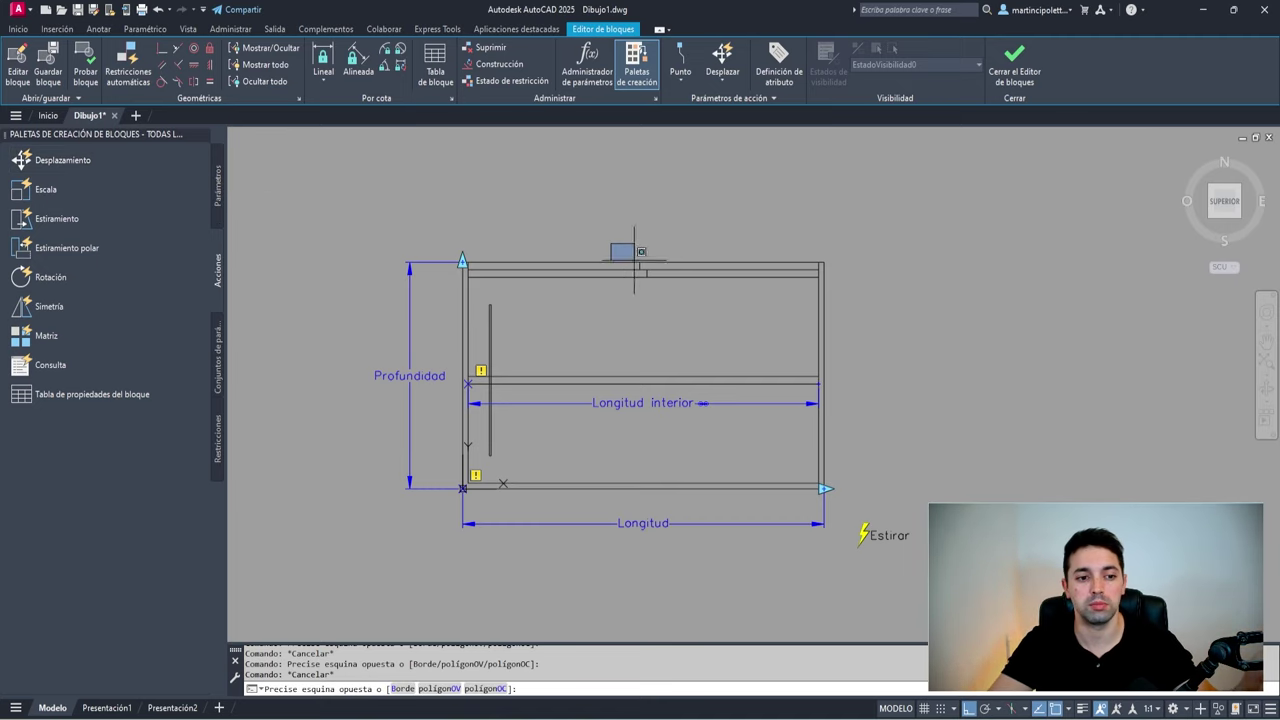
pyautogui.scroll(9, 651, 262)
pyautogui.moveTo(557, 266); pyautogui.dragTo(646, 309, button='middle')
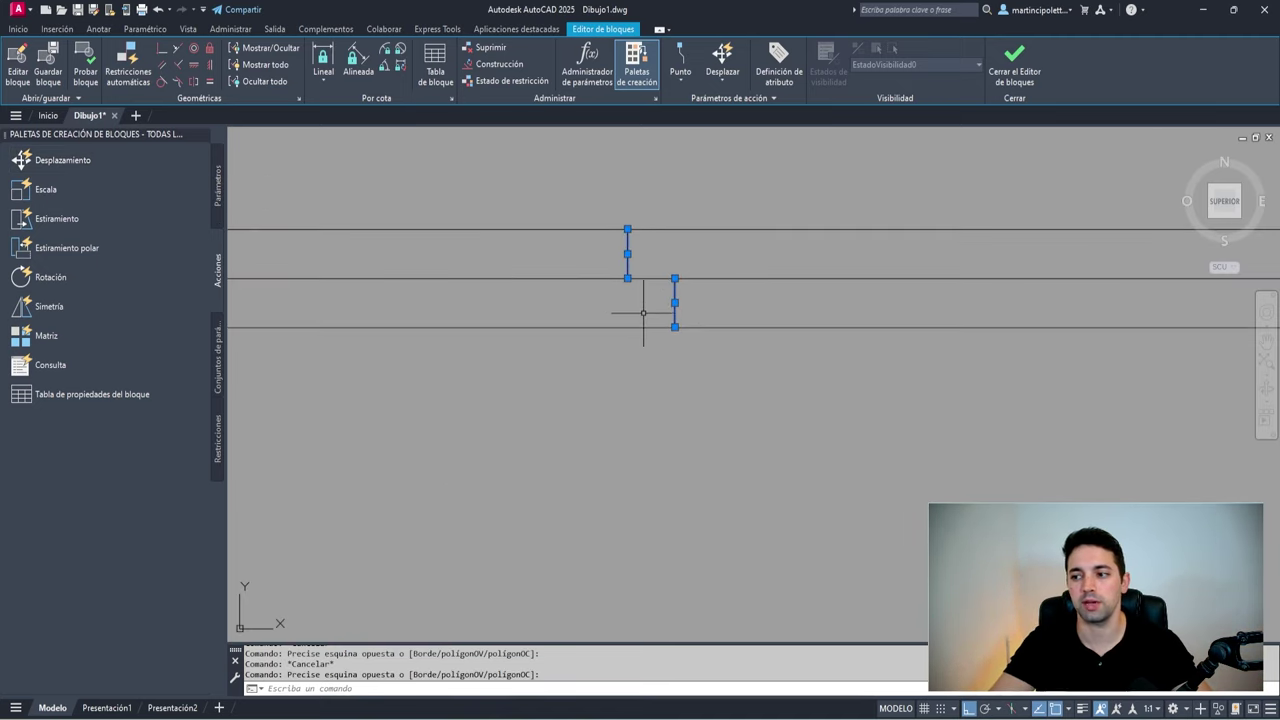
pyautogui.scroll(-9, 646, 309)
pyautogui.press('Escape')
pyautogui.scroll(-6, 625, 343)
pyautogui.scroll(6, 637, 351)
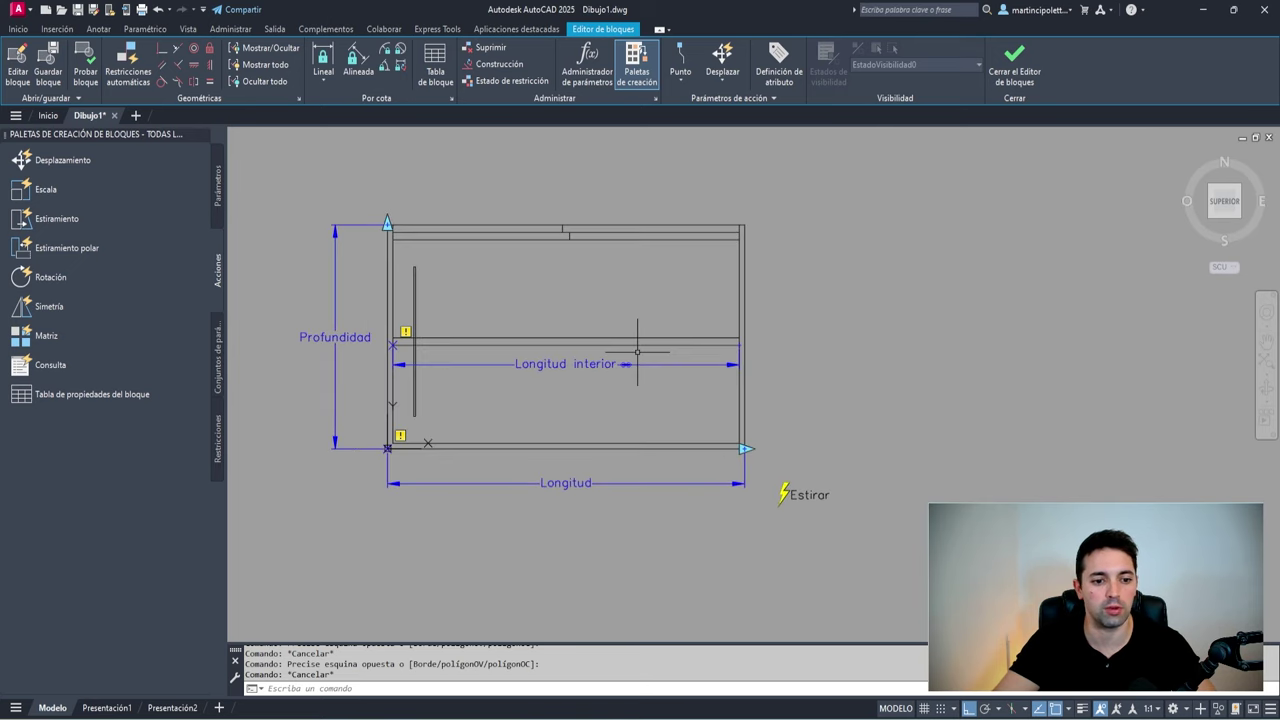
pyautogui.click(668, 185)
pyautogui.click(641, 286)
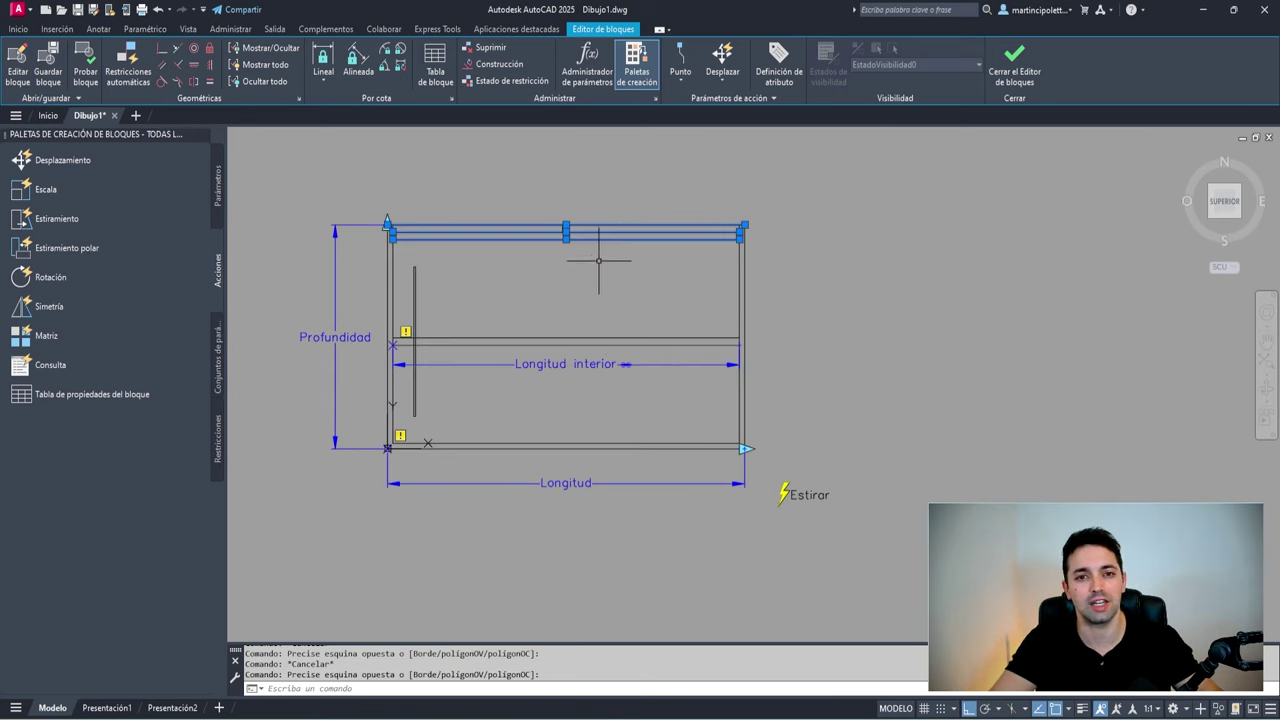
pyautogui.press('Escape')
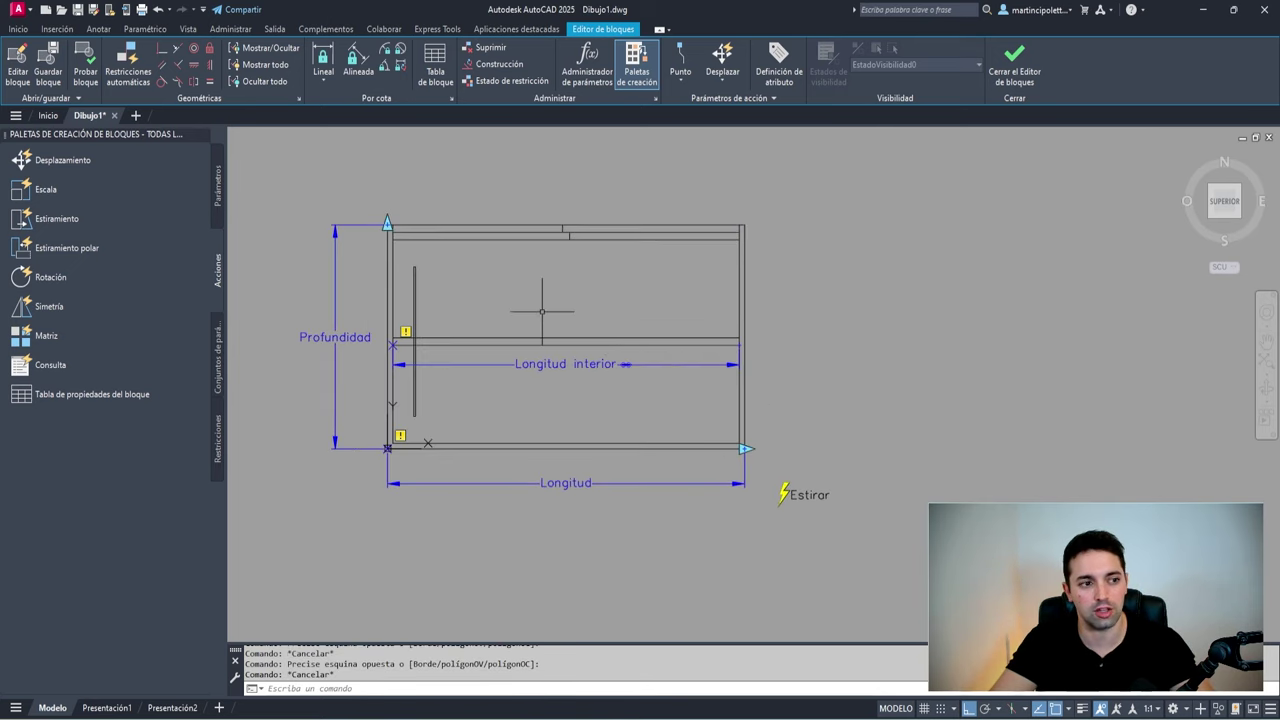
# Start a move action (Desplazamiento) on the Longitud parameter and associate it with the parameter's lower-right end point
pyautogui.click(82, 164)
pyautogui.click(595, 484)
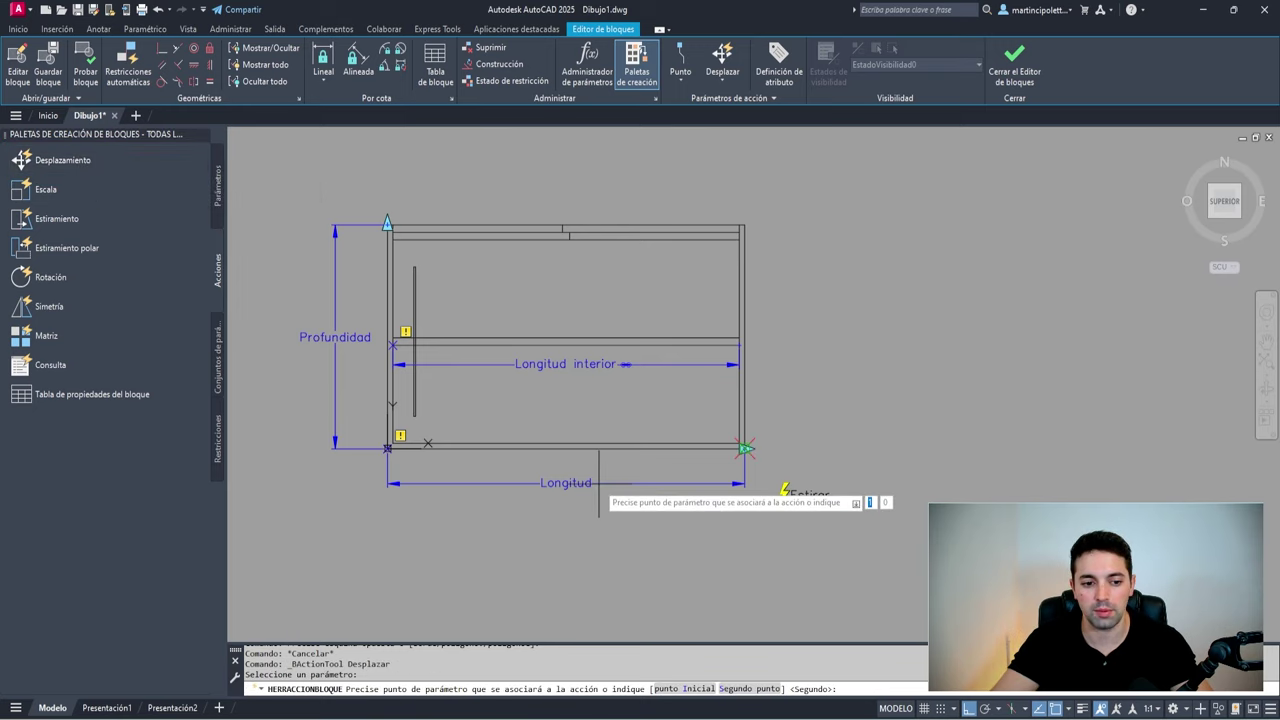
pyautogui.scroll(2, 600, 478)
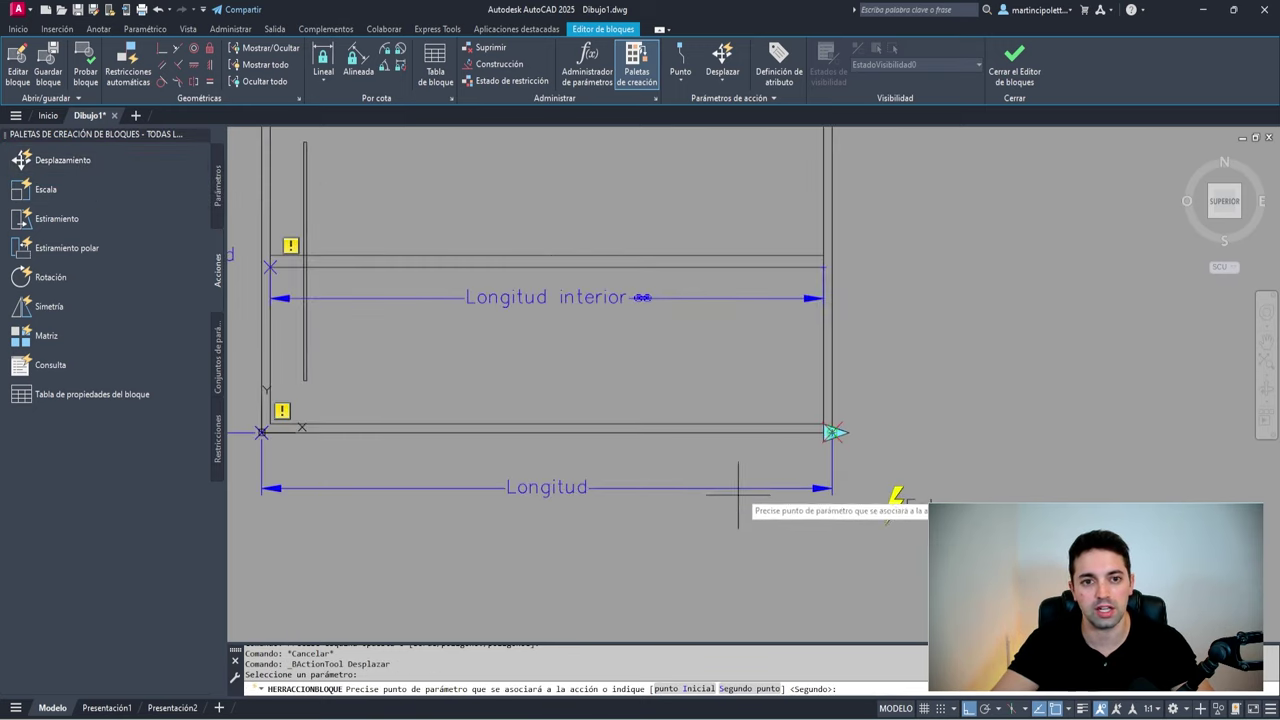
pyautogui.click(833, 433)
pyautogui.scroll(-5, 829, 430)
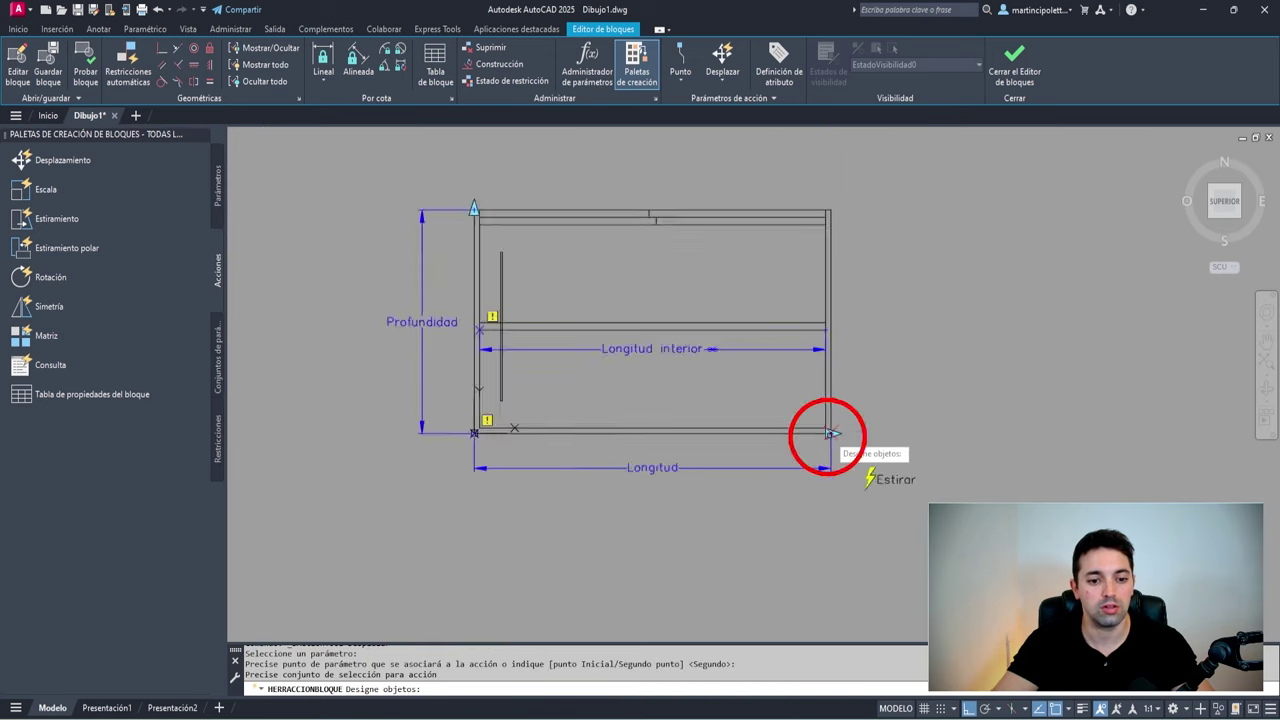
# Choose the two short end lines of the overlapping doors as the objects to move and place the action label below Estirar
pyautogui.scroll(3, 749, 480)
pyautogui.click(526, 212)
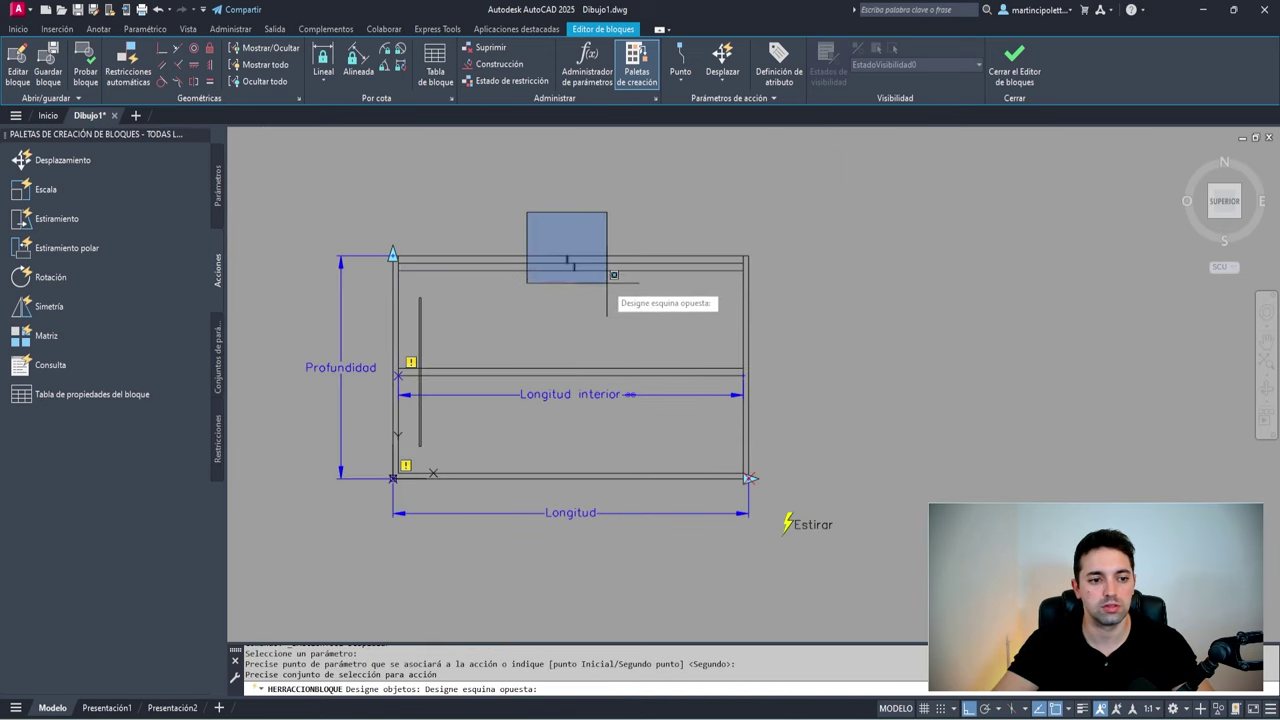
pyautogui.click(630, 325)
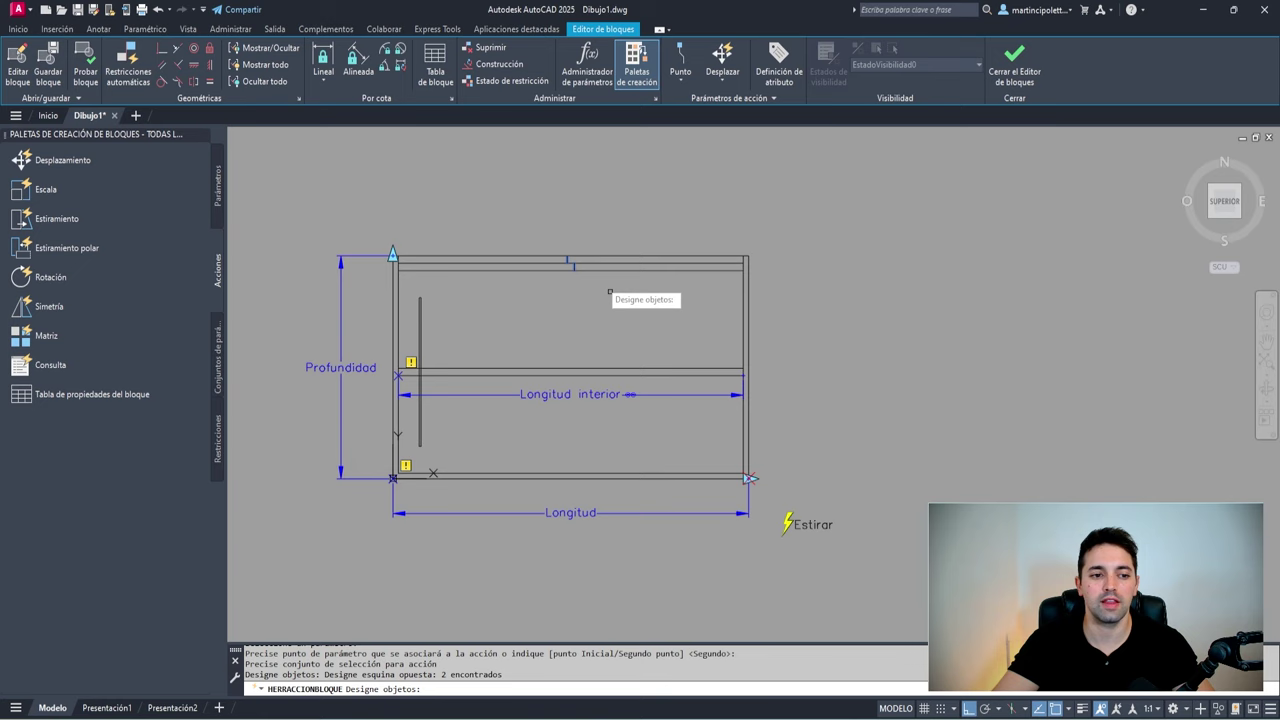
pyautogui.click(531, 205)
pyautogui.click(632, 326)
pyautogui.scroll(4, 565, 288)
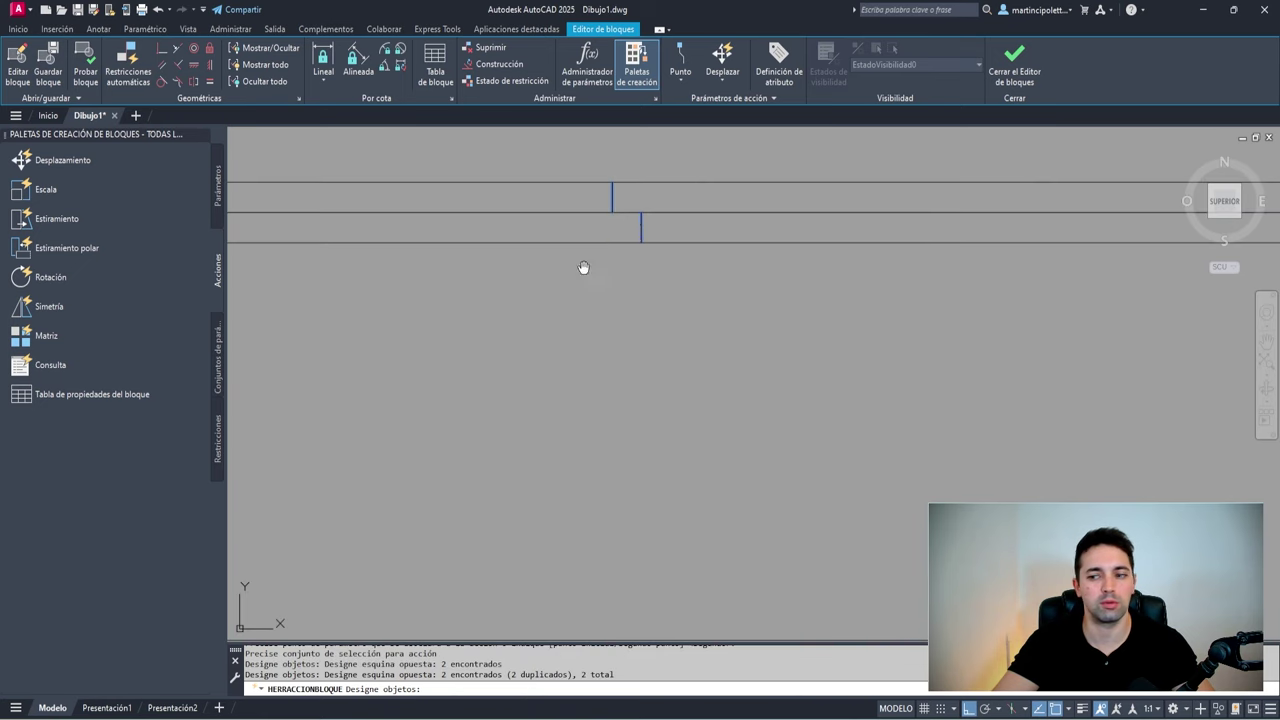
pyautogui.scroll(-4, 620, 320)
pyautogui.press('Return')
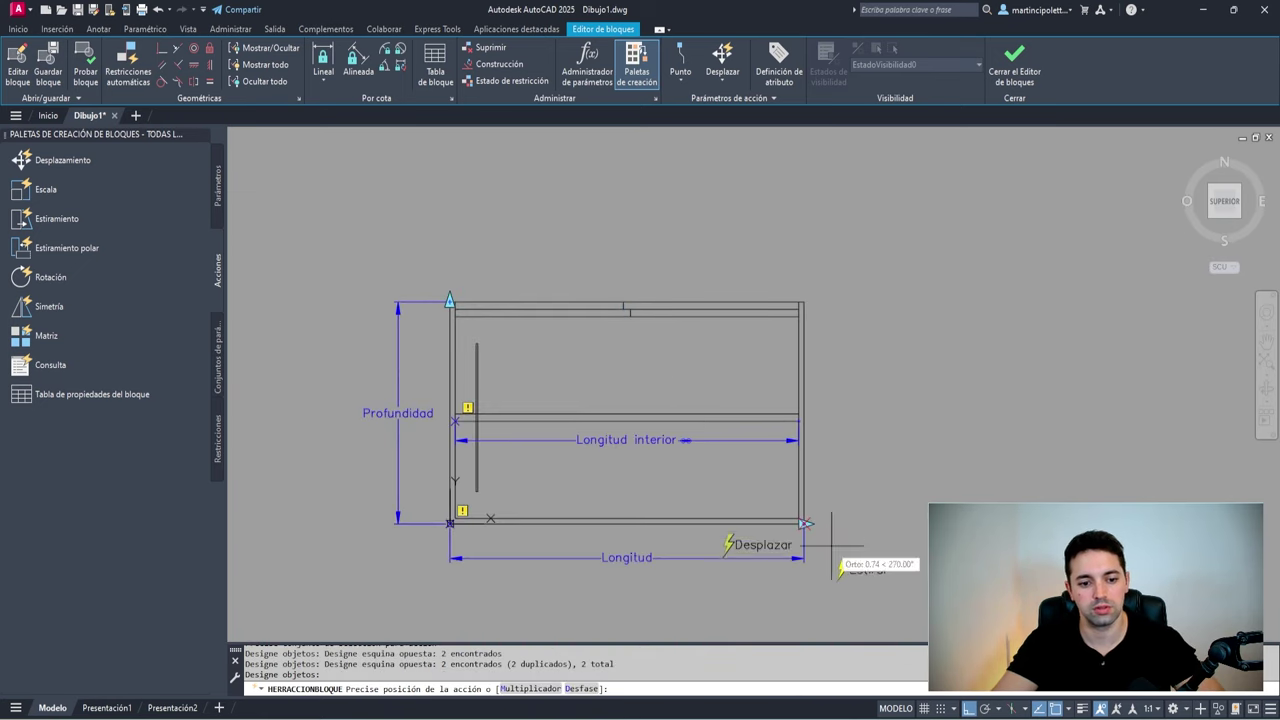
pyautogui.press('F8')
pyautogui.moveTo(860, 605); pyautogui.dragTo(832, 543, button='middle')
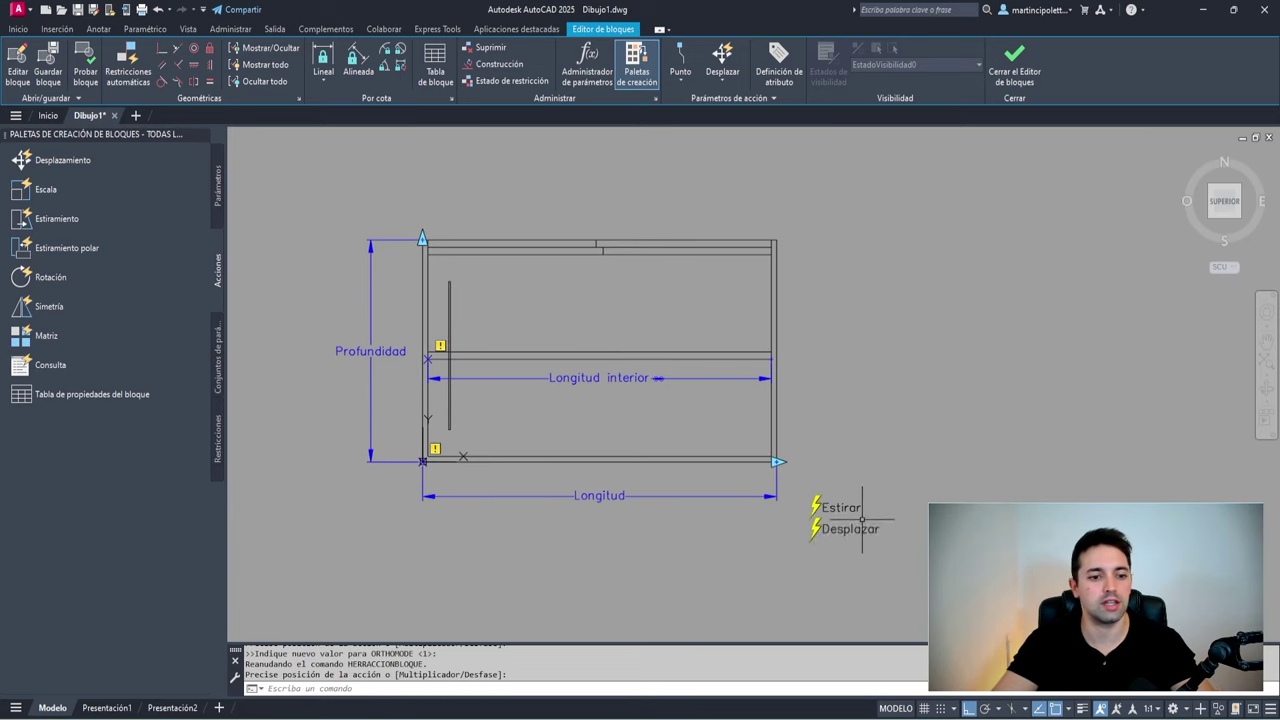
pyautogui.press('Escape')
# Set Multiplicador de distancia to 0.5 for the Desplazar action
pyautogui.moveTo(705, 504); pyautogui.dragTo(757, 514, button='middle')
pyautogui.scroll(2, 757, 514)
pyautogui.scroll(-2, 771, 433)
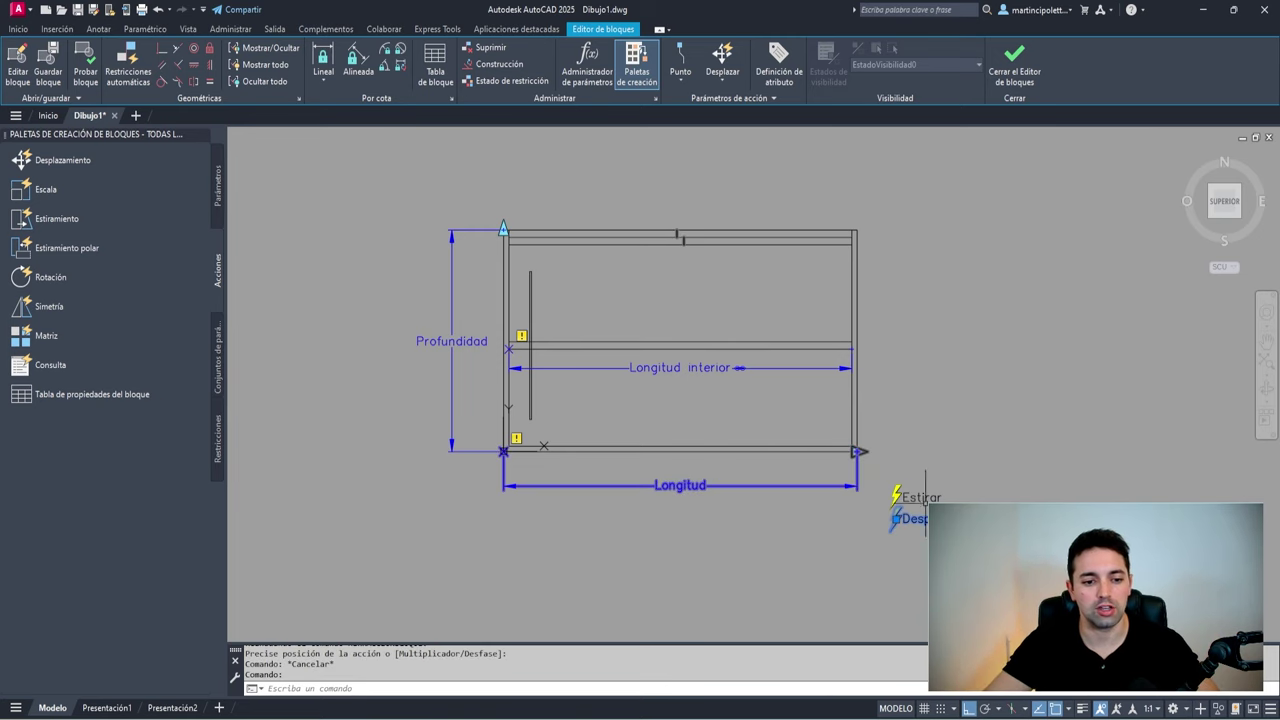
pyautogui.moveTo(922, 519)
pyautogui.mouseDown(button='middle')
pyautogui.moveTo(811, 500)
pyautogui.moveTo(777, 446)
pyautogui.moveTo(833, 411)
pyautogui.mouseUp(button='middle')
pyautogui.doubleClick(805, 500)
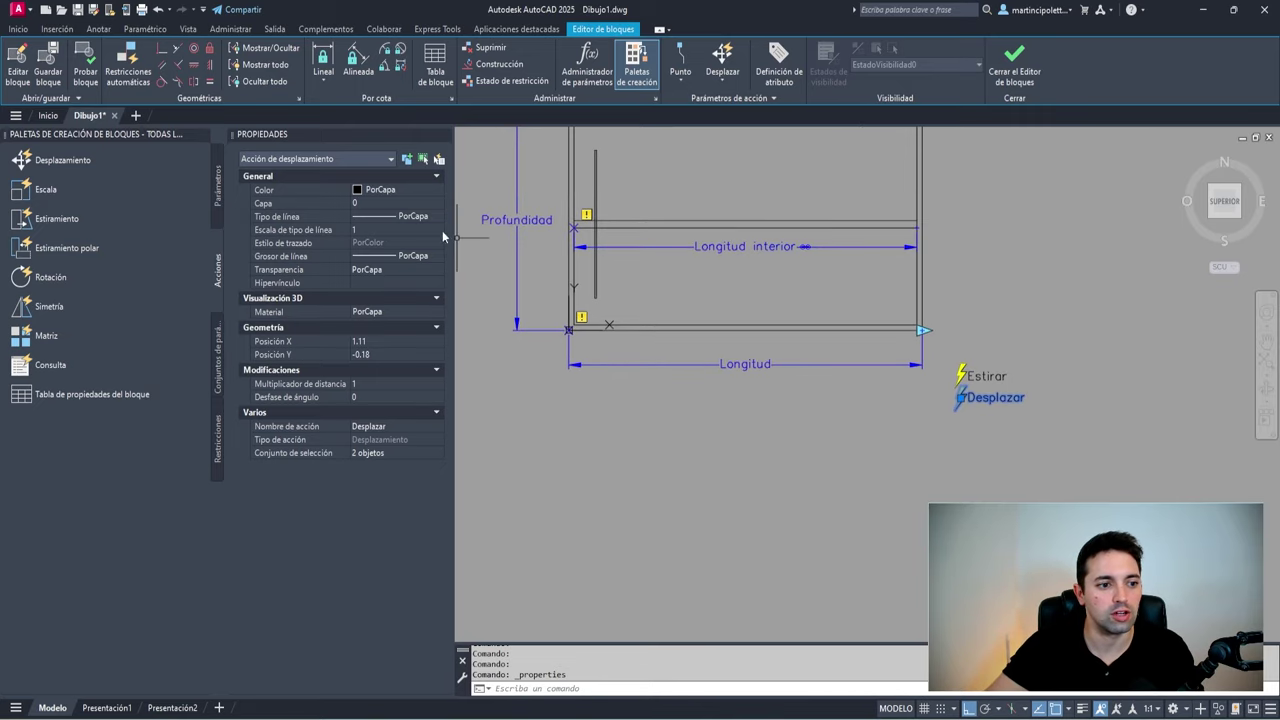
pyautogui.click(299, 384)
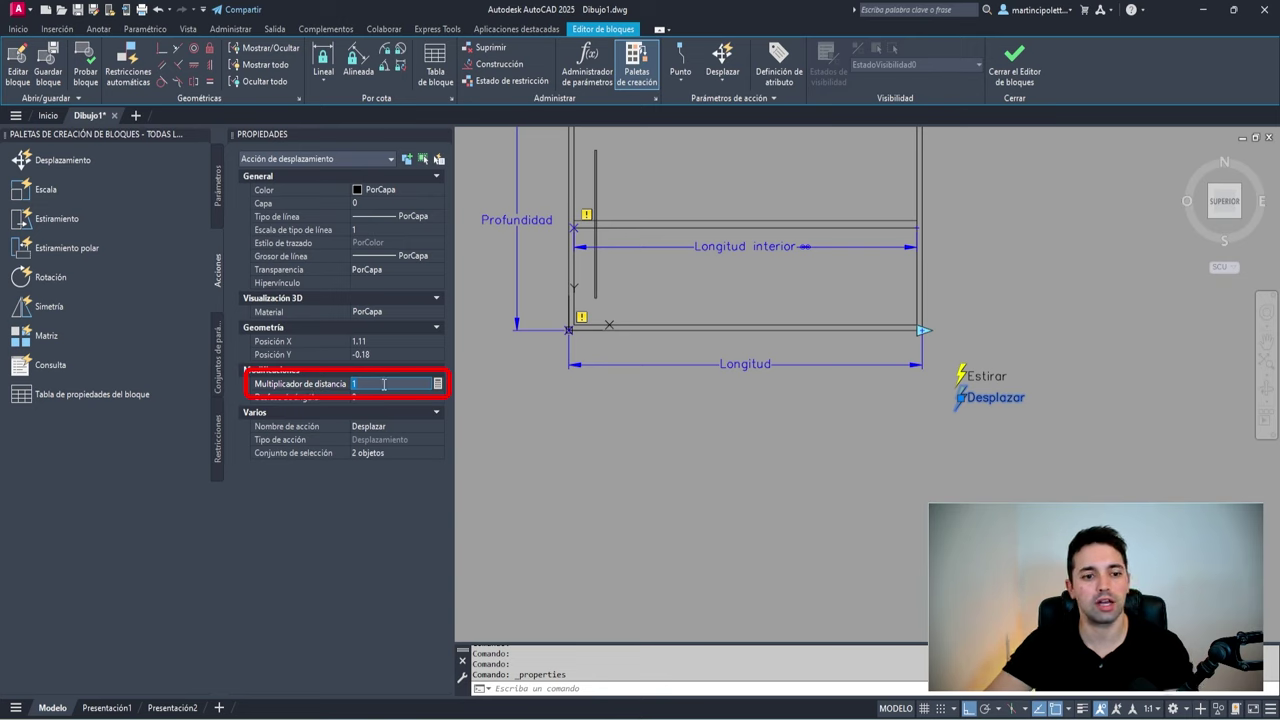
pyautogui.write('0.5')
pyautogui.press('Return')
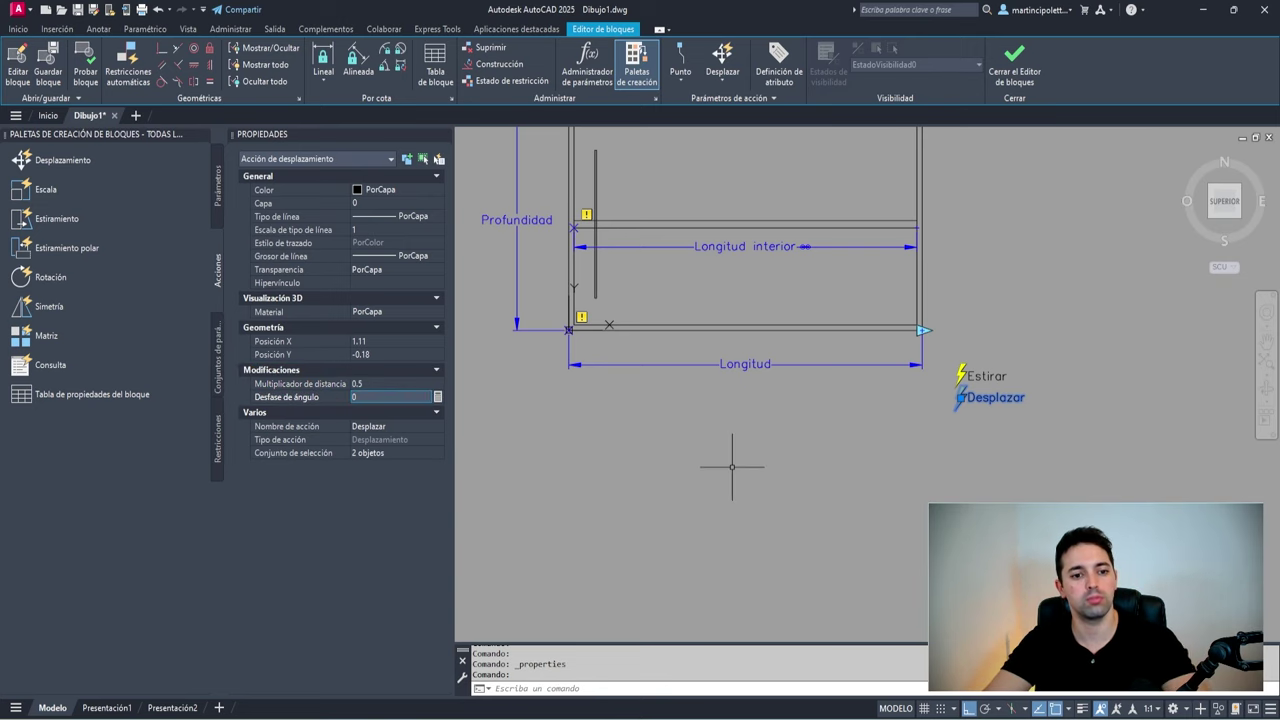
# Check the multiplier against the door overlap lines, clear the selection and close the action's properties
pyautogui.scroll(-3, 743, 306)
pyautogui.scroll(3, 712, 348)
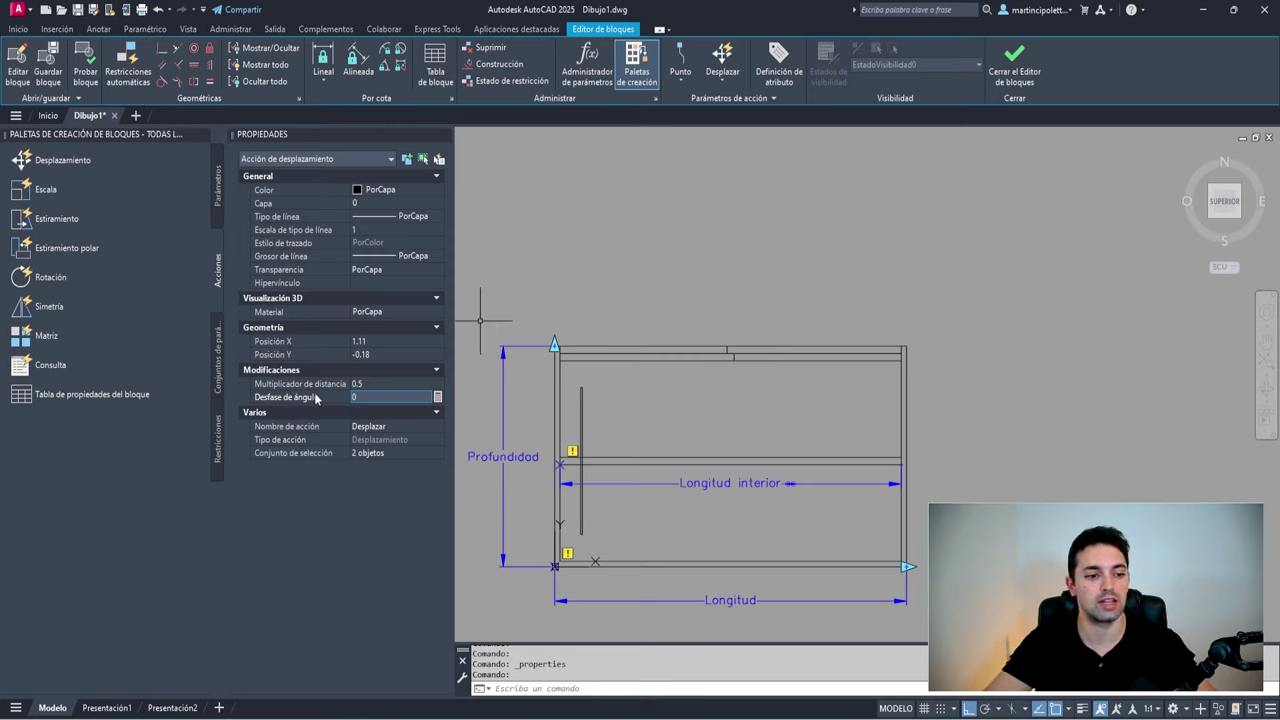
pyautogui.click(384, 384)
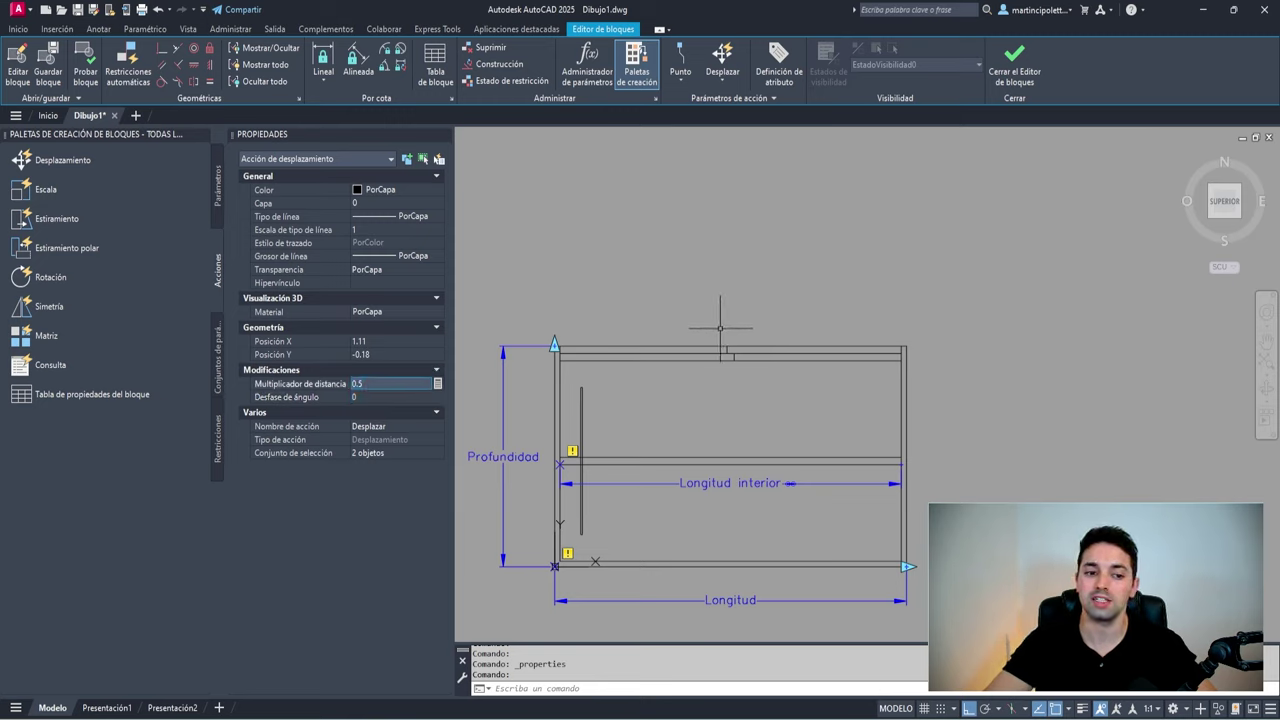
pyautogui.click(862, 332)
pyautogui.click(750, 386)
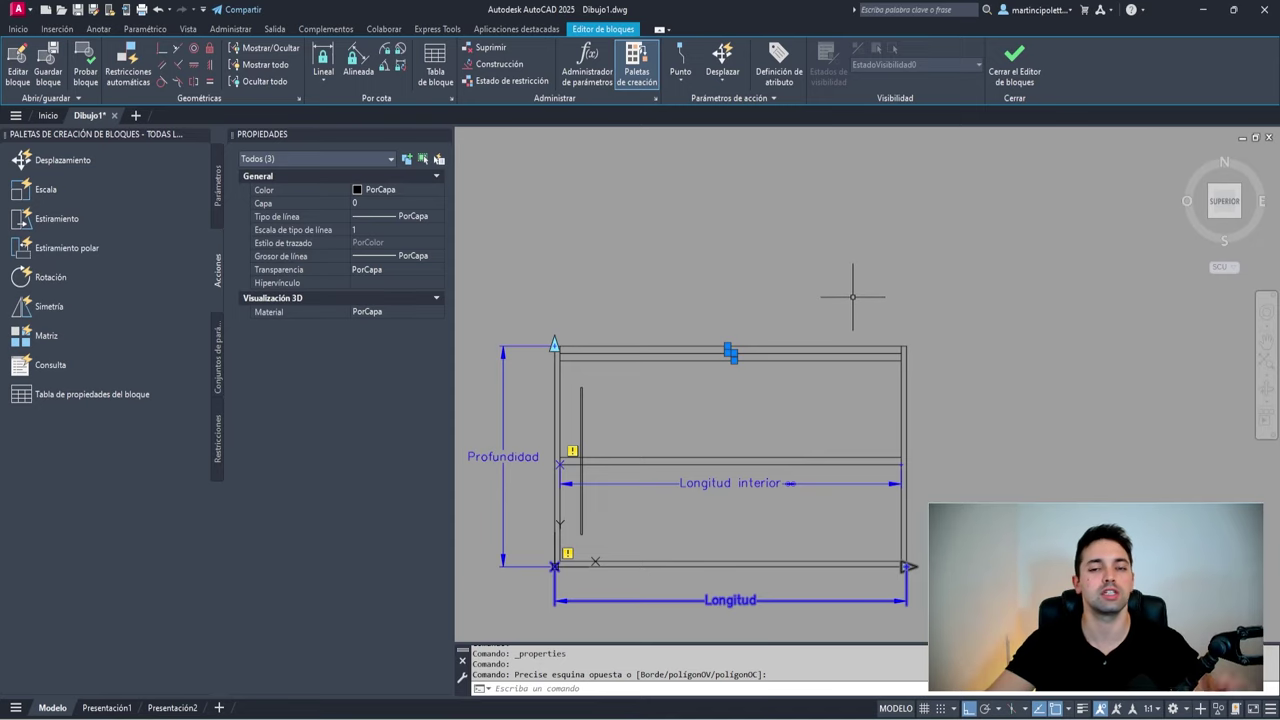
pyautogui.hotkey('ctrl', '1')
pyautogui.scroll(-2, 643, 251)
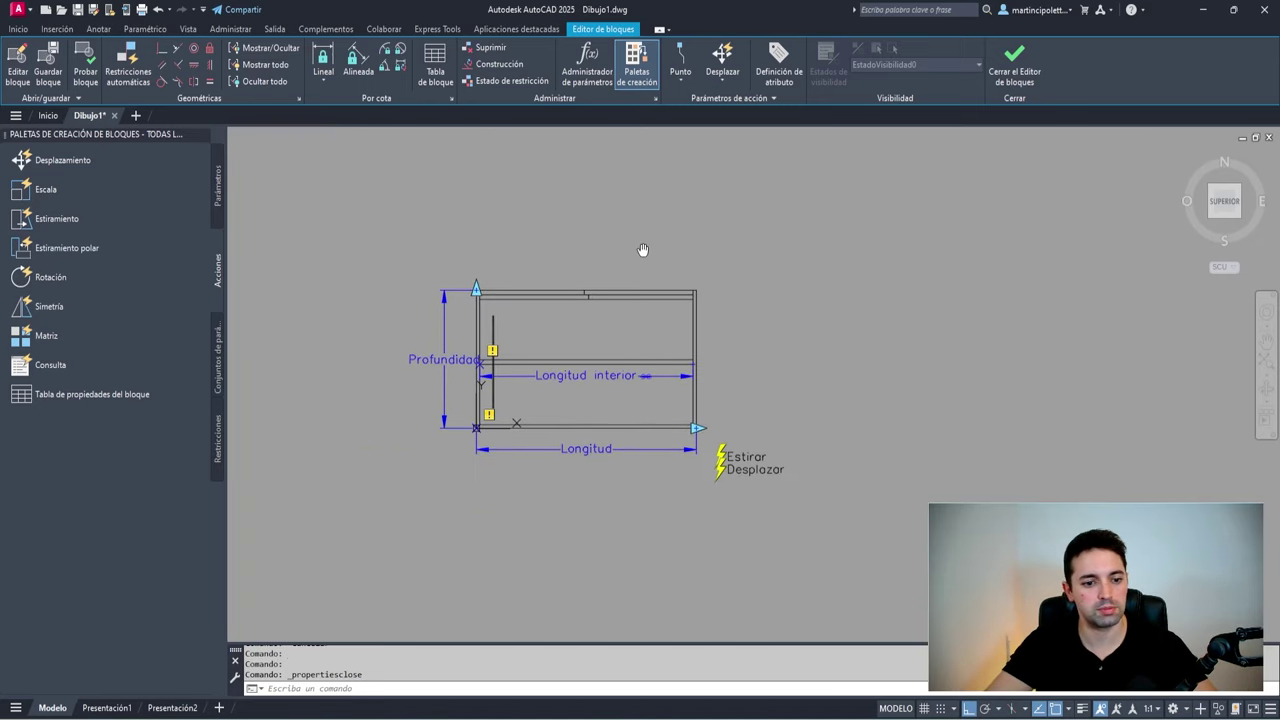
pyautogui.scroll(2, 691, 277)
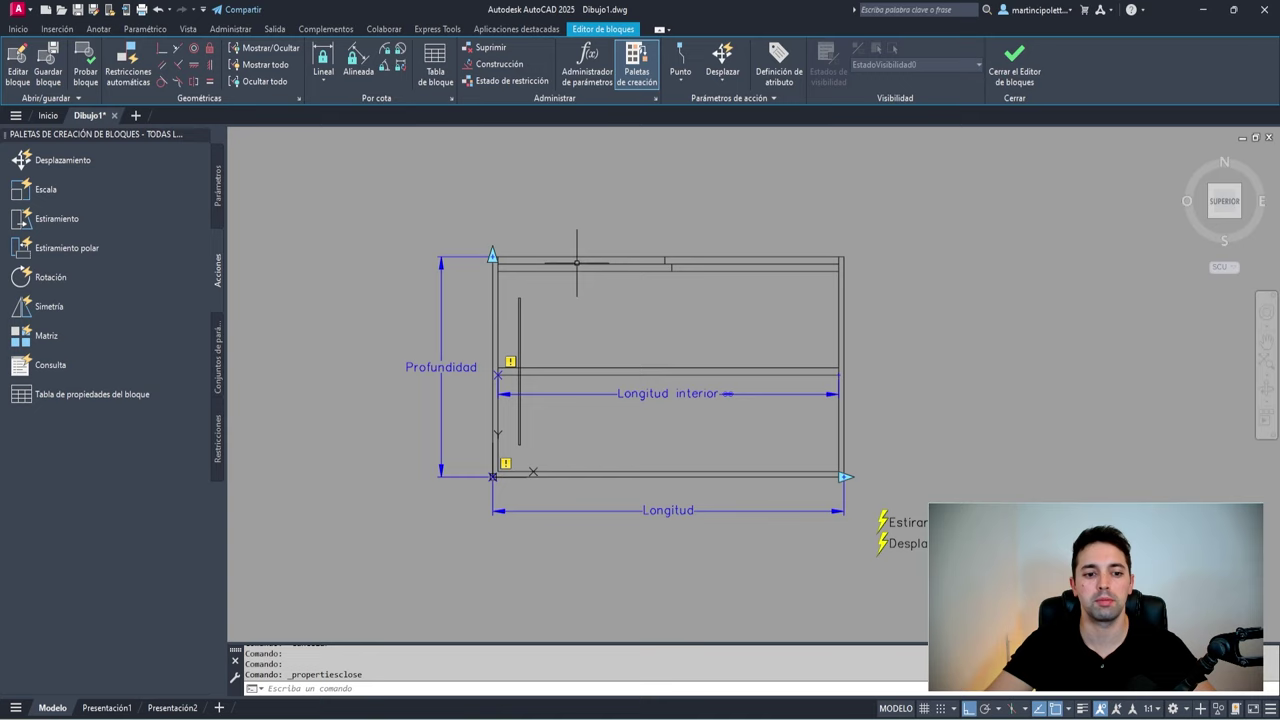
# Create a stretch action on Profundidad at its upper-left end point and frame the wardrobe's whole upper side, including the doors
pyautogui.click(72, 223)
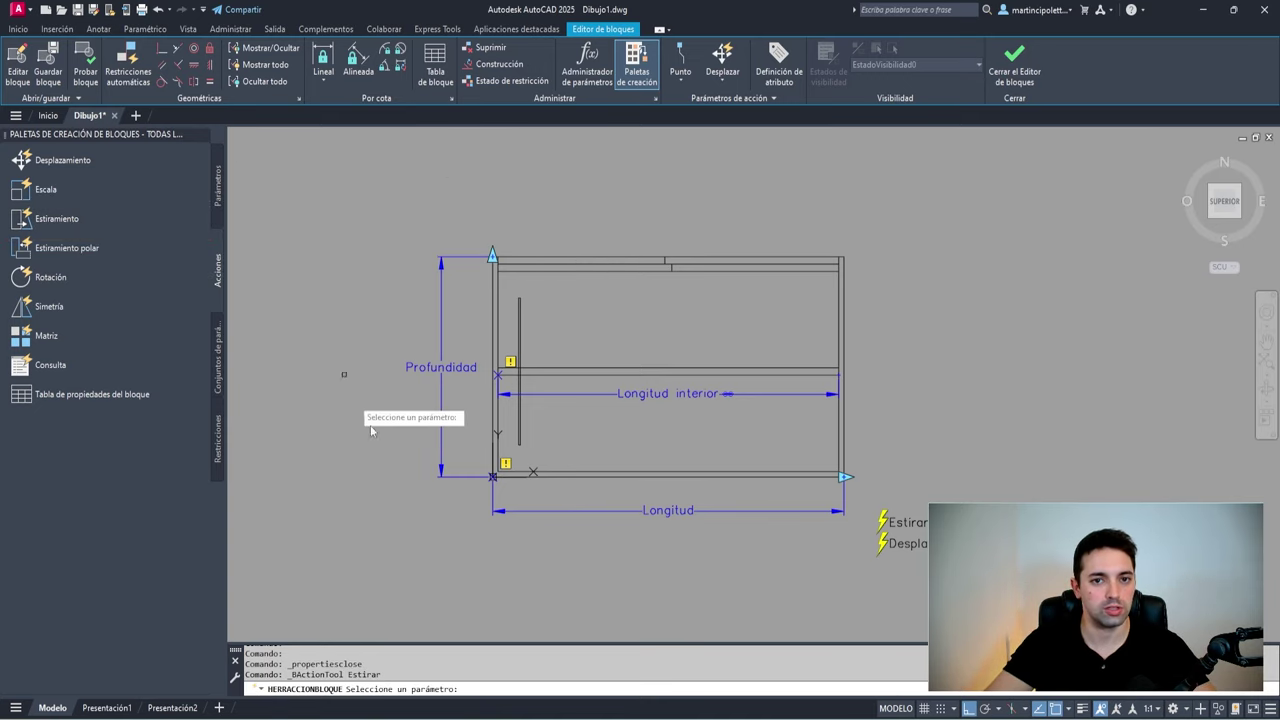
pyautogui.click(441, 313)
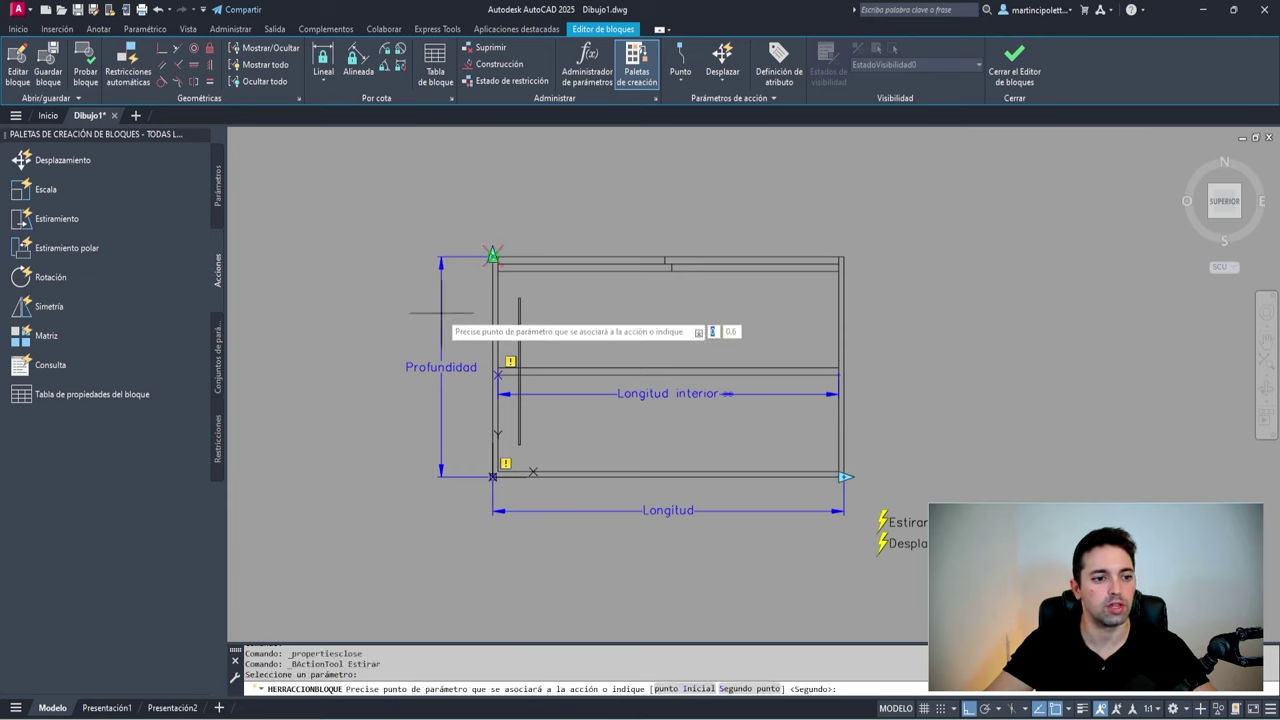
pyautogui.click(492, 256)
pyautogui.scroll(2, 492, 256)
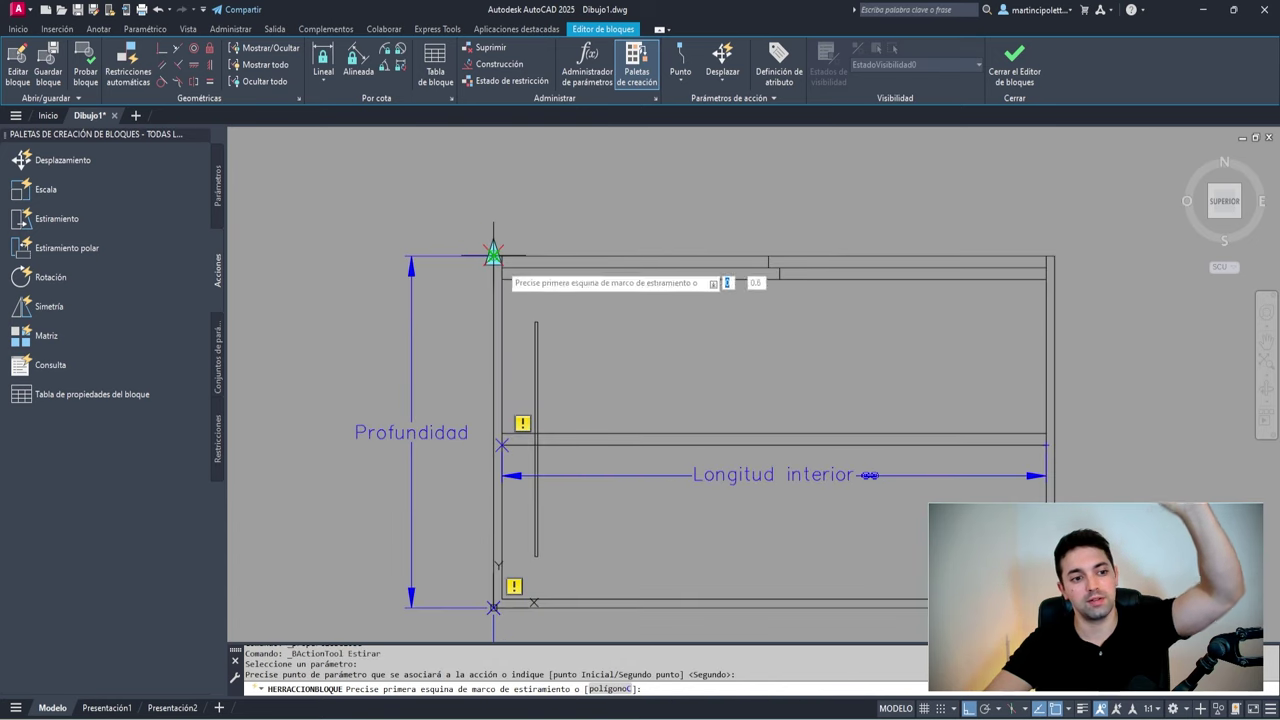
pyautogui.scroll(-4, 664, 290)
pyautogui.click(869, 208)
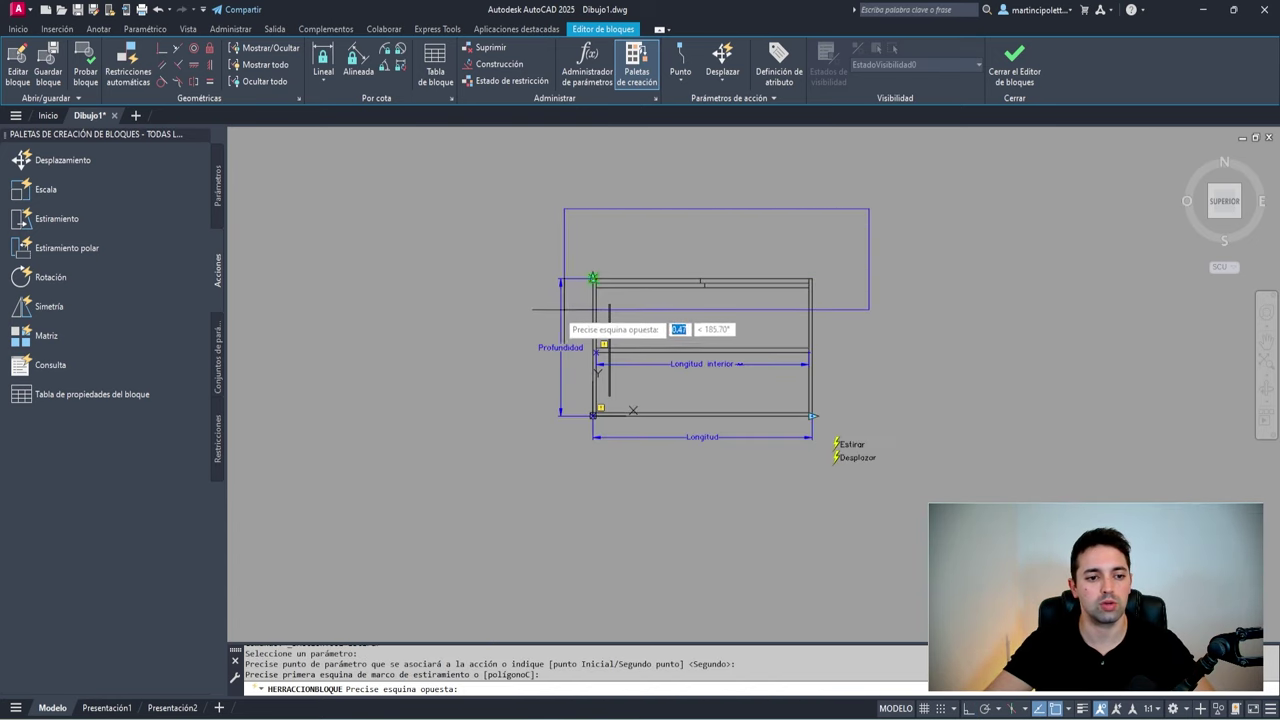
pyautogui.click(511, 299)
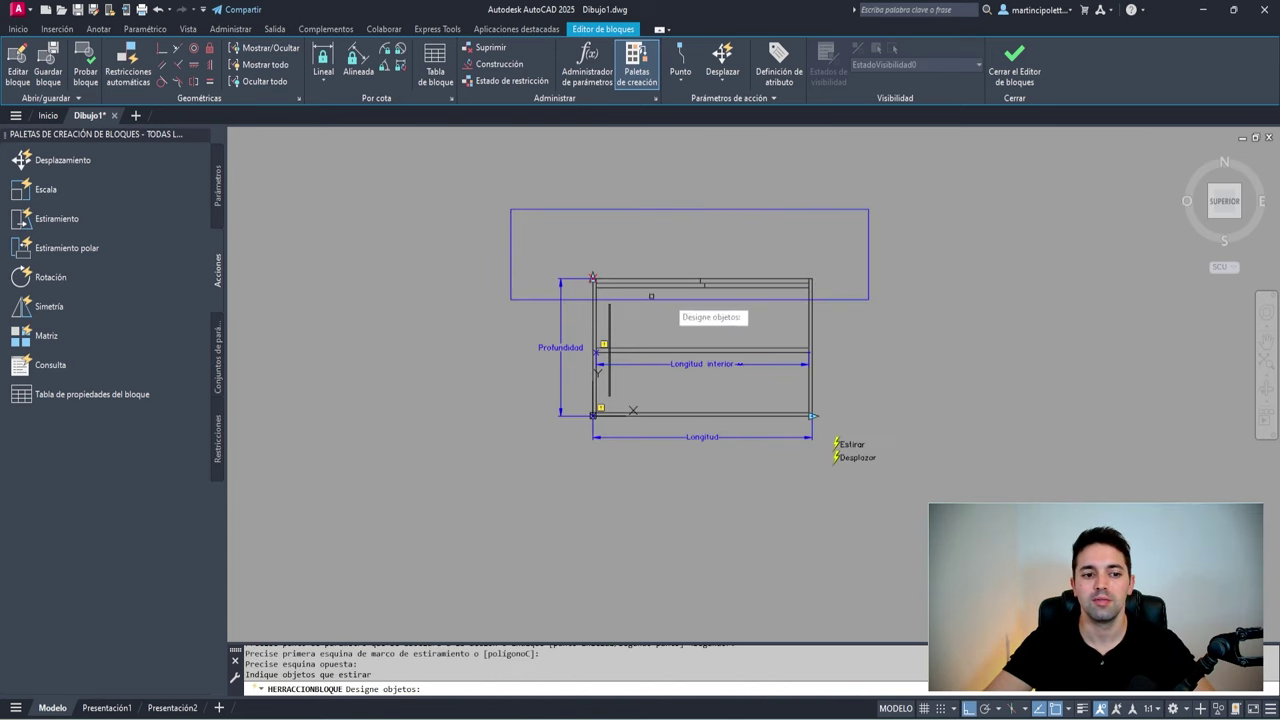
# Select the doors, side panels and Profundidad parameter as the objects to stretch and place the action label outside the wardrobe's left side
pyautogui.scroll(4, 815, 300)
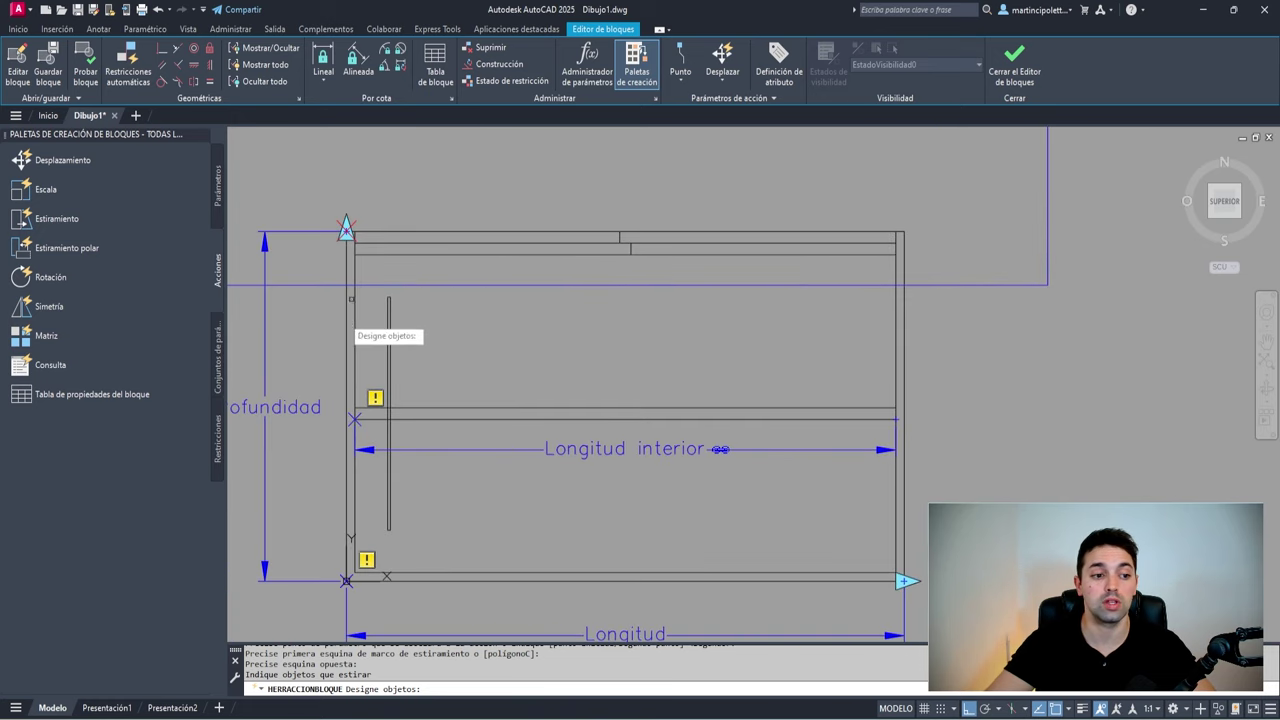
pyautogui.scroll(-2, 375, 370)
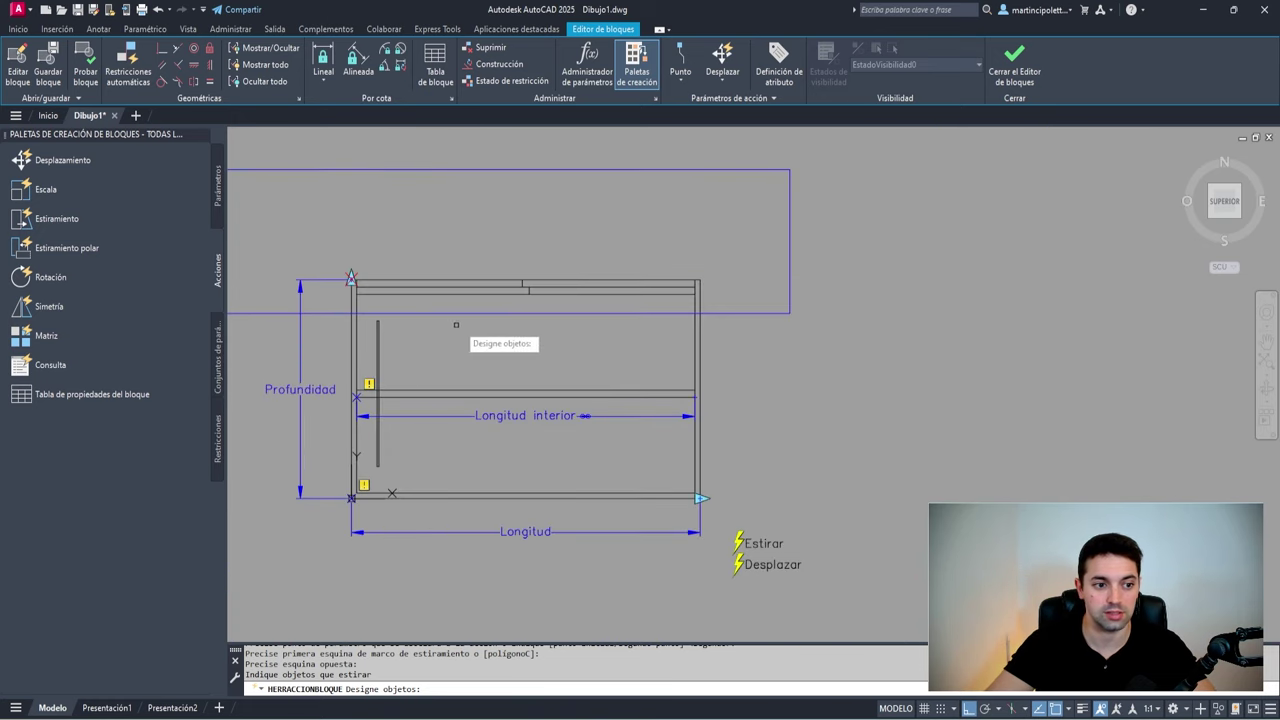
pyautogui.moveTo(460, 320); pyautogui.dragTo(560, 318, button='middle')
pyautogui.click(854, 230)
pyautogui.click(387, 291)
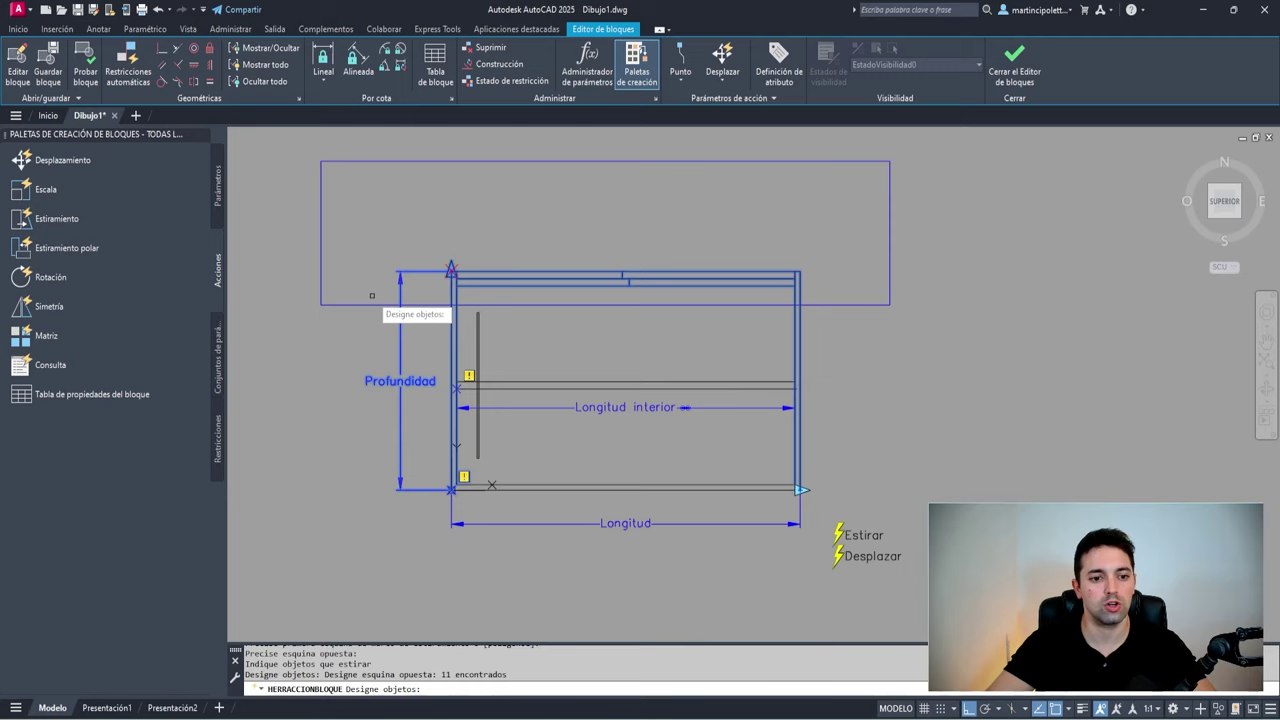
pyautogui.press('Return')
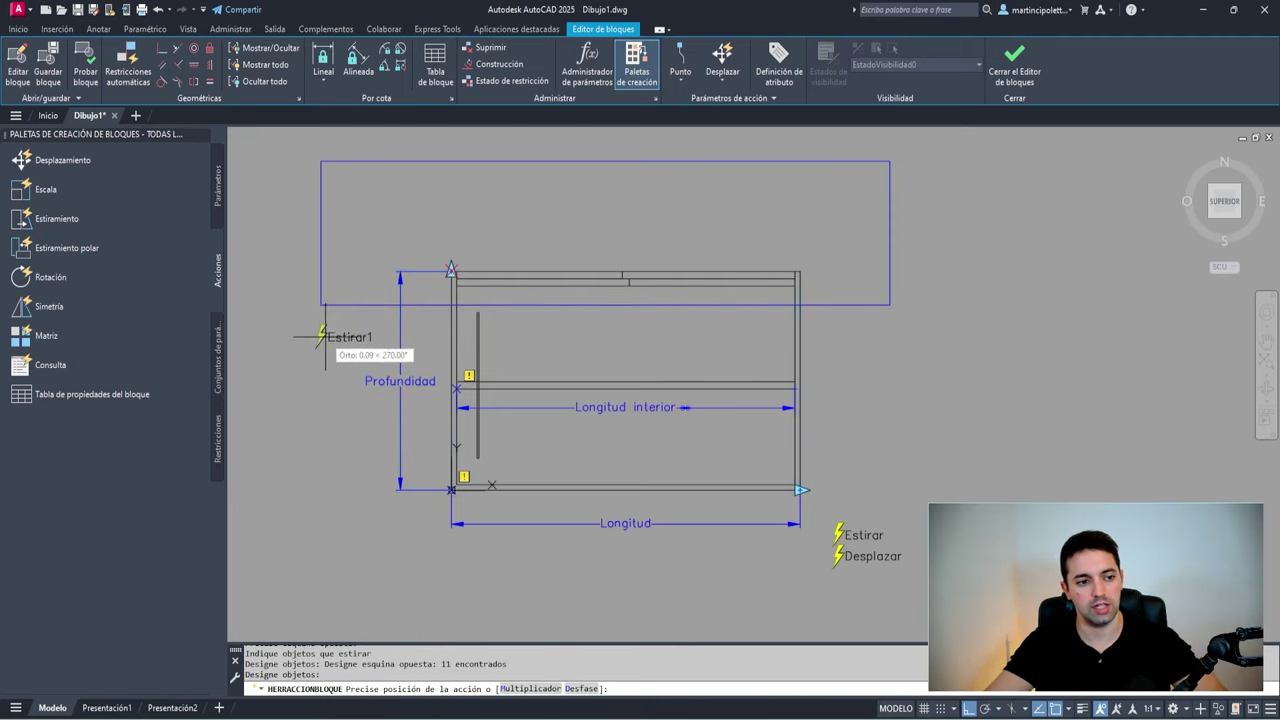
pyautogui.click(337, 467)
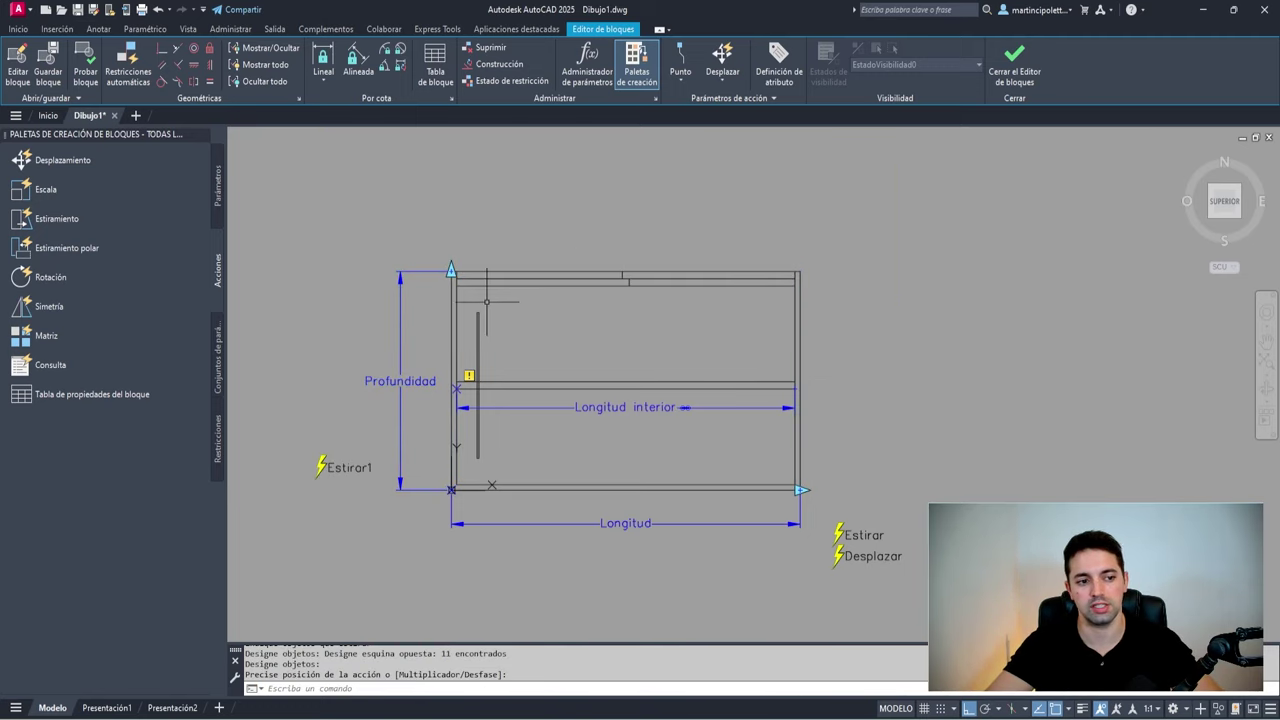
# Examine the actions attached to Longitud and the interior bar, middle lines and Longitud interior parameter
pyautogui.scroll(2, 984, 553)
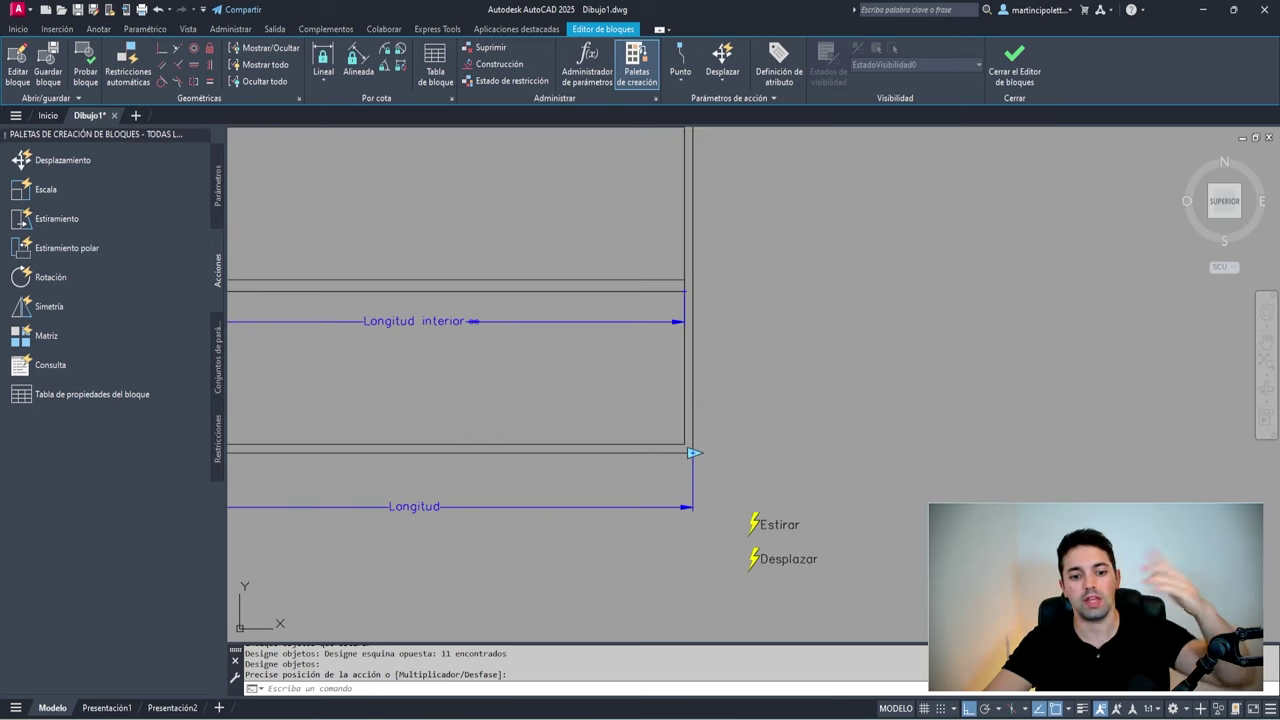
pyautogui.scroll(-2, 816, 548)
pyautogui.moveTo(870, 525); pyautogui.dragTo(894, 521, button='middle')
pyautogui.press('Escape')
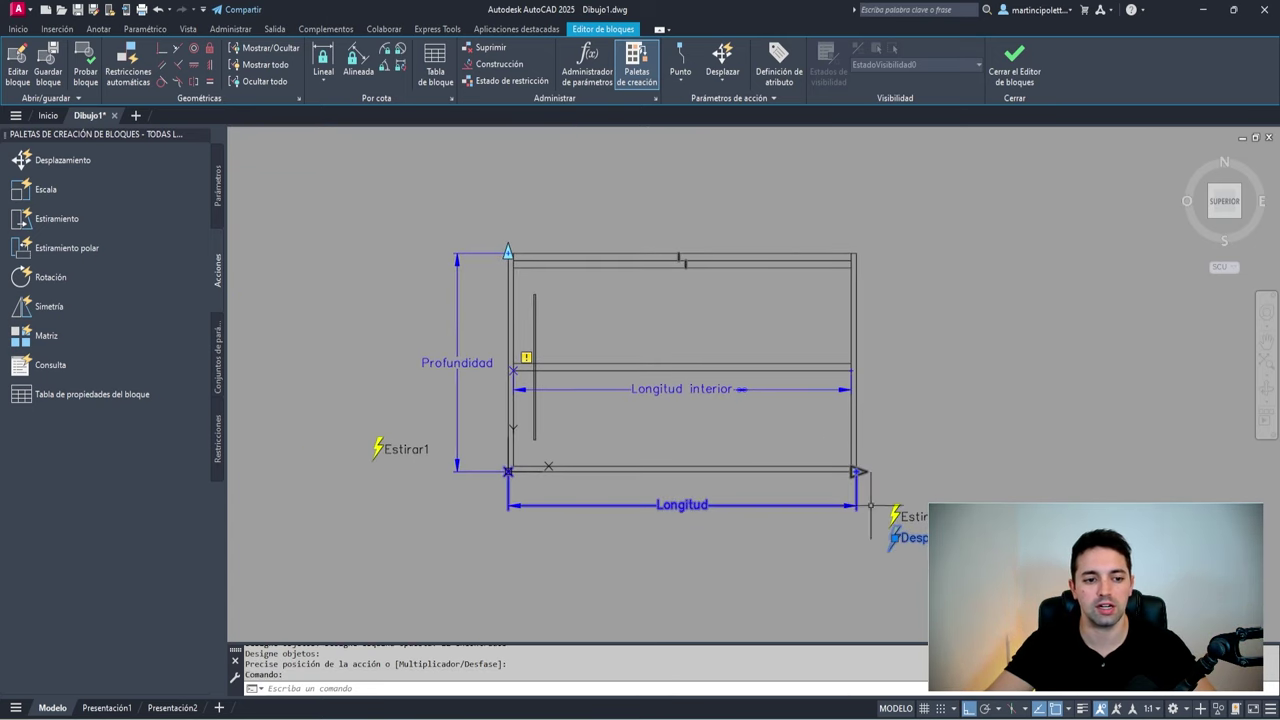
pyautogui.click(560, 300)
pyautogui.click(530, 372)
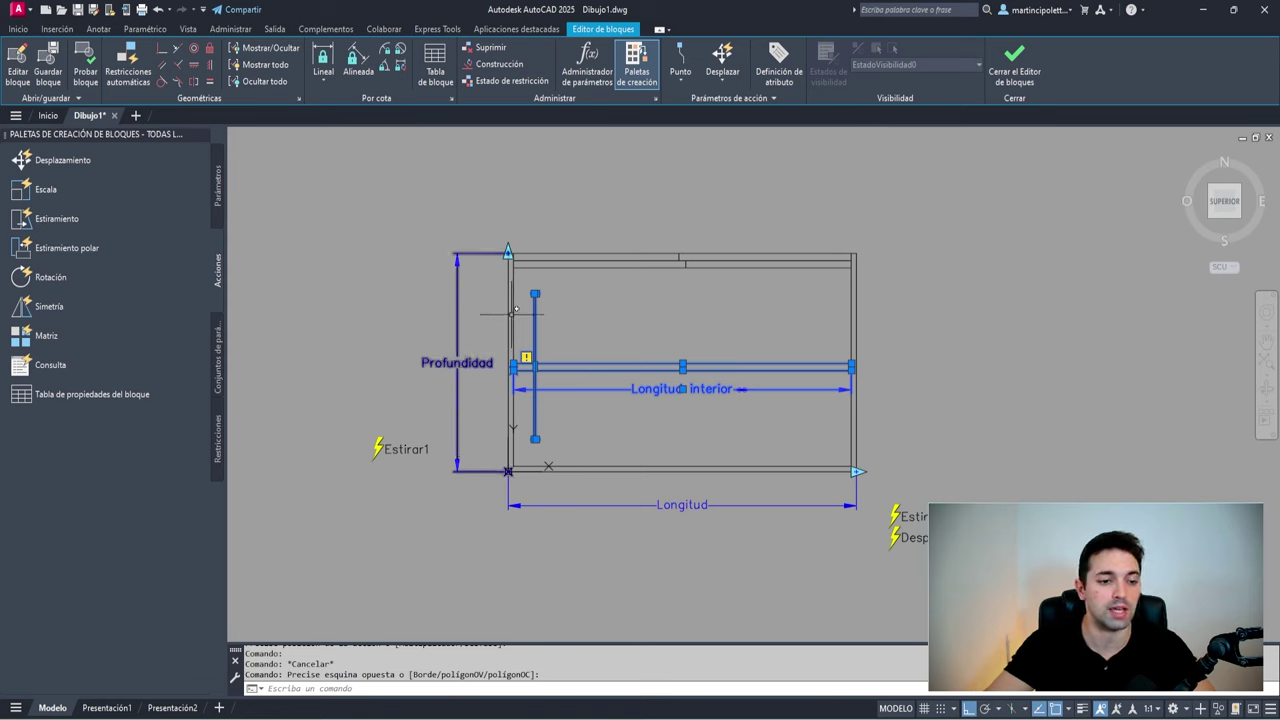
pyautogui.press('Escape')
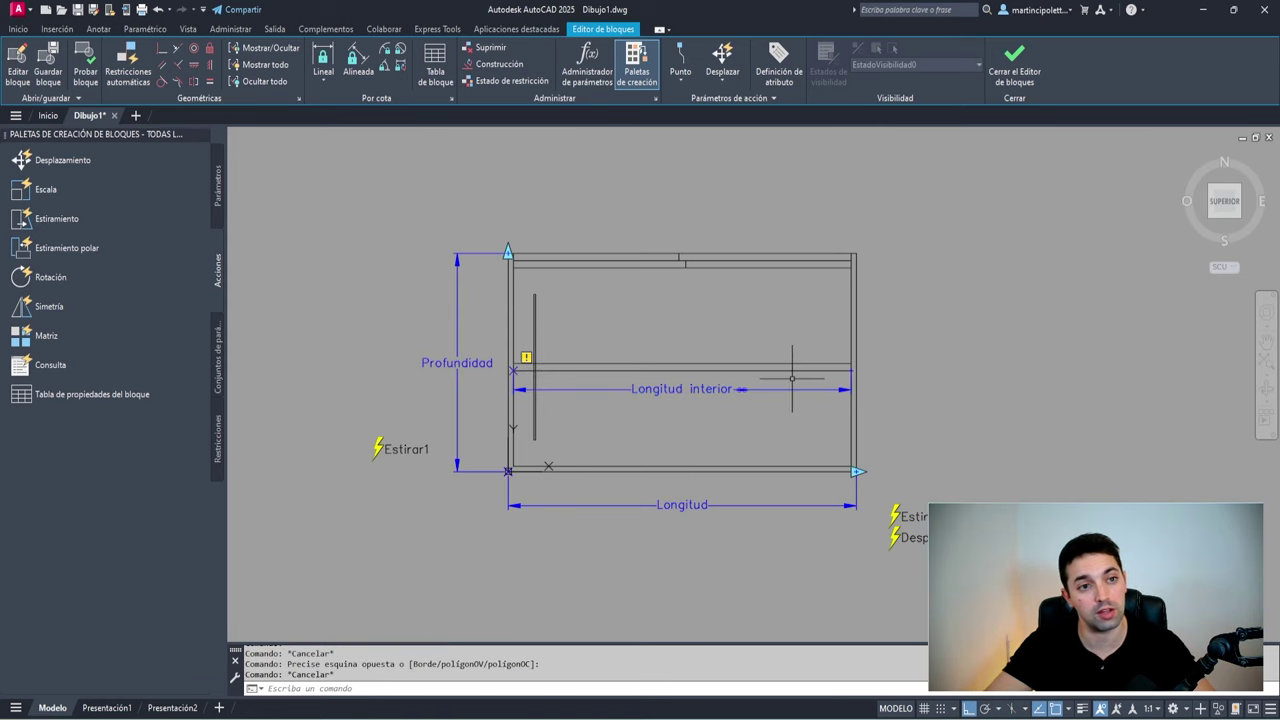
# Start a move action (Desplazamiento) on the Profundidad parameter and associate it with the parameter's upper-left end point
pyautogui.click(68, 165)
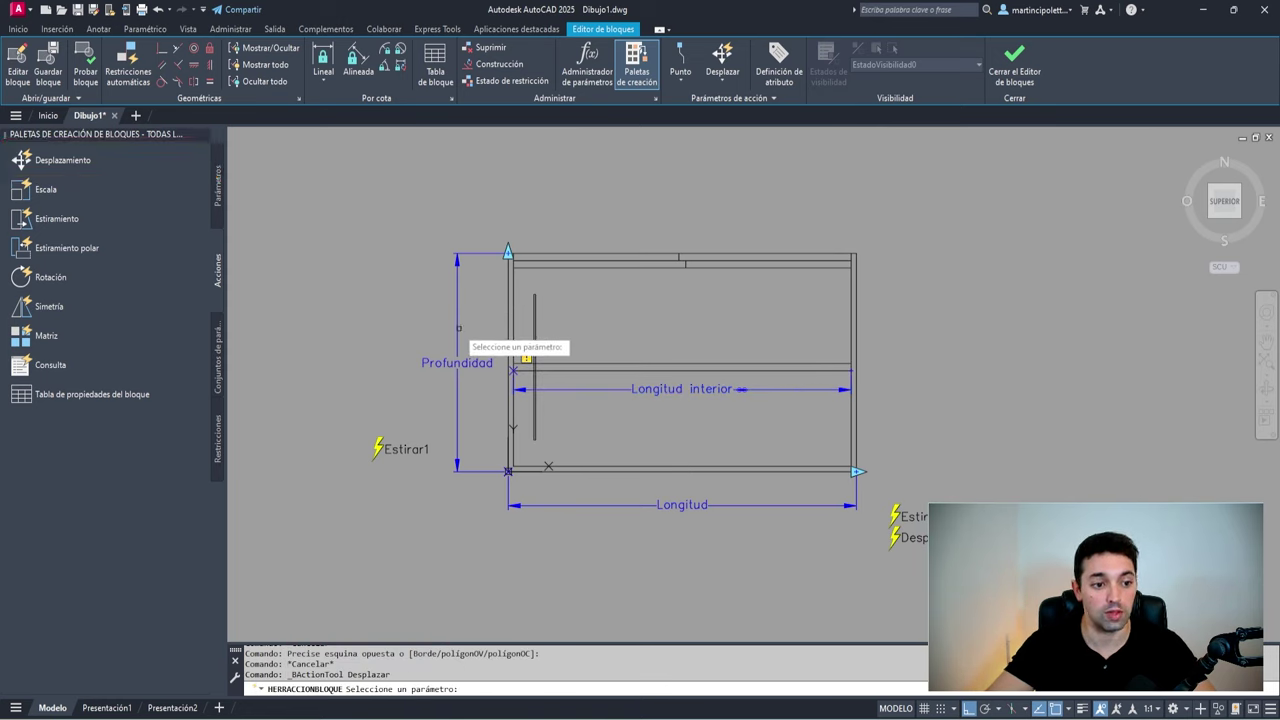
pyautogui.click(466, 342)
pyautogui.click(507, 251)
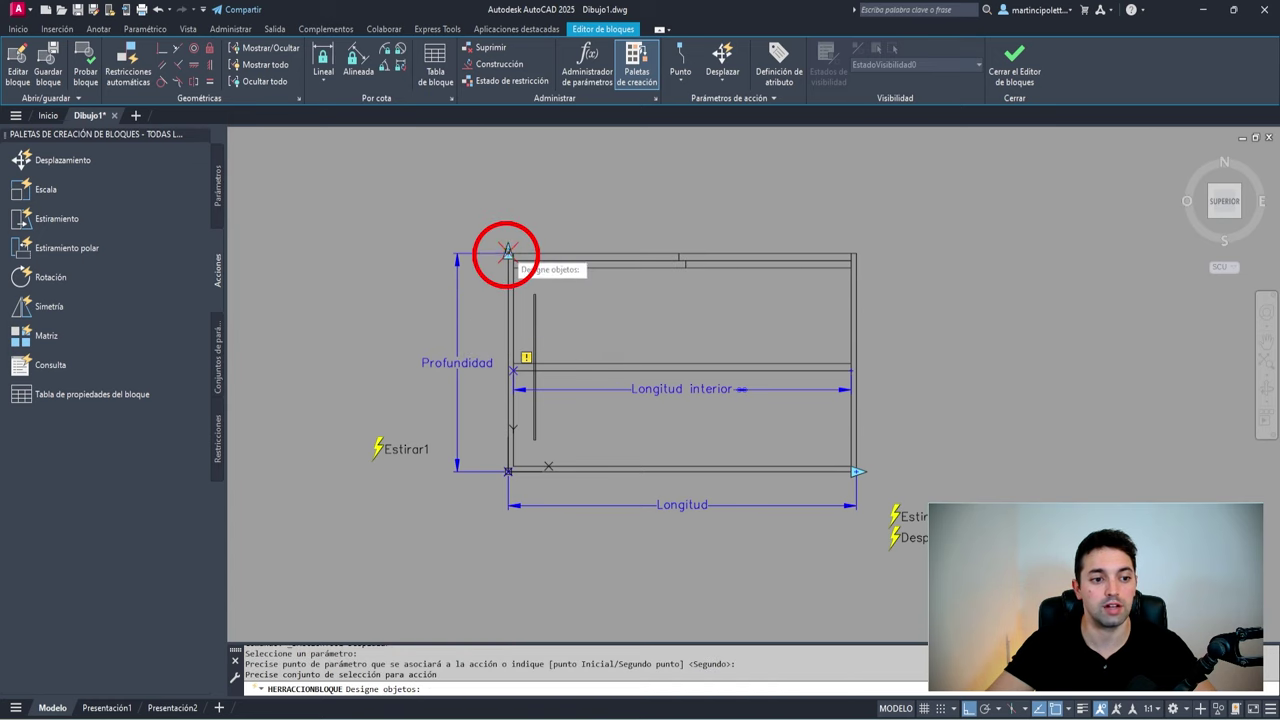
# Select the interior bar, middle lines and Longitud interior parameter as the objects to move, and place the action label below Estirar1
pyautogui.click(545, 291)
pyautogui.click(528, 430)
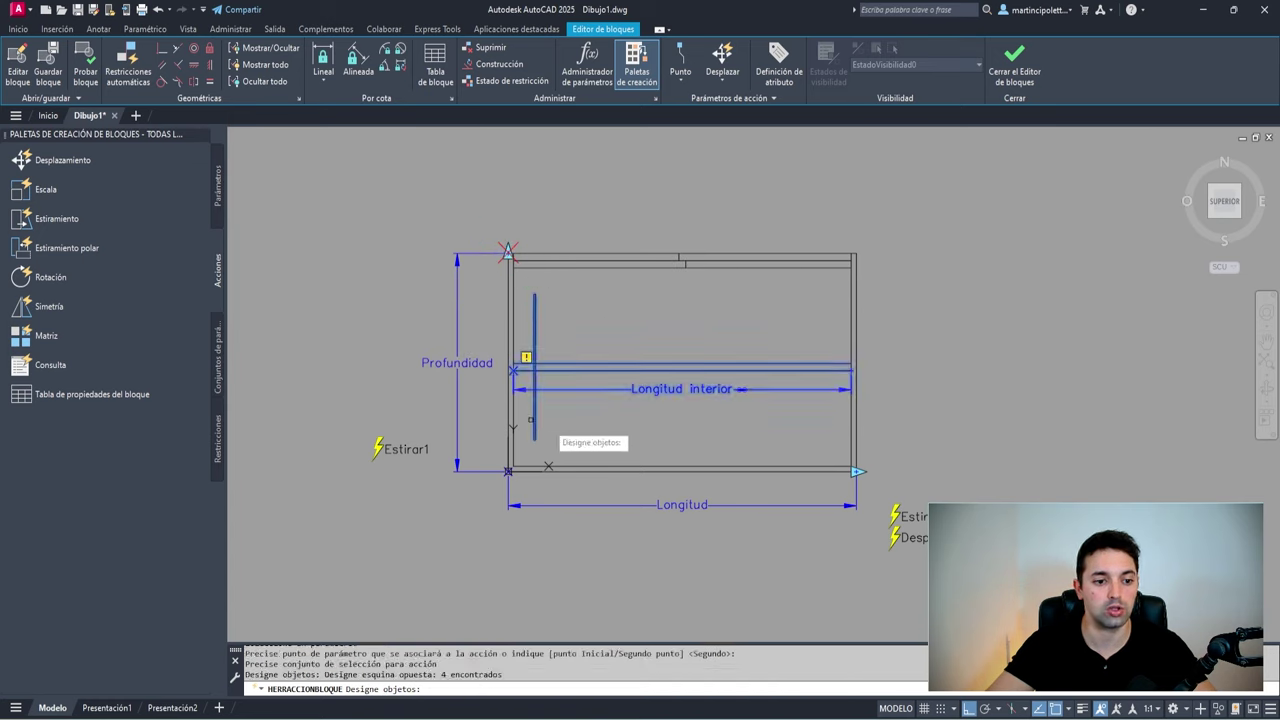
pyautogui.scroll(2, 570, 390)
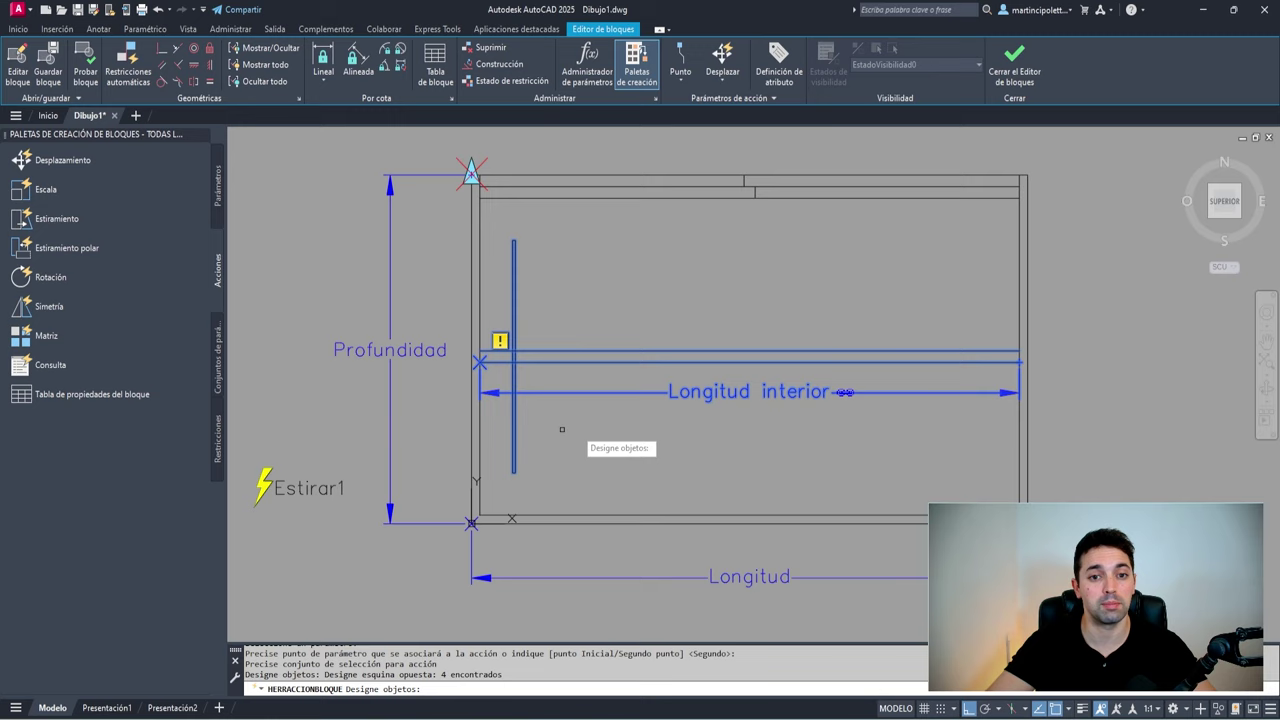
pyautogui.press('Return')
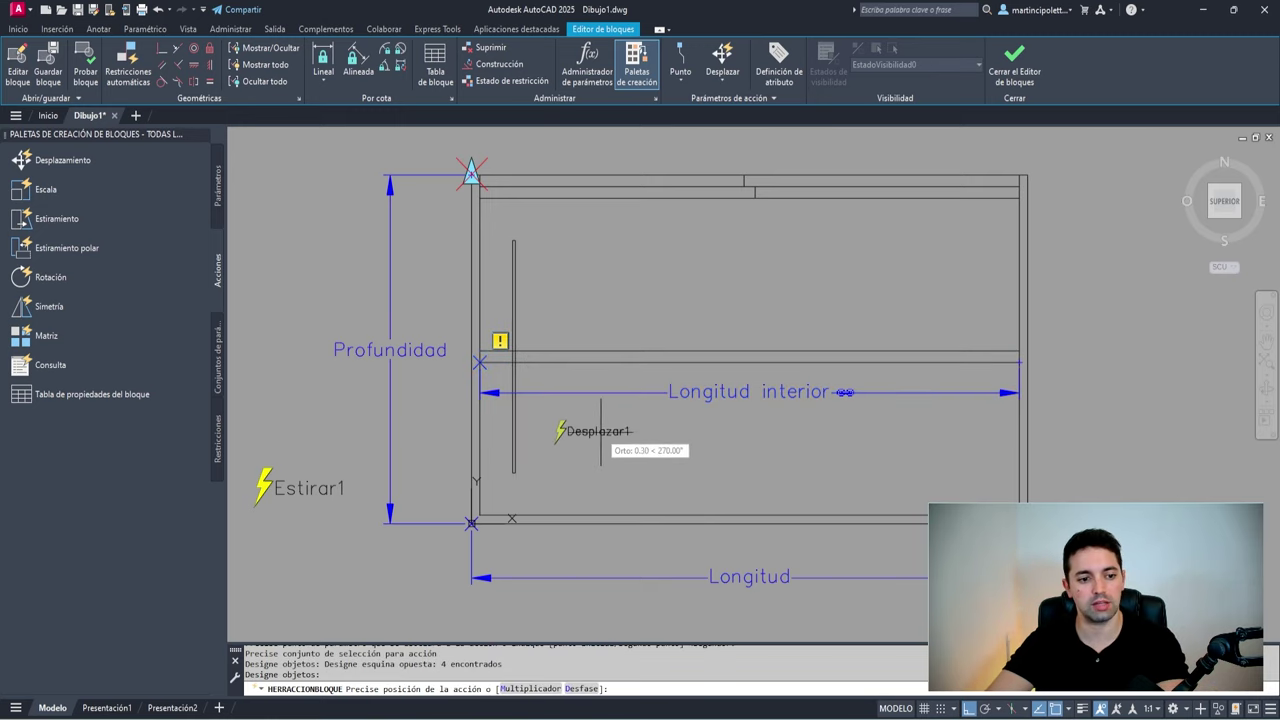
pyautogui.scroll(-4, 535, 434)
pyautogui.press('F8')
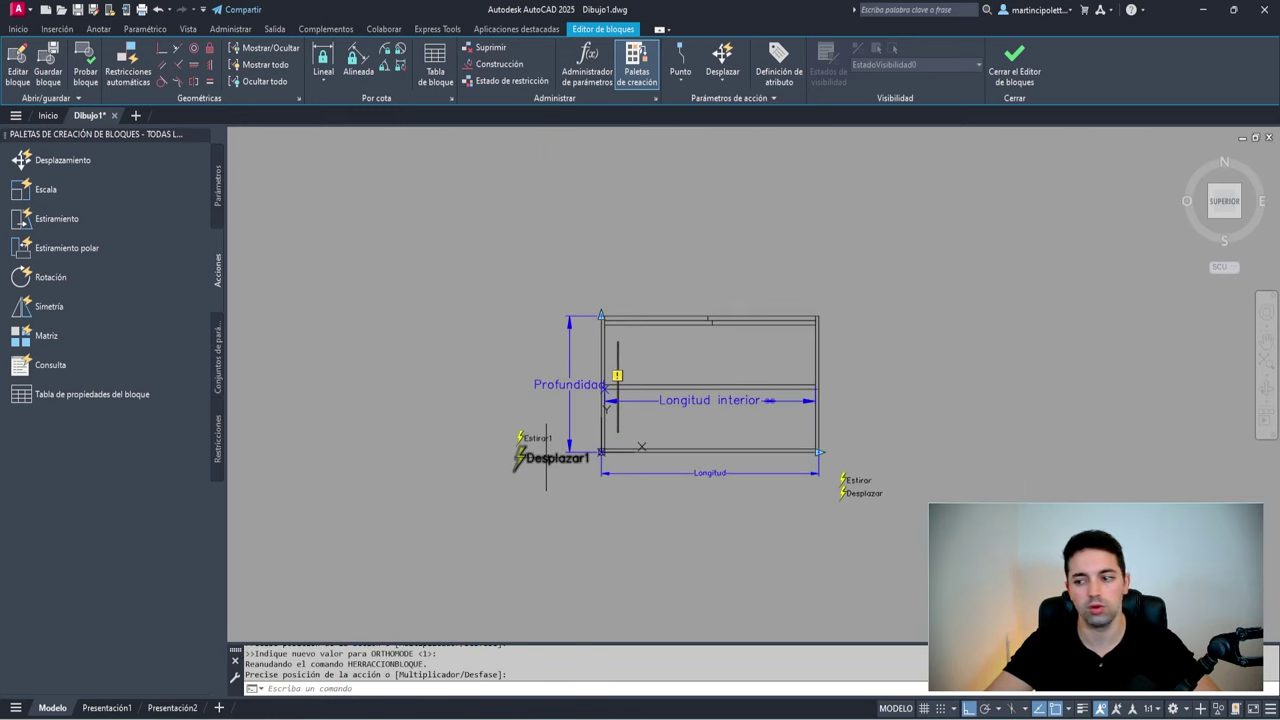
# Edit the distance multiplier (Multiplicador de distancia) of the Desplazar1 move action
pyautogui.scroll(2, 546, 456)
pyautogui.click(545, 465)
pyautogui.click(534, 472)
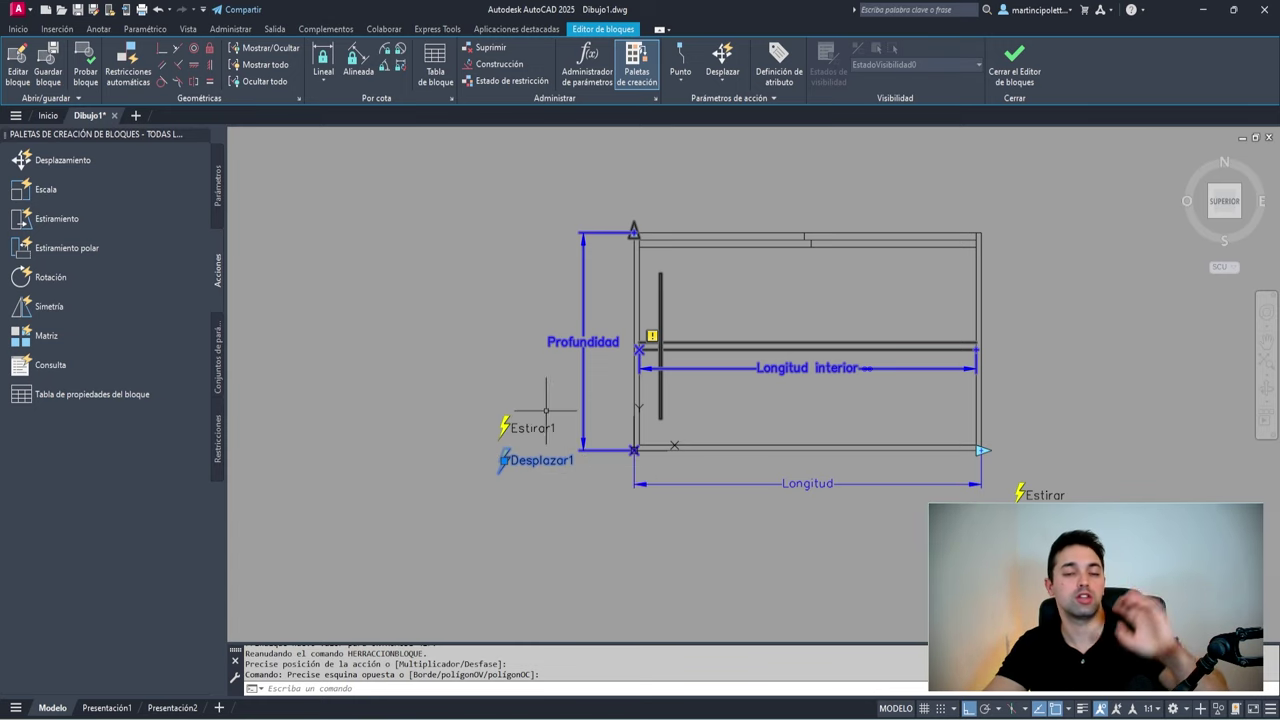
pyautogui.doubleClick(511, 461)
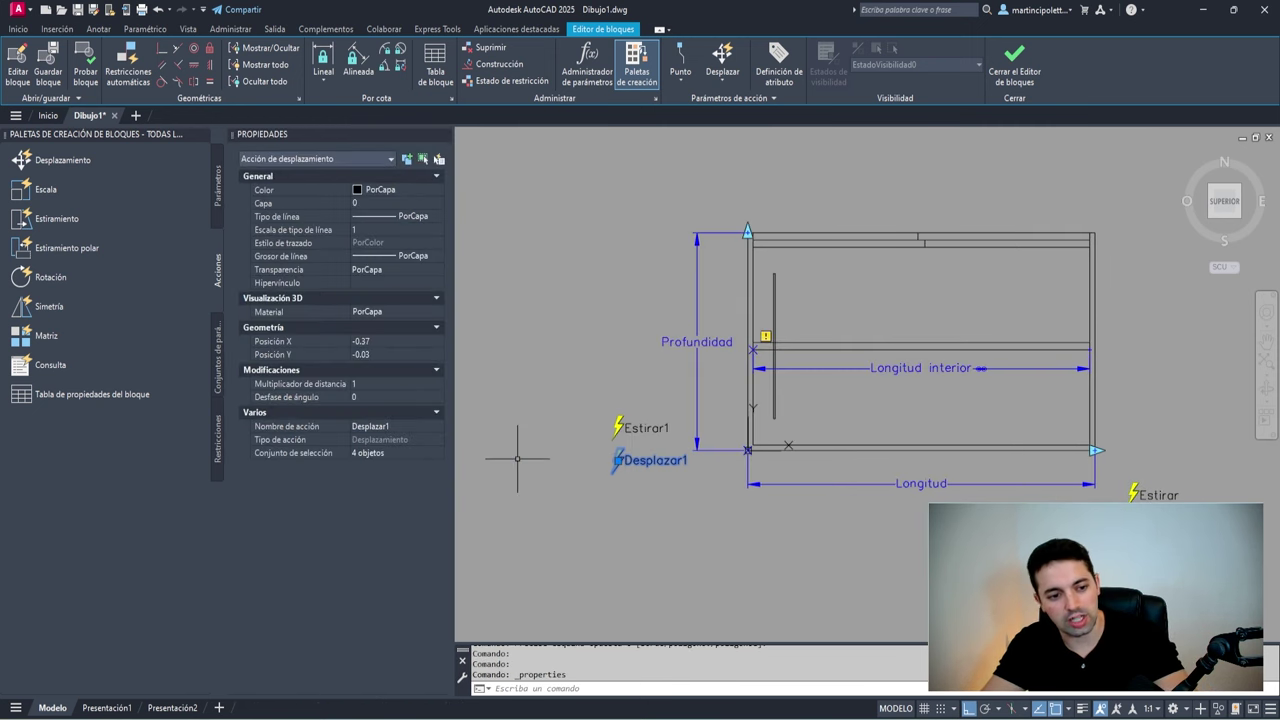
pyautogui.click(370, 385)
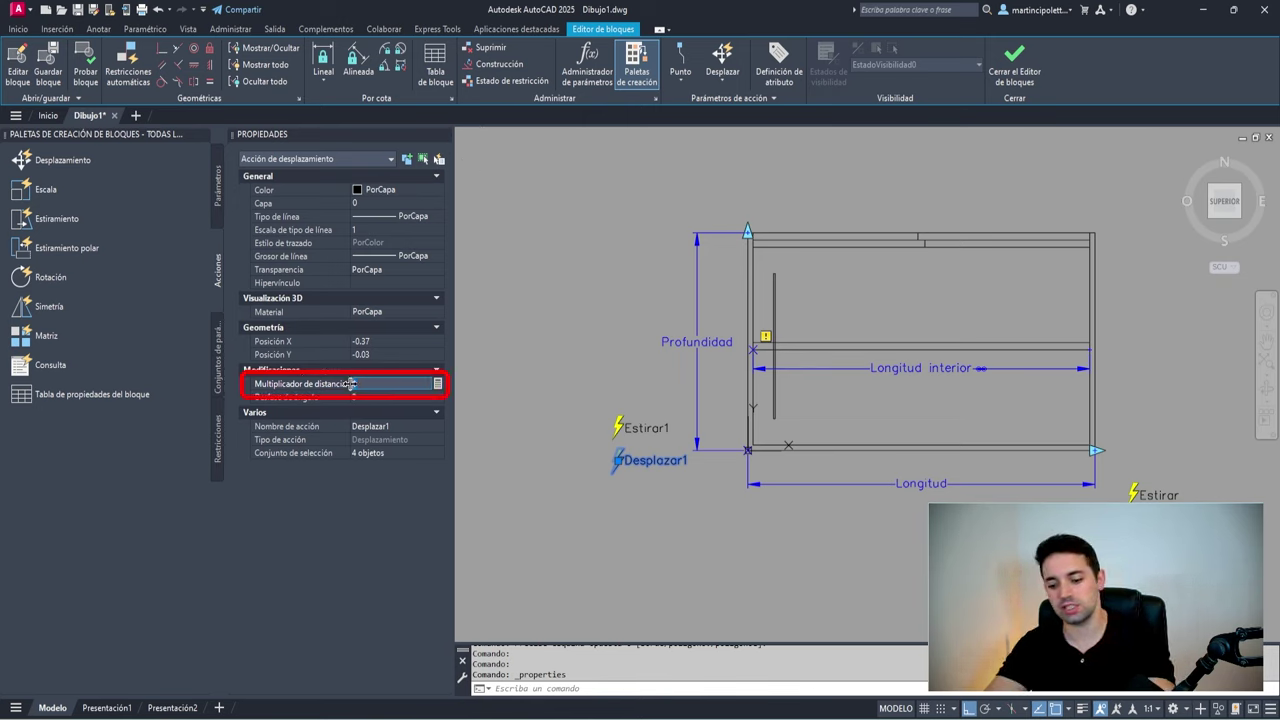
pyautogui.press('Return')
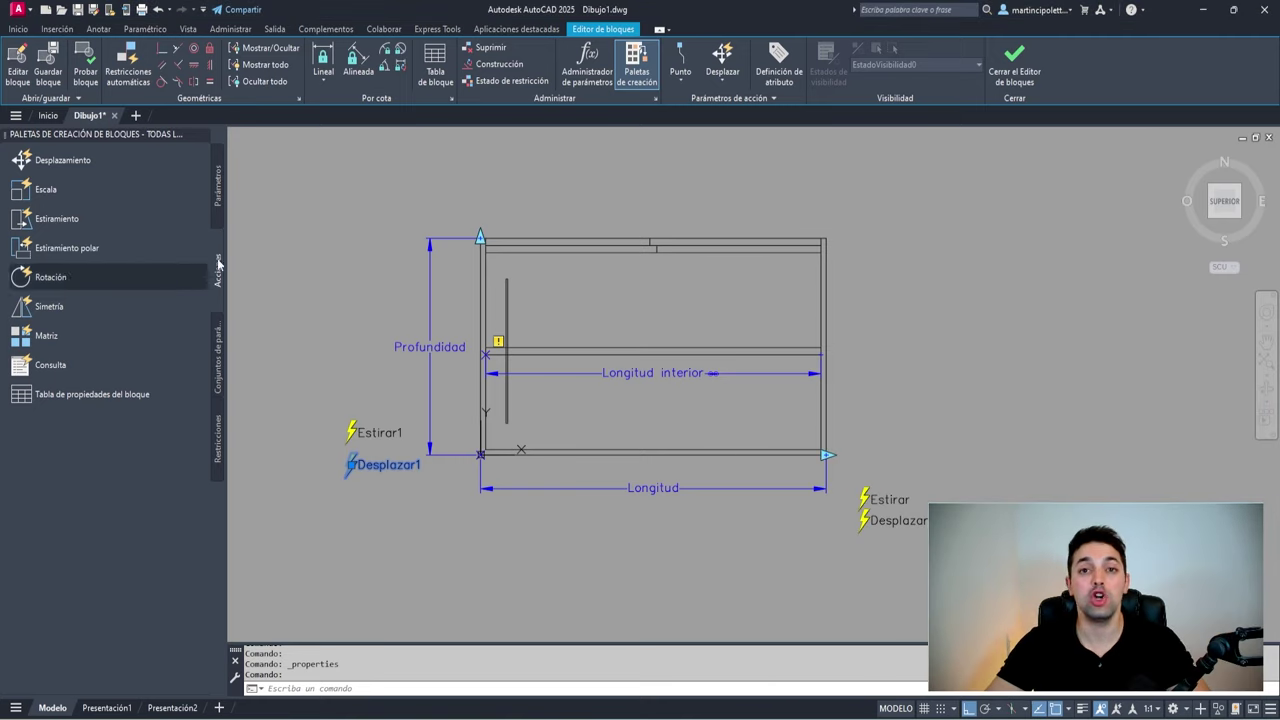
# Create an array action (Matriz) on Longitud interior for the vertical bar with 0.05 column spacing, placing its label beside the wardrobe's lower-right corner
pyautogui.click(77, 337)
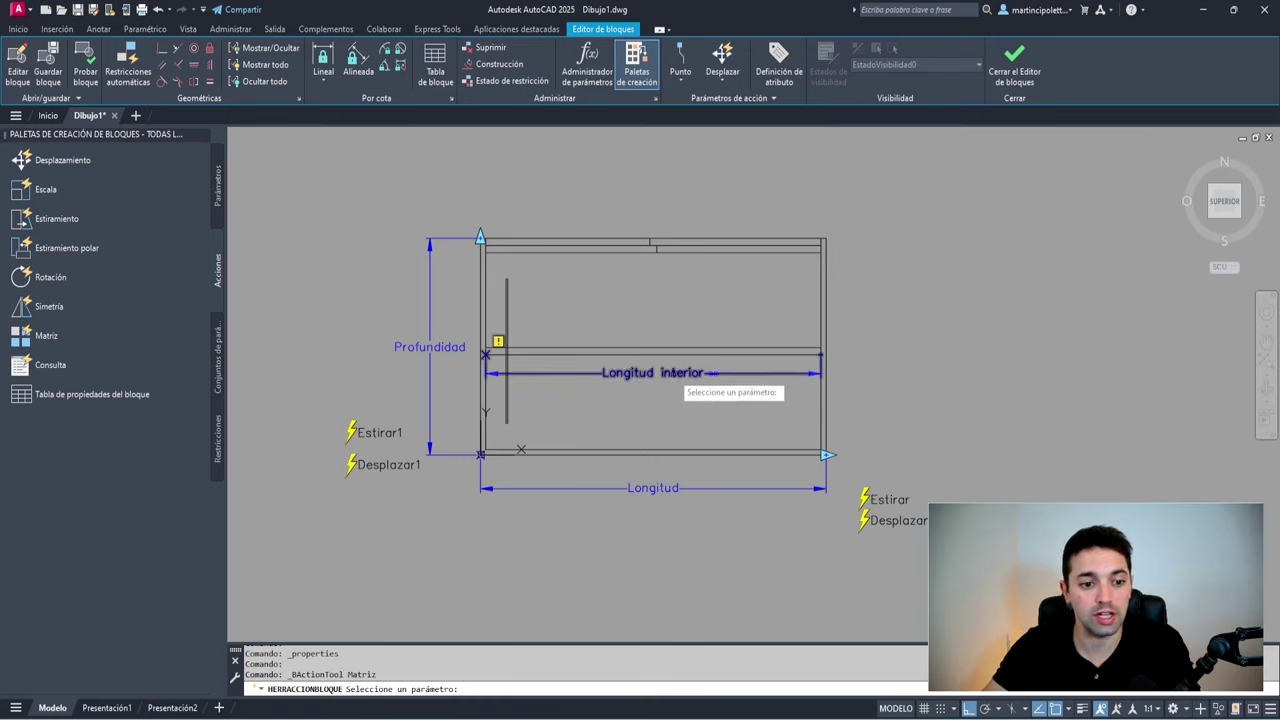
pyautogui.click(673, 372)
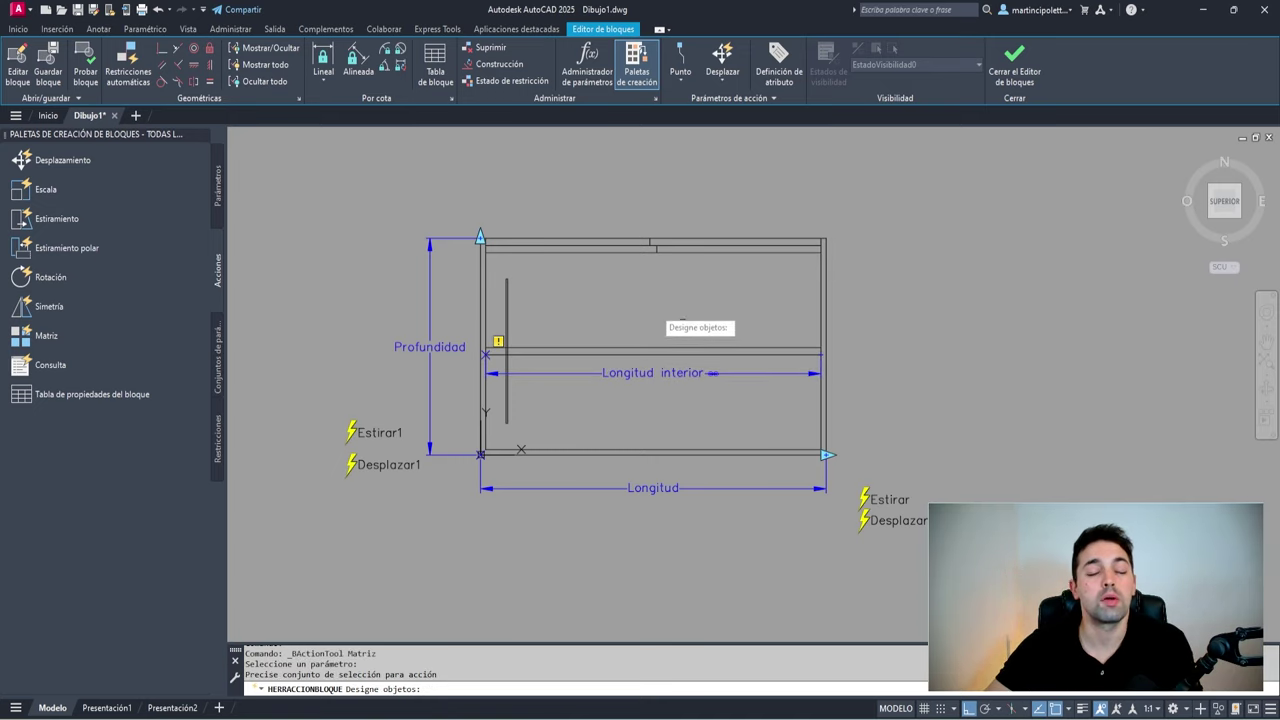
pyautogui.scroll(2, 650, 320)
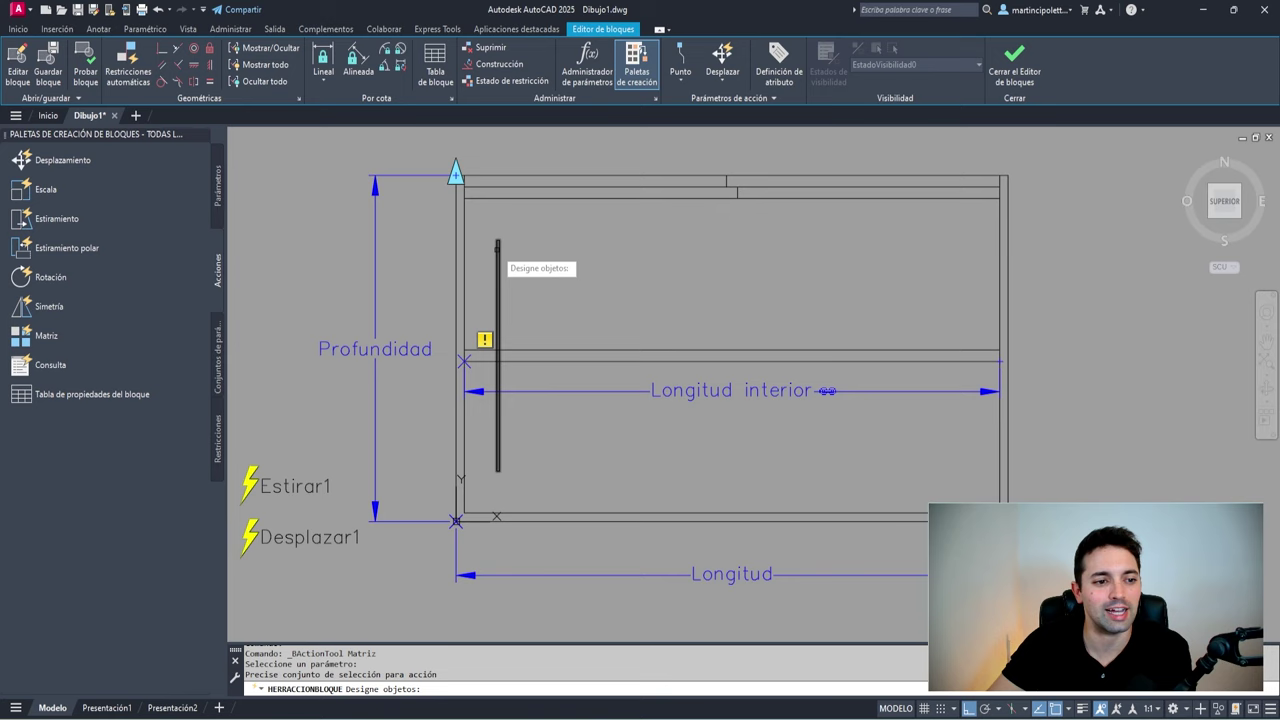
pyautogui.click(496, 253)
pyautogui.press('Return')
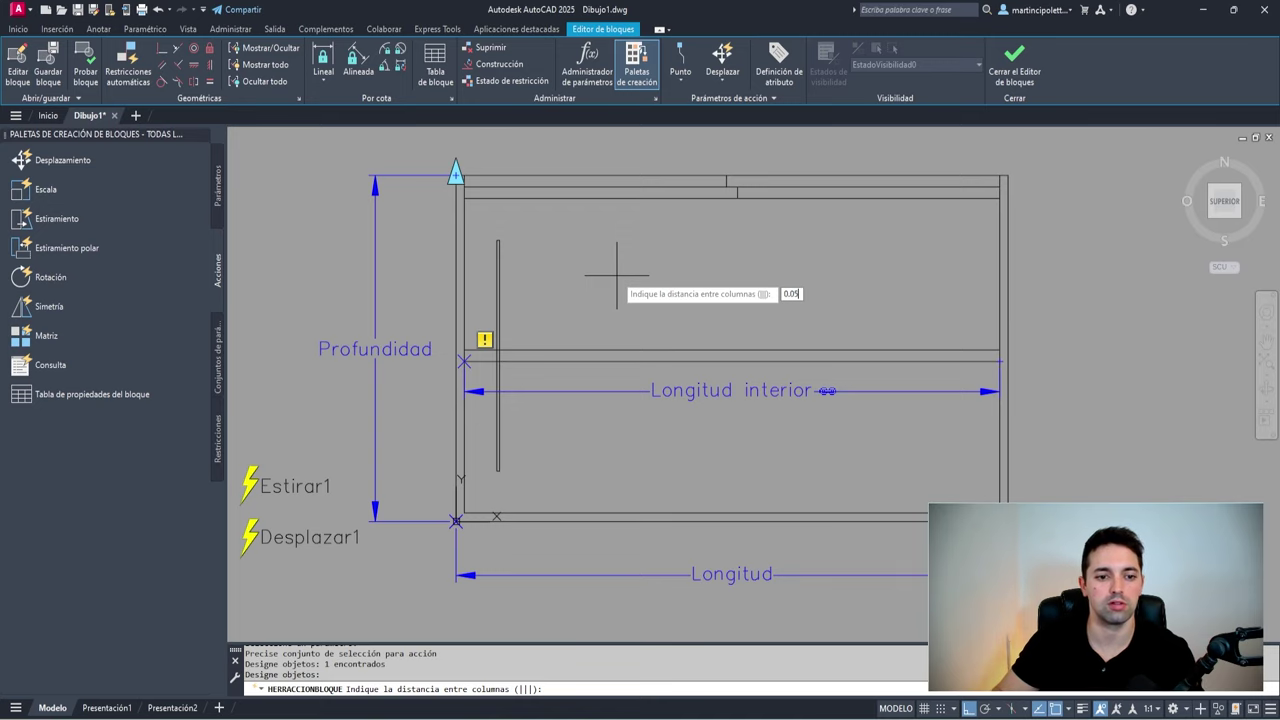
pyautogui.press('Return')
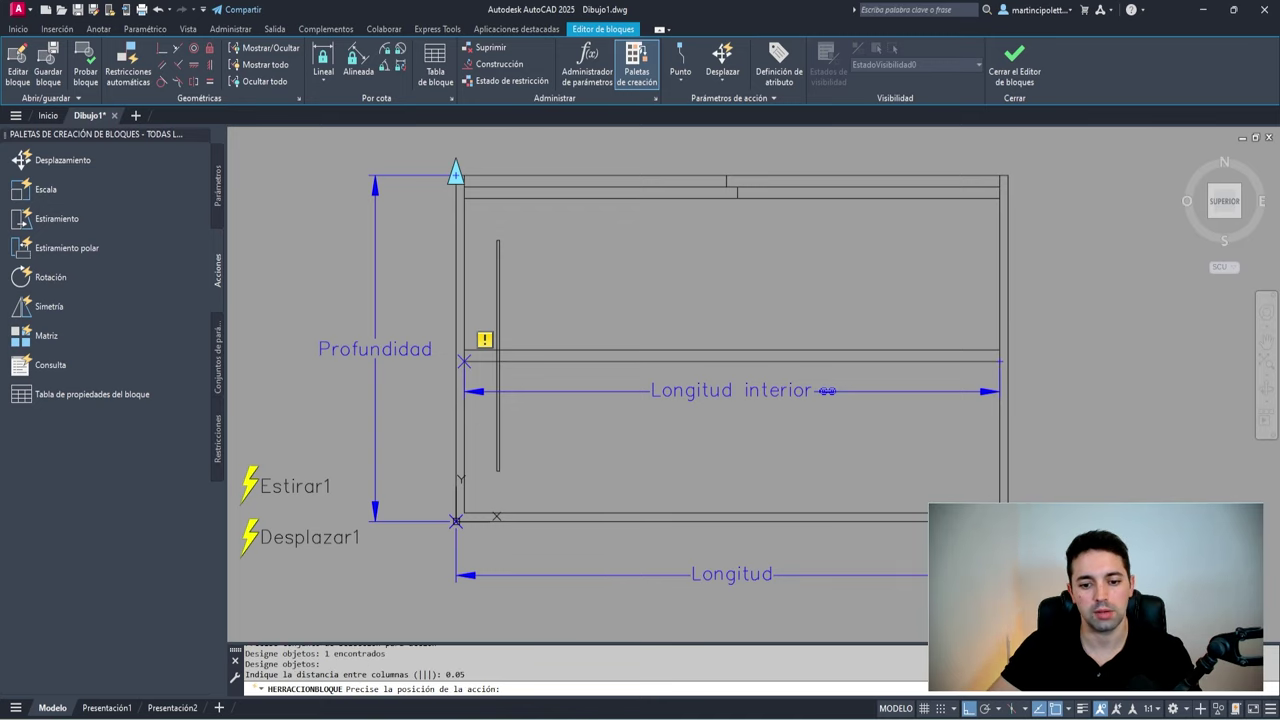
pyautogui.scroll(-3, 729, 343)
pyautogui.click(731, 395)
pyautogui.scroll(3, 614, 434)
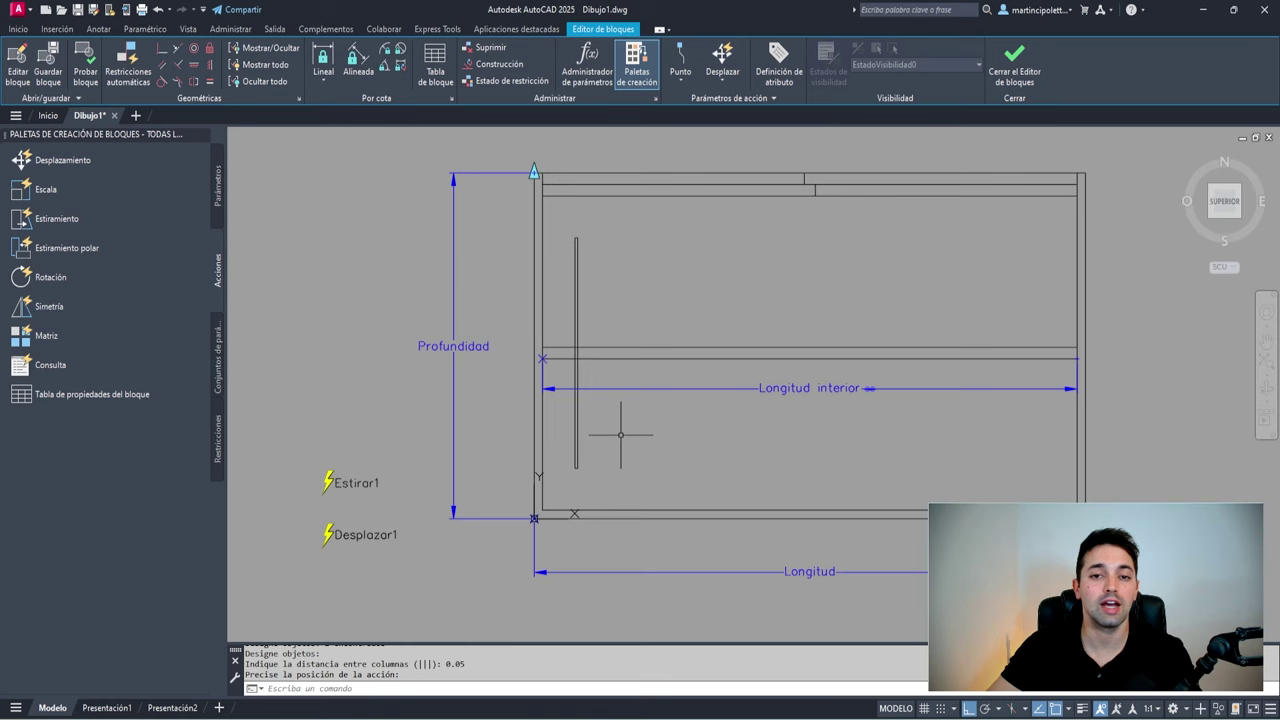
# Move the vertical interior bar about 0.02 horizontally toward the wardrobe's left side panel
pyautogui.moveTo(614, 434)
pyautogui.mouseDown(button='middle')
pyautogui.moveTo(564, 422)
pyautogui.moveTo(555, 436)
pyautogui.mouseUp(button='middle')
pyautogui.hotkey('ctrl', '1')
pyautogui.scroll(-2, 667, 320)
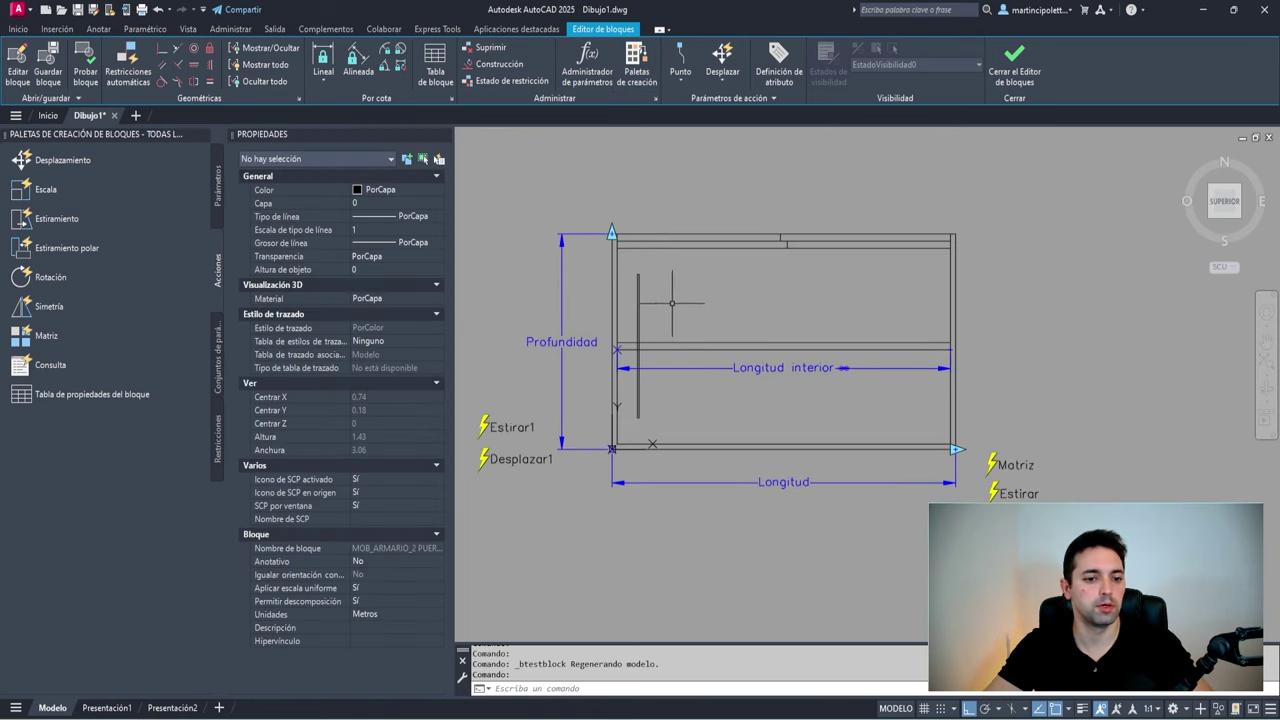
pyautogui.scroll(2, 655, 260)
pyautogui.scroll(-2, 651, 229)
pyautogui.click(595, 212)
pyautogui.click(582, 233)
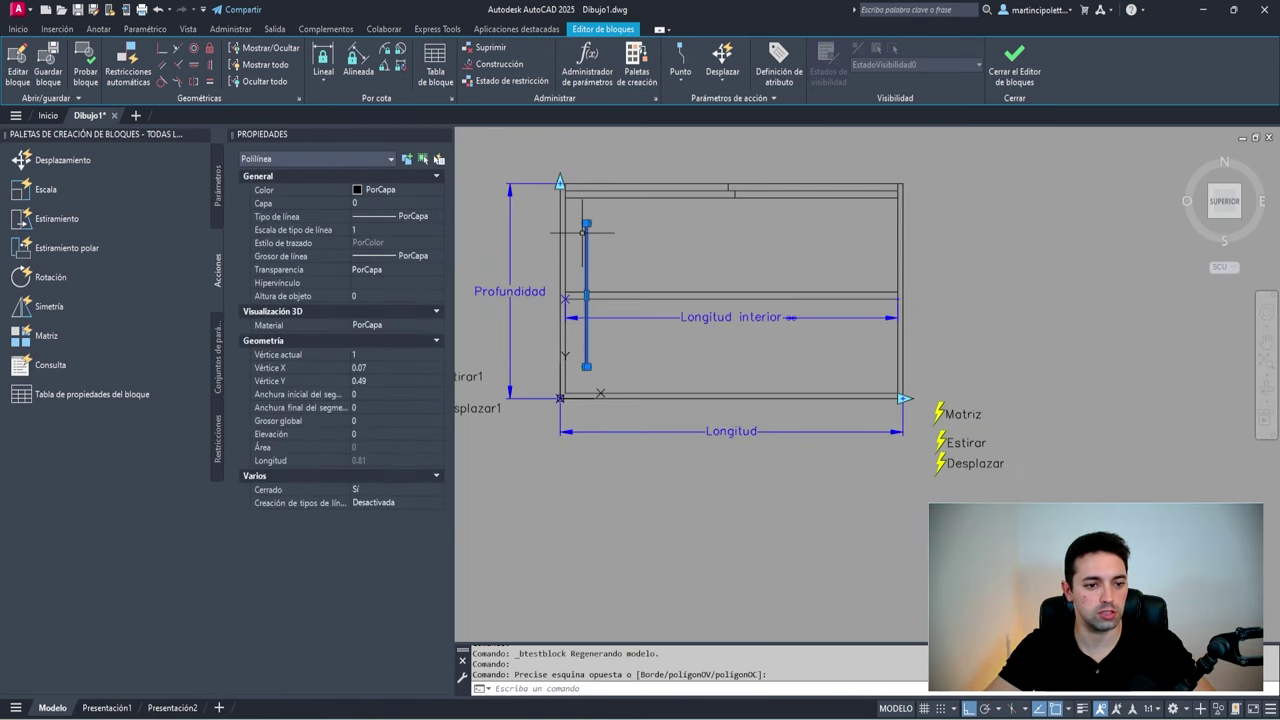
pyautogui.press('Return')
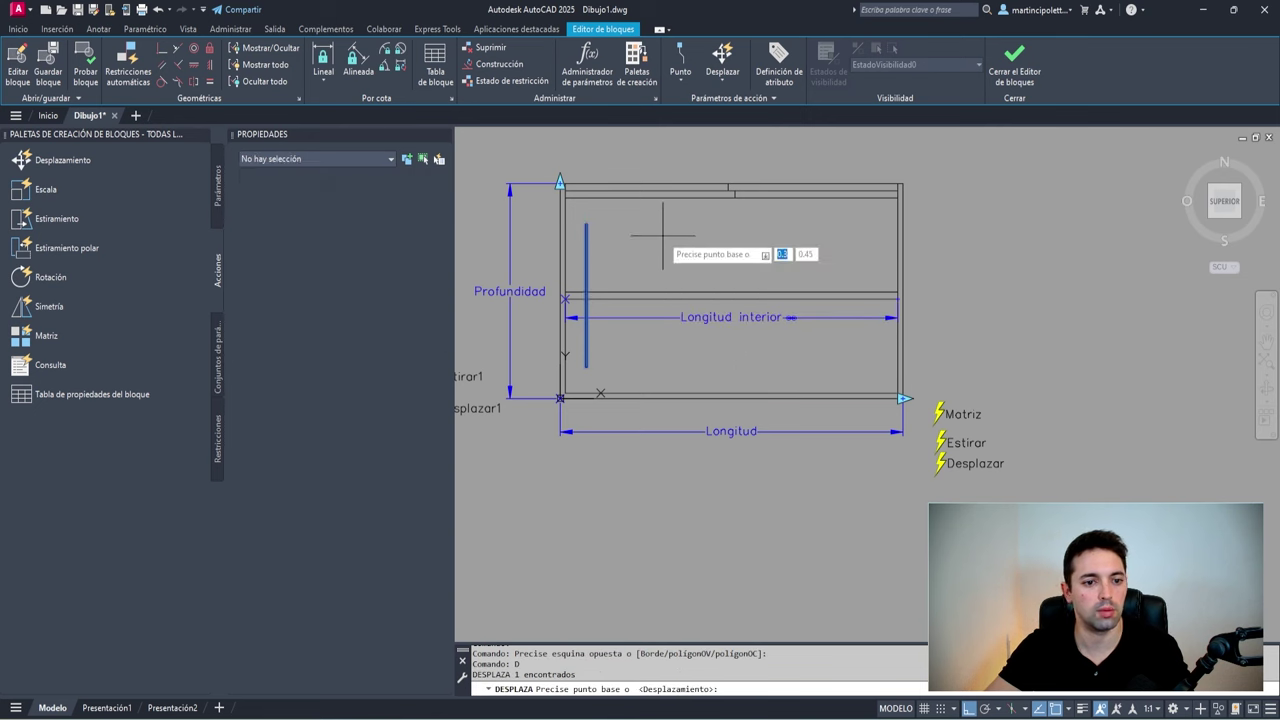
pyautogui.click(672, 240)
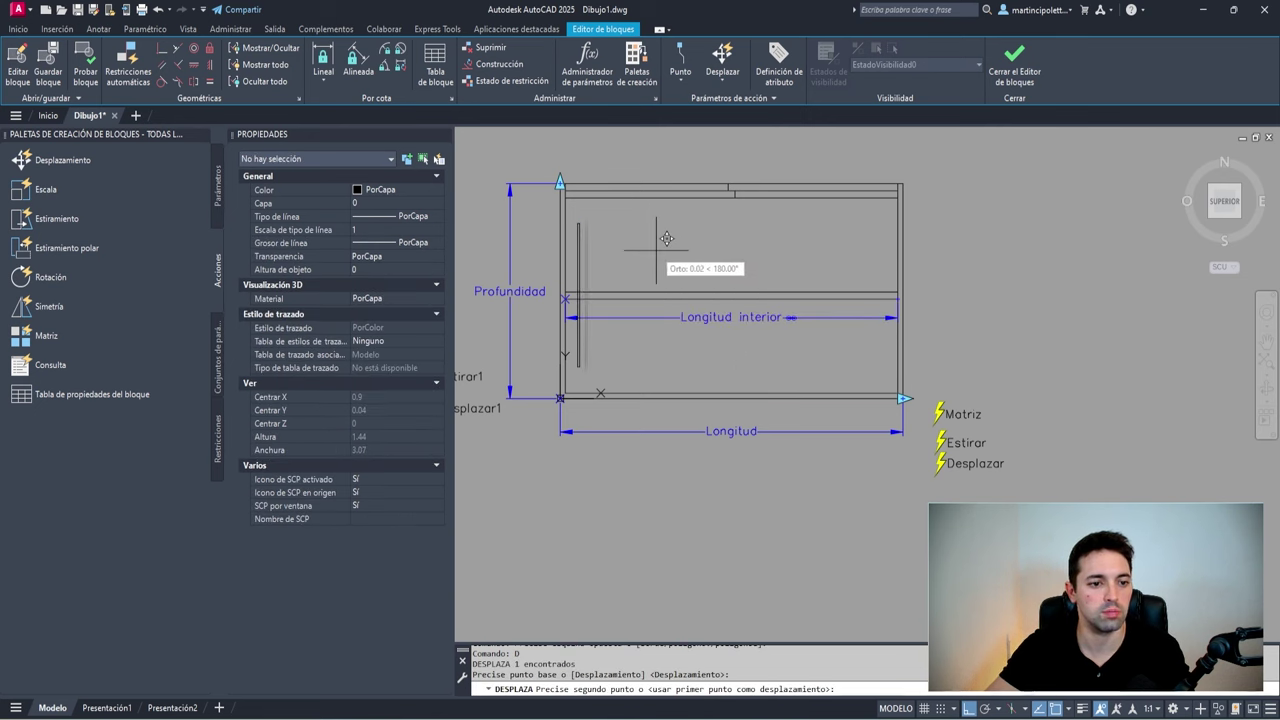
pyautogui.click(665, 238)
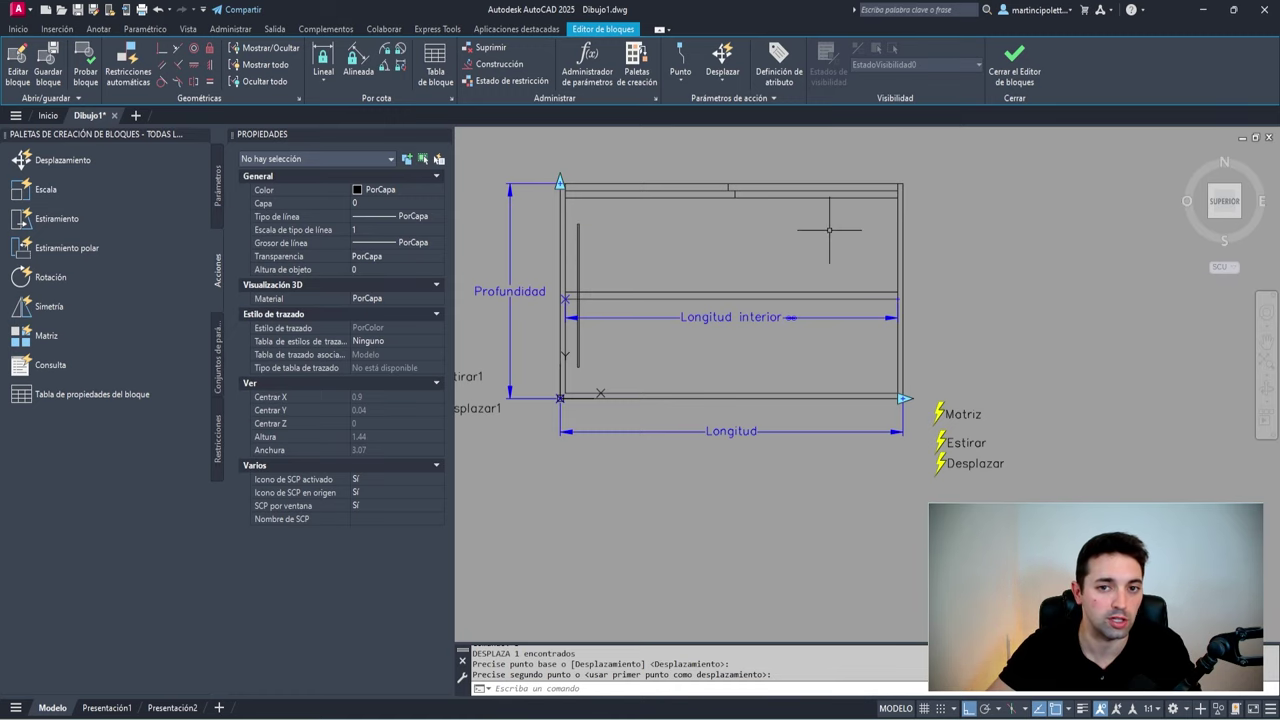
pyautogui.hotkey('ctrl', '1')
pyautogui.moveTo(503, 220); pyautogui.dragTo(534, 240, button='middle')
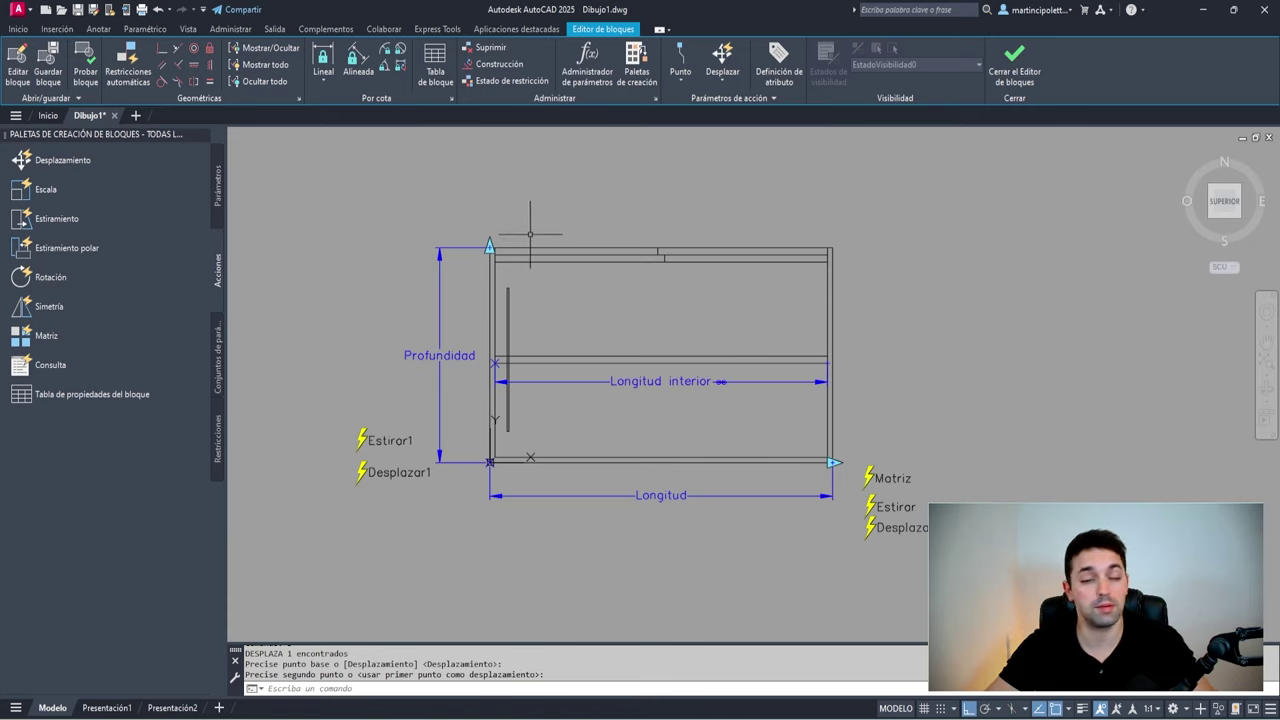
# Add a visibility parameter (Visibilidad) and place it below the Desplazar1 action label
pyautogui.click(260, 182)
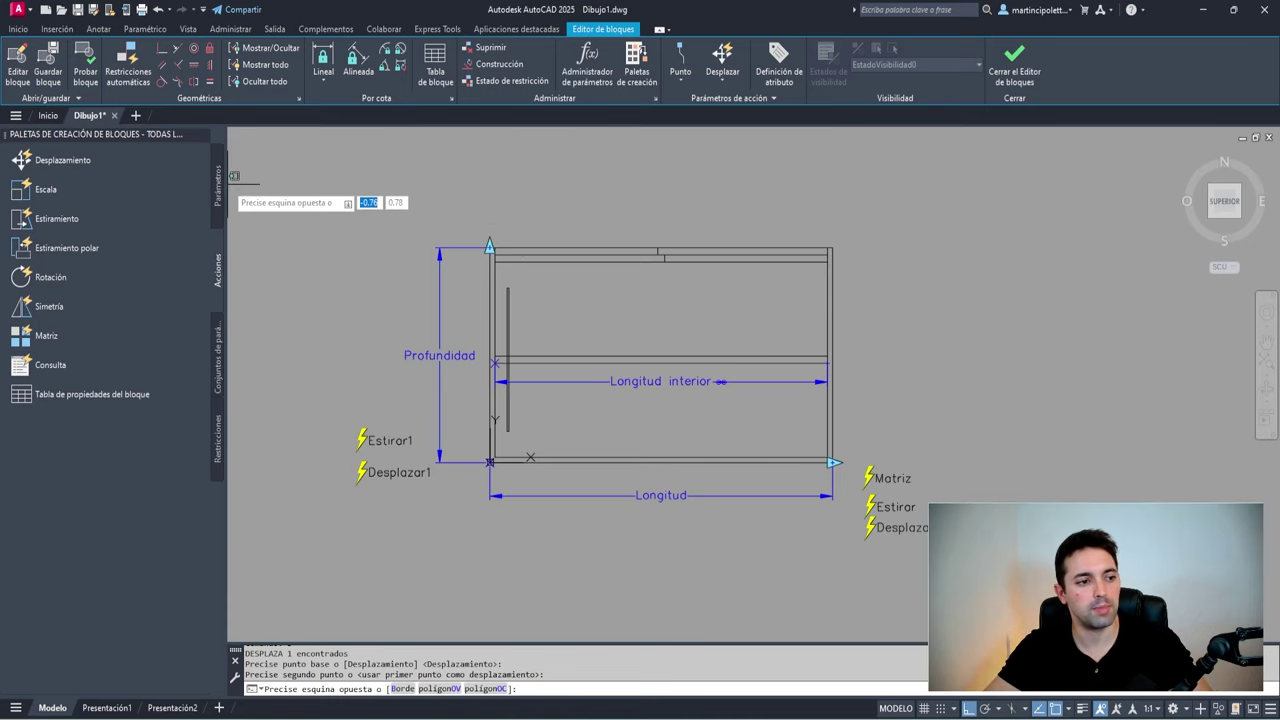
pyautogui.click(219, 187)
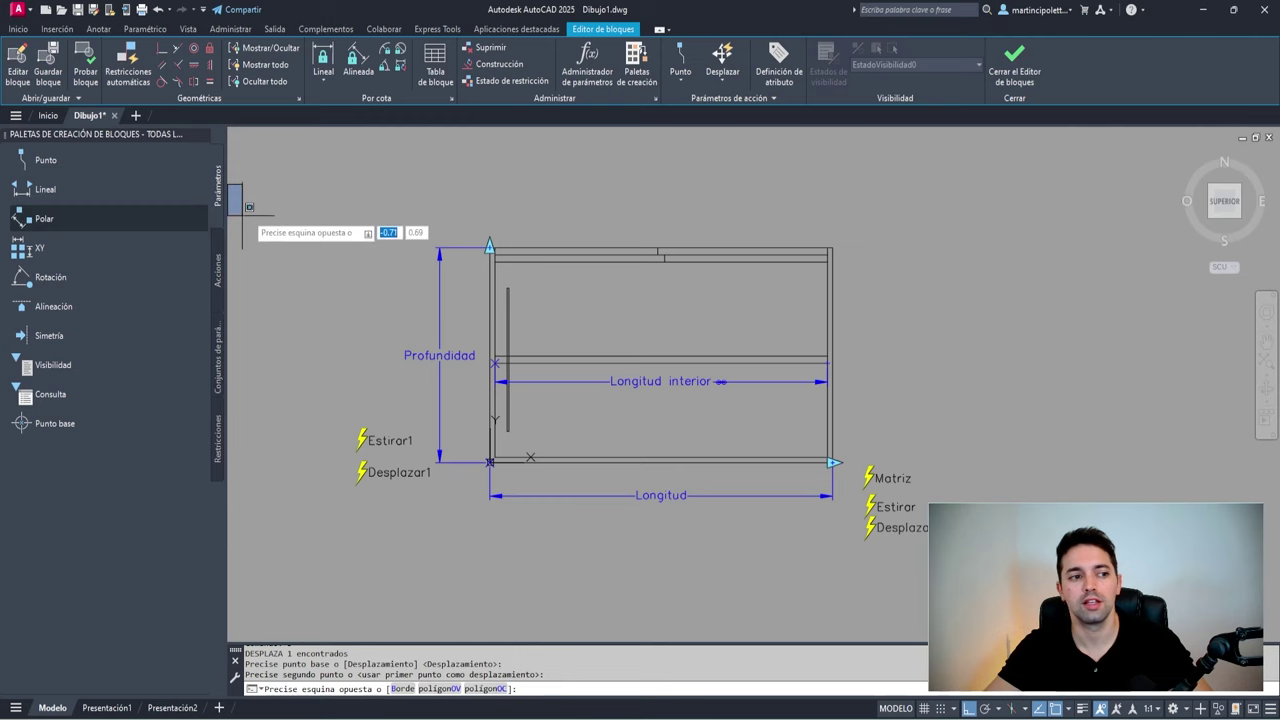
pyautogui.press('Escape')
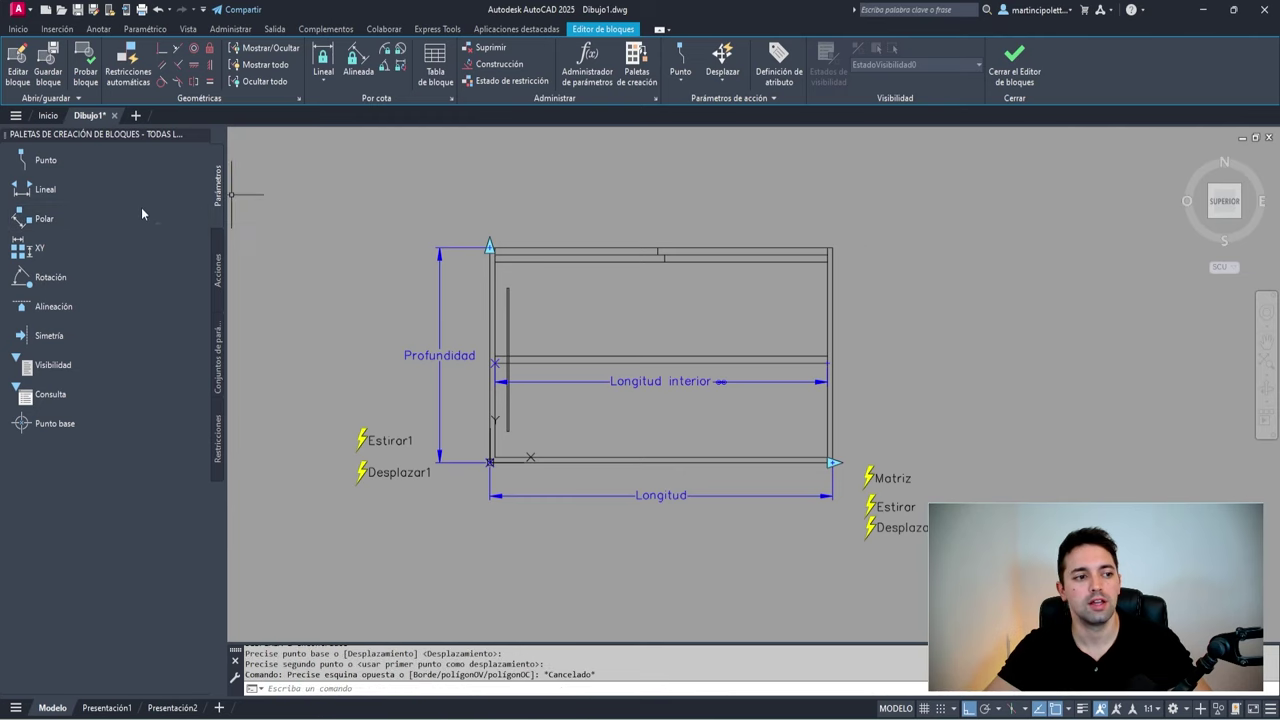
pyautogui.click(46, 369)
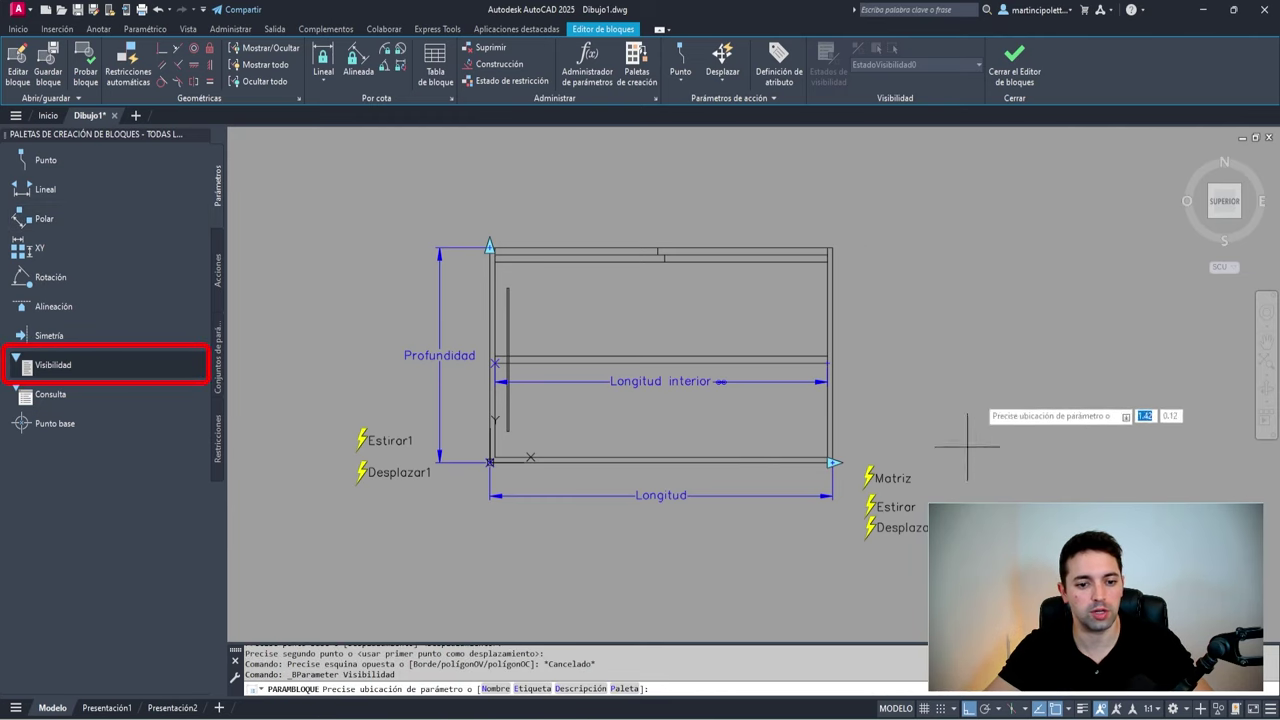
pyautogui.click(400, 503)
# Rename the visibility parameter to Perchas and keep its number of grips at 1
pyautogui.doubleClick(364, 503)
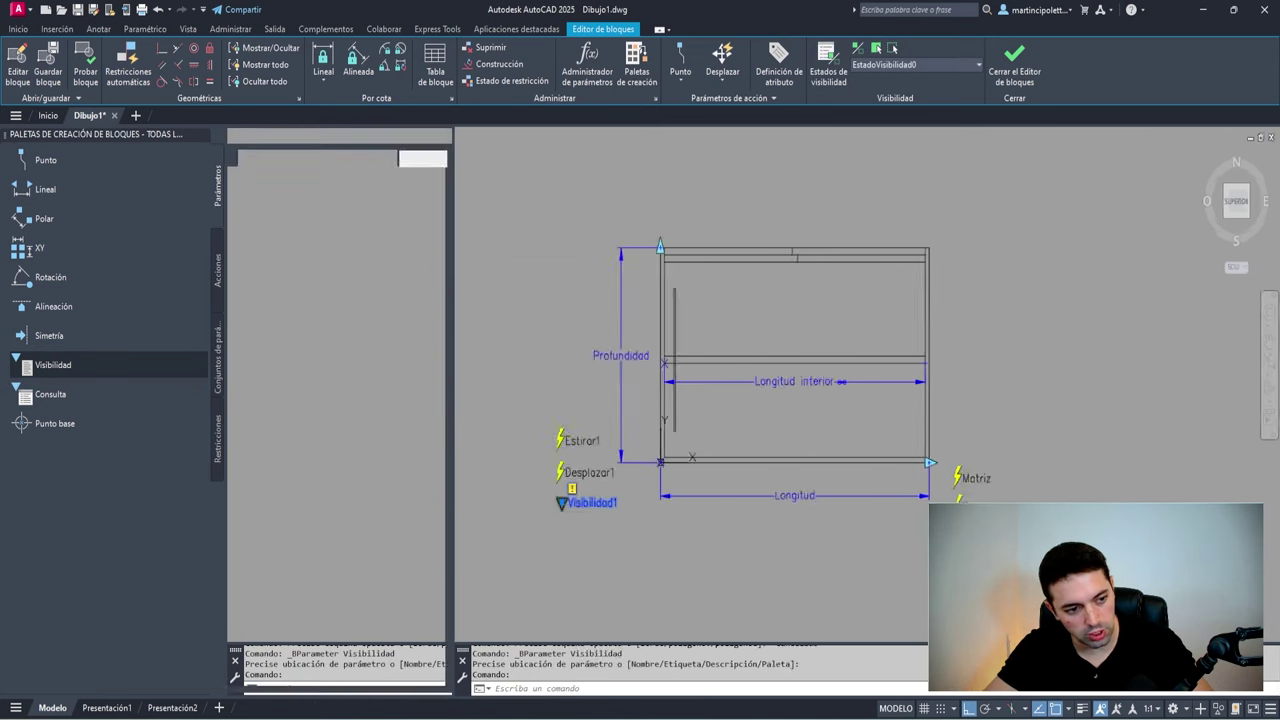
pyautogui.click(383, 341)
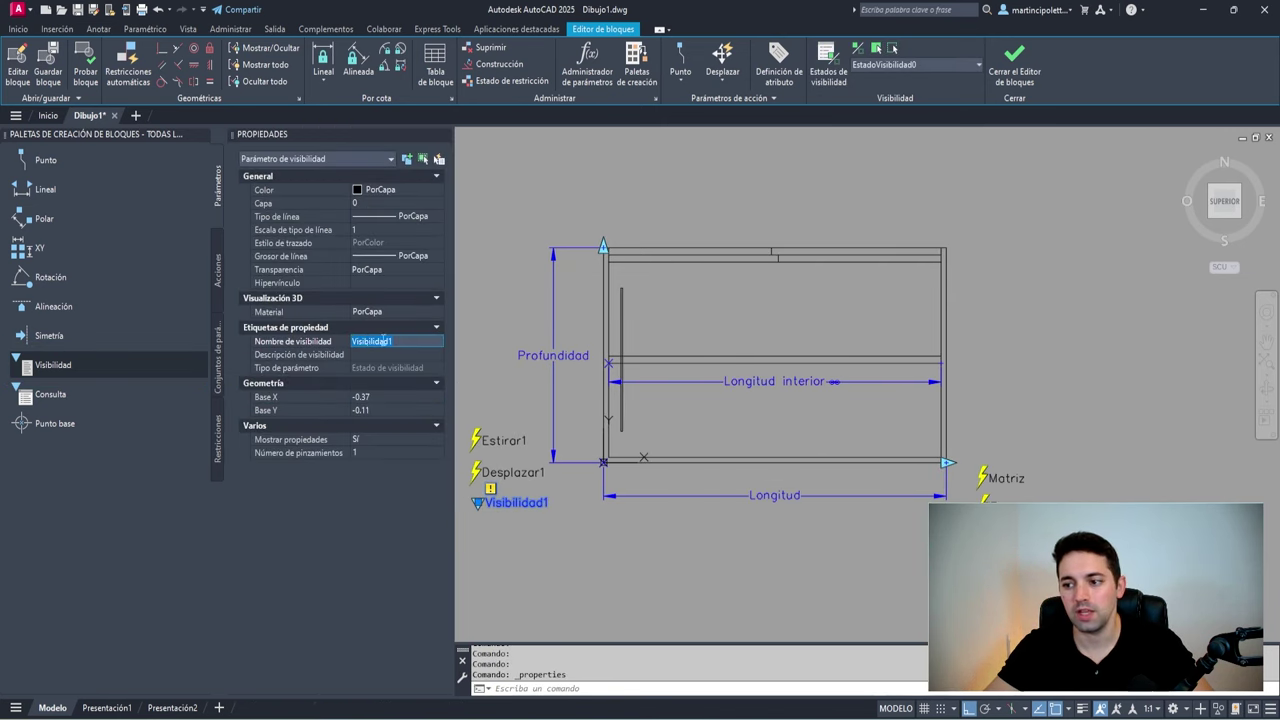
pyautogui.write('Perchas')
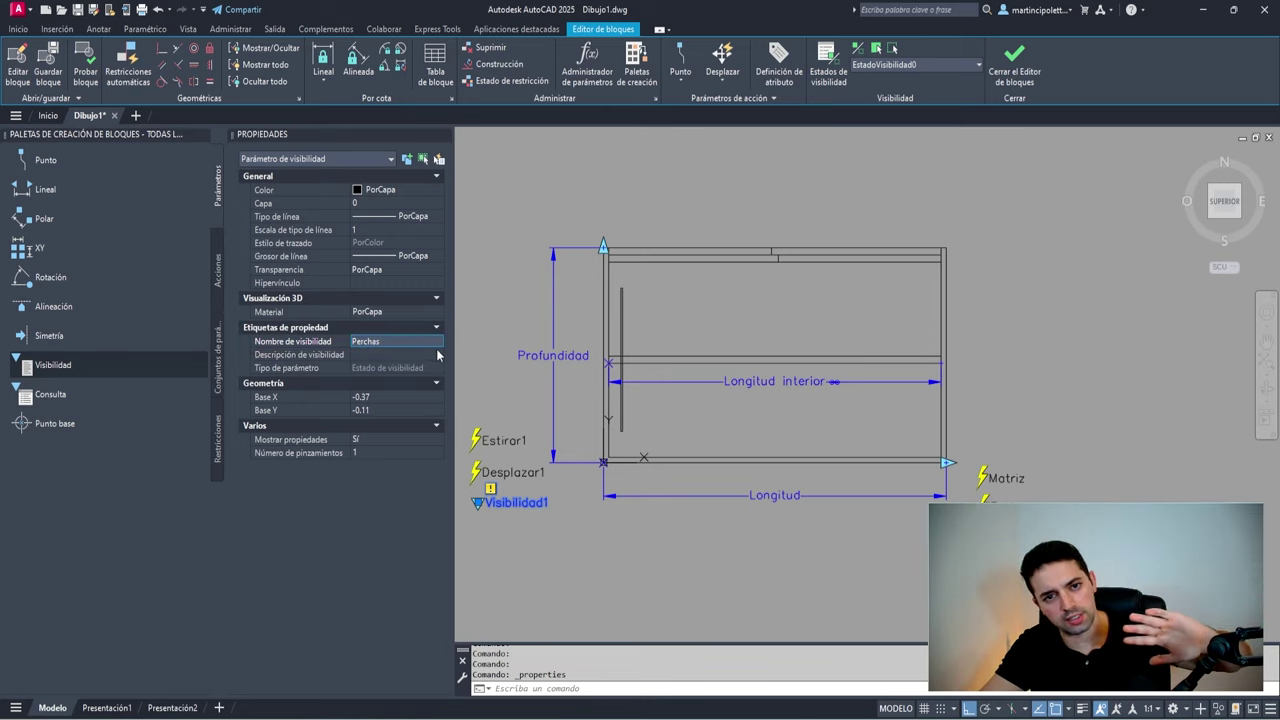
pyautogui.click(417, 451)
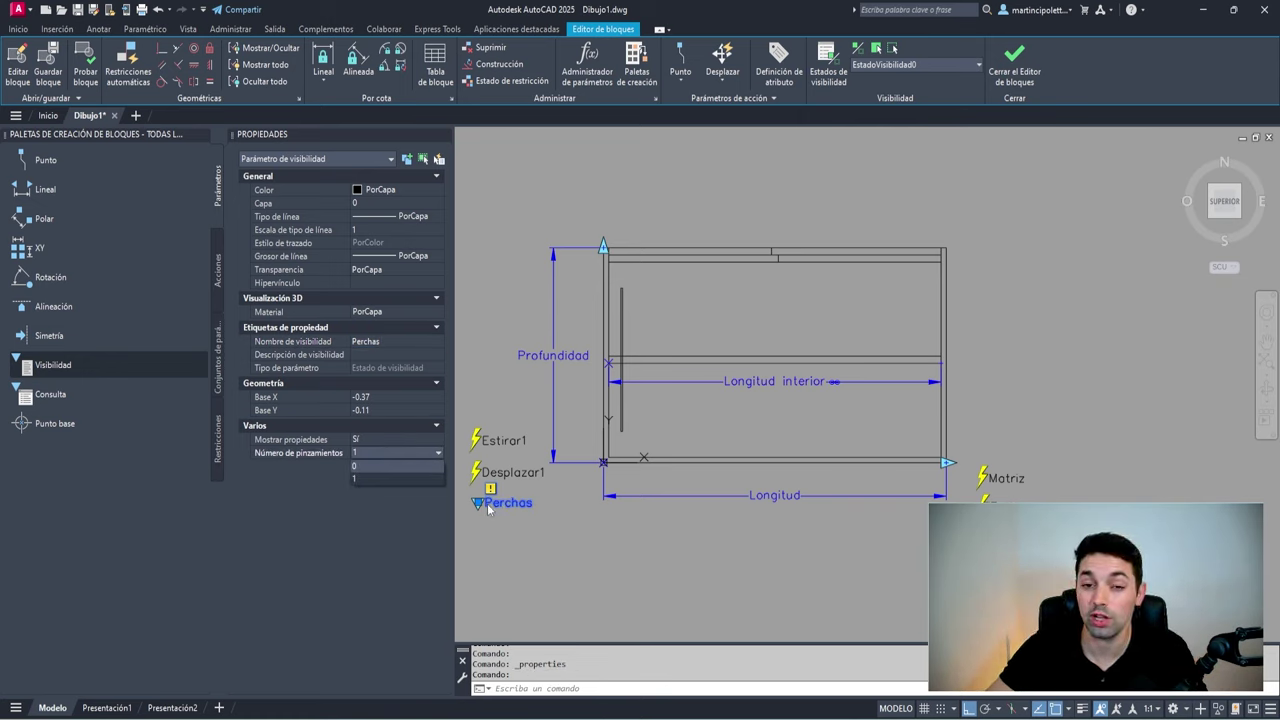
pyautogui.click(376, 533)
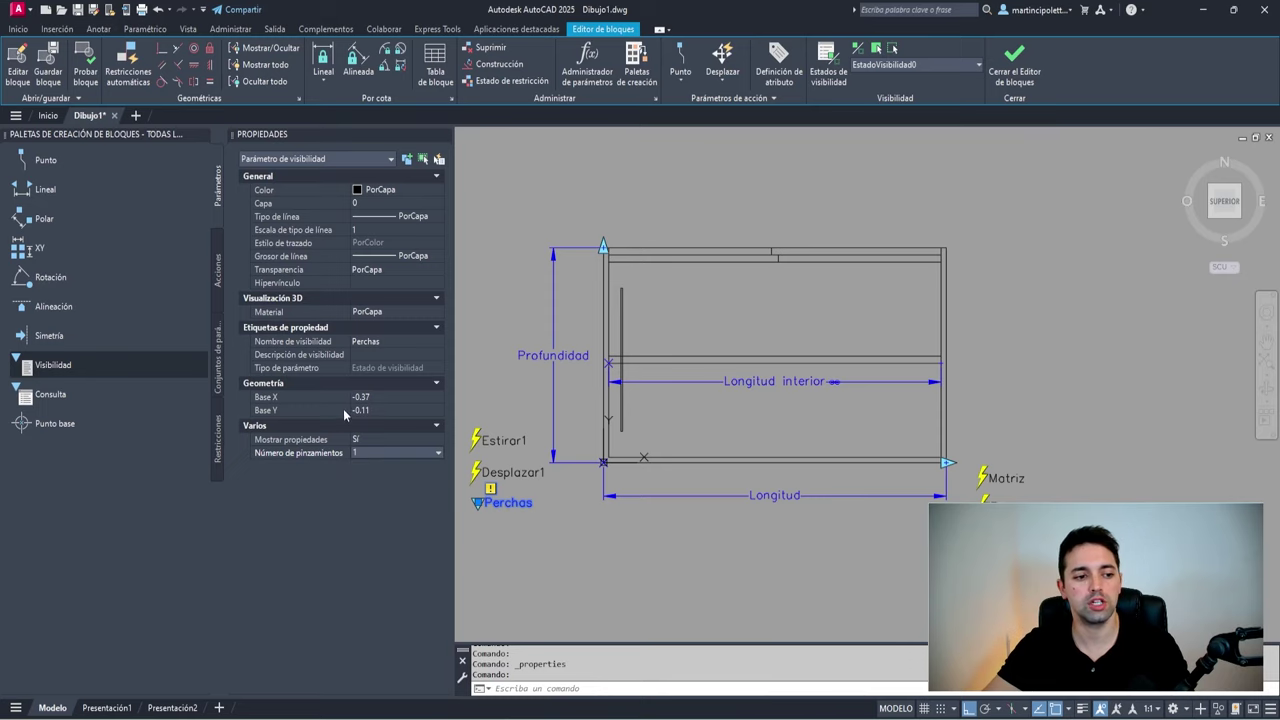
# Move the Perchas visibility parameter next to the wardrobe's lower-left corner, at about X -0.1, Y -0.04
pyautogui.click(490, 488)
pyautogui.scroll(5, 571, 463)
pyautogui.scroll(-2, 570, 470)
pyautogui.press('F8')
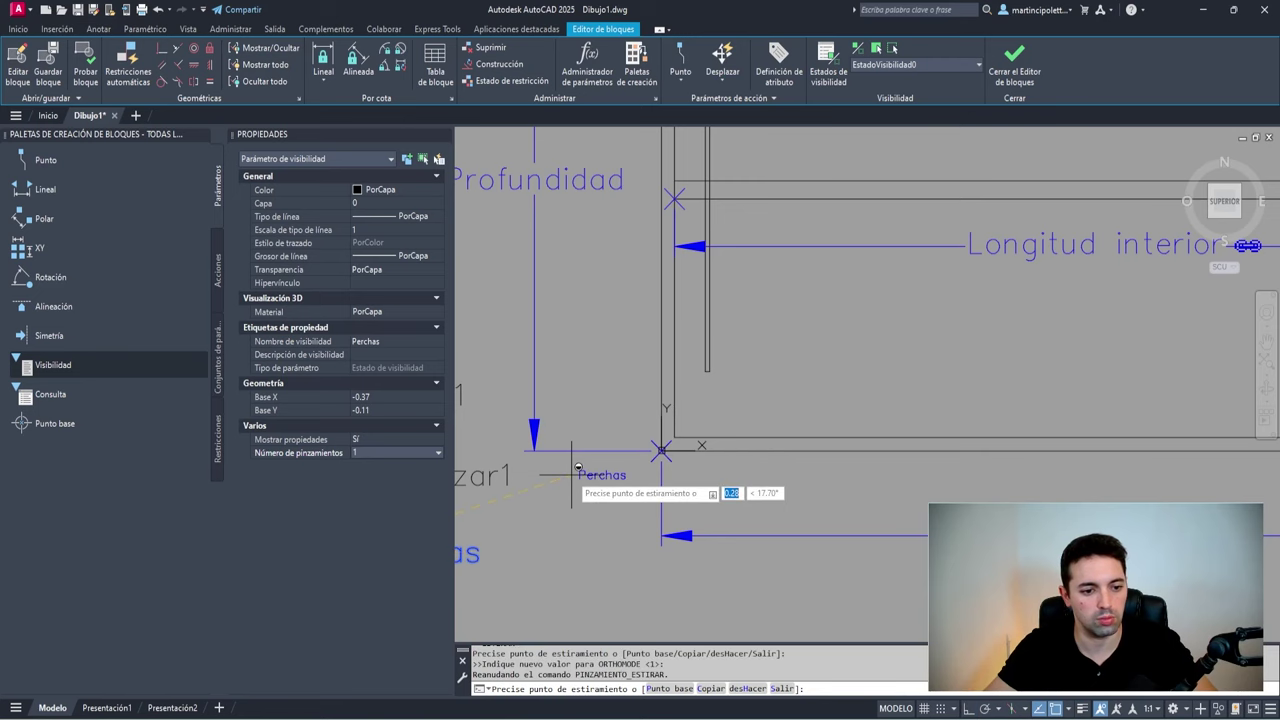
pyautogui.scroll(-3, 600, 478)
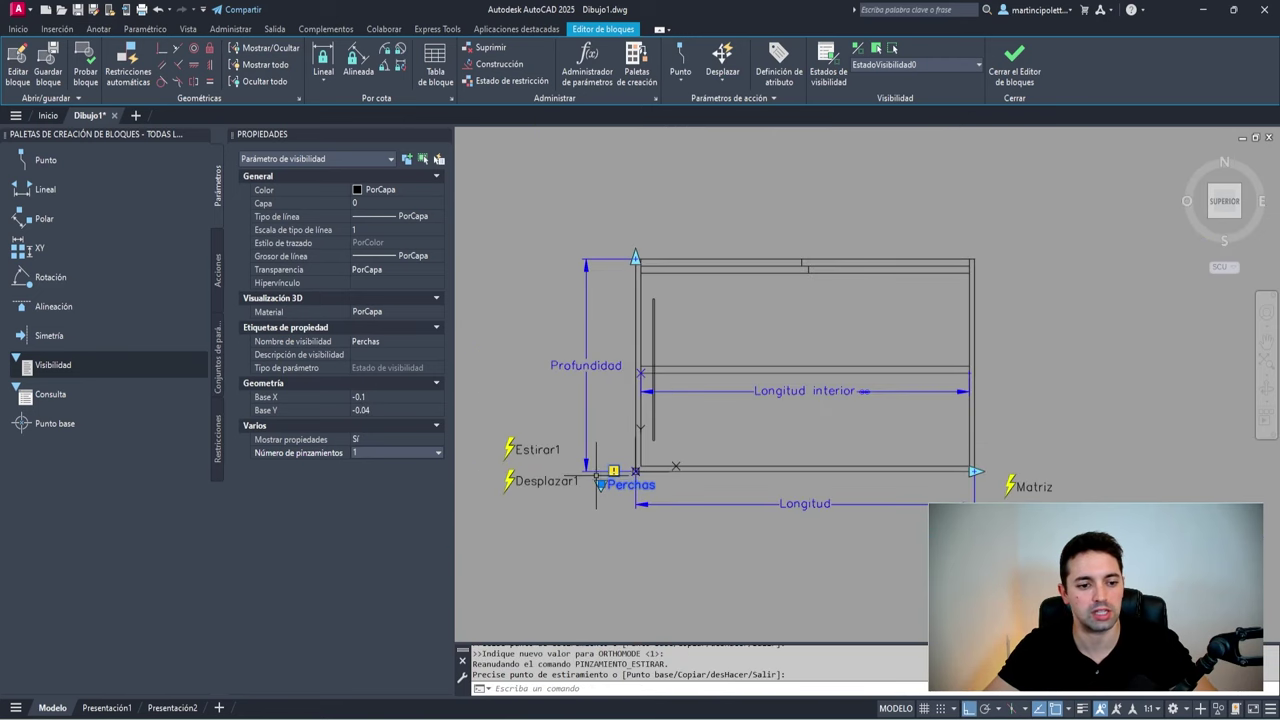
pyautogui.scroll(2, 600, 478)
pyautogui.click(444, 137)
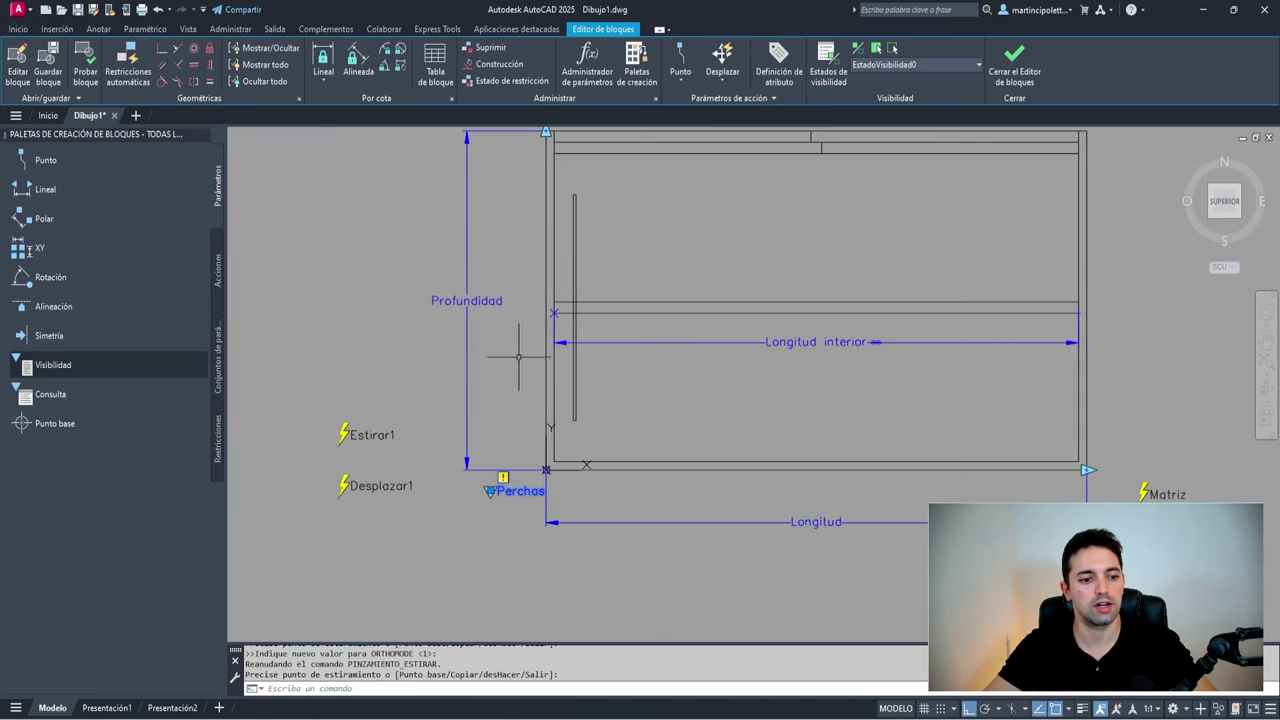
pyautogui.scroll(-1, 491, 471)
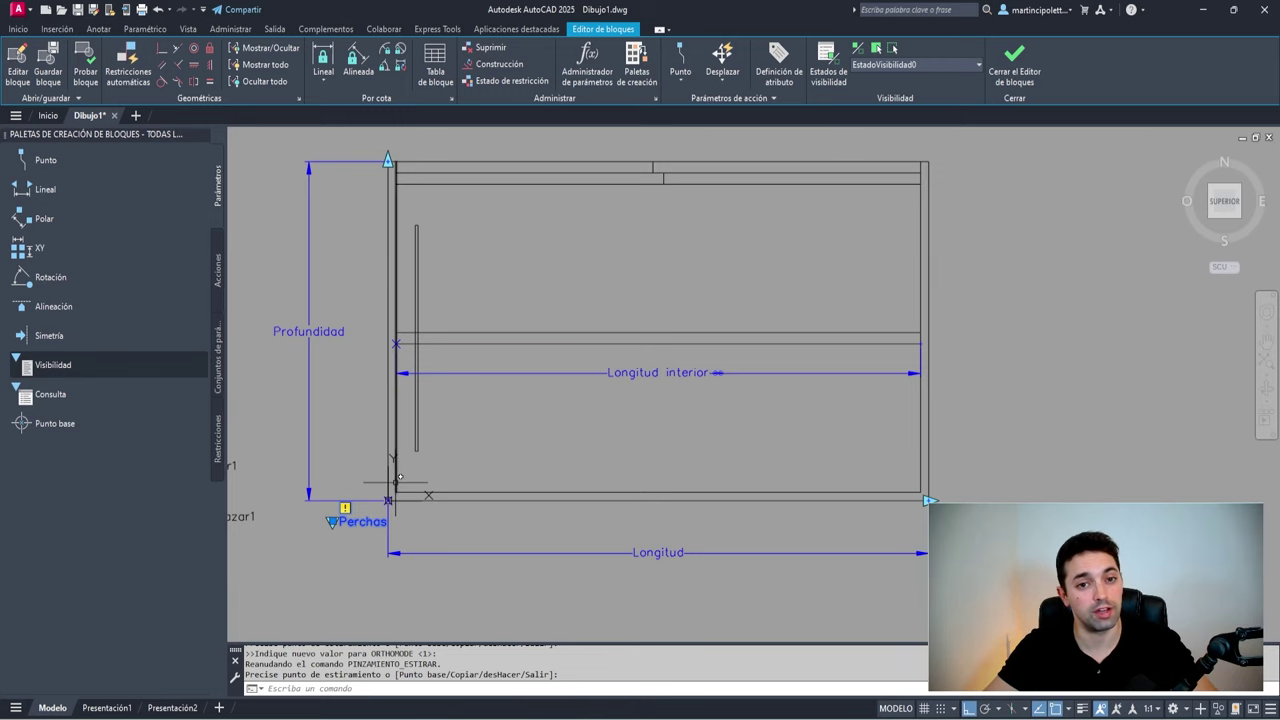
pyautogui.scroll(1, 800, 280)
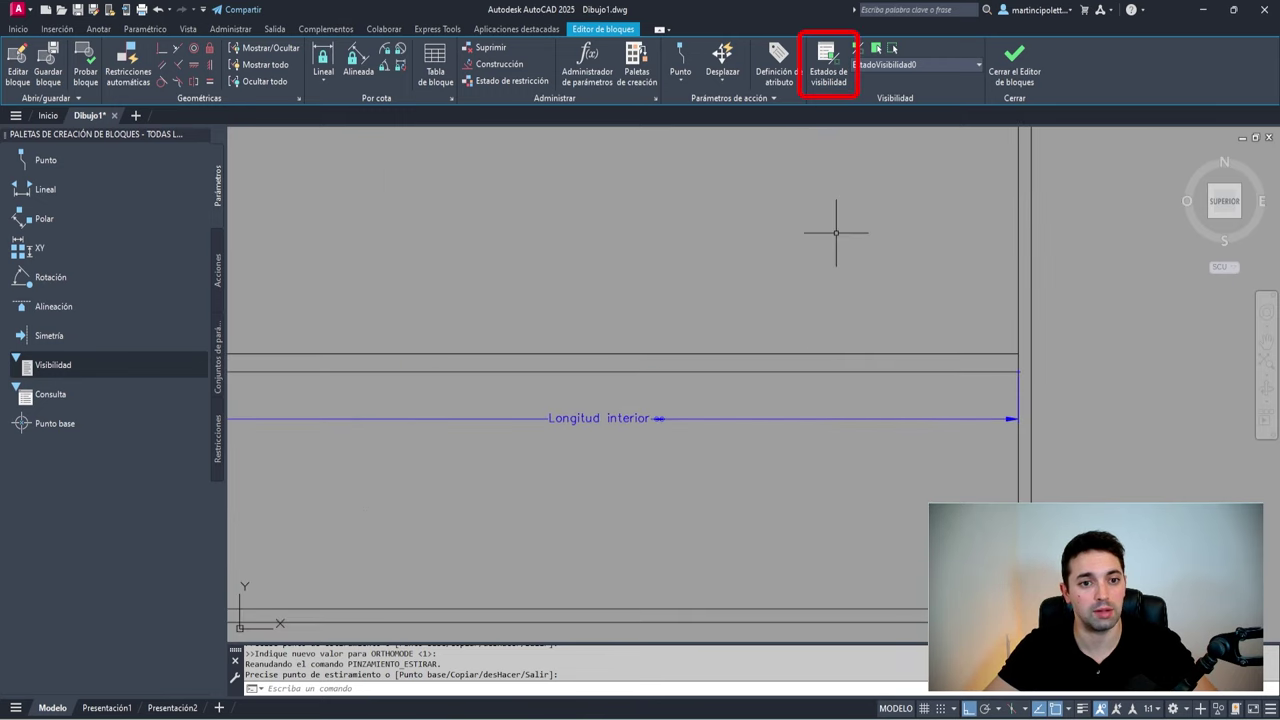
pyautogui.scroll(-2, 834, 229)
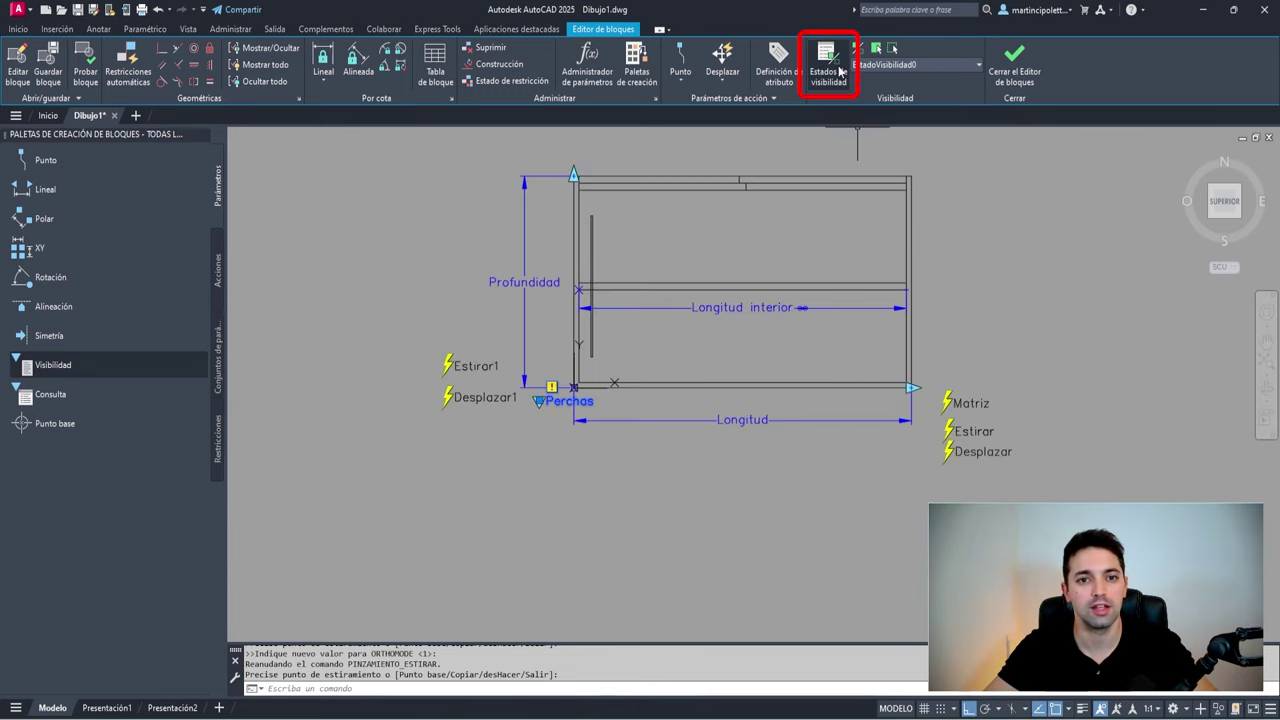
# Rename the existing visibility state to Con perchas and create a Sin perchas state that leaves the visibility of existing objects unchanged
pyautogui.click(841, 71)
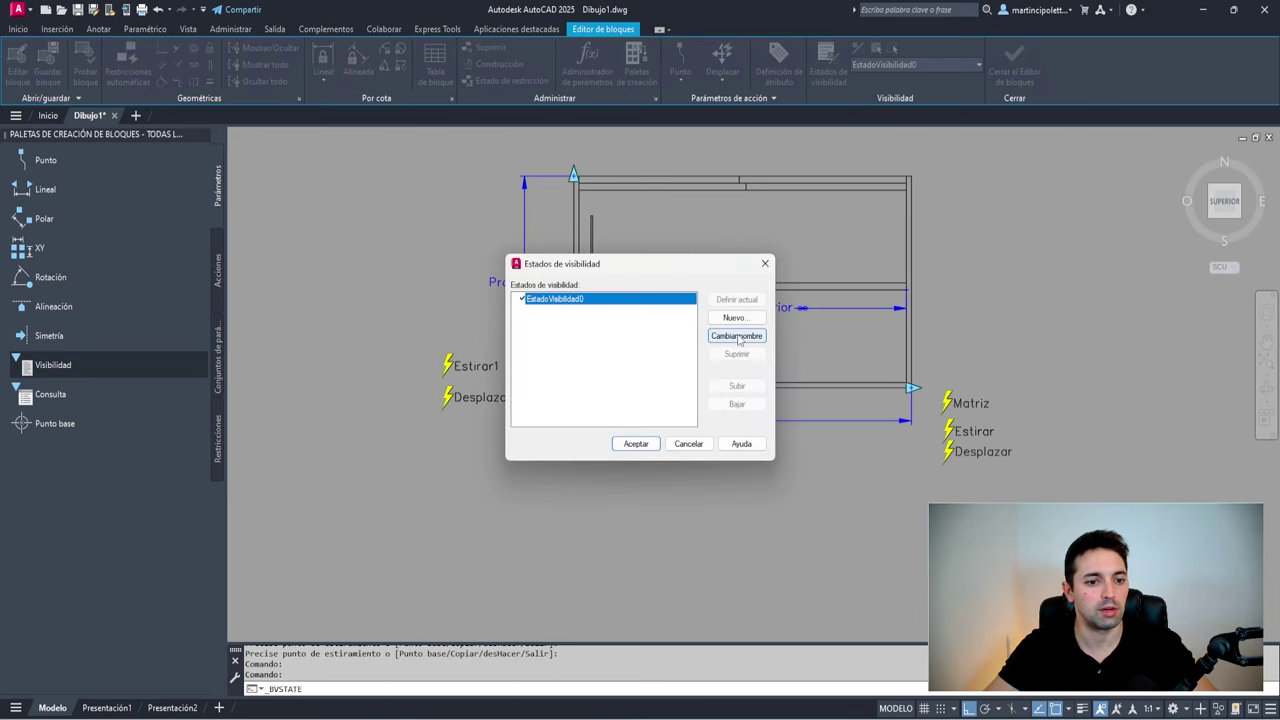
pyautogui.click(738, 336)
pyautogui.write('Con perchas')
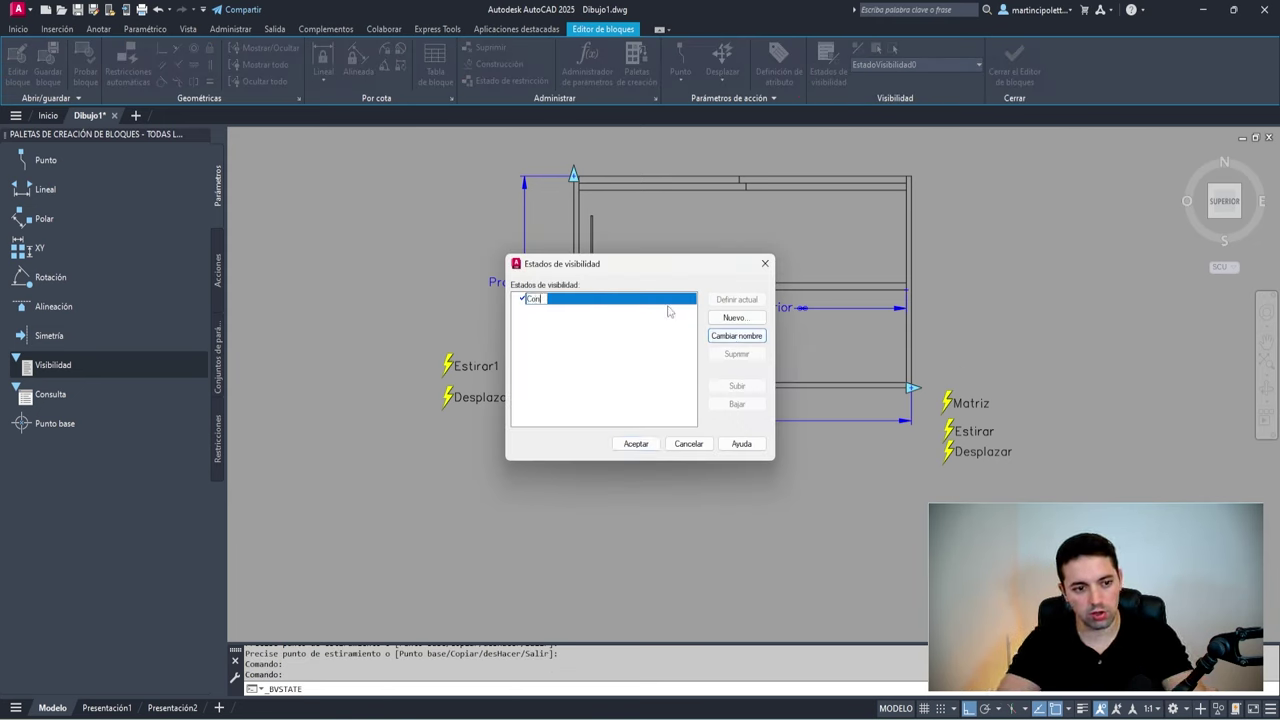
pyautogui.click(719, 318)
pyautogui.write('Sin perchas')
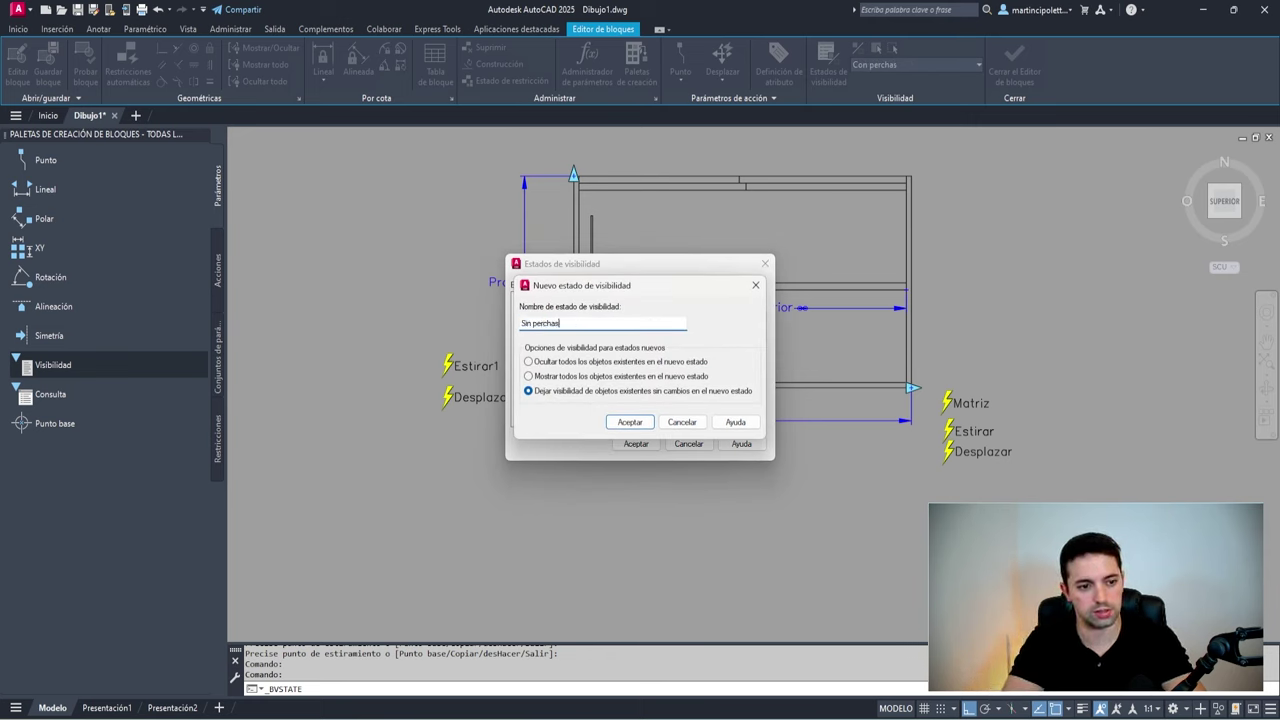
pyautogui.click(628, 420)
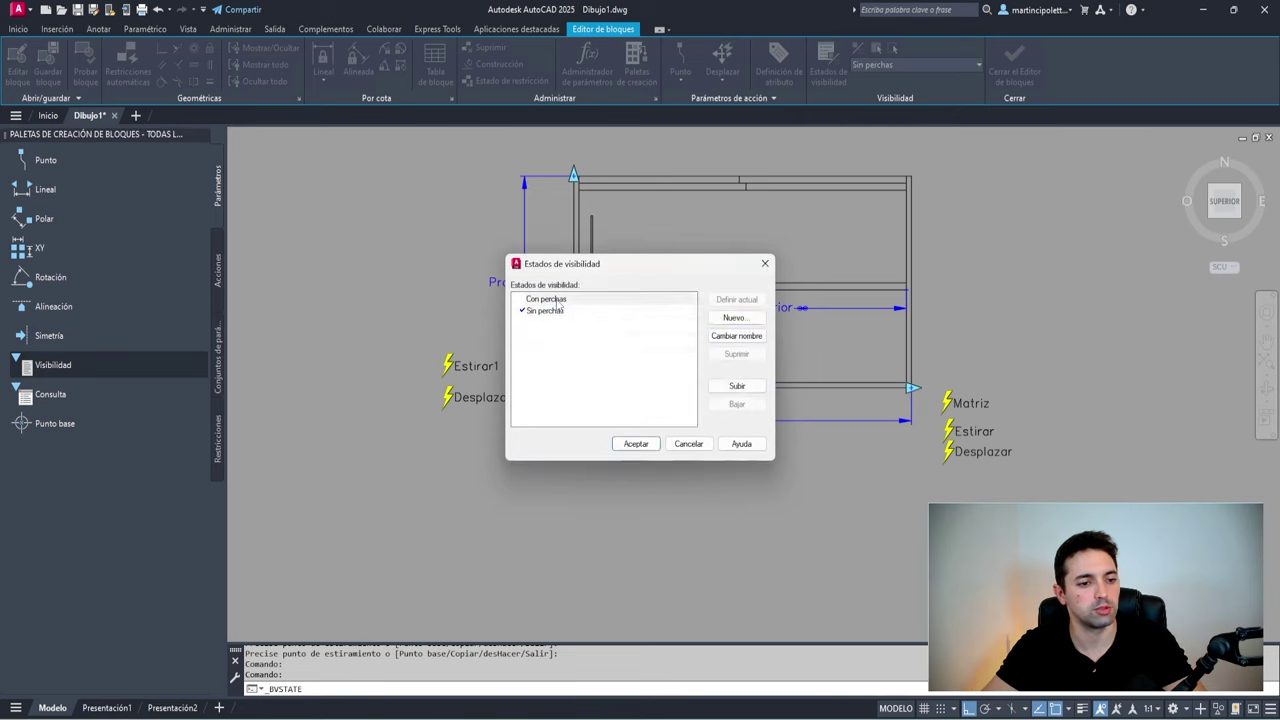
pyautogui.click(633, 445)
# Make Sin perchas the current visibility state, hide the vertical hanger bar in it, and switch back to Con perchas
pyautogui.moveTo(899, 266); pyautogui.dragTo(820, 343, button='middle')
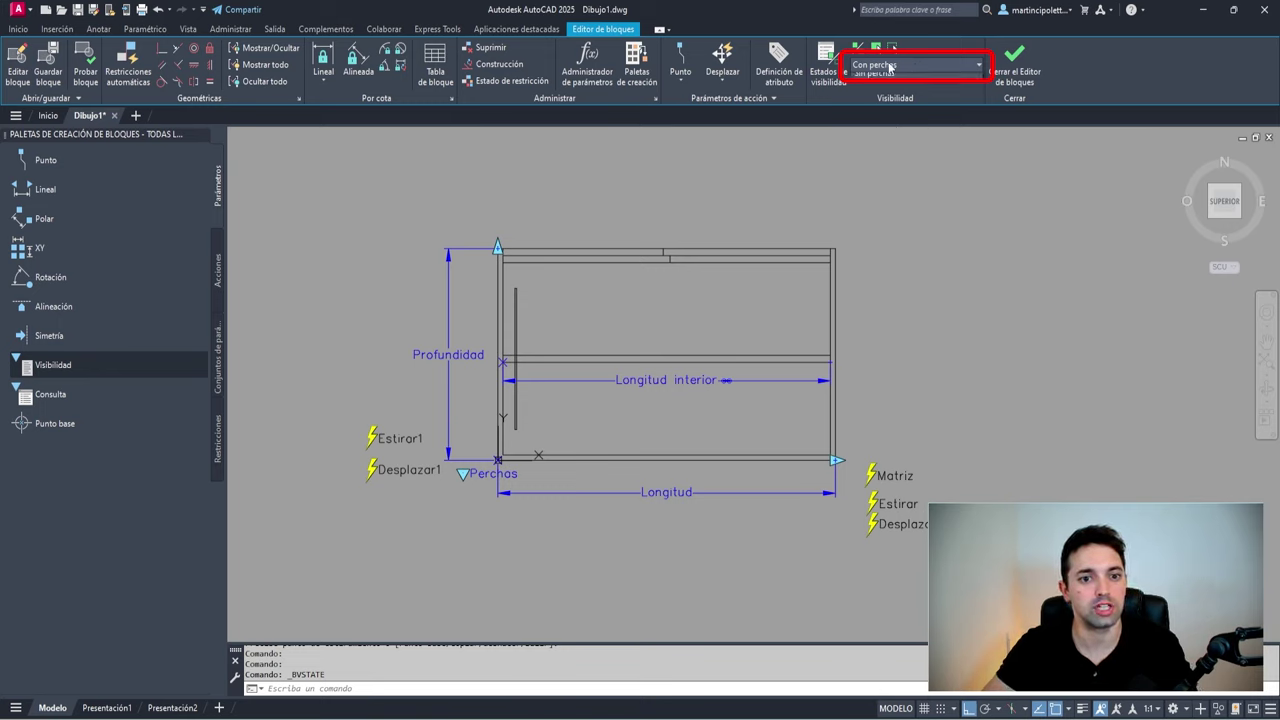
pyautogui.click(875, 67)
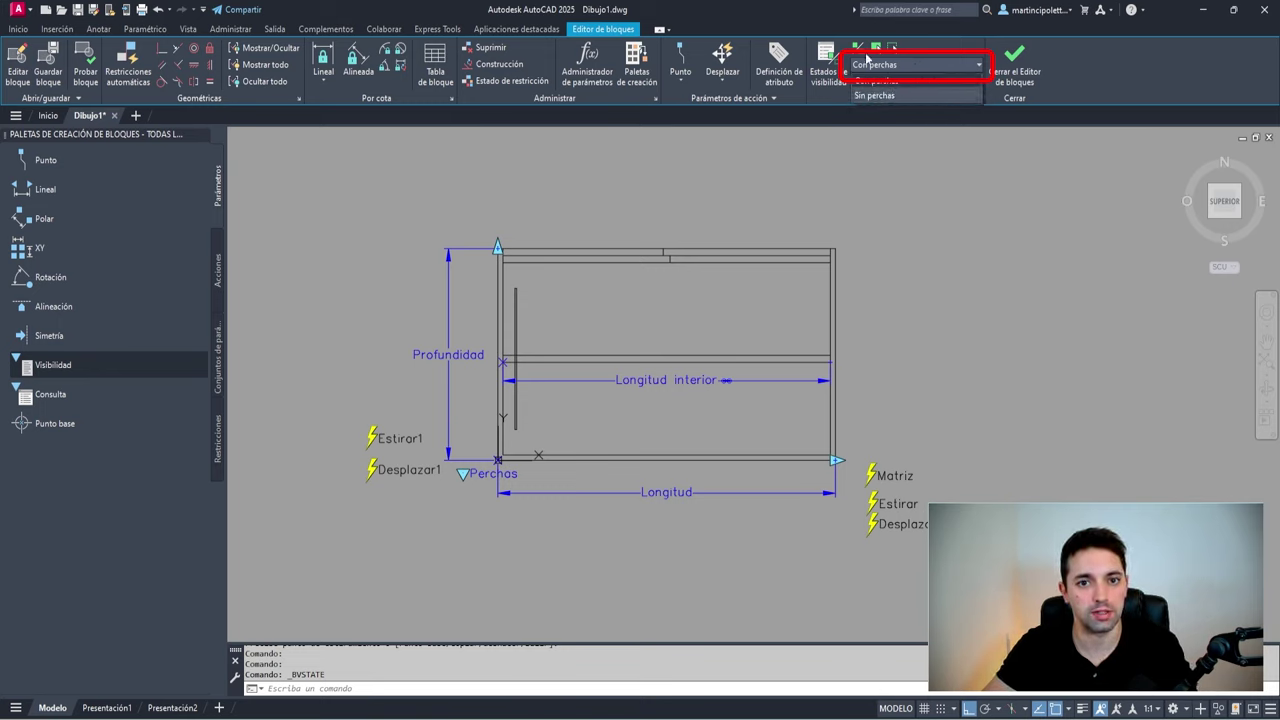
pyautogui.click(868, 95)
pyautogui.click(877, 68)
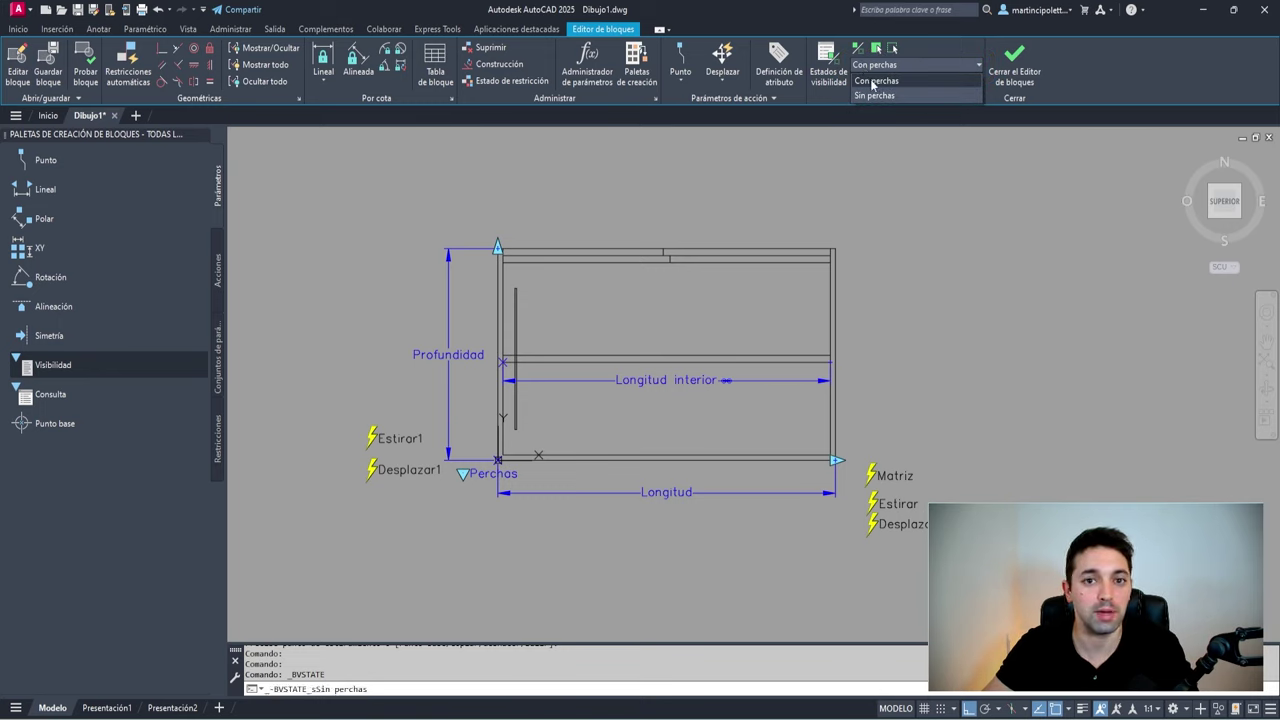
pyautogui.click(872, 96)
pyautogui.click(872, 96)
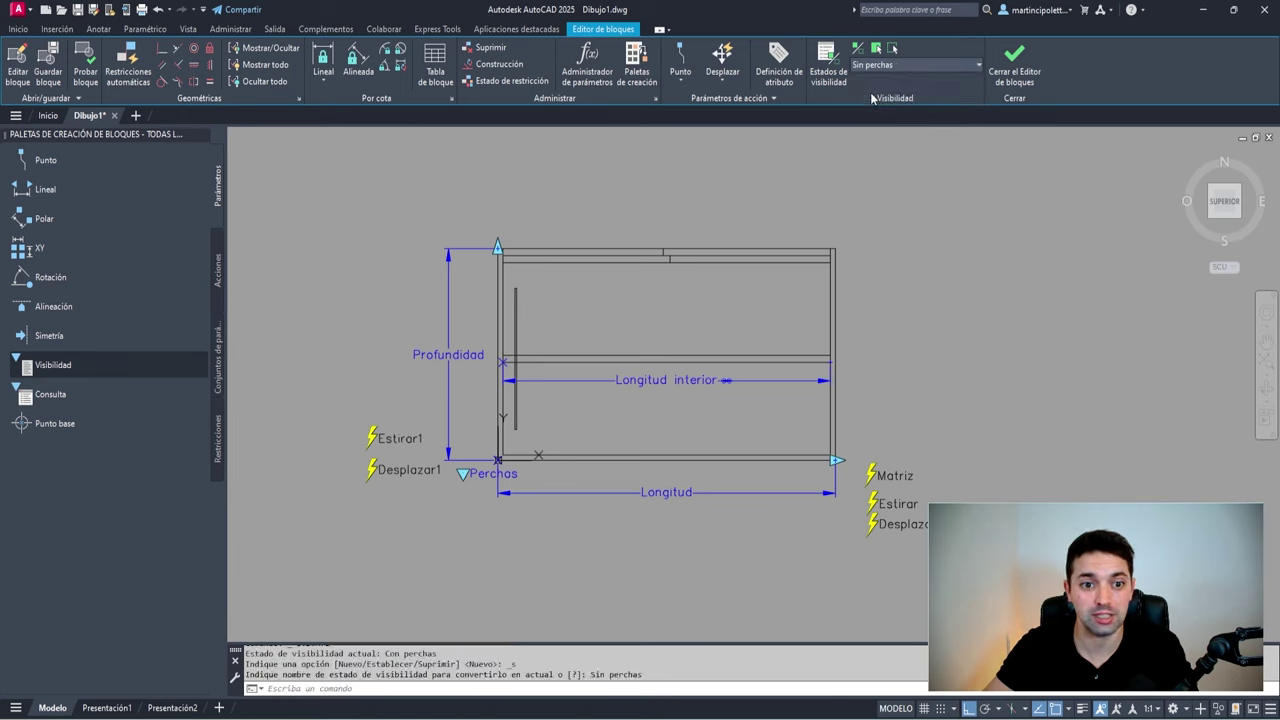
pyautogui.click(893, 50)
pyautogui.click(517, 312)
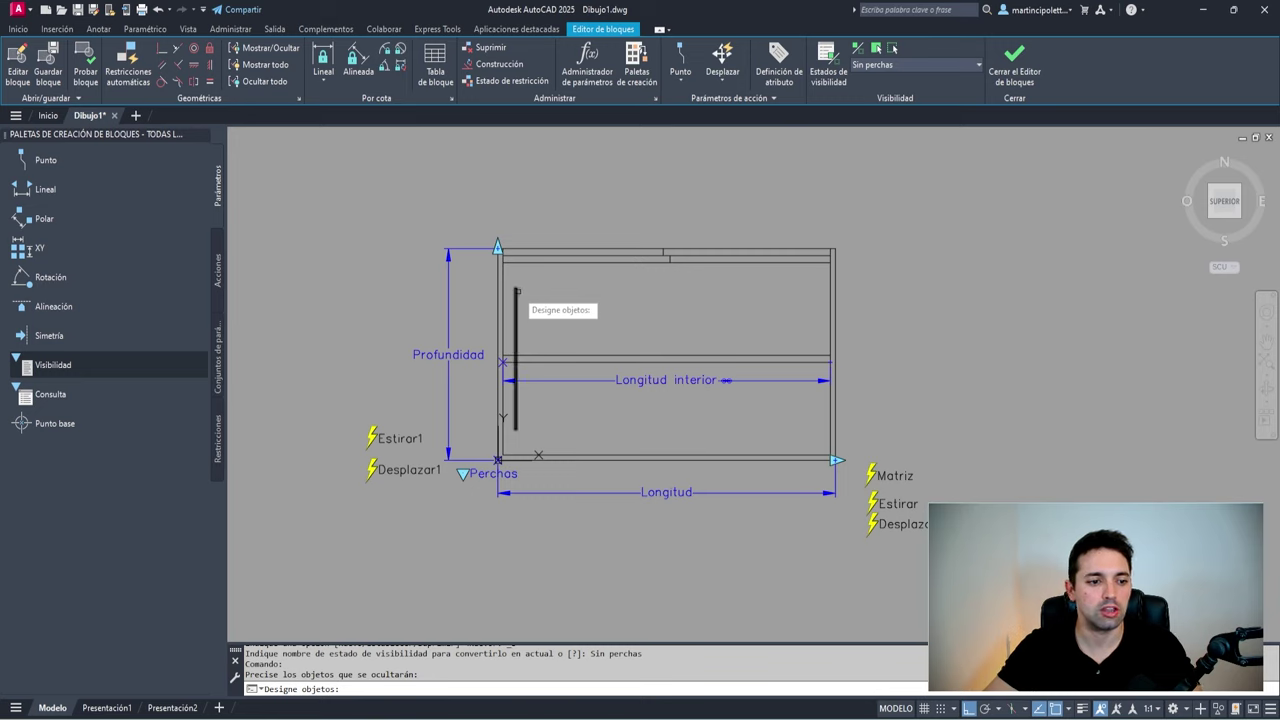
pyautogui.press('Return')
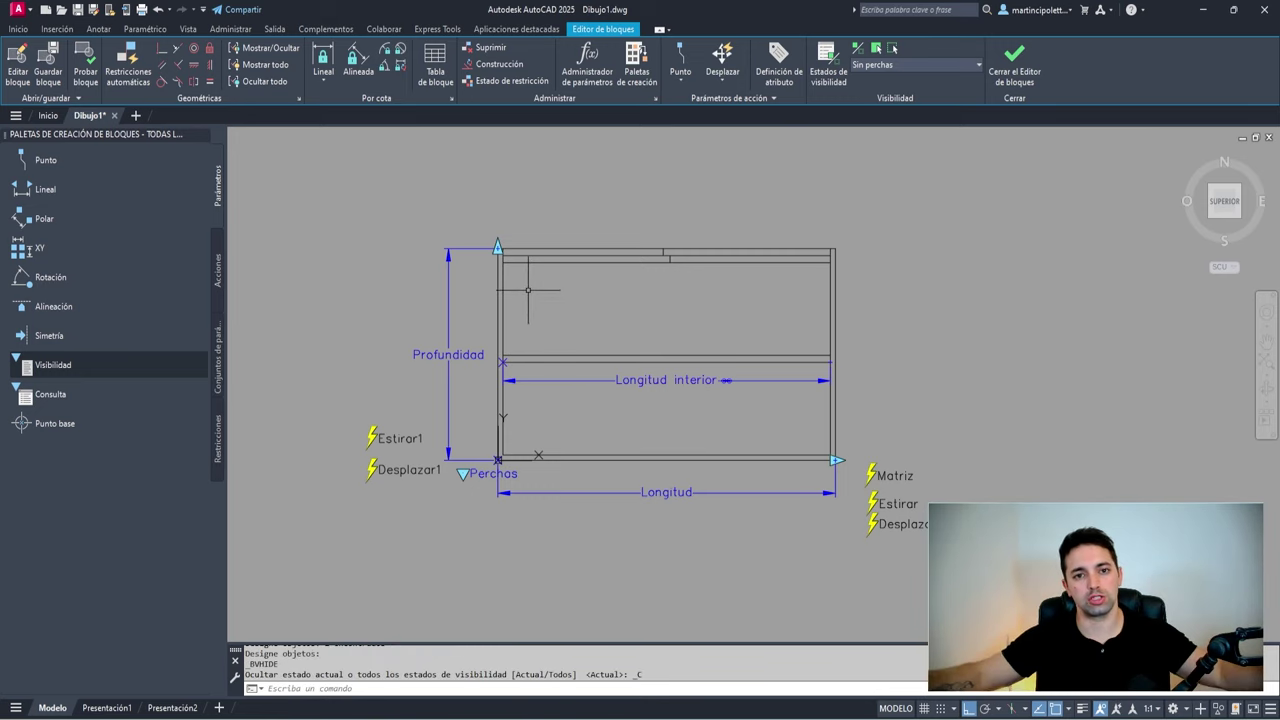
pyautogui.click(956, 67)
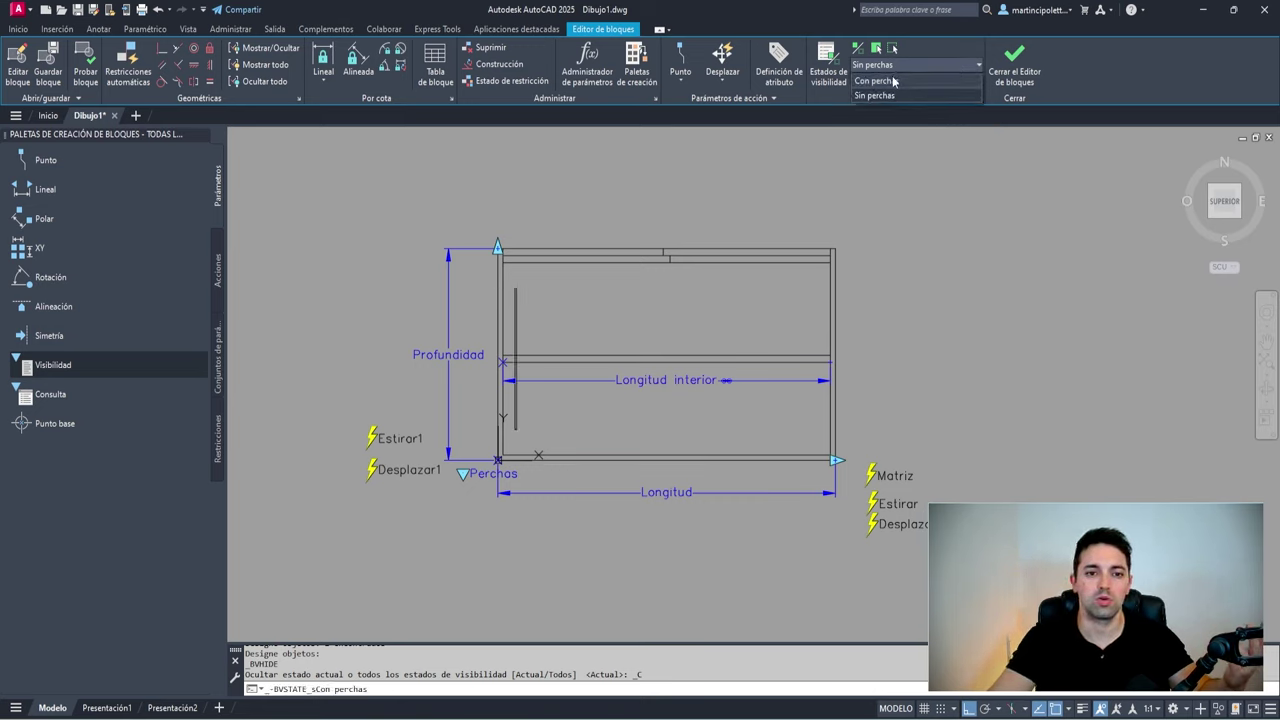
pyautogui.click(876, 81)
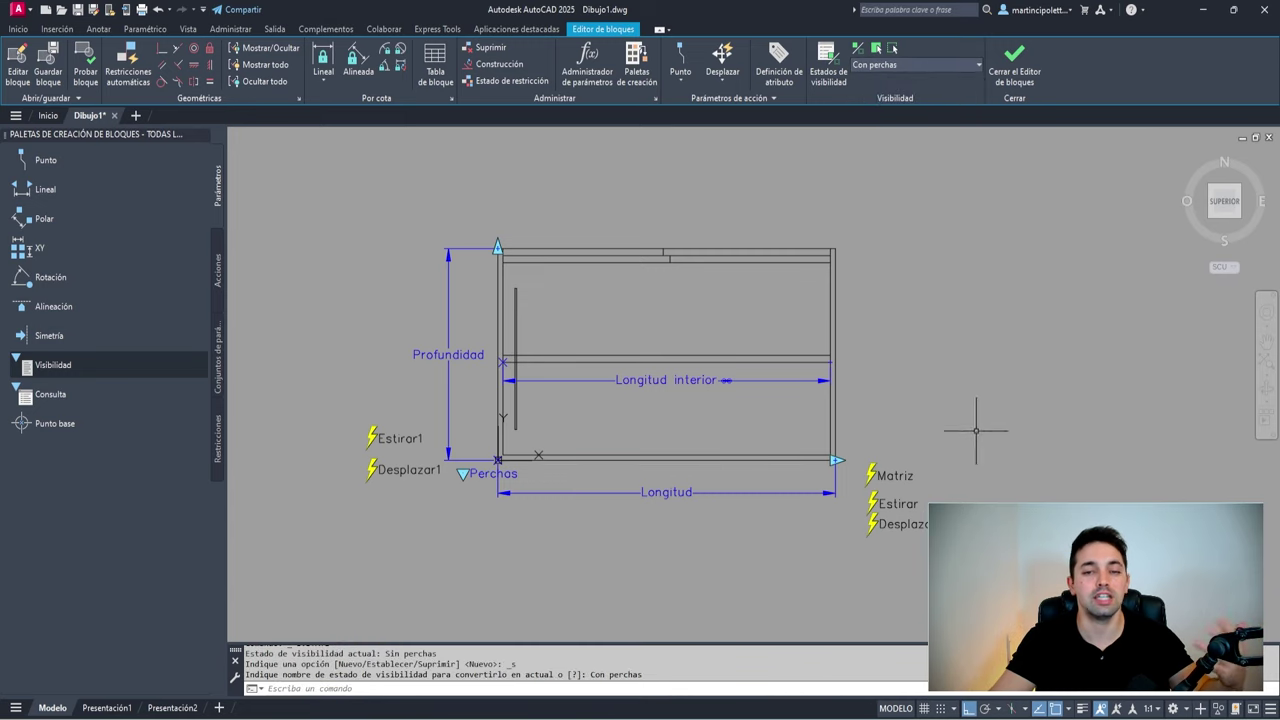
# Add a perpendicular alignment parameter (Alineación) at the midpoint of the wardrobe's lower edge, with its direction running horizontally along that edge
pyautogui.moveTo(677, 429); pyautogui.dragTo(709, 429, button='middle')
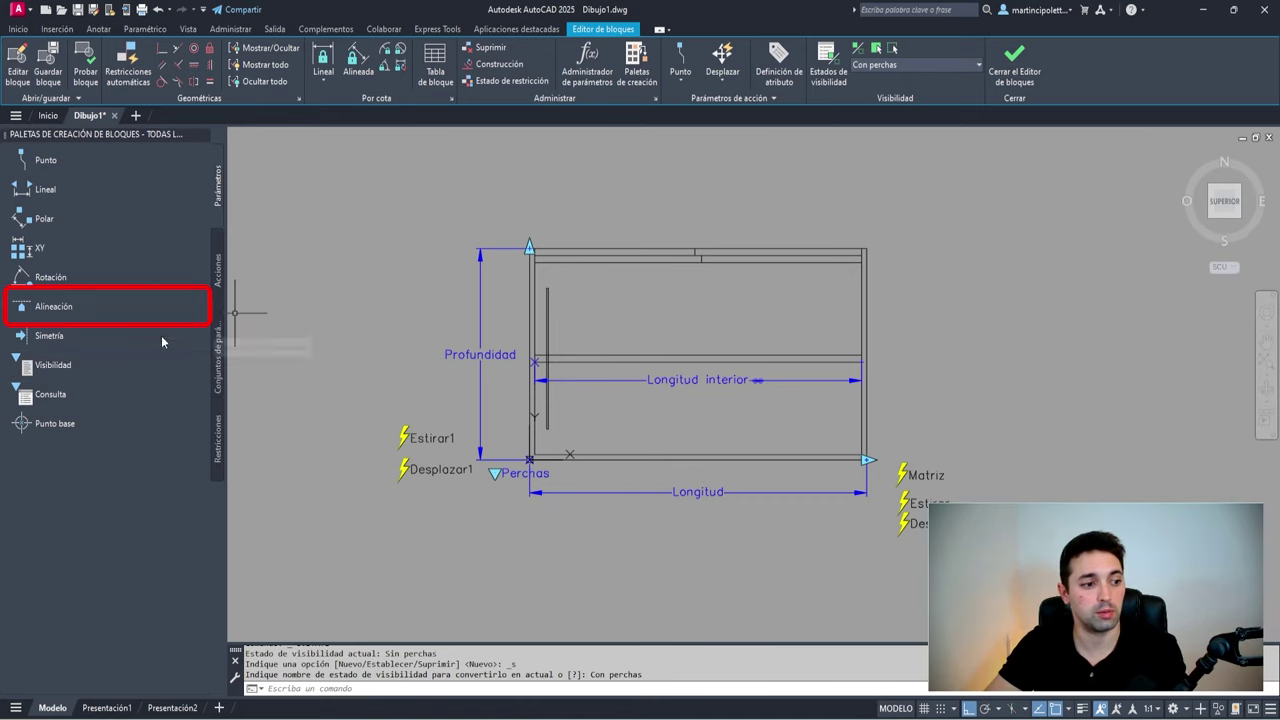
pyautogui.click(60, 310)
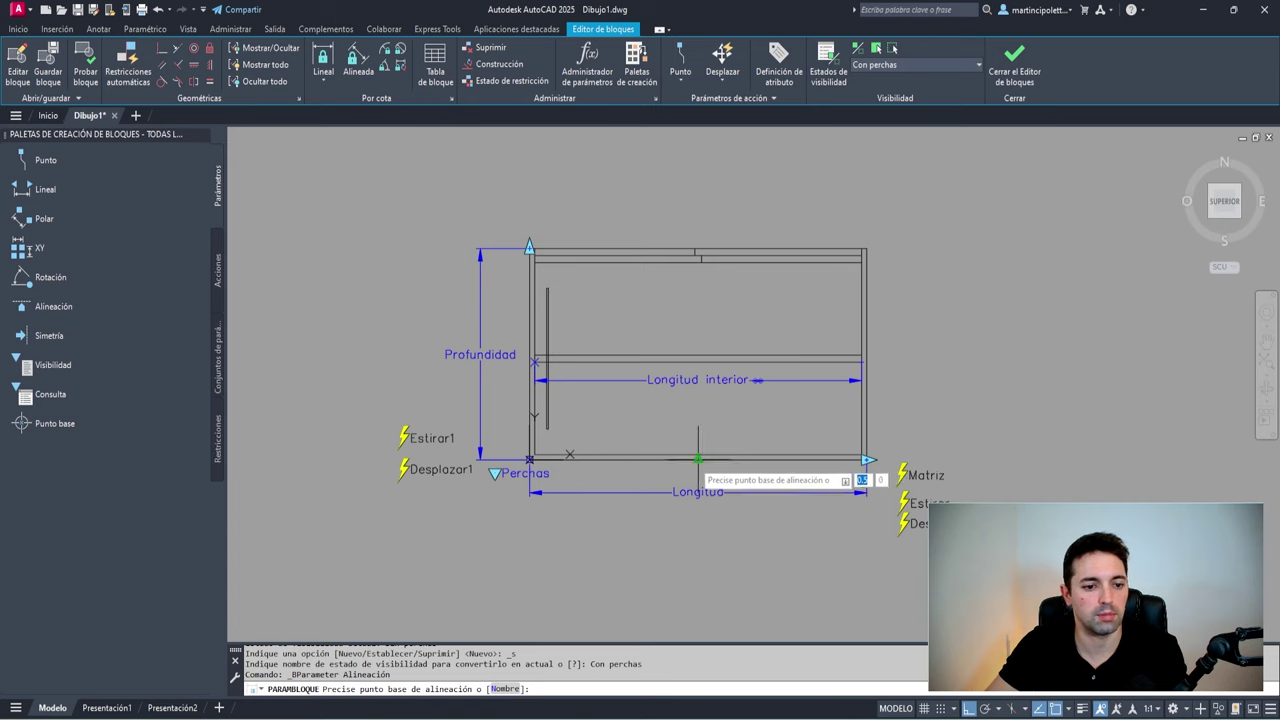
pyautogui.click(698, 459)
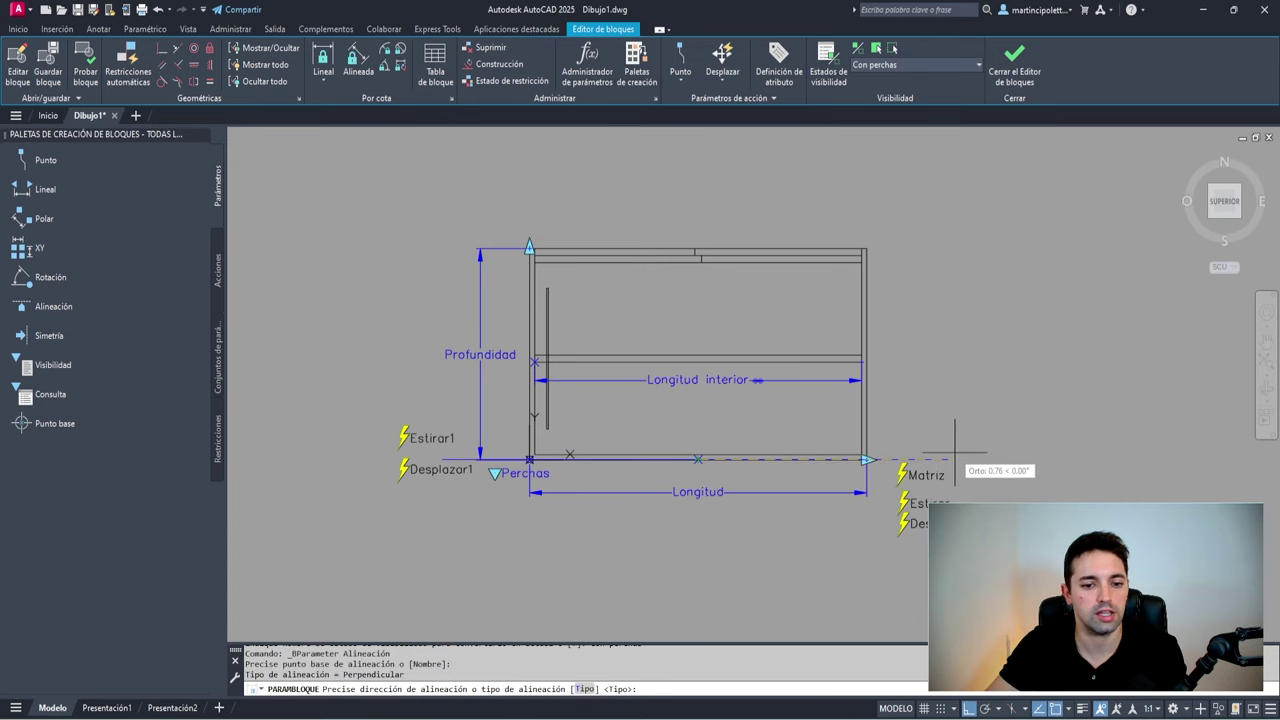
pyautogui.click(906, 440)
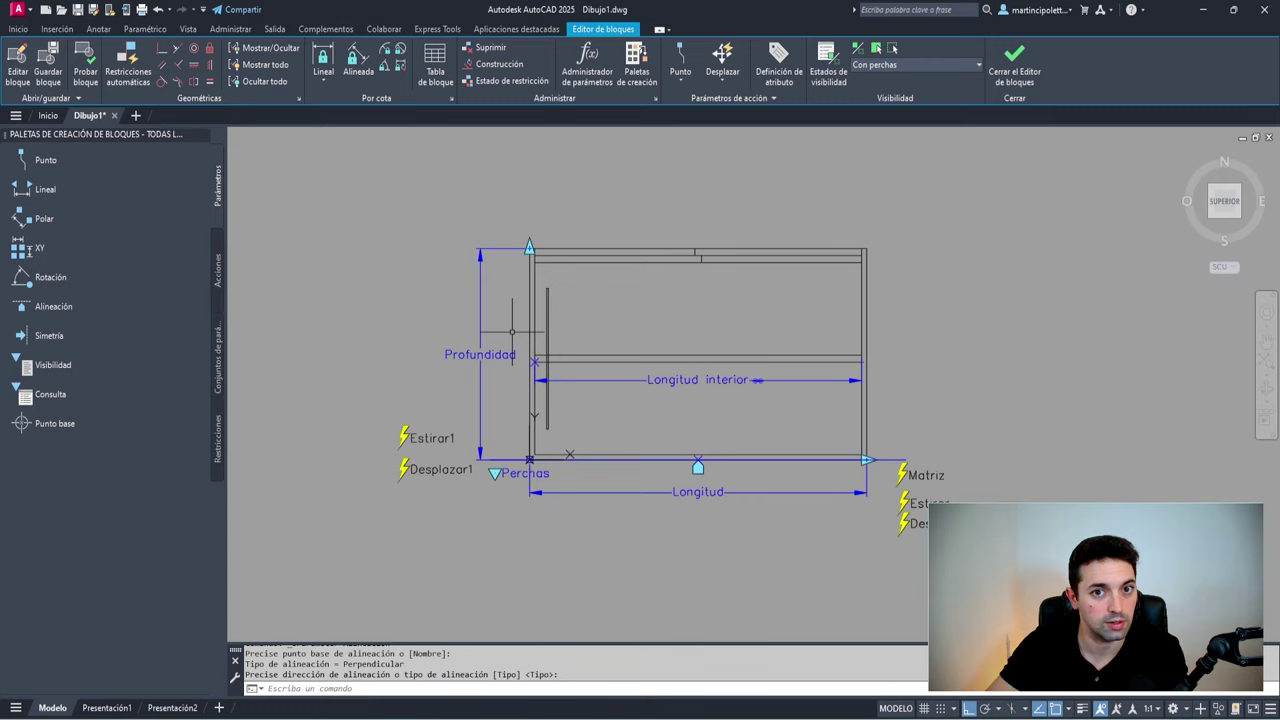
pyautogui.scroll(-2, 899, 442)
pyautogui.scroll(2, 853, 458)
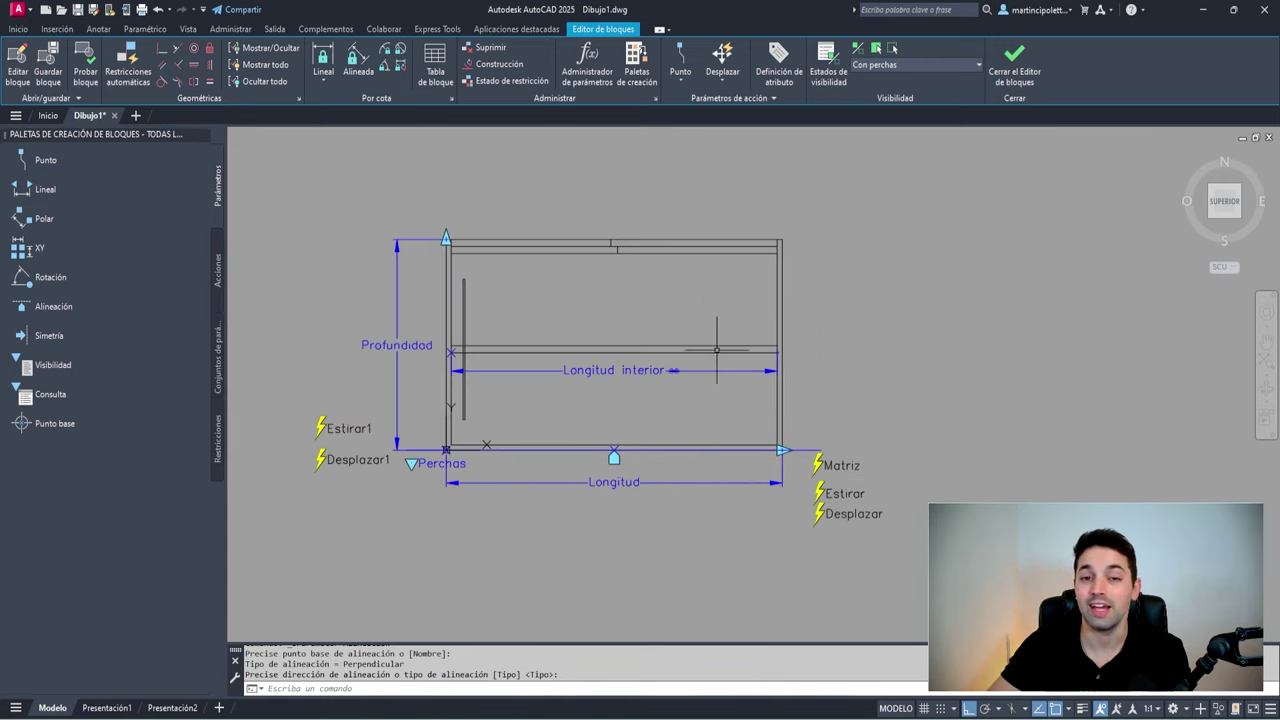
pyautogui.scroll(2, 775, 462)
pyautogui.press('Escape')
pyautogui.scroll(-4, 872, 545)
pyautogui.scroll(2, 862, 543)
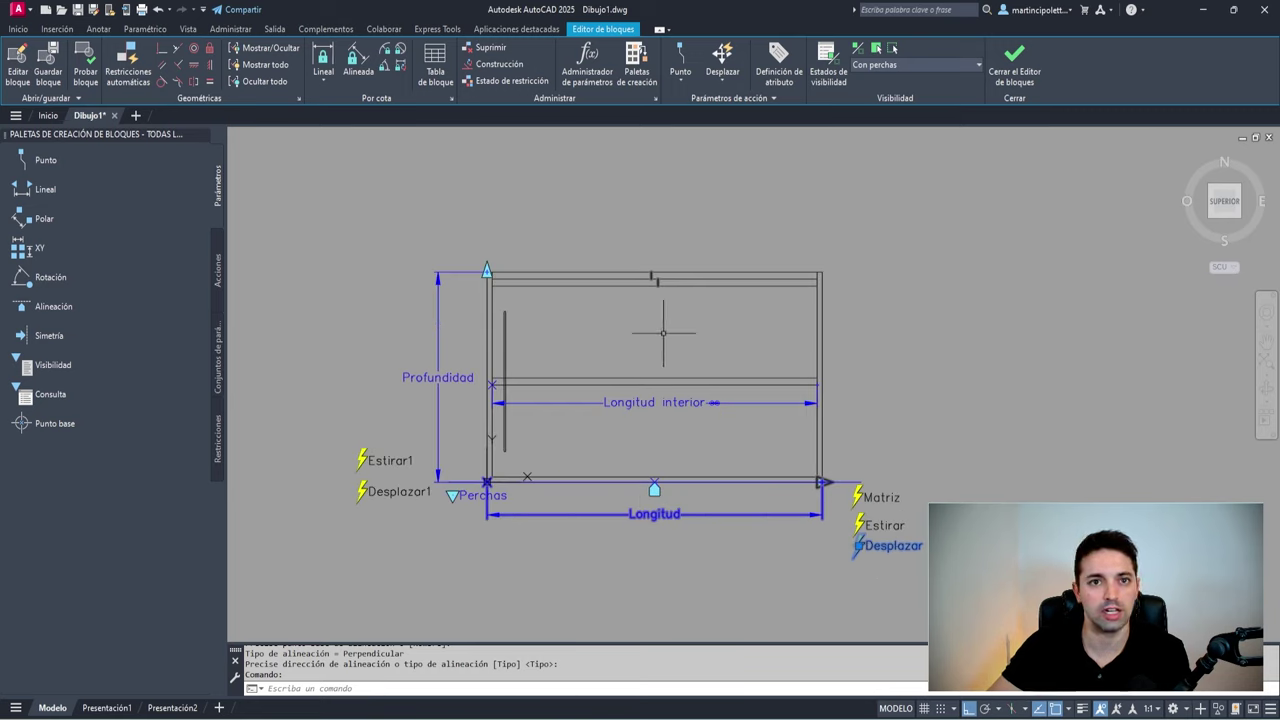
pyautogui.press('Return')
pyautogui.press('Escape')
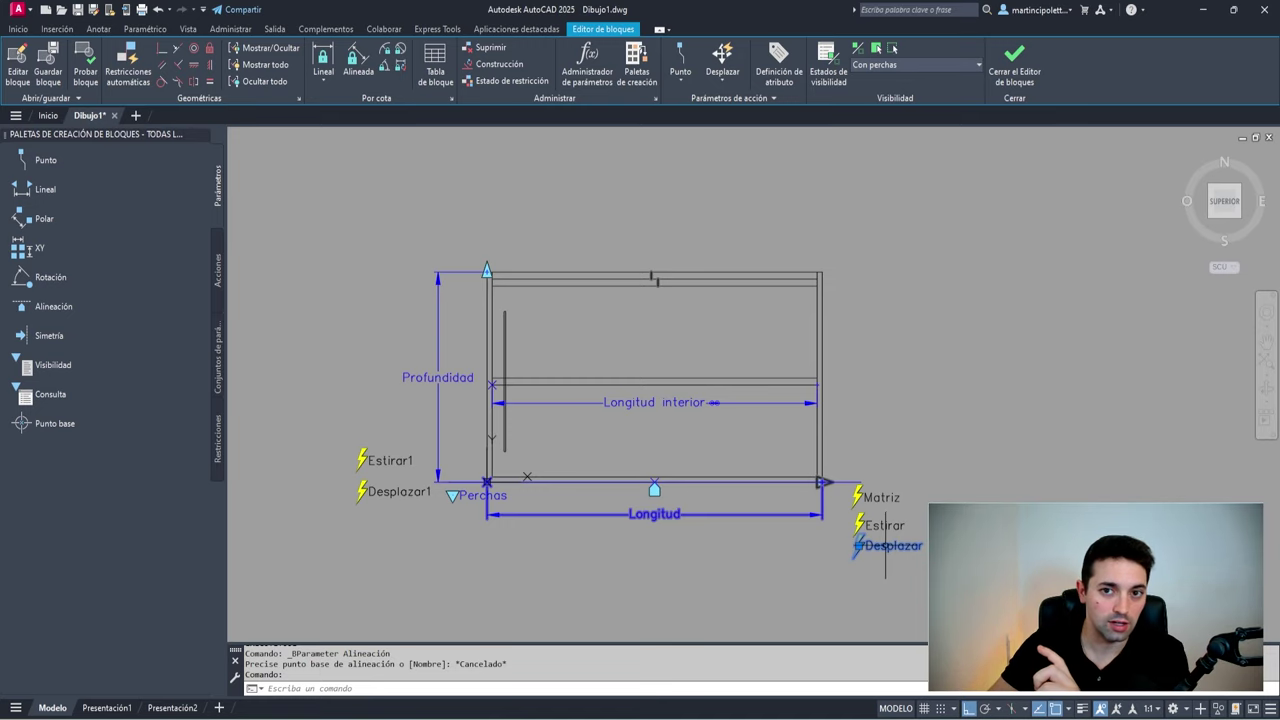
# Add the alignment parameter on the wardrobe's lower edge to the selection set of the Desplazar action
pyautogui.moveTo(885, 545)
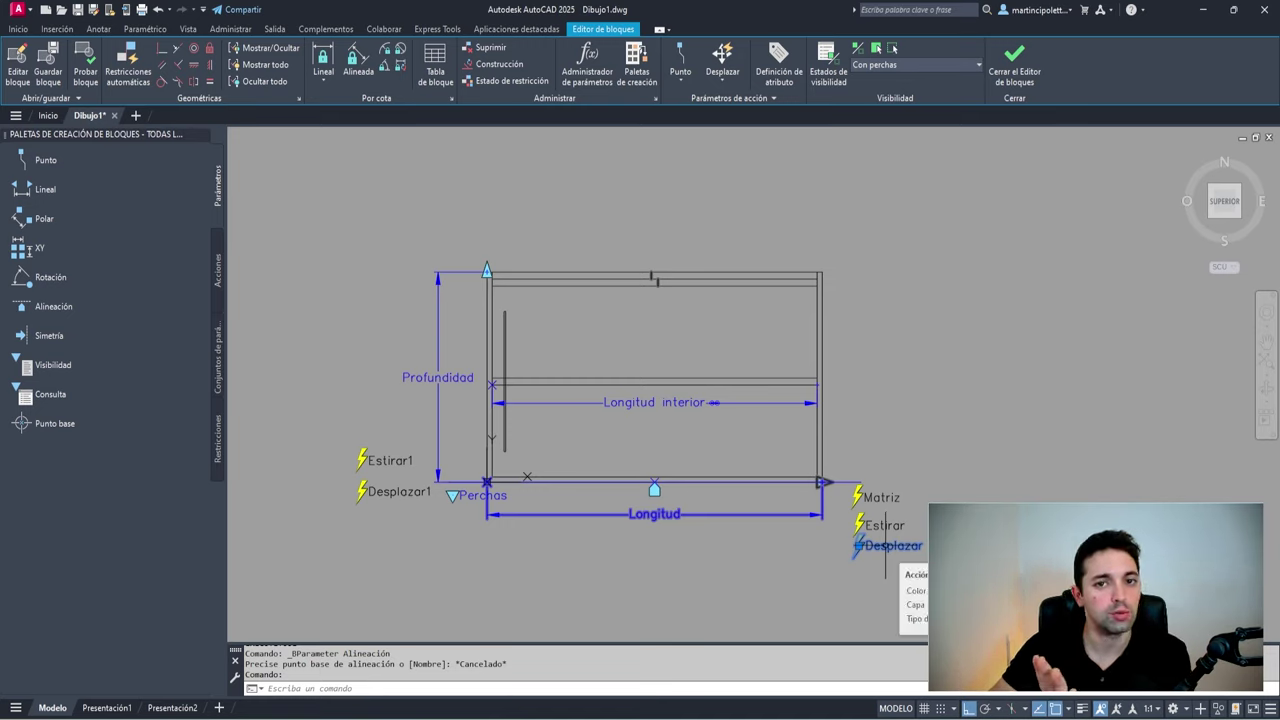
pyautogui.doubleClick(885, 545)
pyautogui.click(706, 484)
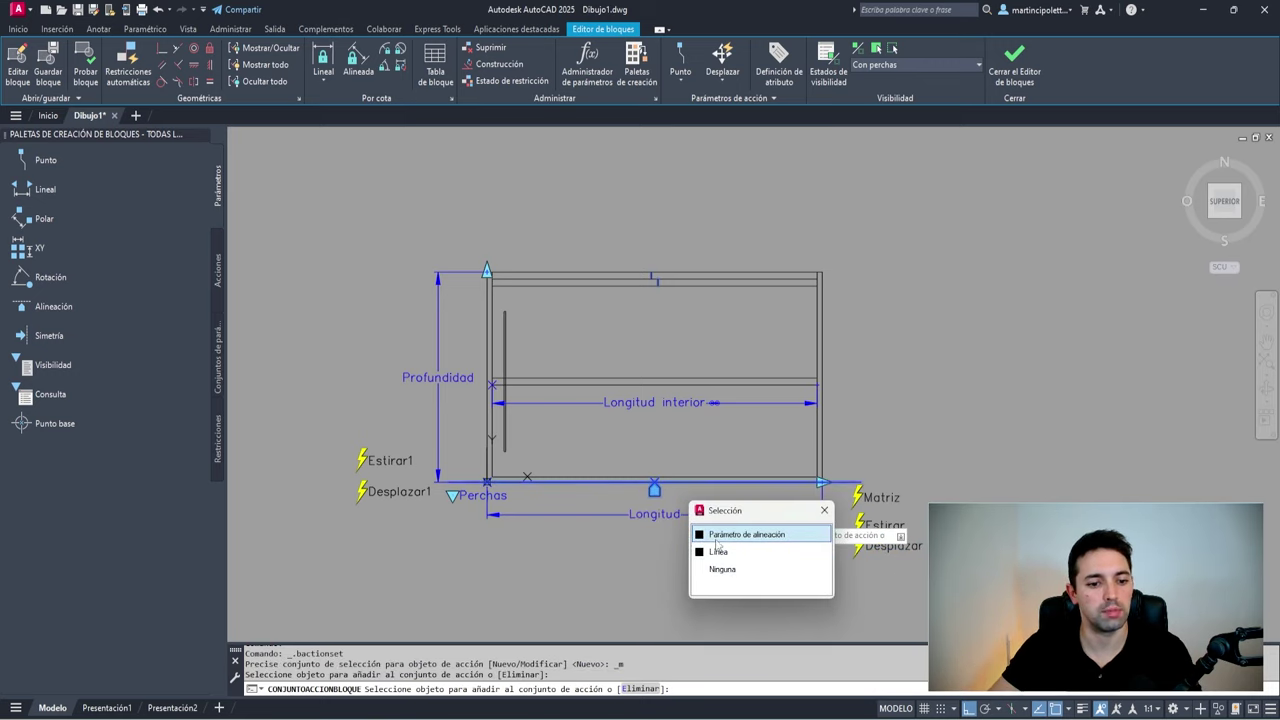
pyautogui.click(719, 545)
pyautogui.press('Return')
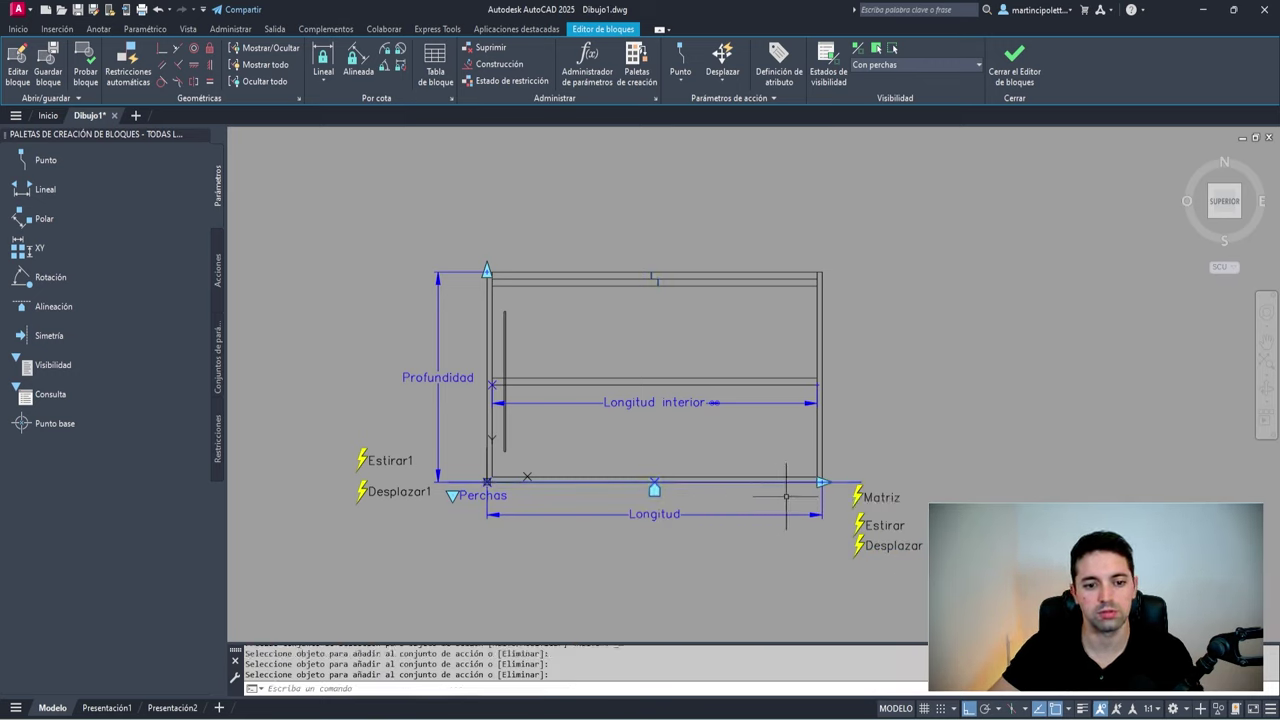
# Switch to the Sin perchas visibility state and make the alignment parameter on the wardrobe's lower edge visible in it
pyautogui.scroll(2, 690, 490)
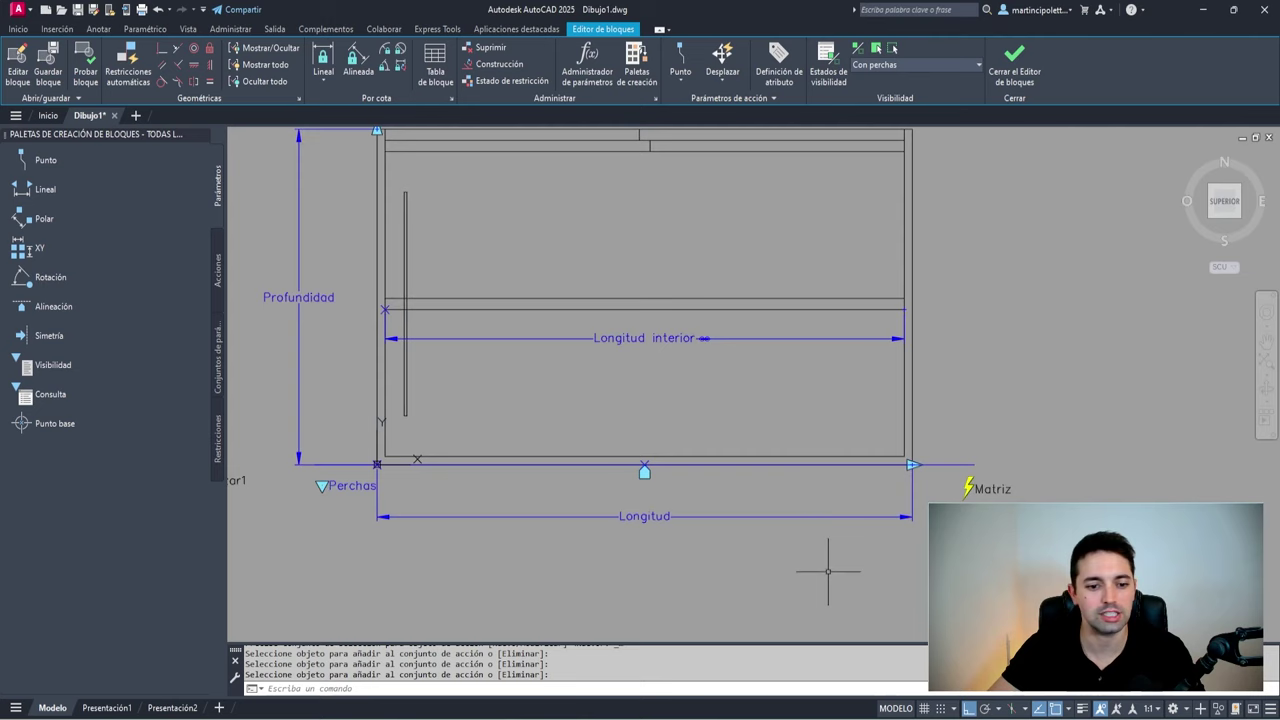
pyautogui.scroll(-2, 716, 491)
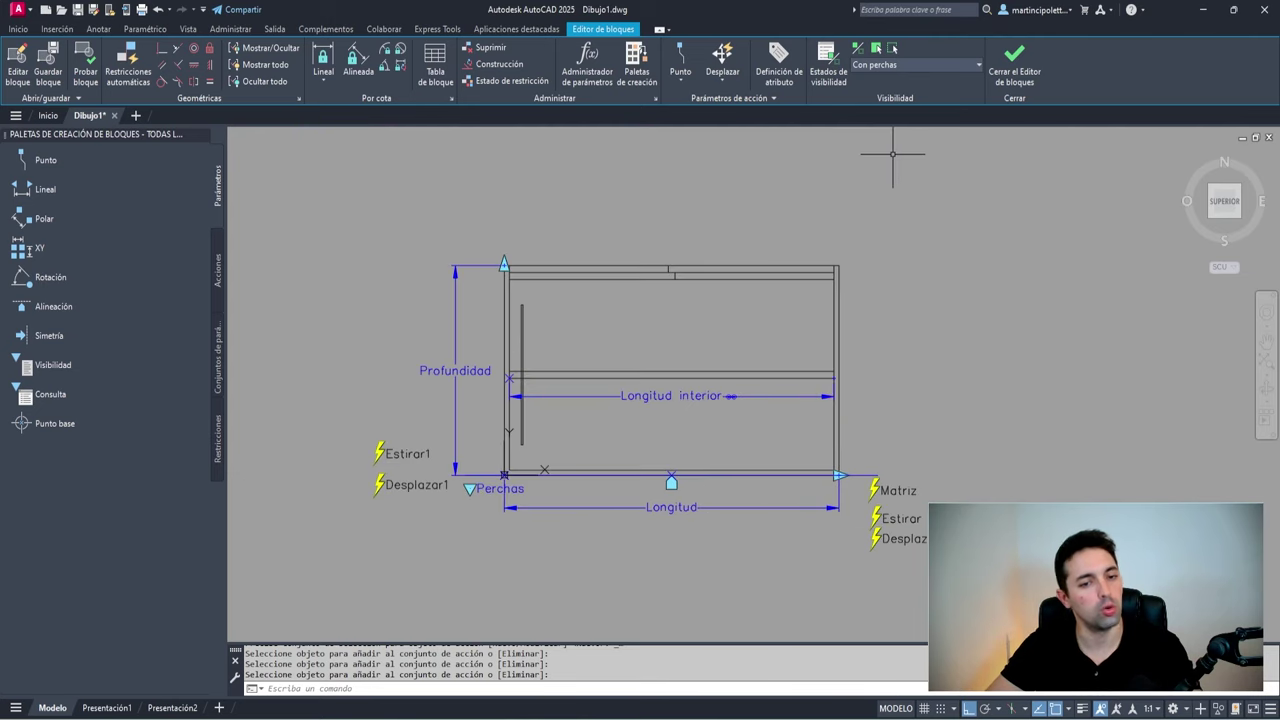
pyautogui.click(917, 62)
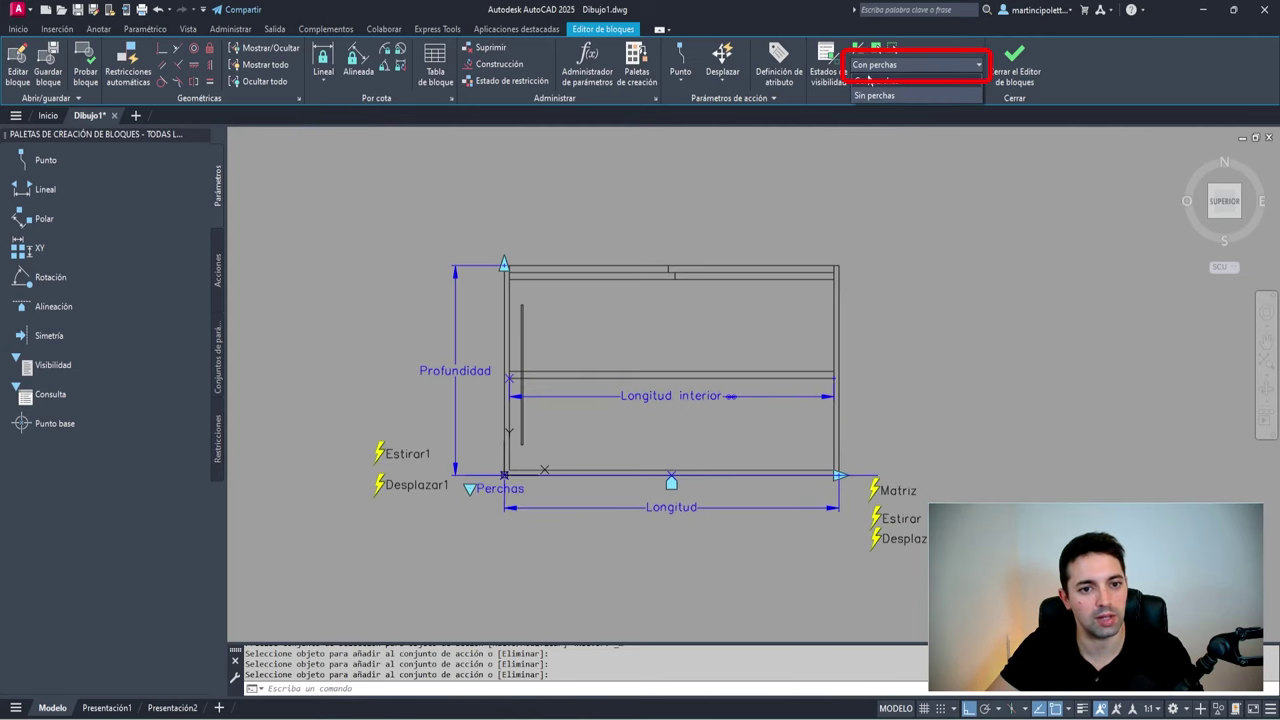
pyautogui.click(873, 96)
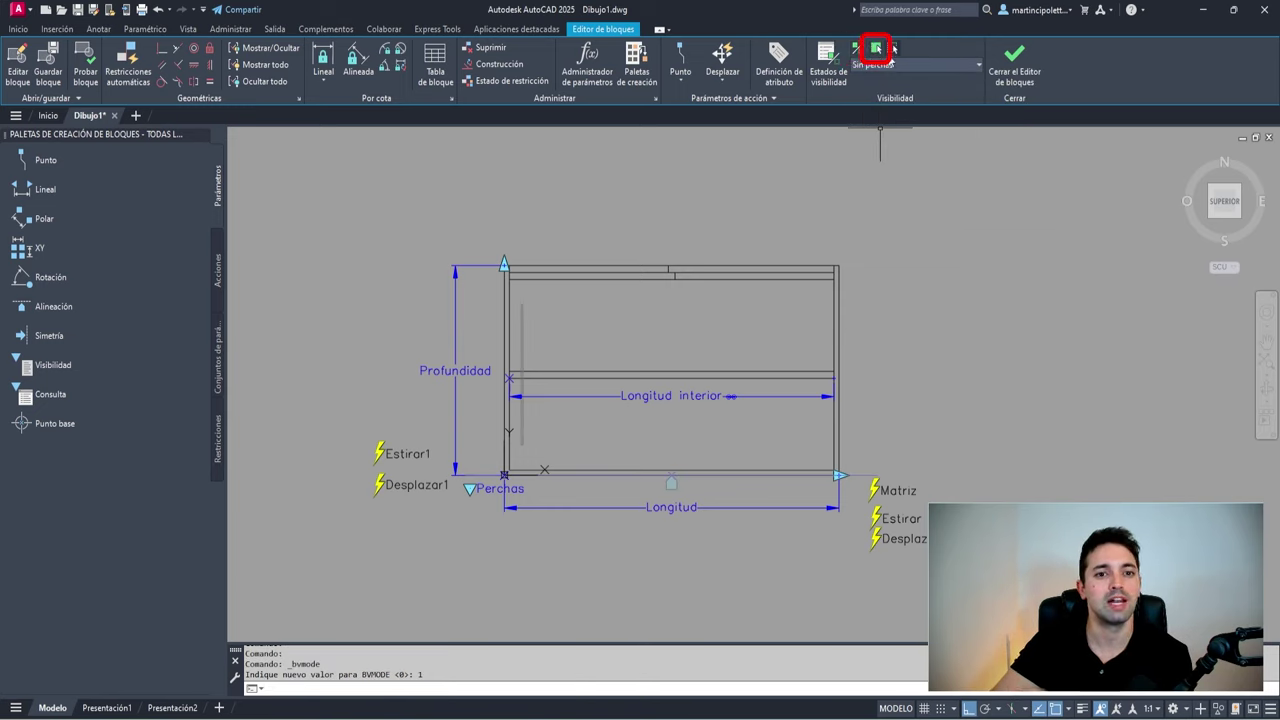
pyautogui.click(879, 53)
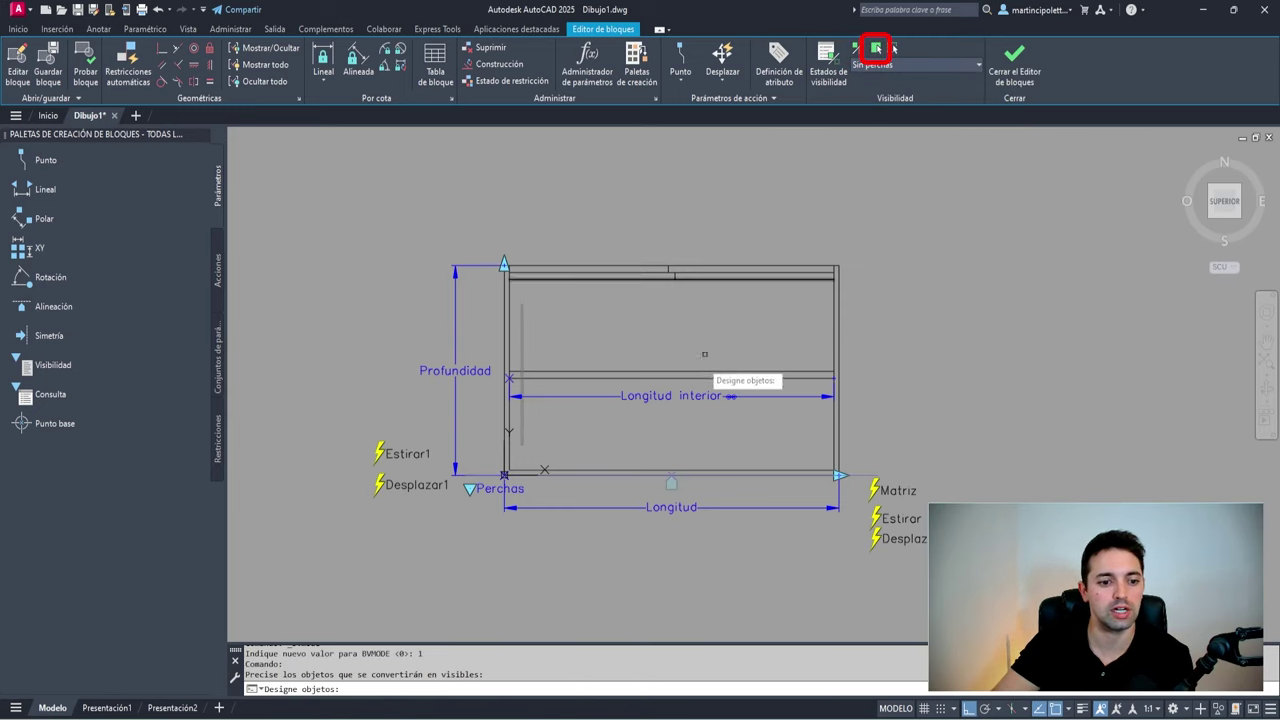
pyautogui.click(698, 480)
pyautogui.click(664, 446)
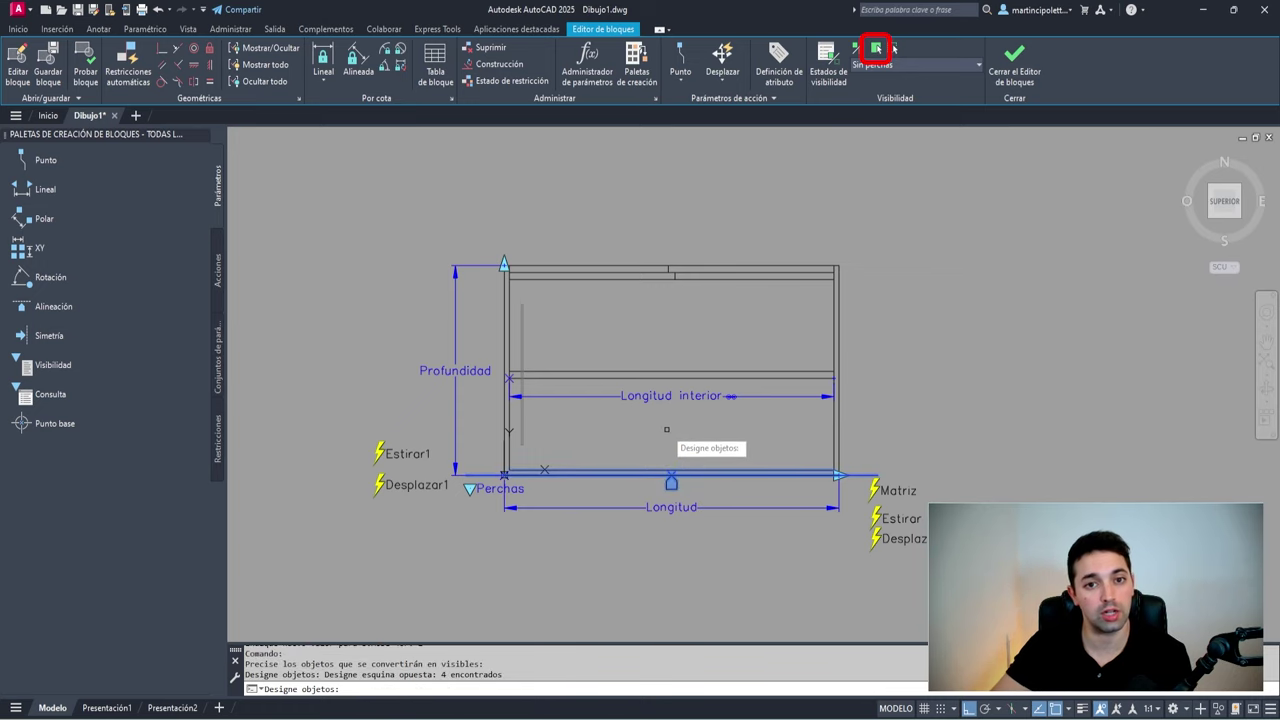
pyautogui.press('Return')
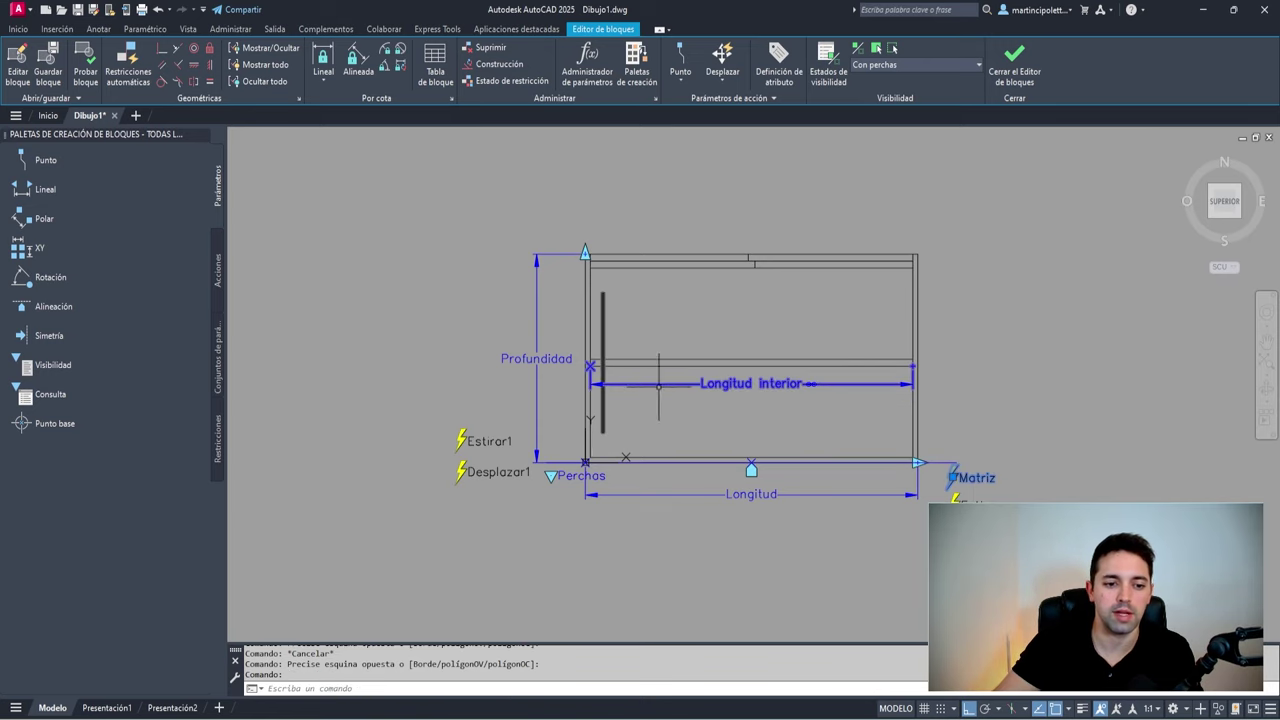
# Remove the vertical hanger bar from the selection set of the Desplazar1 action
pyautogui.scroll(3, 460, 485)
pyautogui.scroll(-5, 500, 480)
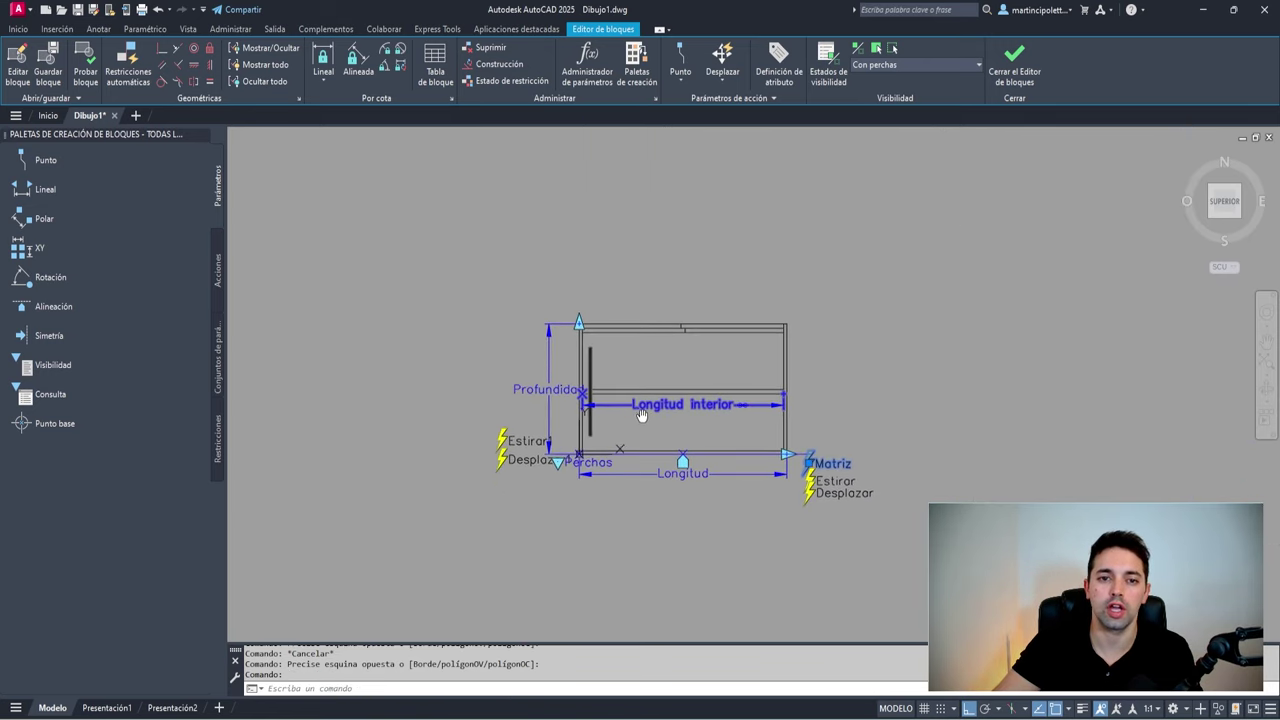
pyautogui.scroll(2, 526, 477)
pyautogui.click(526, 477)
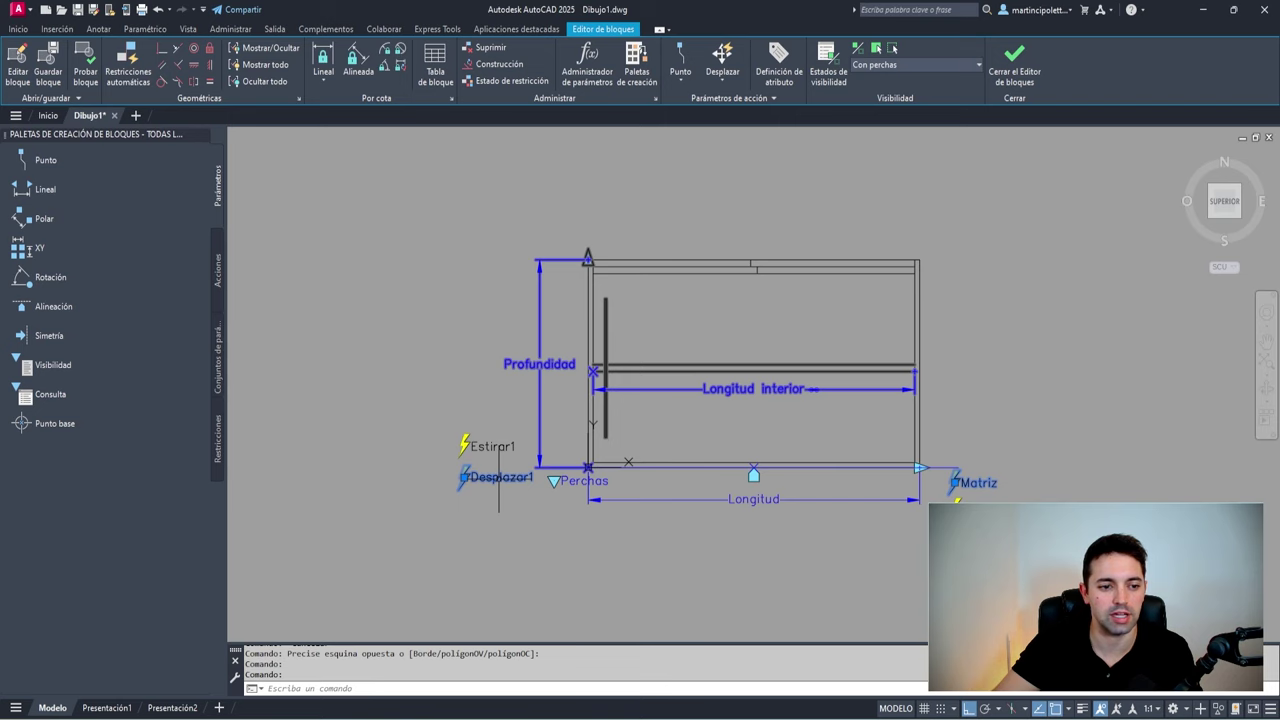
pyautogui.doubleClick(498, 478)
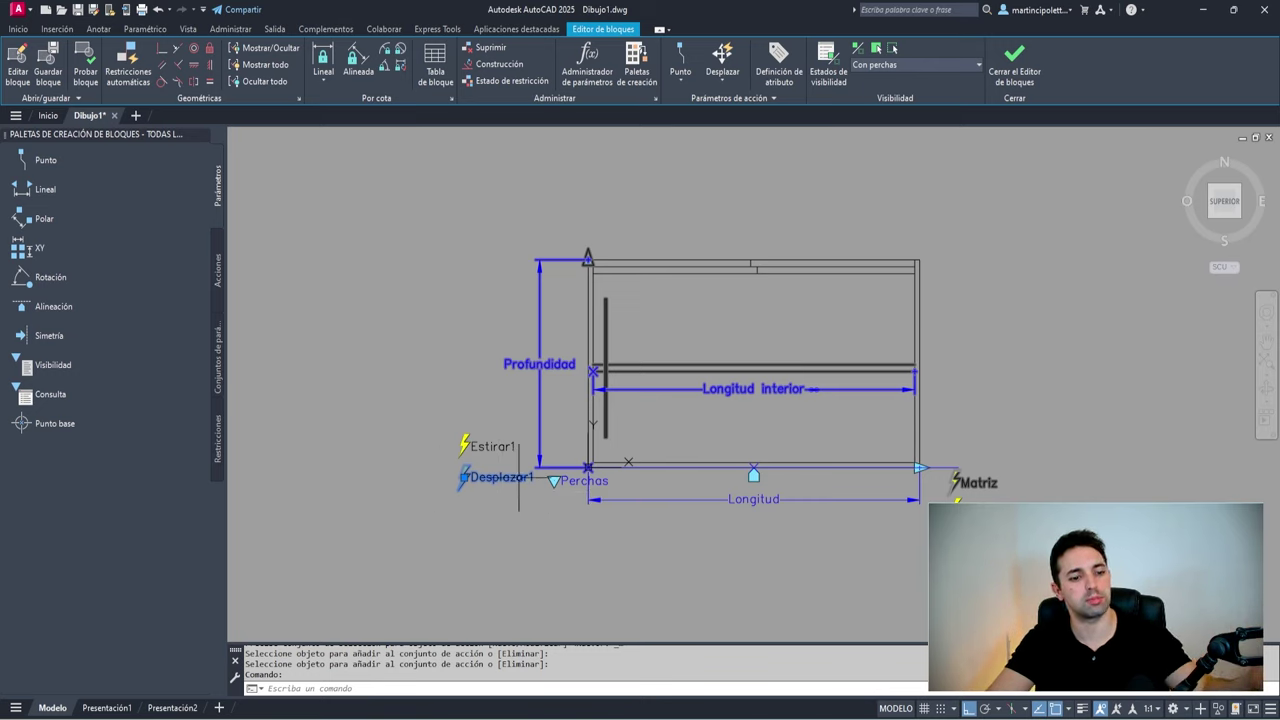
pyautogui.doubleClick(494, 484)
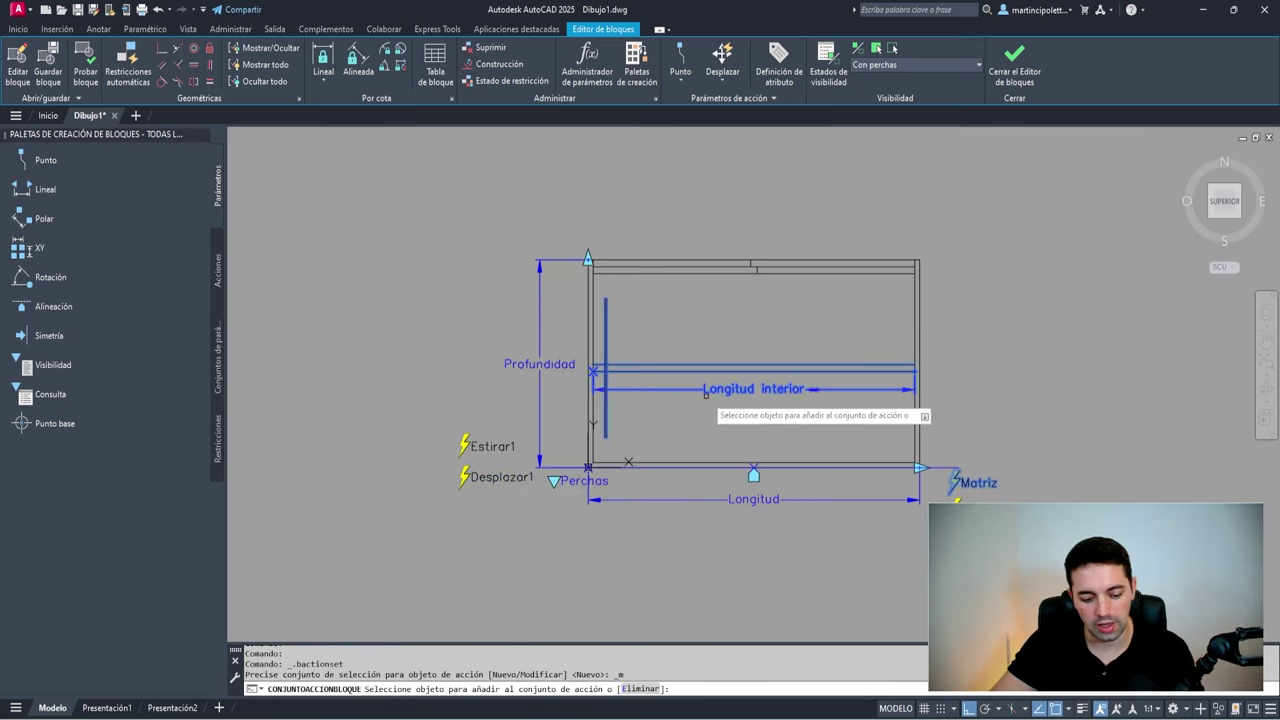
pyautogui.click(640, 689)
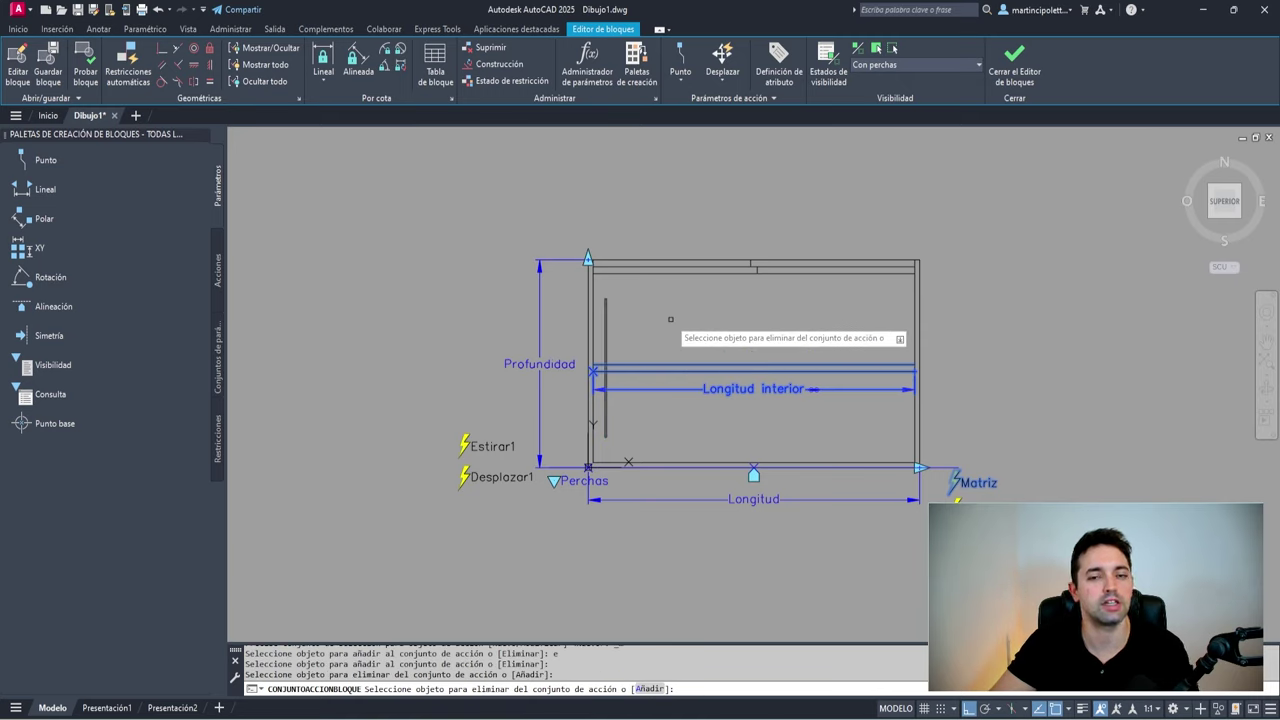
pyautogui.press('Return')
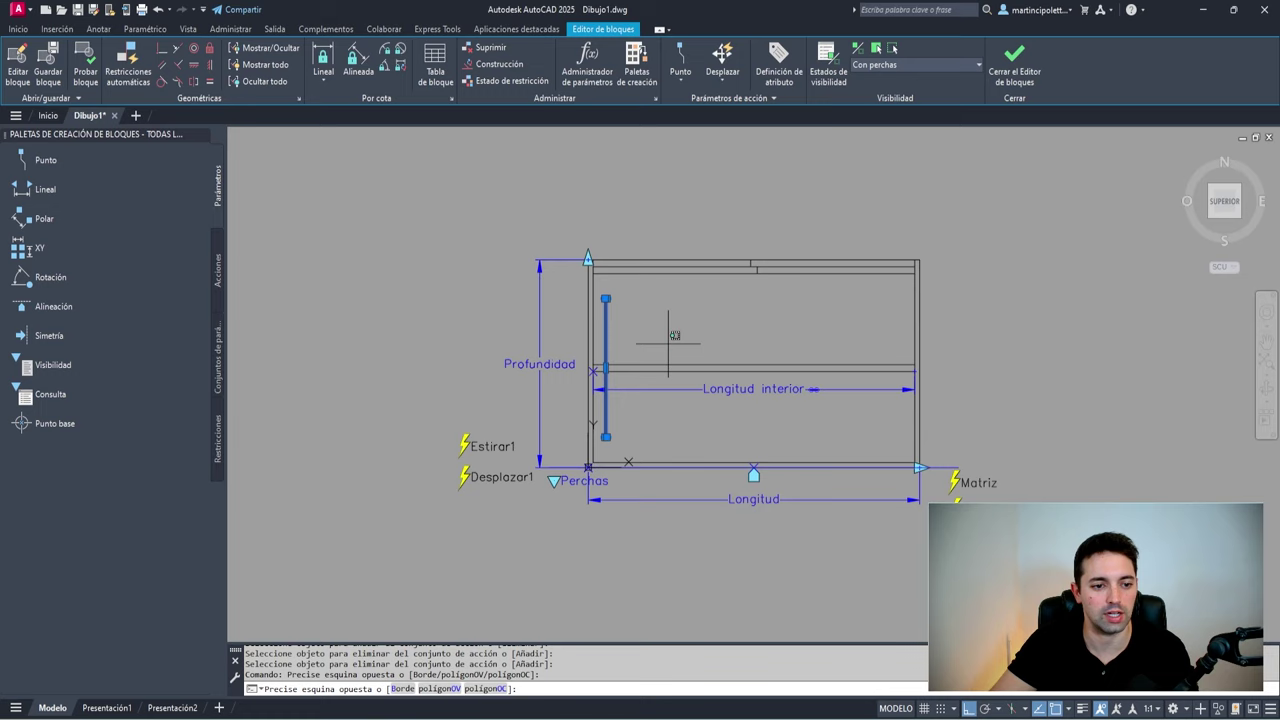
# Set the BACTIONBARMODE system variable to 1
pyautogui.press('Escape')
pyautogui.press('Escape')
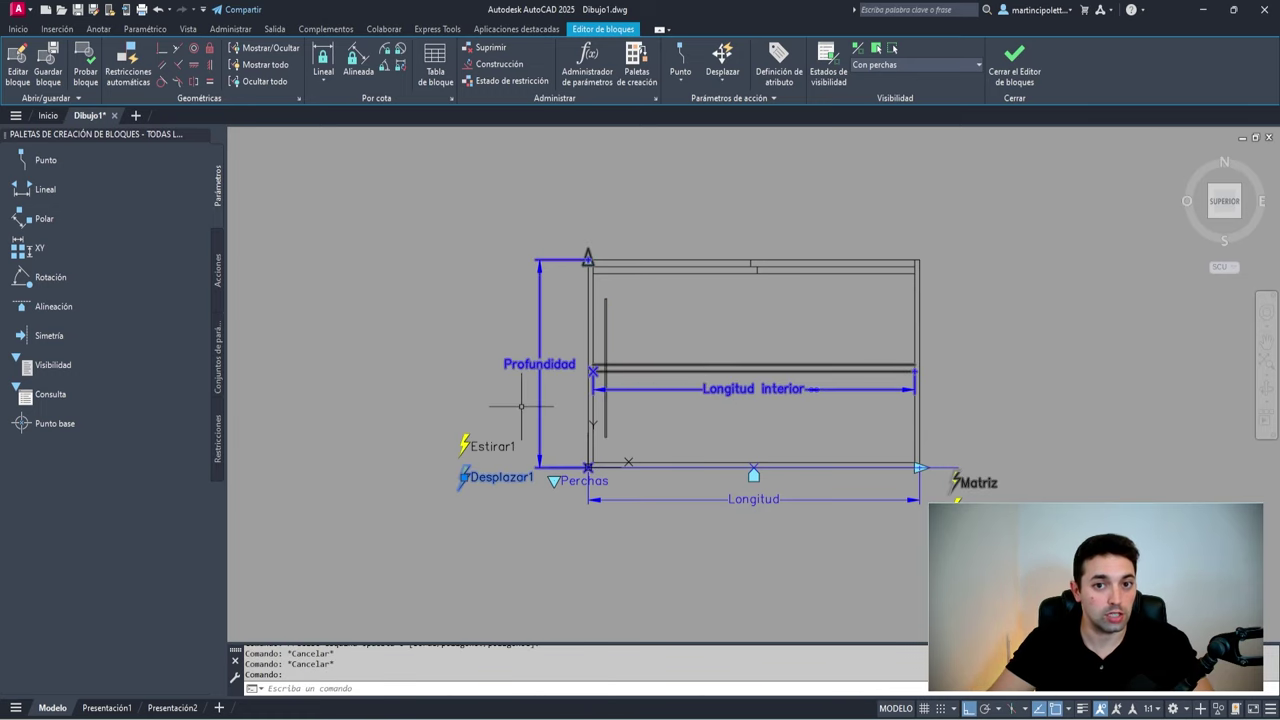
pyautogui.write('BACTIONBARMODE')
pyautogui.press('Return')
pyautogui.write('1')
pyautogui.press('Return')
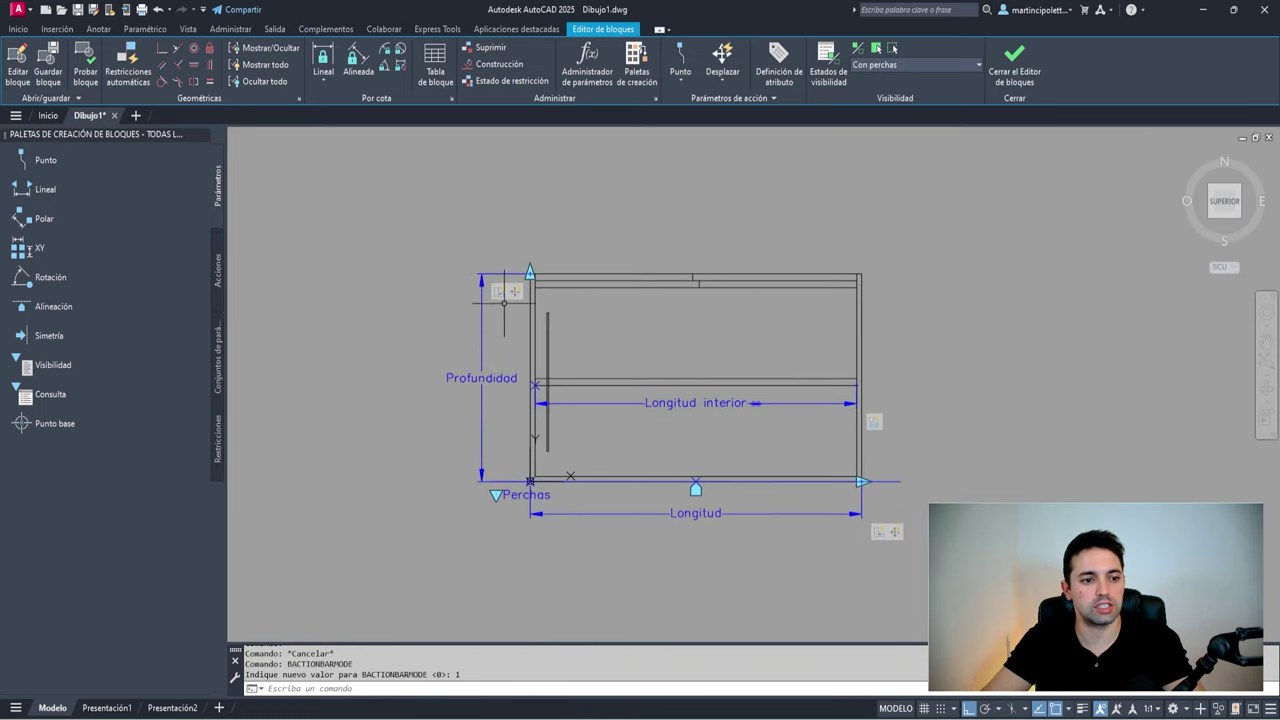
# Remove the vertical hanger bar from the selection set of the Profundidad move action, and close the block editor saving the changes
pyautogui.rightClick(516, 292)
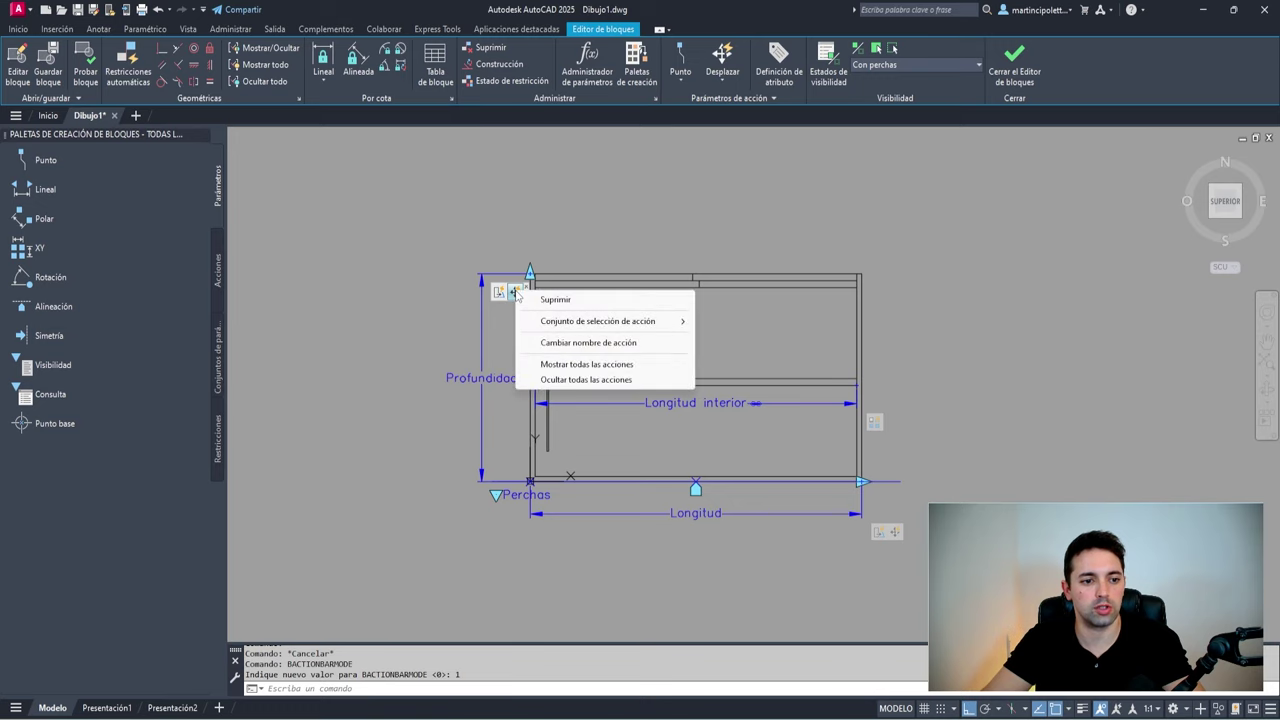
pyautogui.moveTo(548, 324)
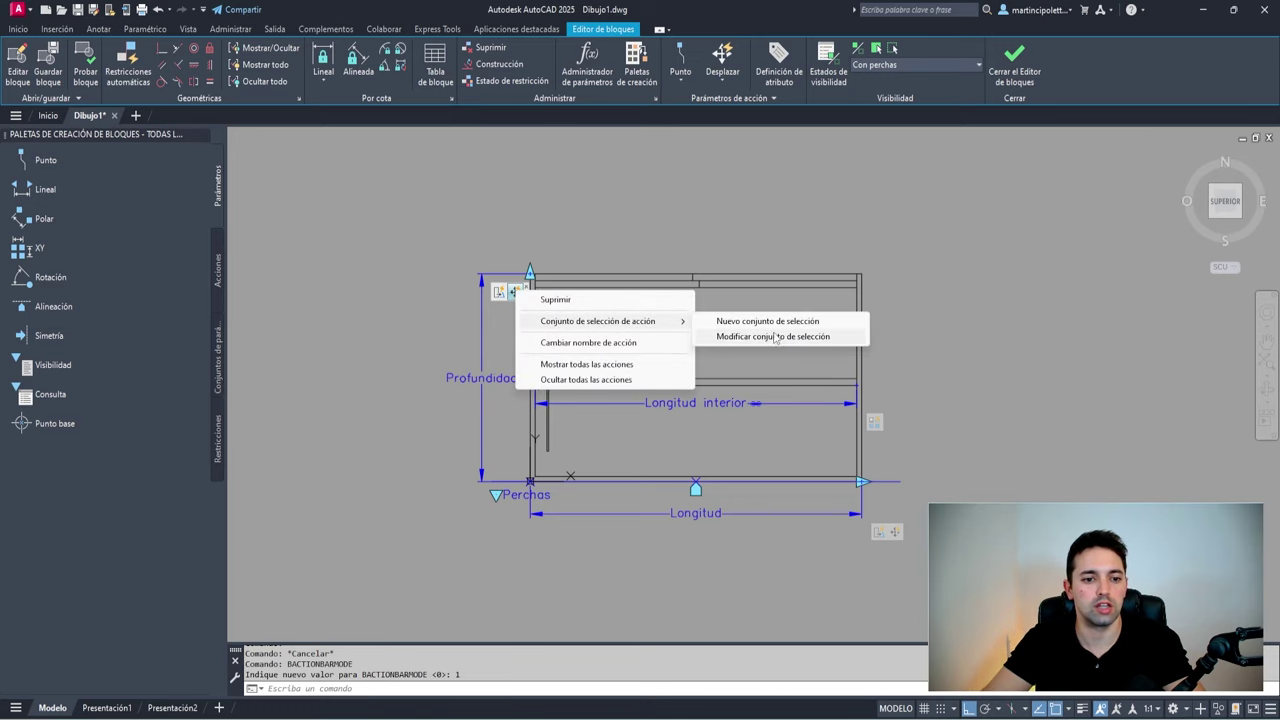
pyautogui.click(777, 337)
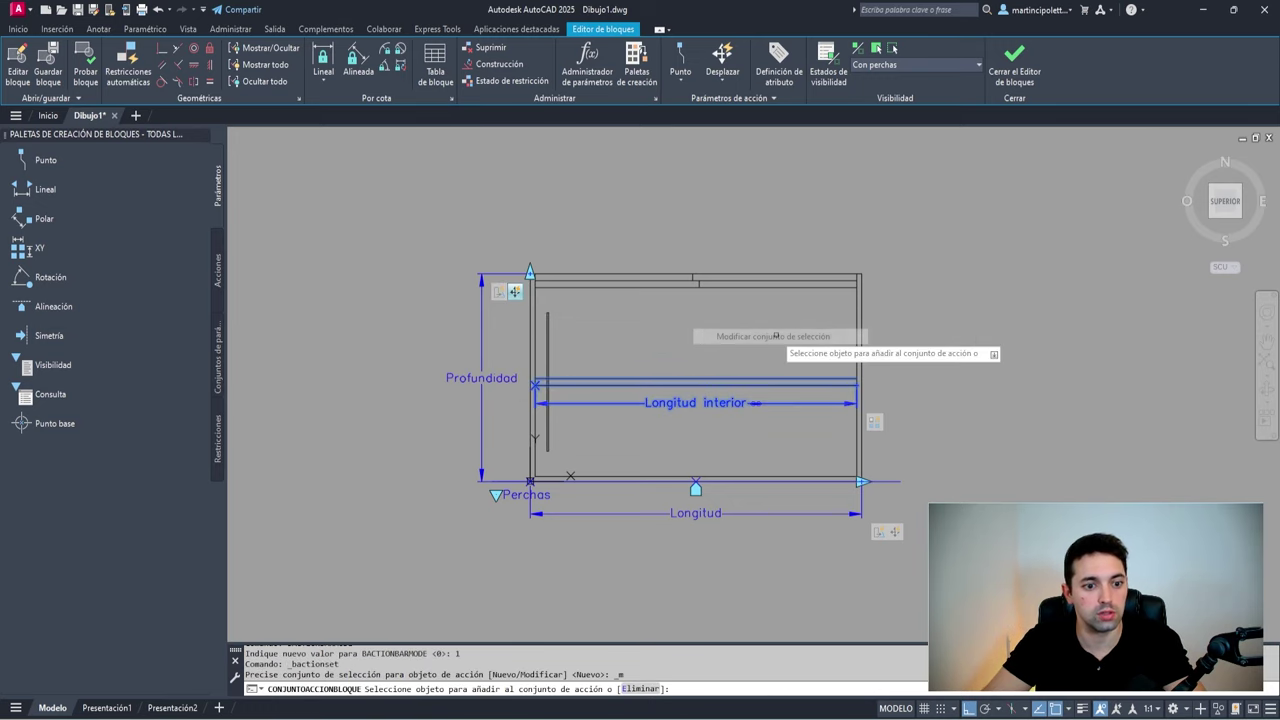
pyautogui.click(640, 688)
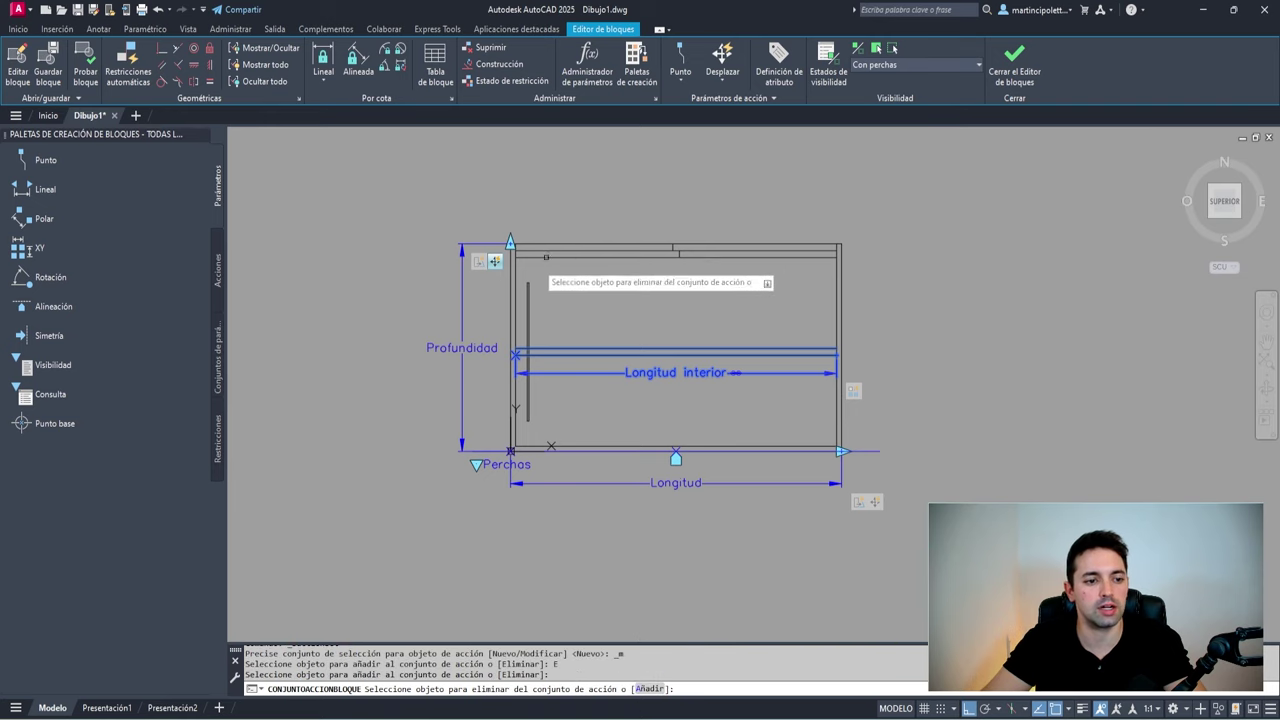
pyautogui.click(529, 292)
pyautogui.press('Return')
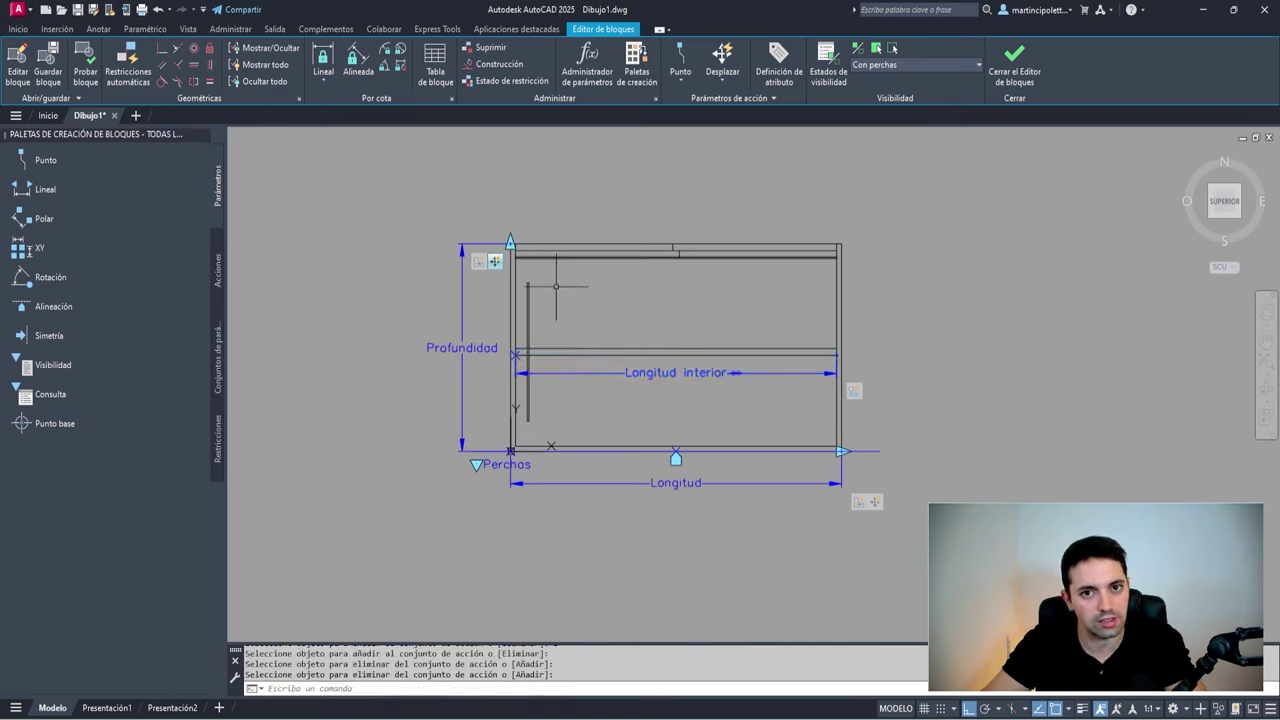
pyautogui.click(1004, 76)
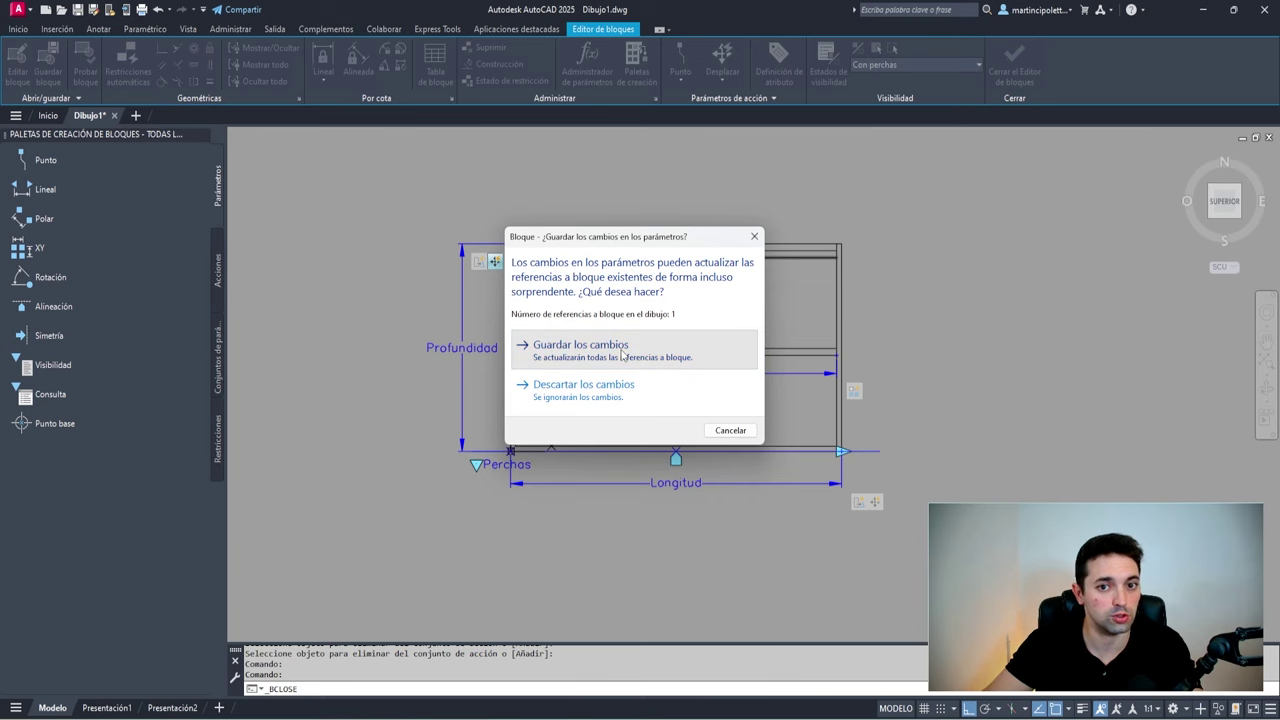
pyautogui.click(622, 350)
# Test the depth resizing by stretching the wardrobe to a depth of about 0.94 and shortening it again
pyautogui.click(517, 329)
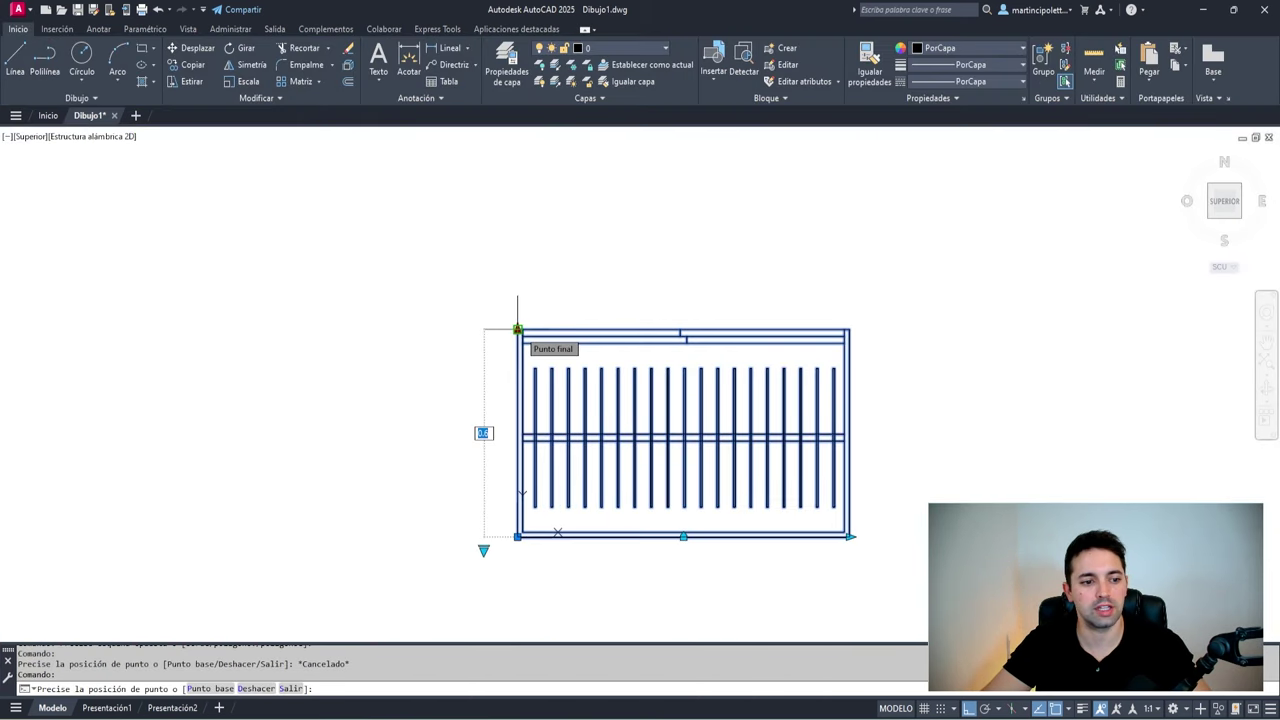
pyautogui.click(532, 210)
pyautogui.click(518, 210)
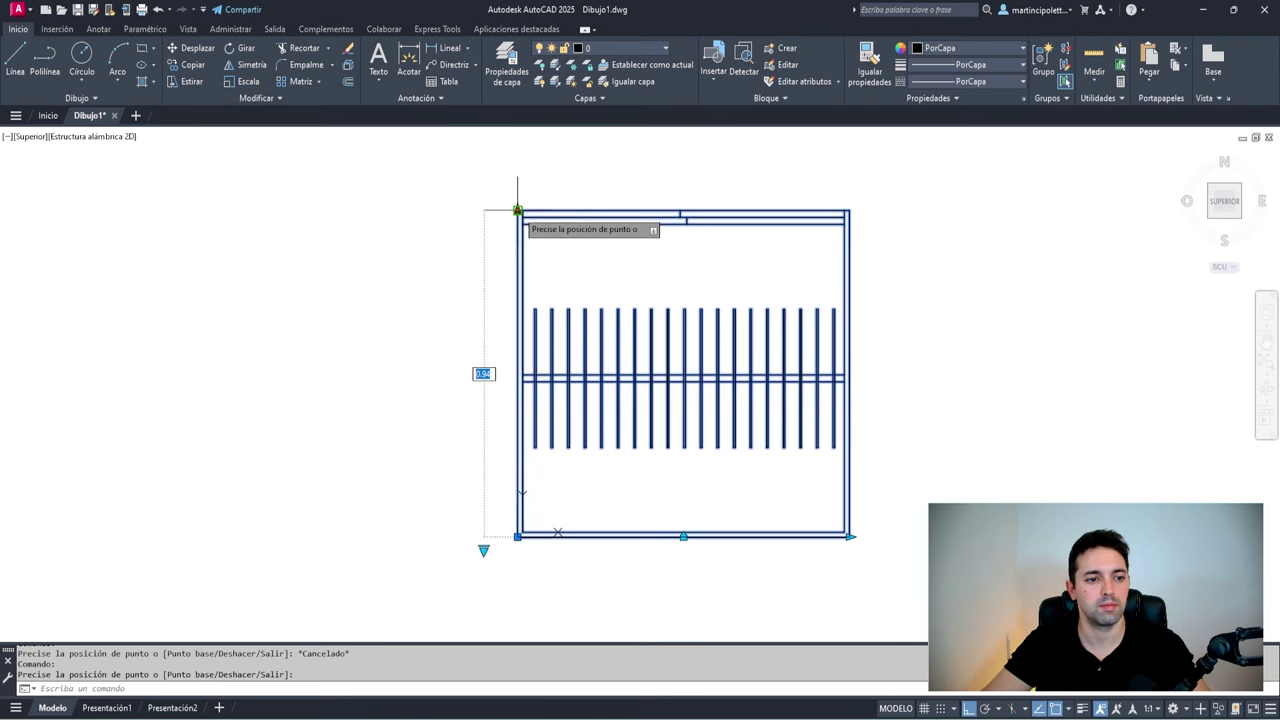
pyautogui.click(514, 342)
# Stretch the wardrobe's length to the right to more than twice its size
pyautogui.scroll(-2, 841, 515)
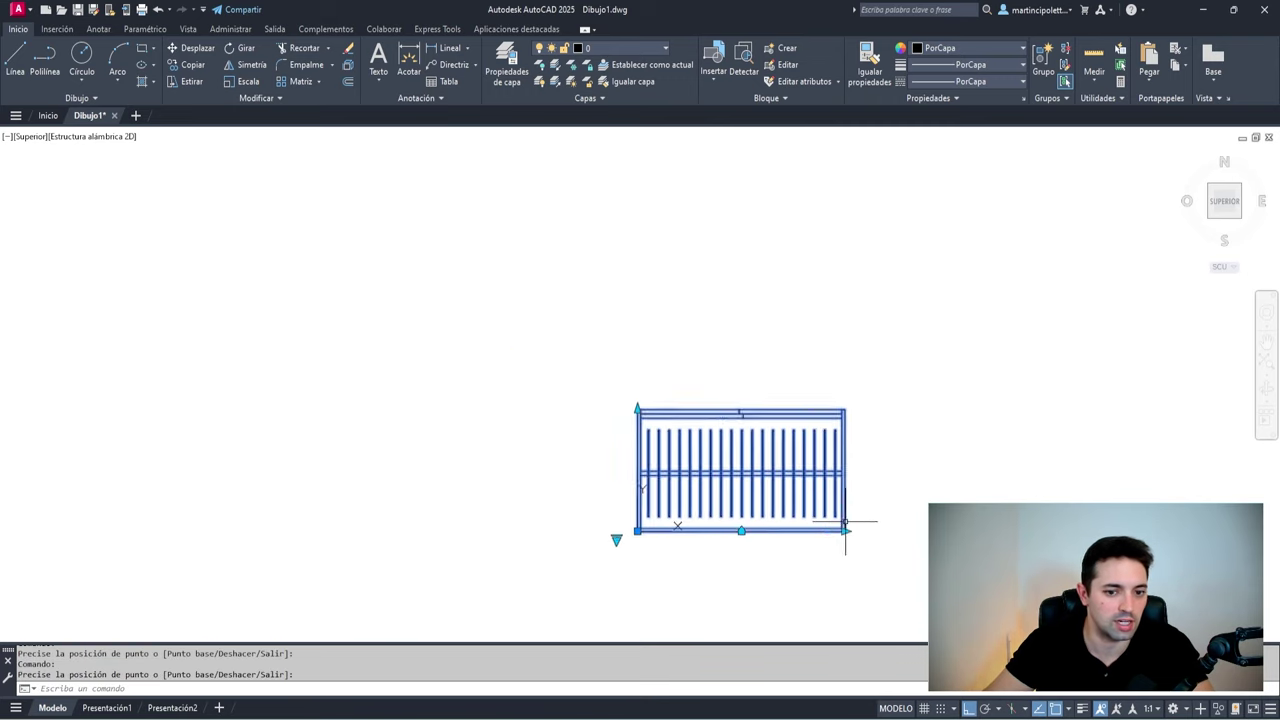
pyautogui.moveTo(846, 523)
pyautogui.mouseDown(button='middle')
pyautogui.moveTo(515, 460)
pyautogui.moveTo(580, 468)
pyautogui.mouseUp(button='middle')
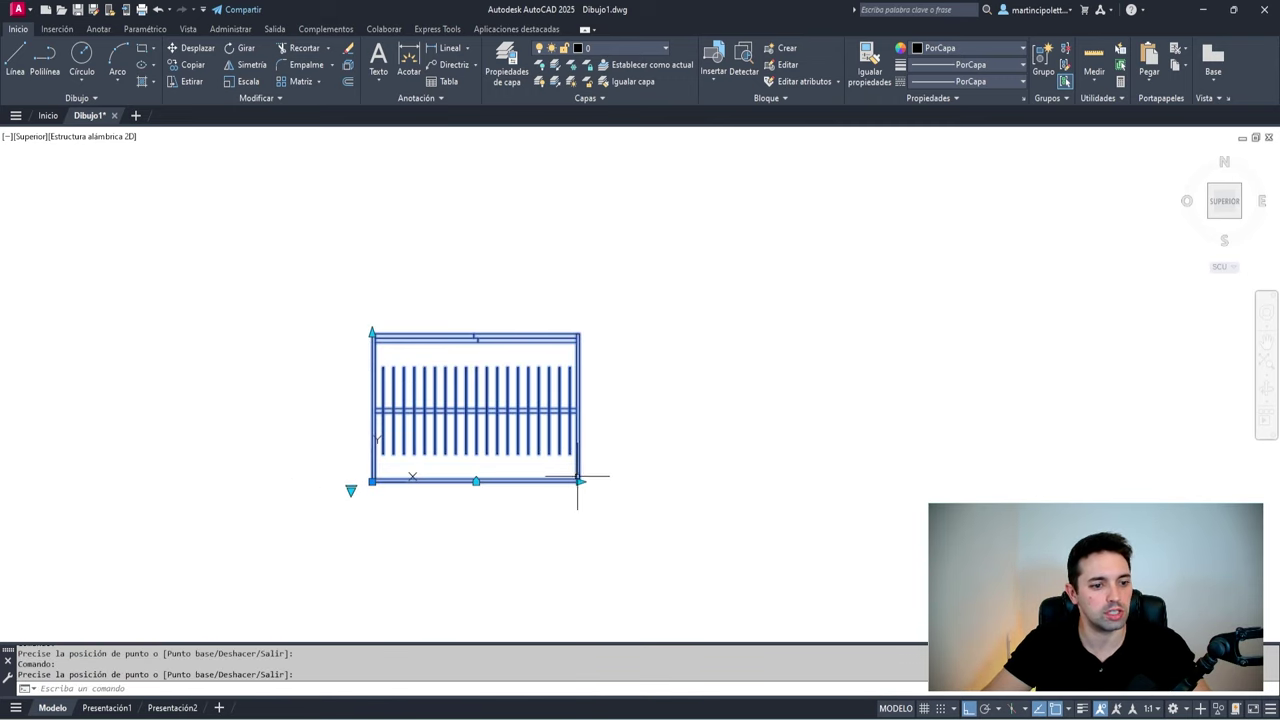
pyautogui.click(920, 481)
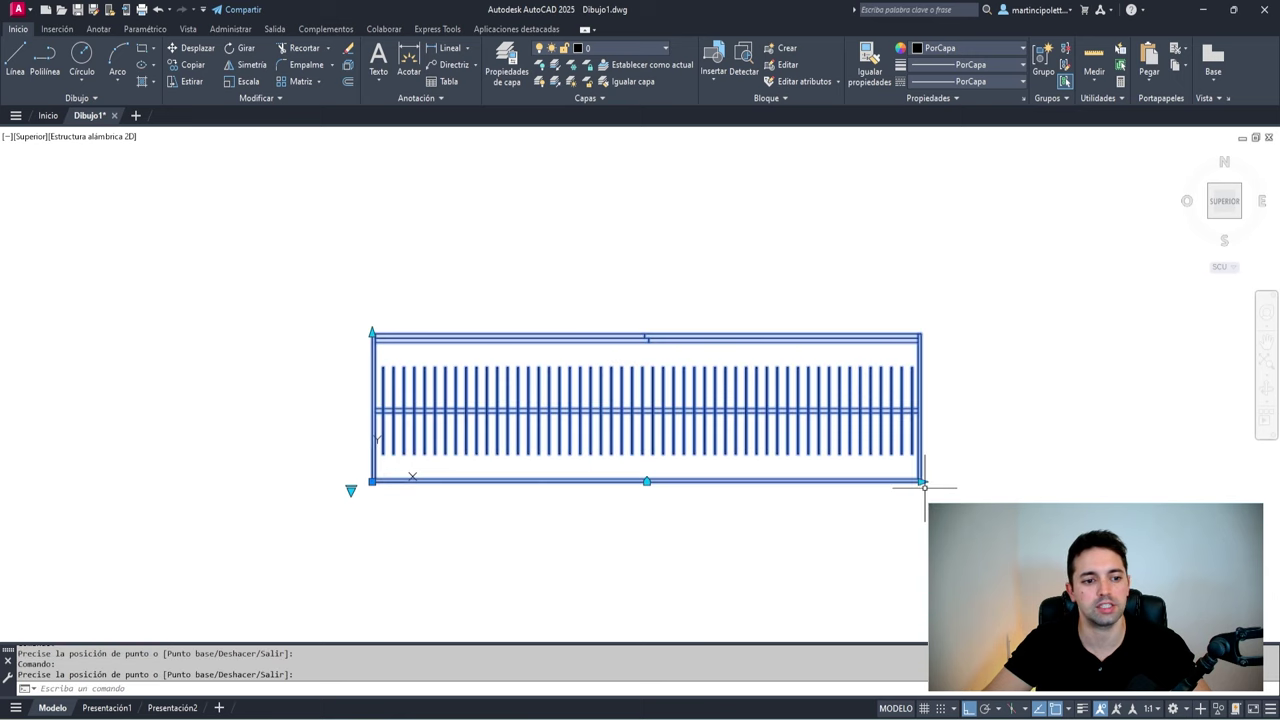
pyautogui.moveTo(908, 473); pyautogui.dragTo(853, 455, button='middle')
# Set the wardrobe's depth to 0.6
pyautogui.click(315, 317)
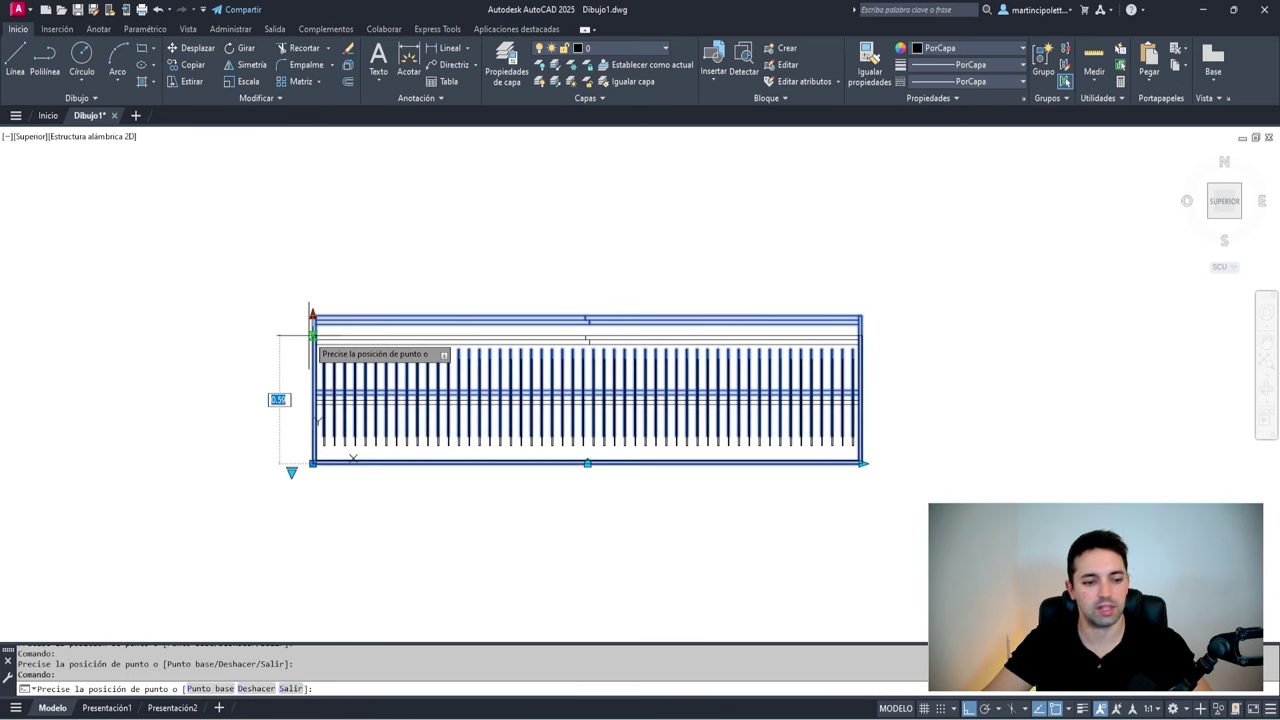
pyautogui.write('.6')
pyautogui.press('Return')
pyautogui.press('Escape')
# Switch the wardrobe block to the Sin perchas visibility state
pyautogui.click(486, 289)
pyautogui.click(340, 429)
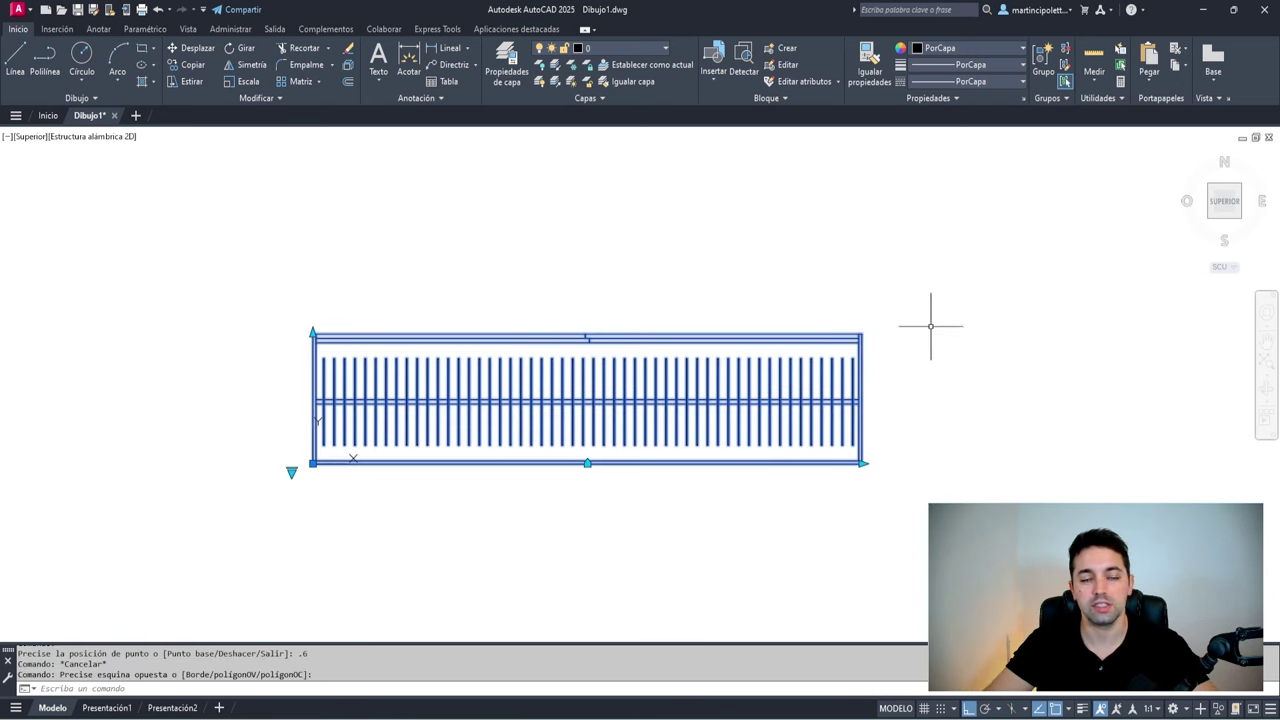
pyautogui.click(291, 471)
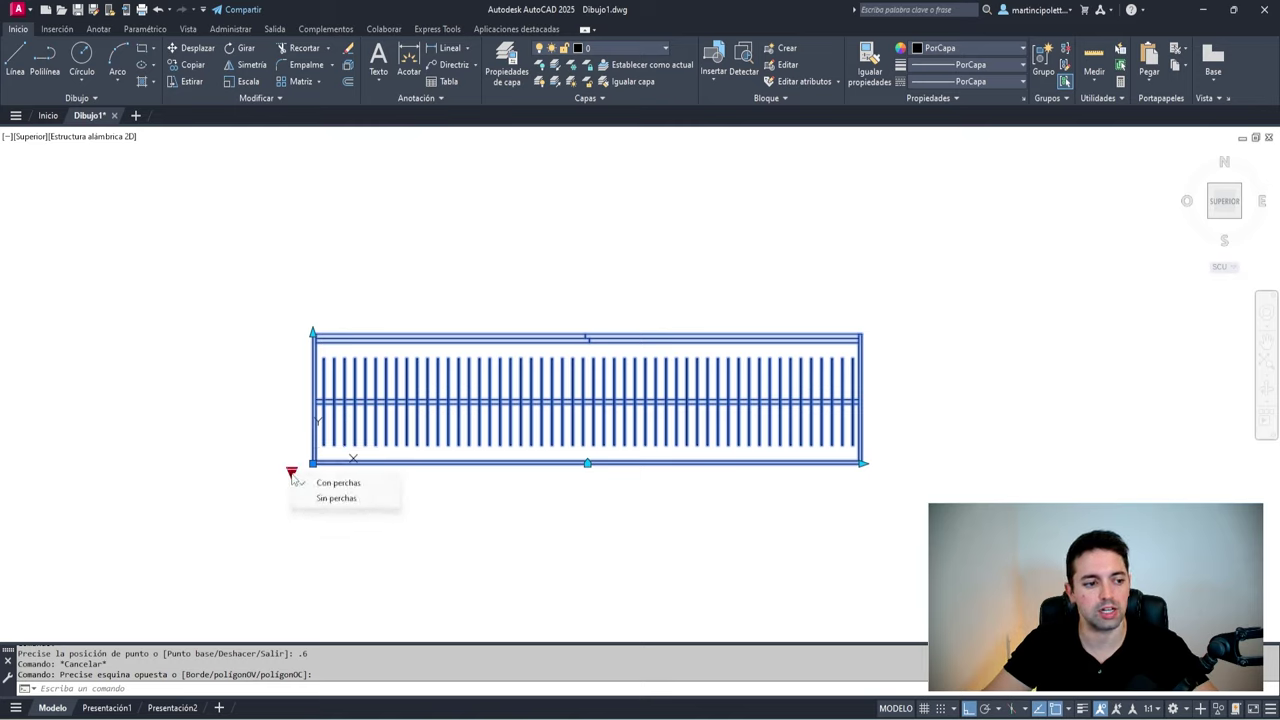
pyautogui.click(336, 498)
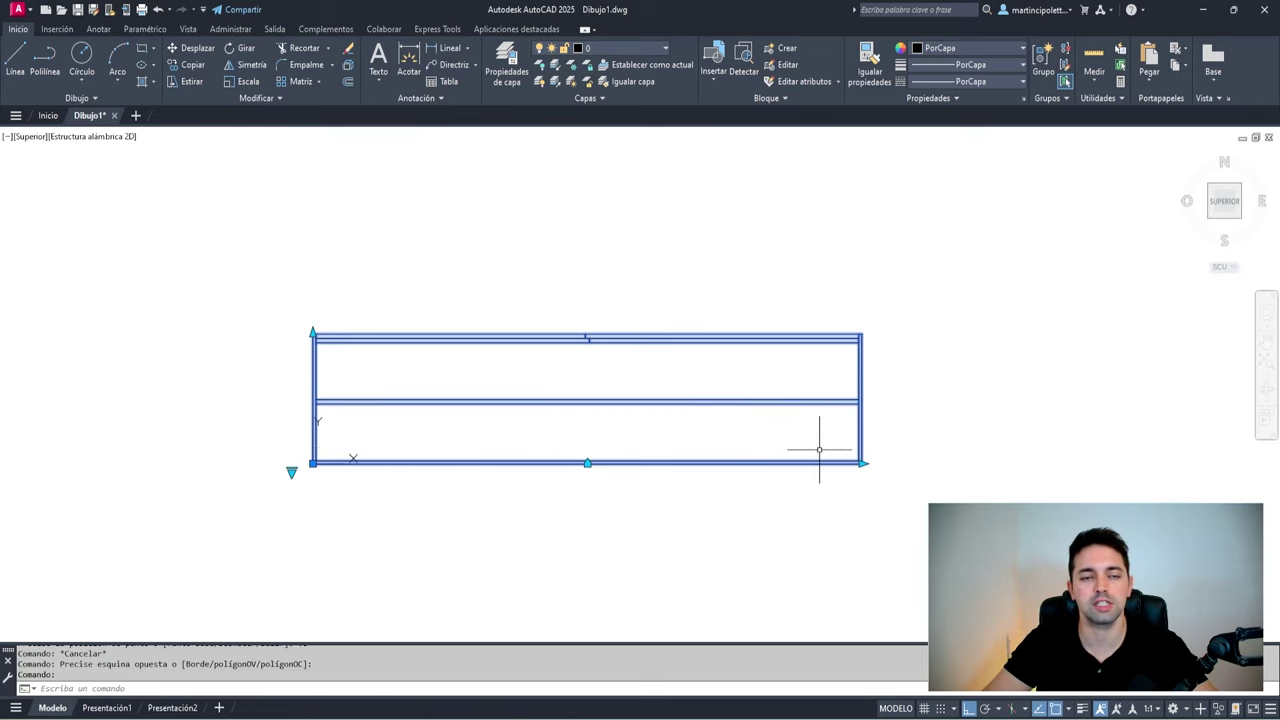
pyautogui.press('Escape')
# Switch the wardrobe block back to the Con perchas visibility state
pyautogui.scroll(2, 597, 343)
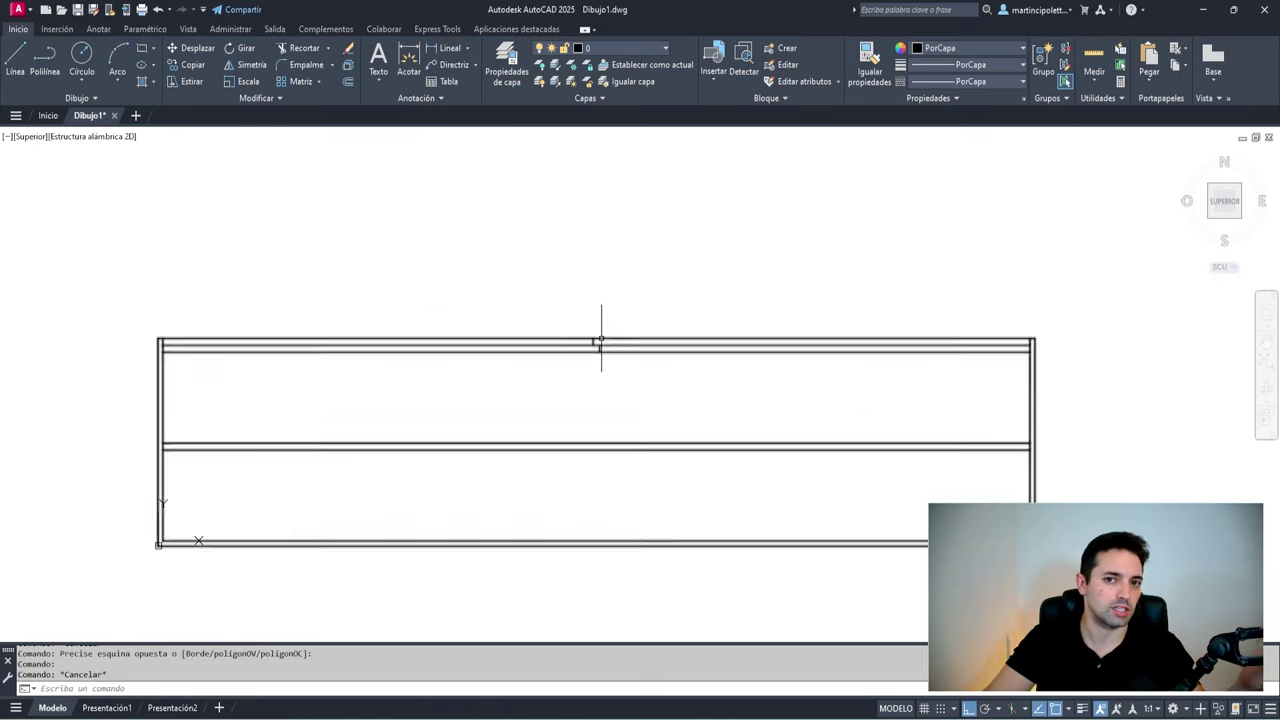
pyautogui.scroll(-2, 590, 345)
pyautogui.moveTo(551, 337); pyautogui.dragTo(666, 314, button='middle')
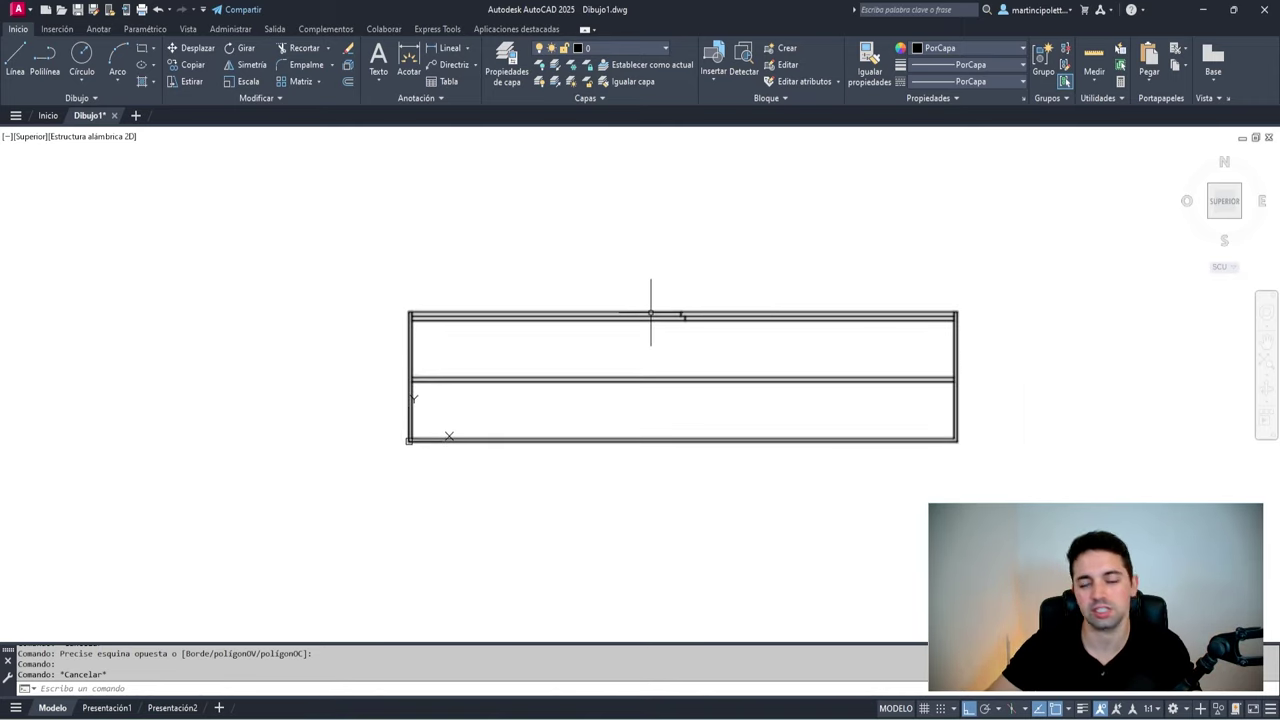
pyautogui.click(686, 266)
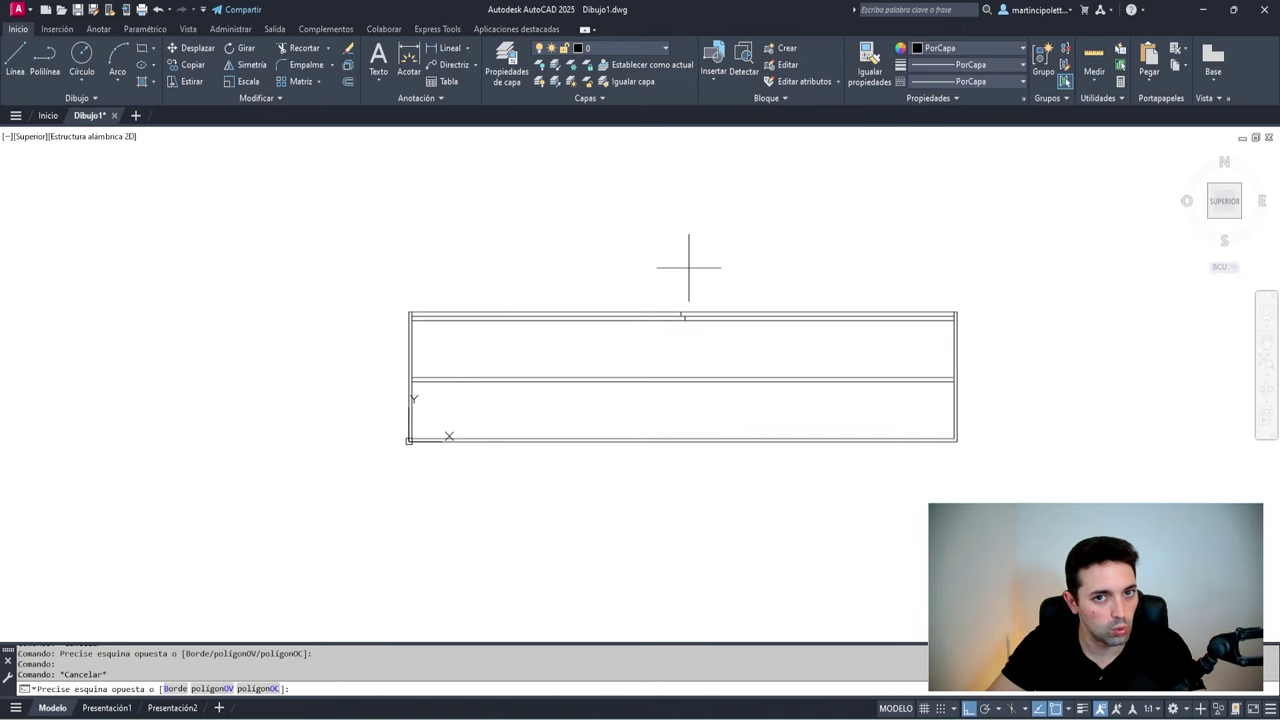
pyautogui.click(416, 410)
pyautogui.click(388, 449)
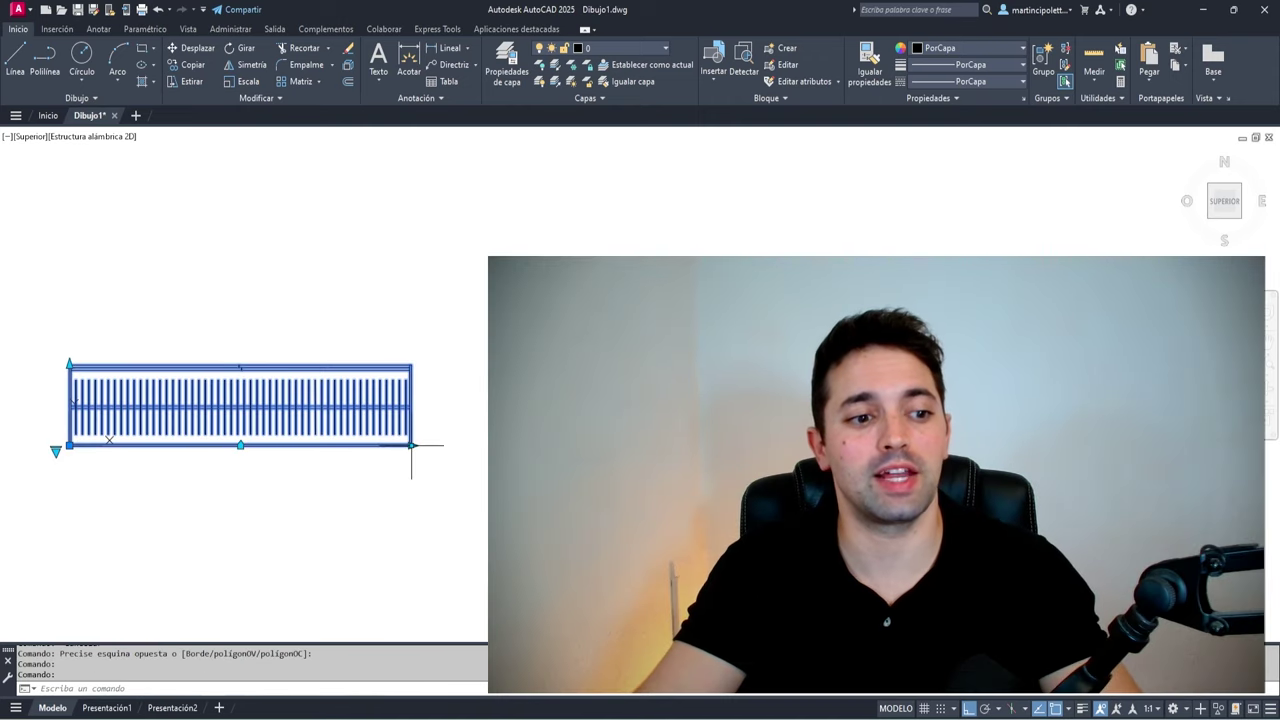
# Test the length resizing by repeatedly shortening and lengthening the wardrobe, including a stretch to about 2.51
pyautogui.click(413, 444)
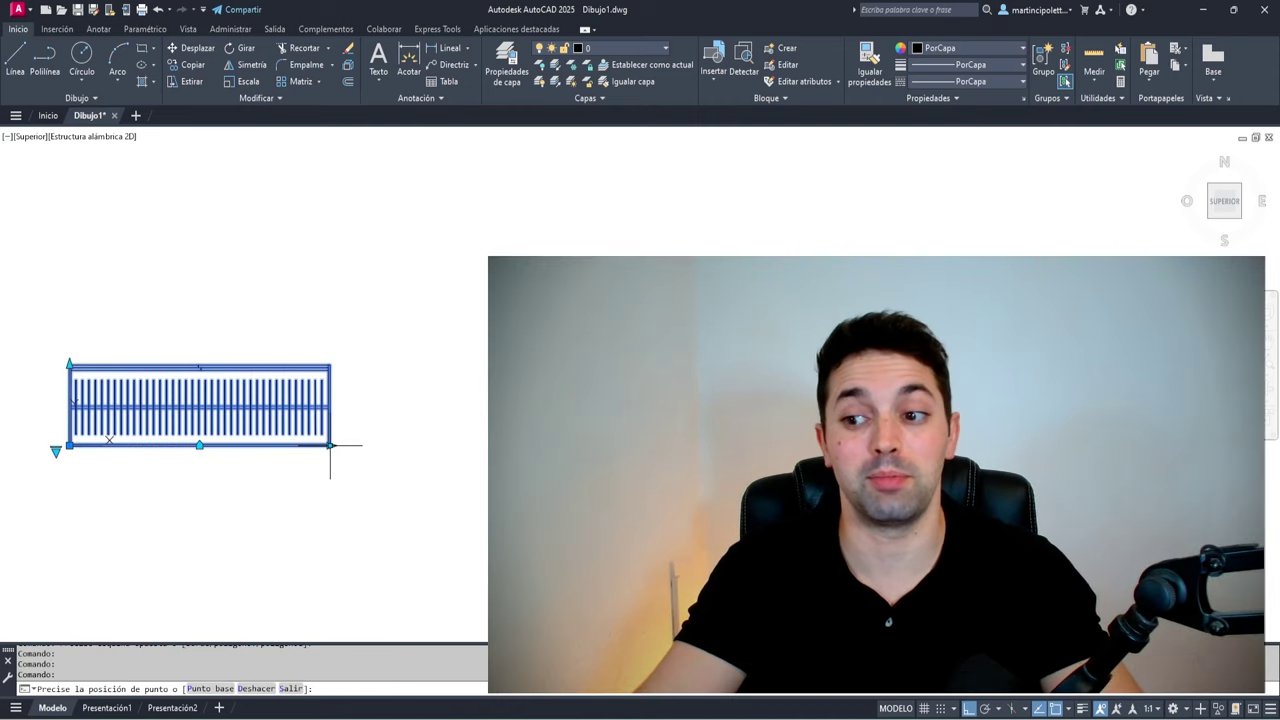
pyautogui.click(330, 445)
pyautogui.click(330, 445)
pyautogui.click(394, 445)
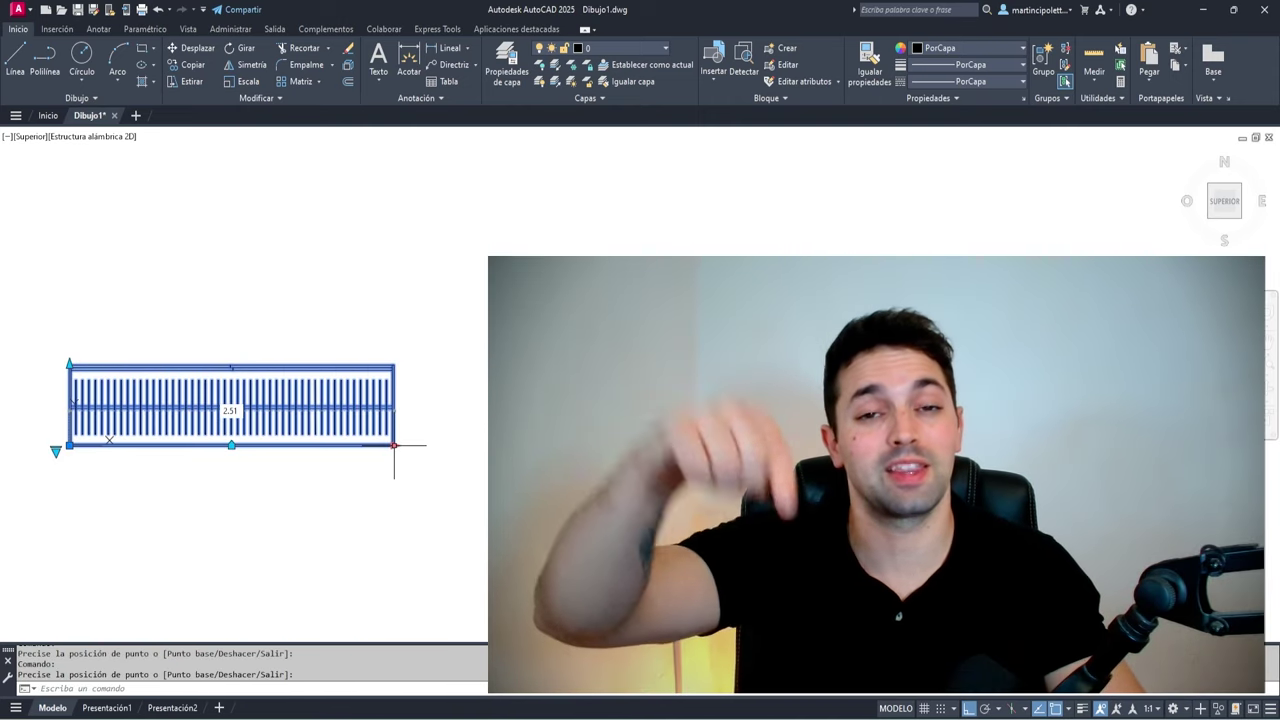
pyautogui.click(376, 445)
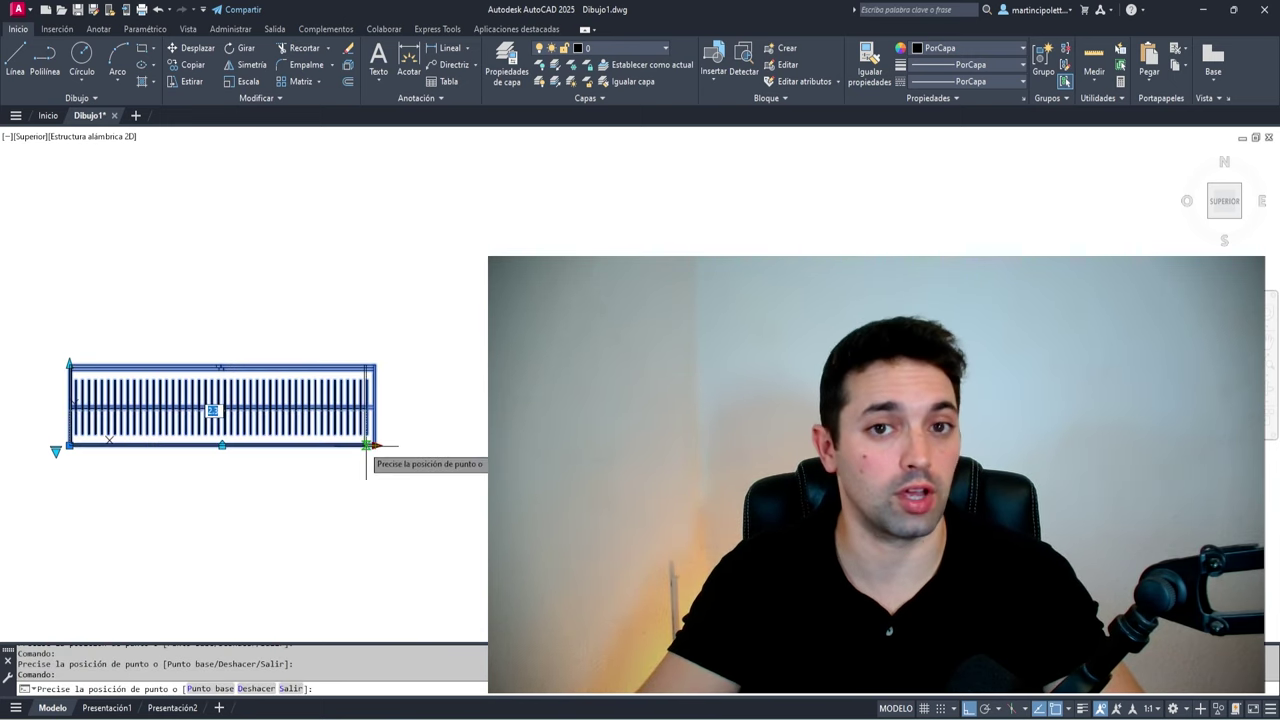
pyautogui.click(329, 445)
pyautogui.click(328, 445)
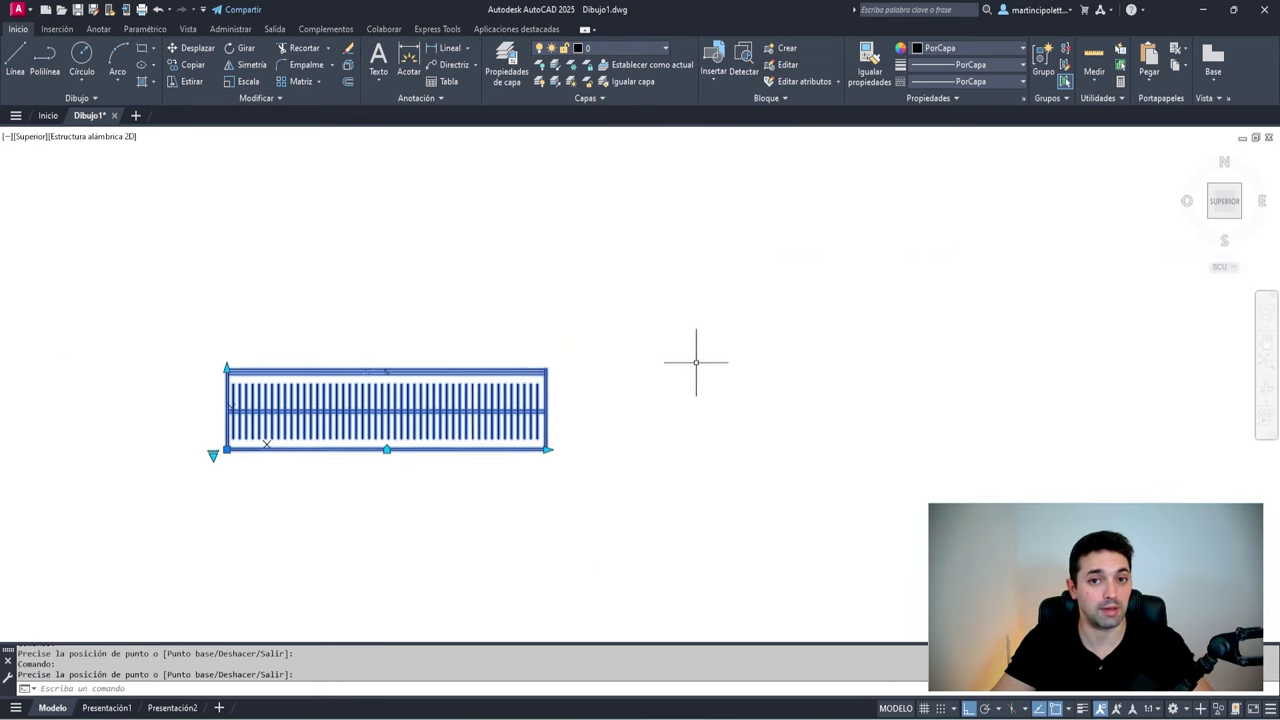
# Draw a diagonal line rising from below the wardrobe's lower right corner to the upper right of the drawing
pyautogui.press('Escape')
pyautogui.write('l')
pyautogui.press('Return')
pyautogui.click(522, 542)
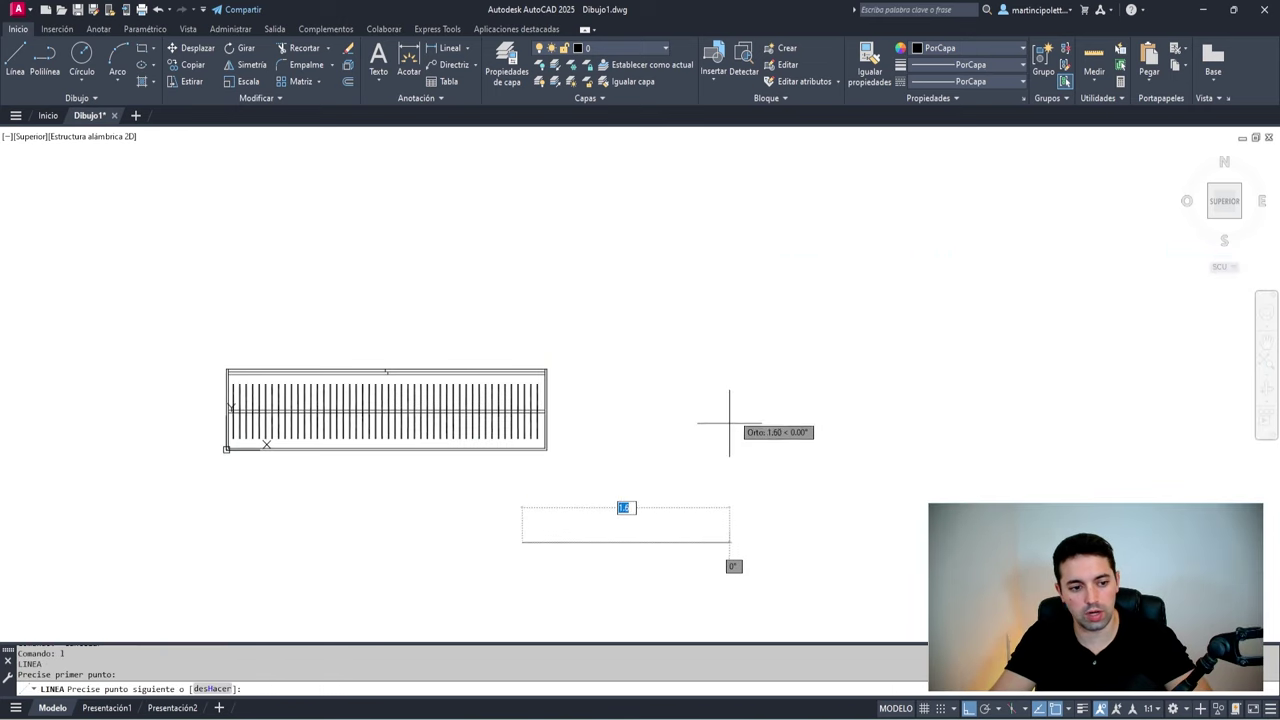
pyautogui.click(815, 277)
pyautogui.press('Escape')
# Align the wardrobe's lower edge onto the diagonal line near its middle, using the block's alignment parameter
pyautogui.click(509, 314)
pyautogui.click(306, 452)
pyautogui.click(387, 449)
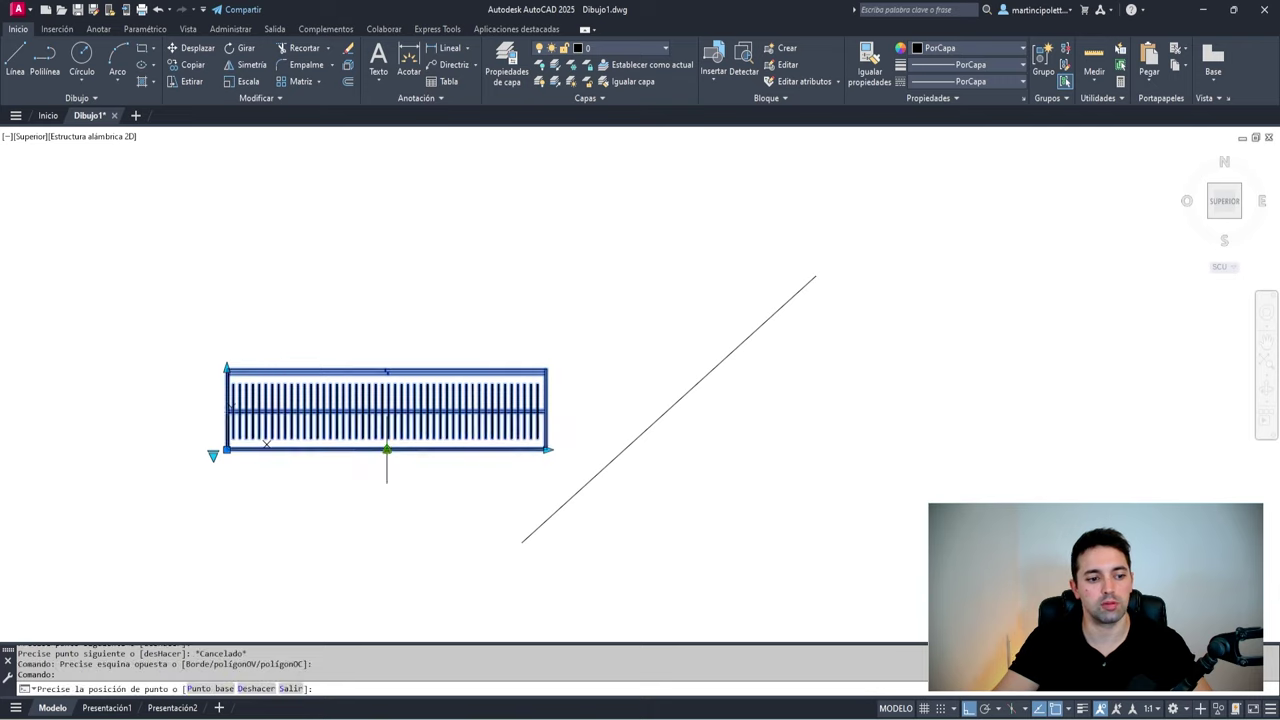
pyautogui.click(662, 415)
pyautogui.press('Escape')
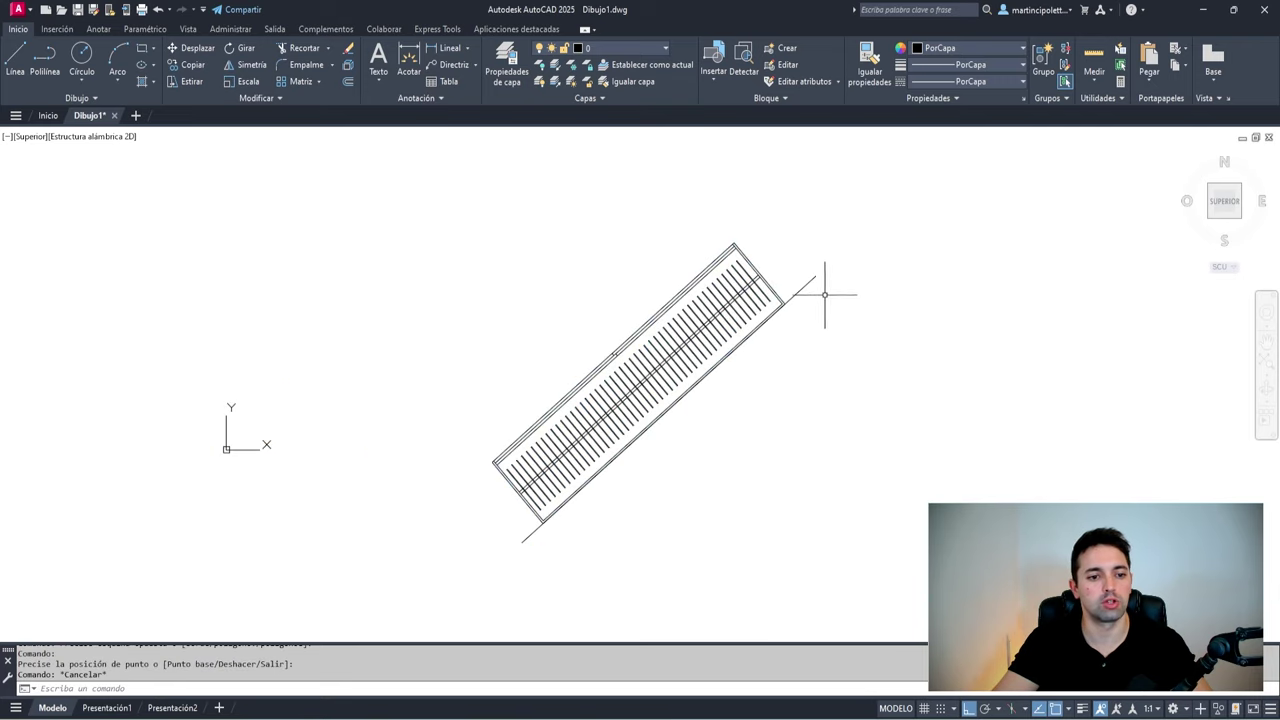
# Shorten the aligned wardrobe along the diagonal line to roughly half its length, keeping its lower left corner in place
pyautogui.click(789, 283)
pyautogui.click(770, 290)
pyautogui.click(785, 300)
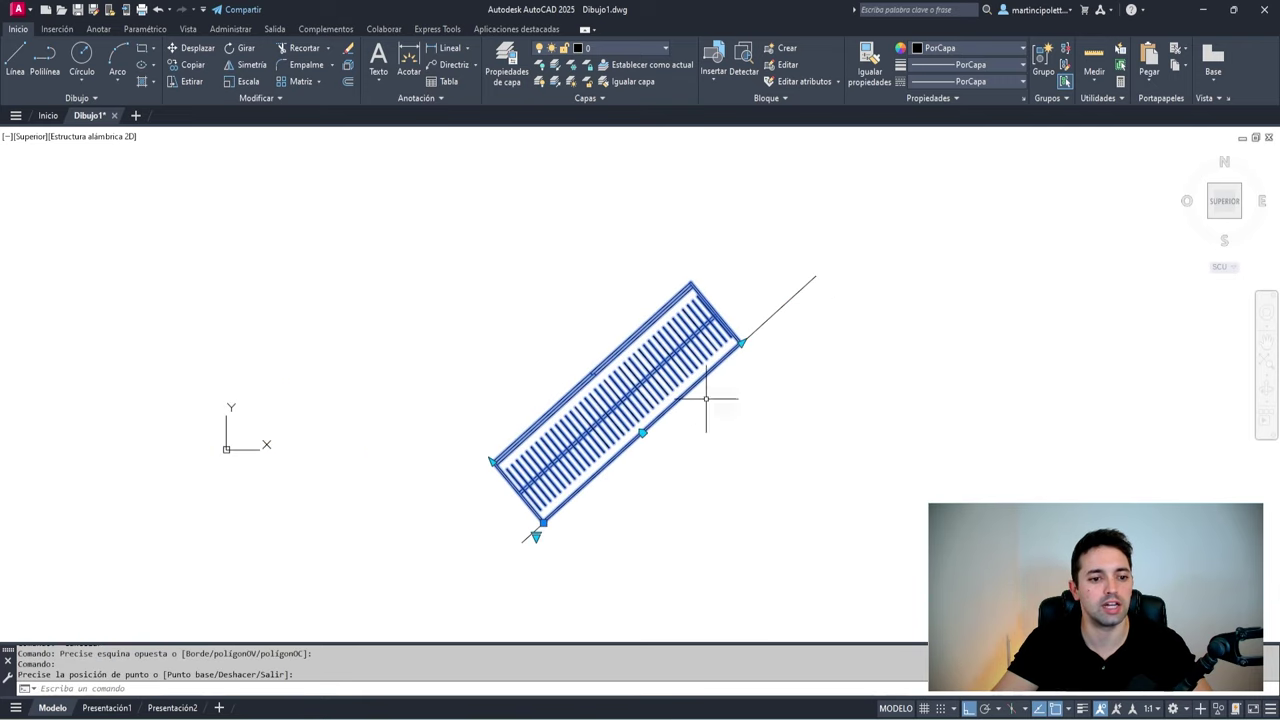
pyautogui.click(642, 433)
pyautogui.moveTo(724, 349); pyautogui.dragTo(686, 307, button='middle')
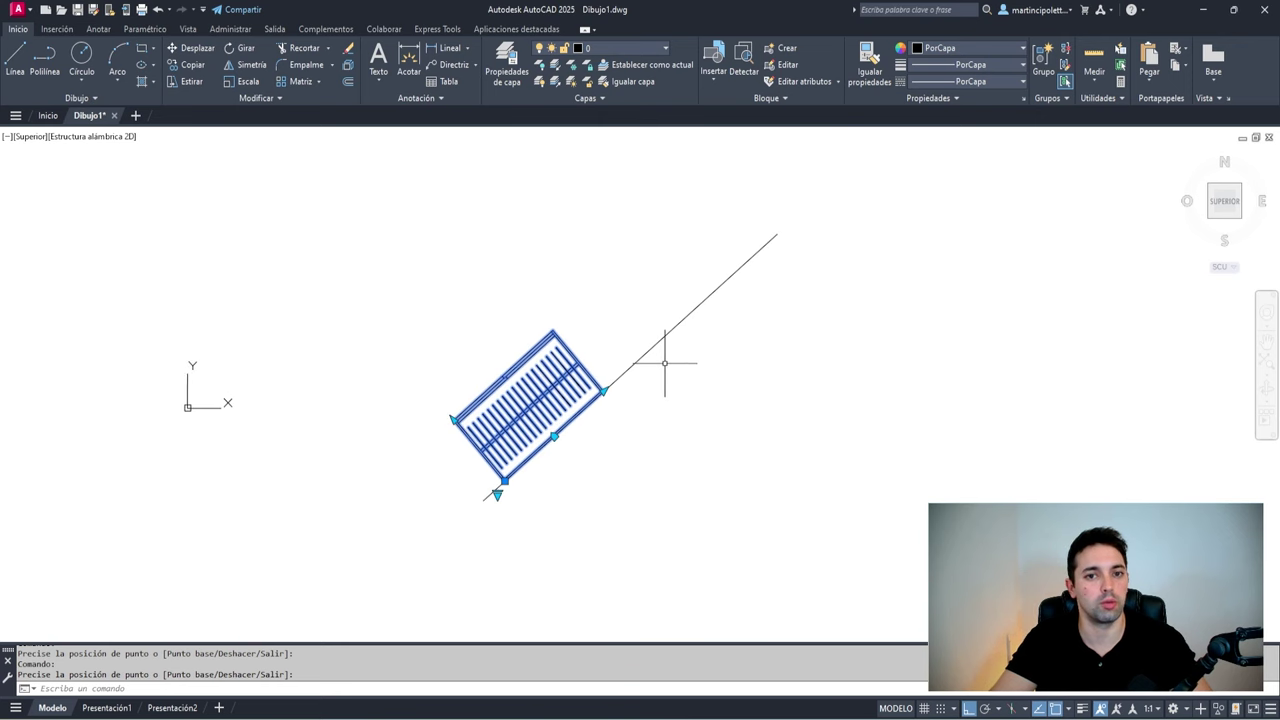